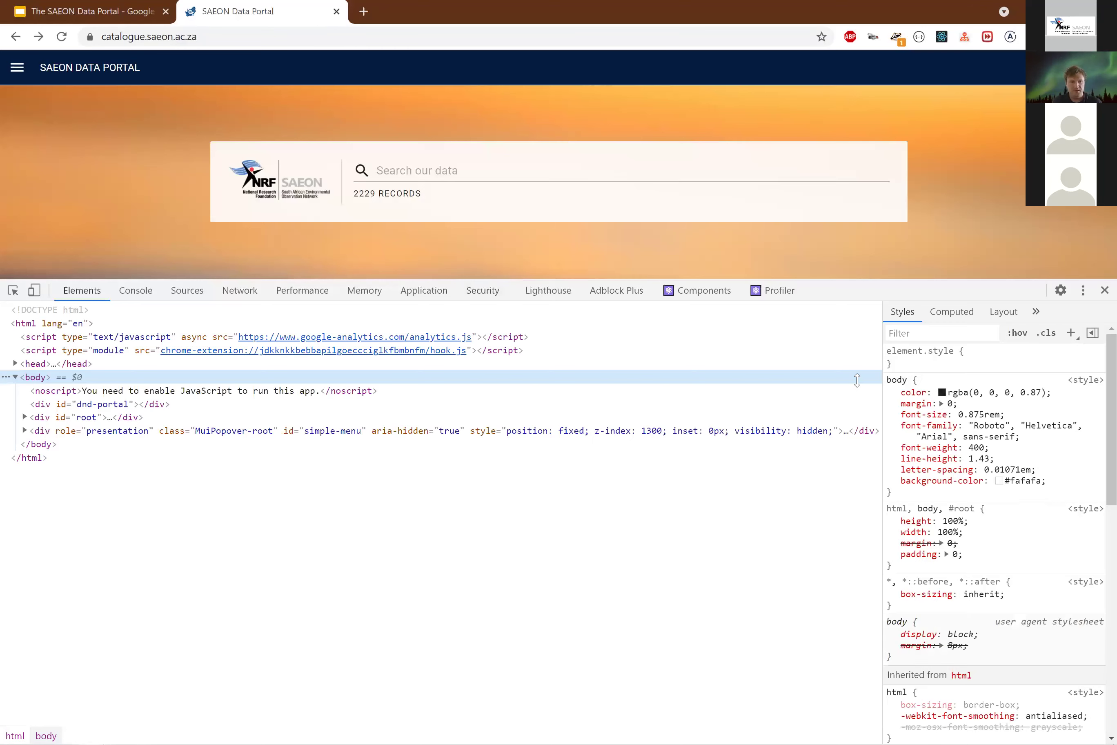
Reload the data portal while monitoring its network requests and highlight the request summary totals.
left_click(240, 388)
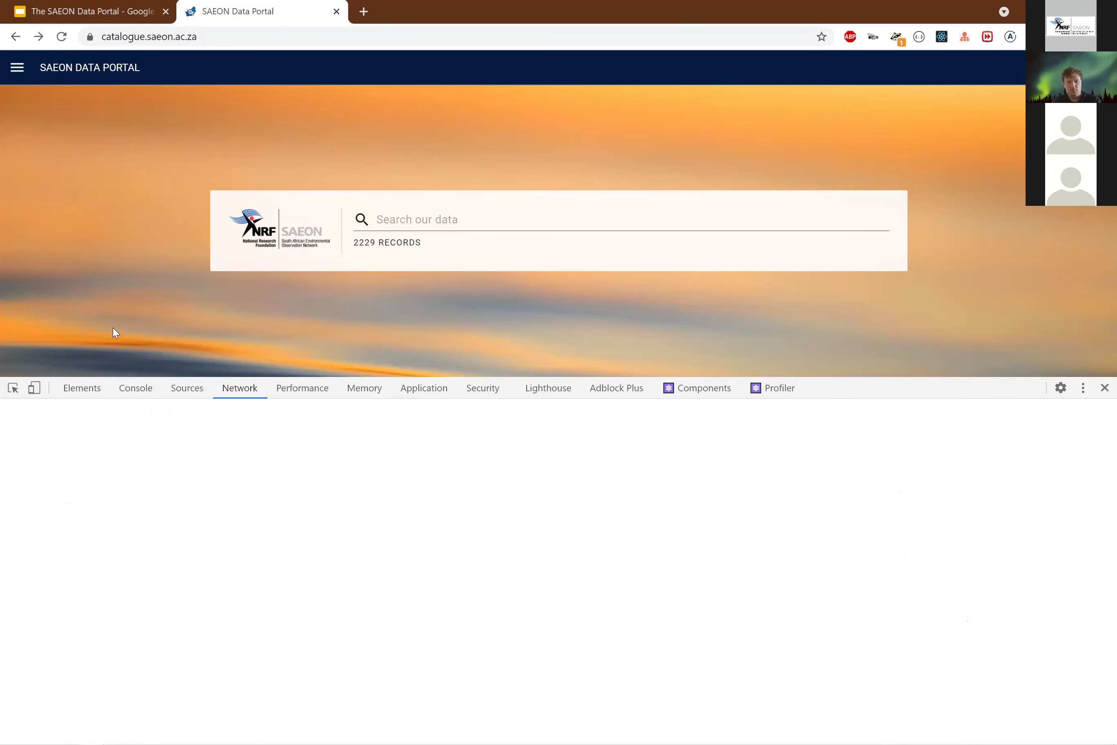
key("ctrl+r")
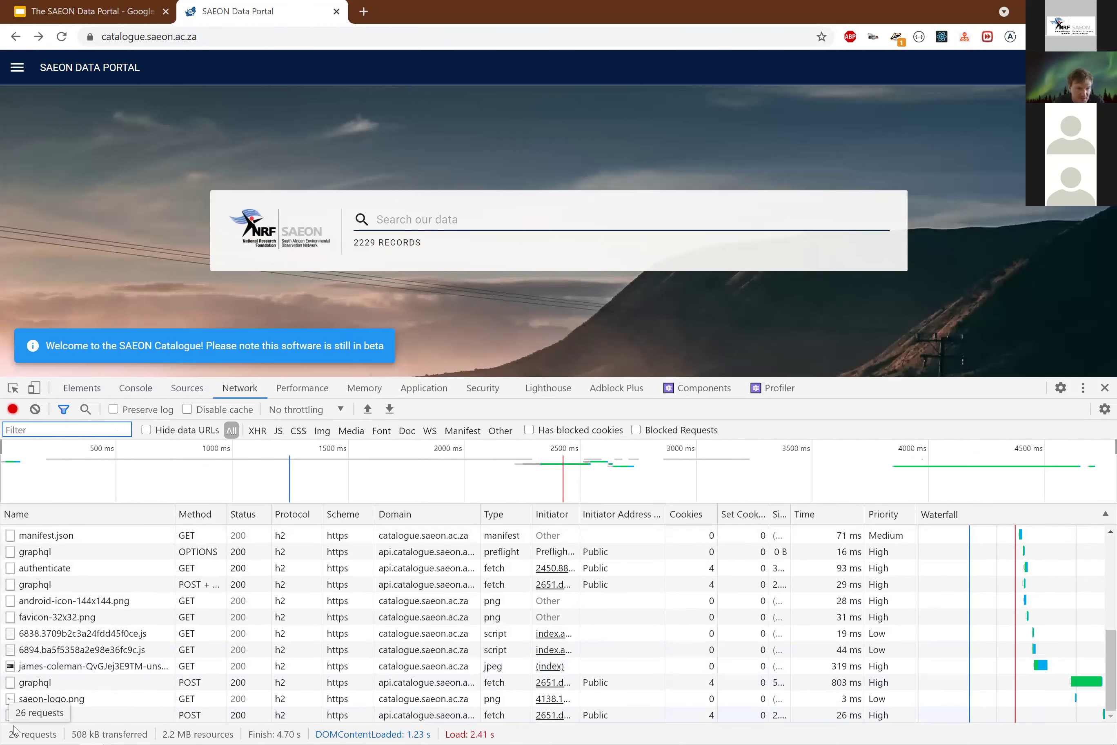
triple_click(55, 731)
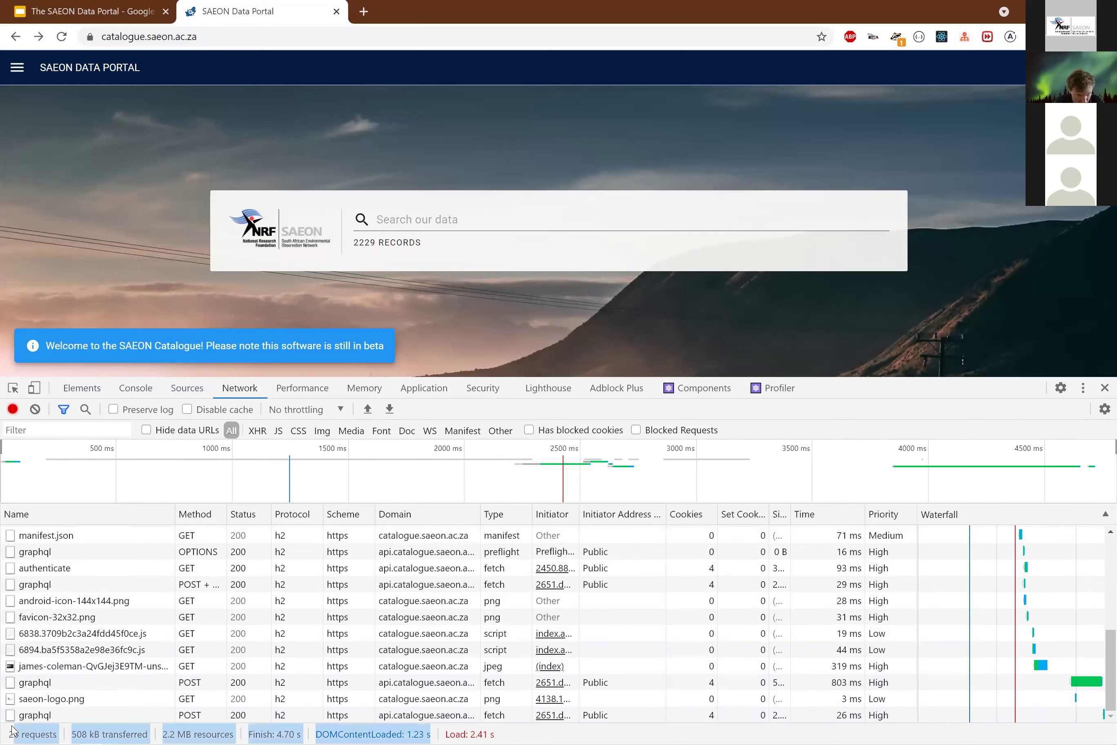
triple_click(10, 730)
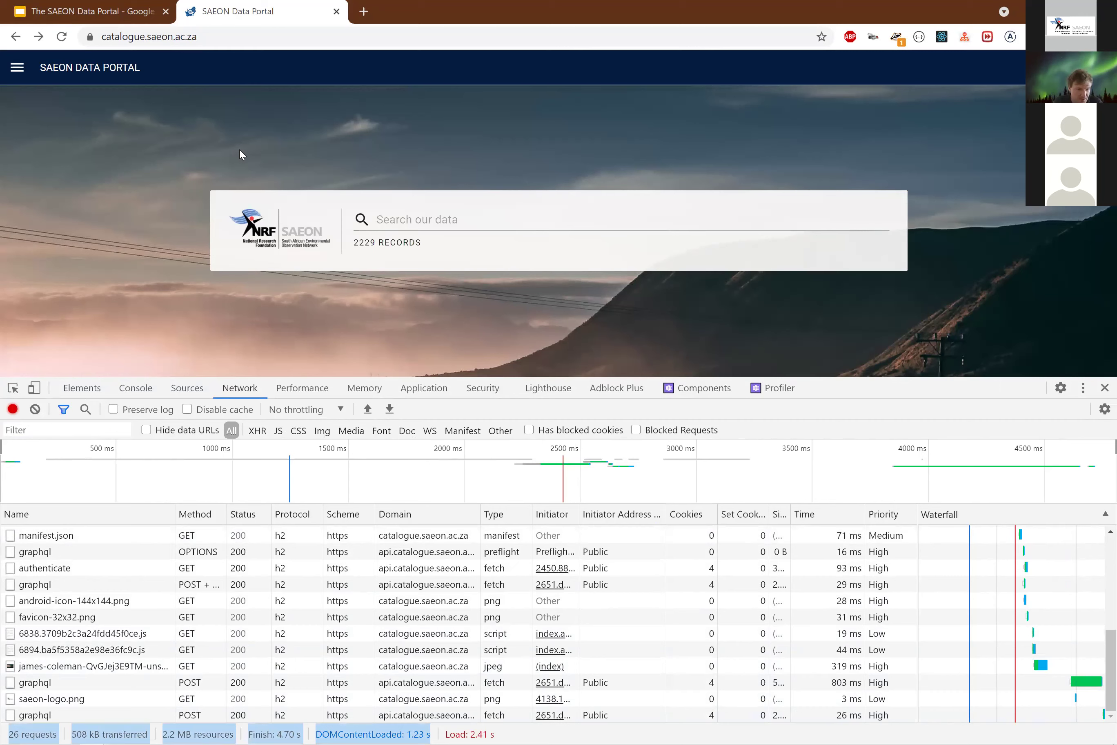
Search the portal's data for "water" and open the portal's About page.
left_click(378, 219)
type("water")
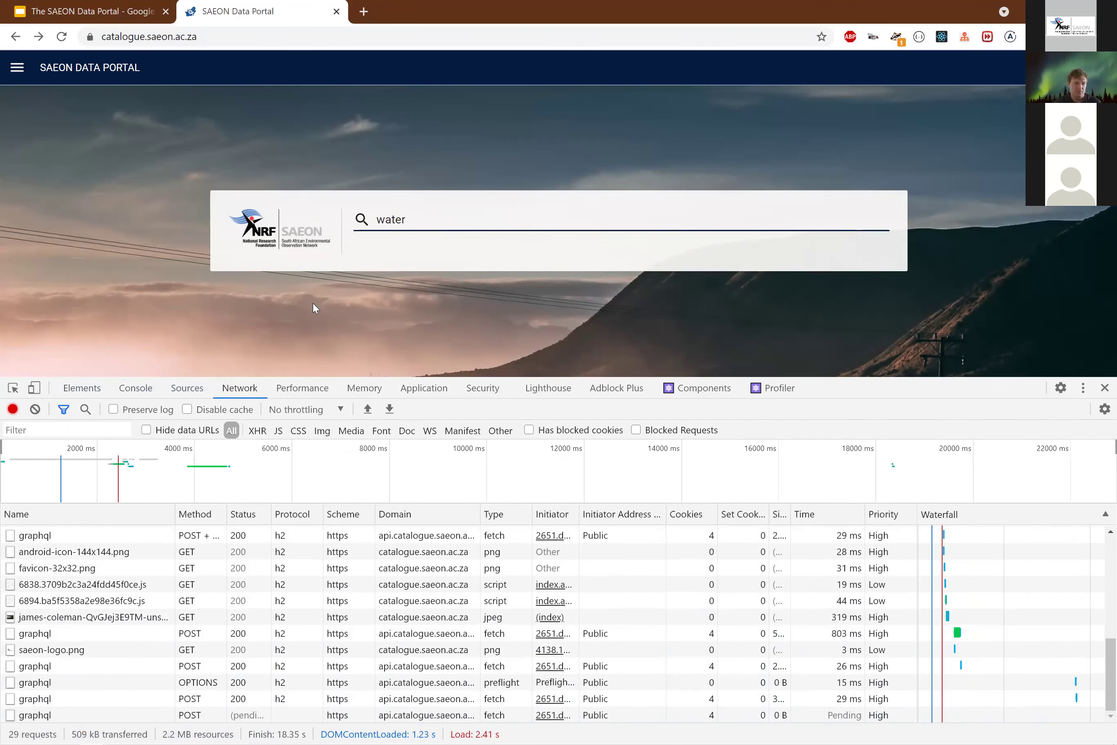
left_click(17, 67)
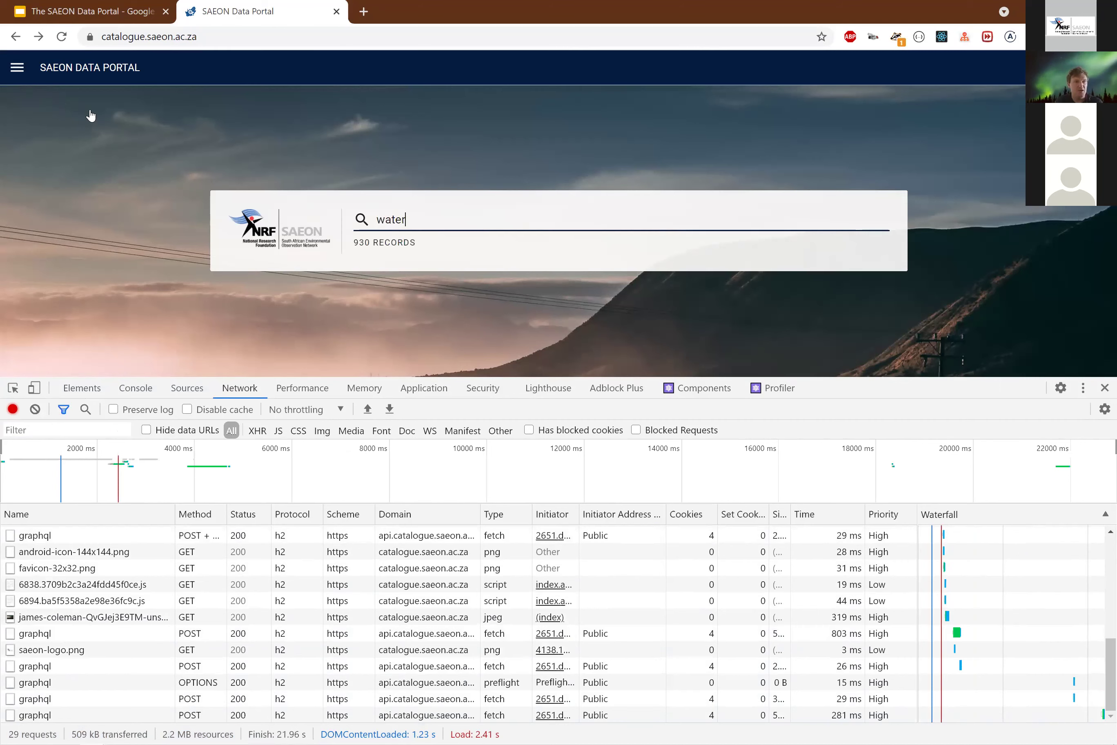
left_click(77, 115)
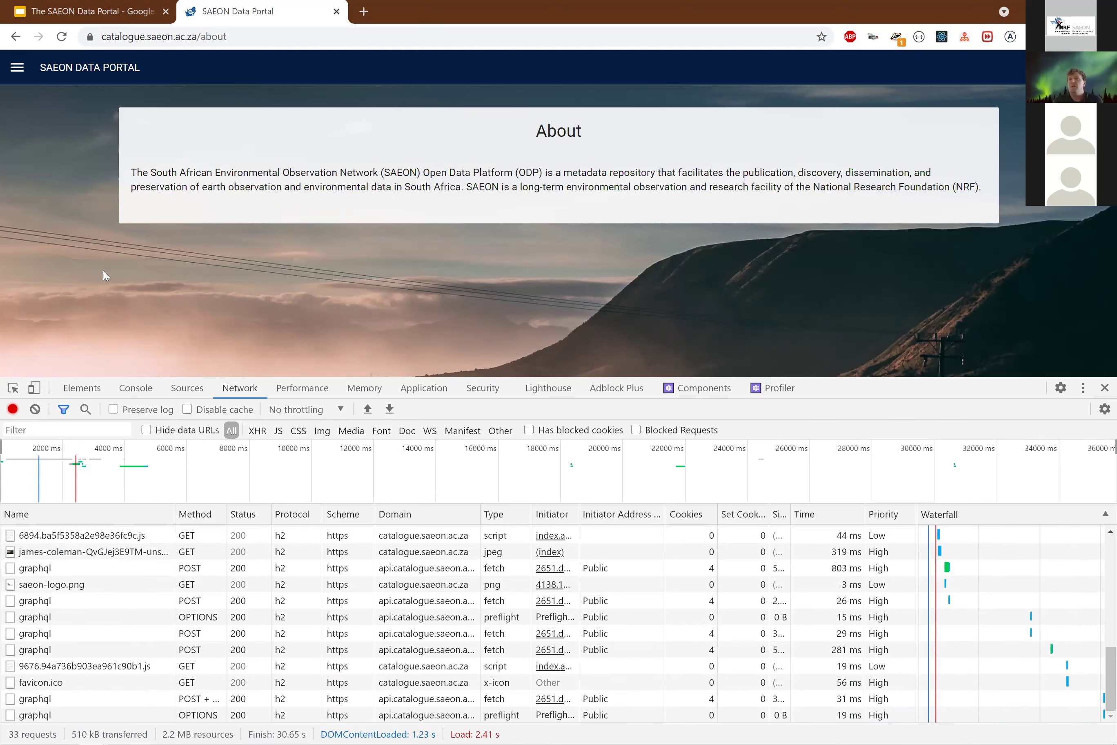
Switch to the SAEON Data Portal presentation in Google Slides and advance to the slide titled "The Lighthouse score".
left_click(57, 6)
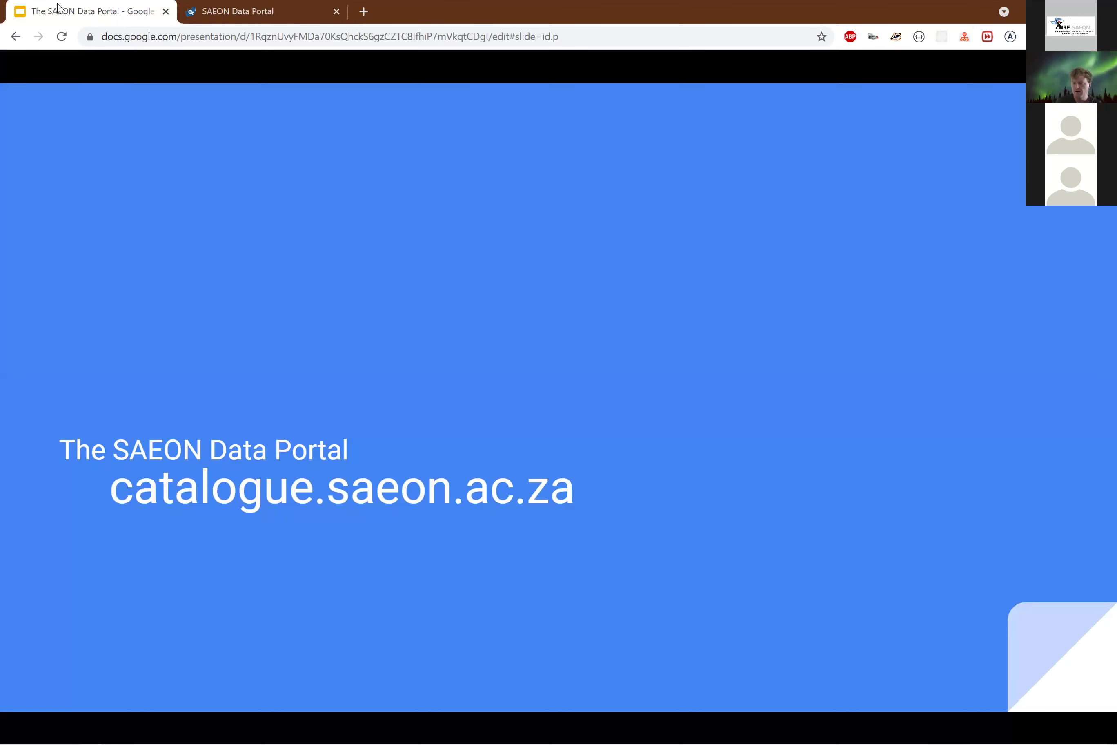
key("Right")
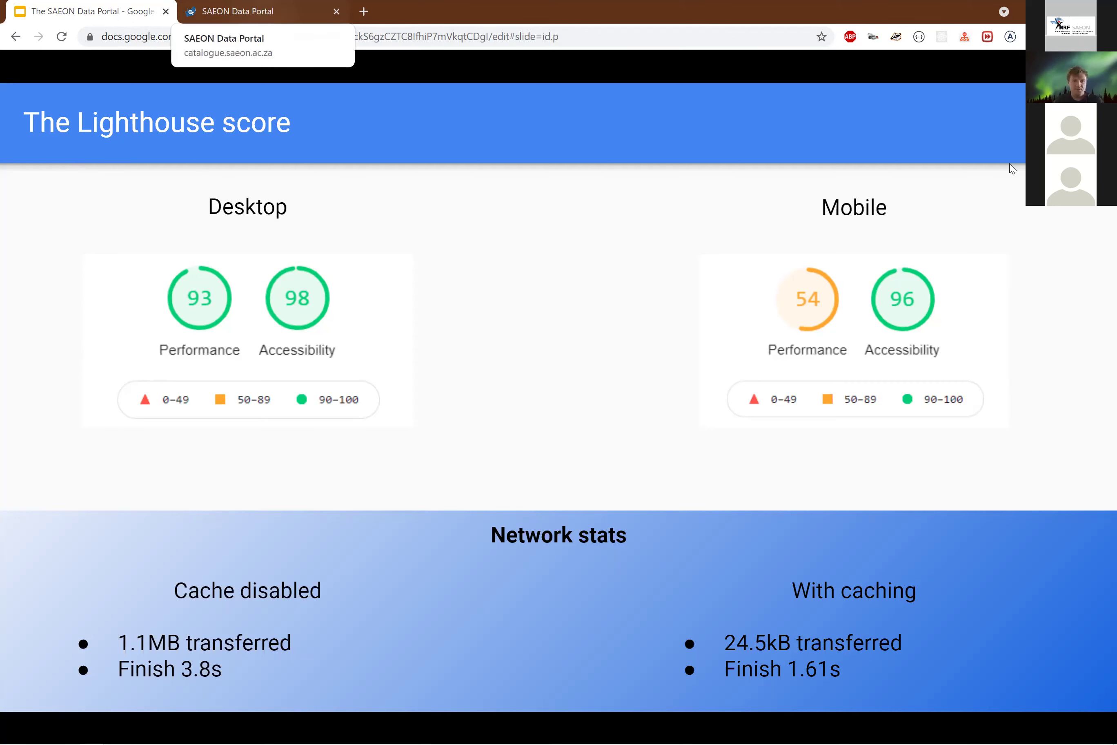
Return to the data portal in the browser, load its home page and close the developer tools.
left_click(251, 19)
left_click(117, 73)
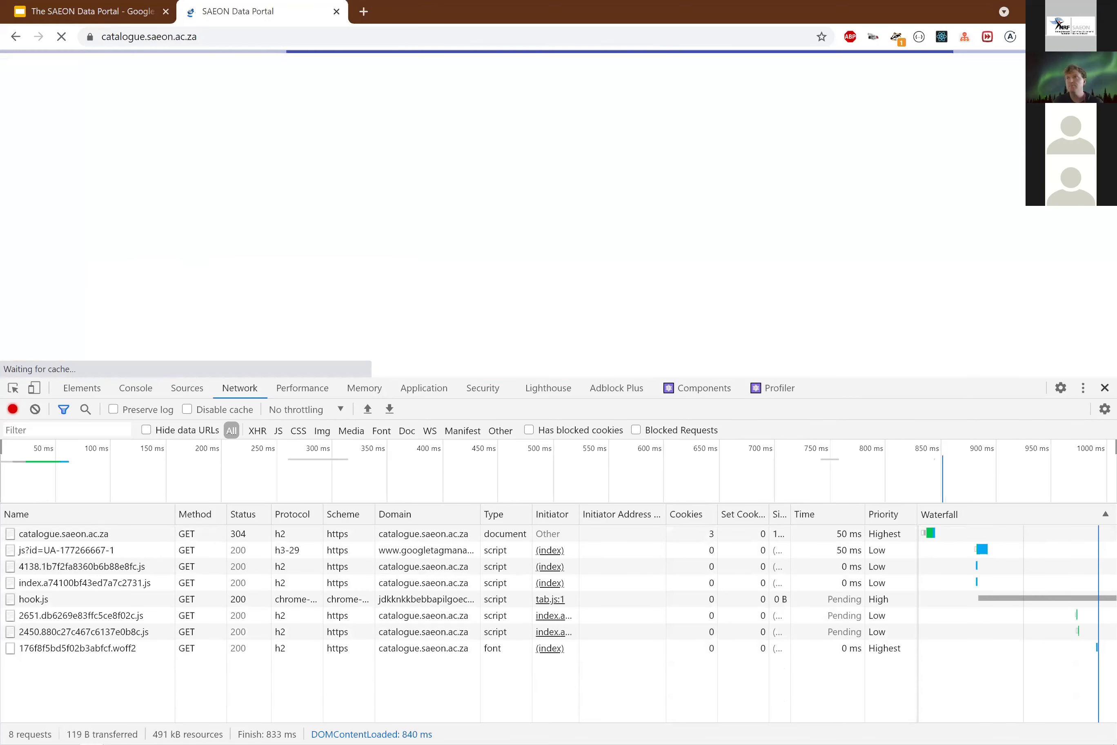
left_click(1104, 389)
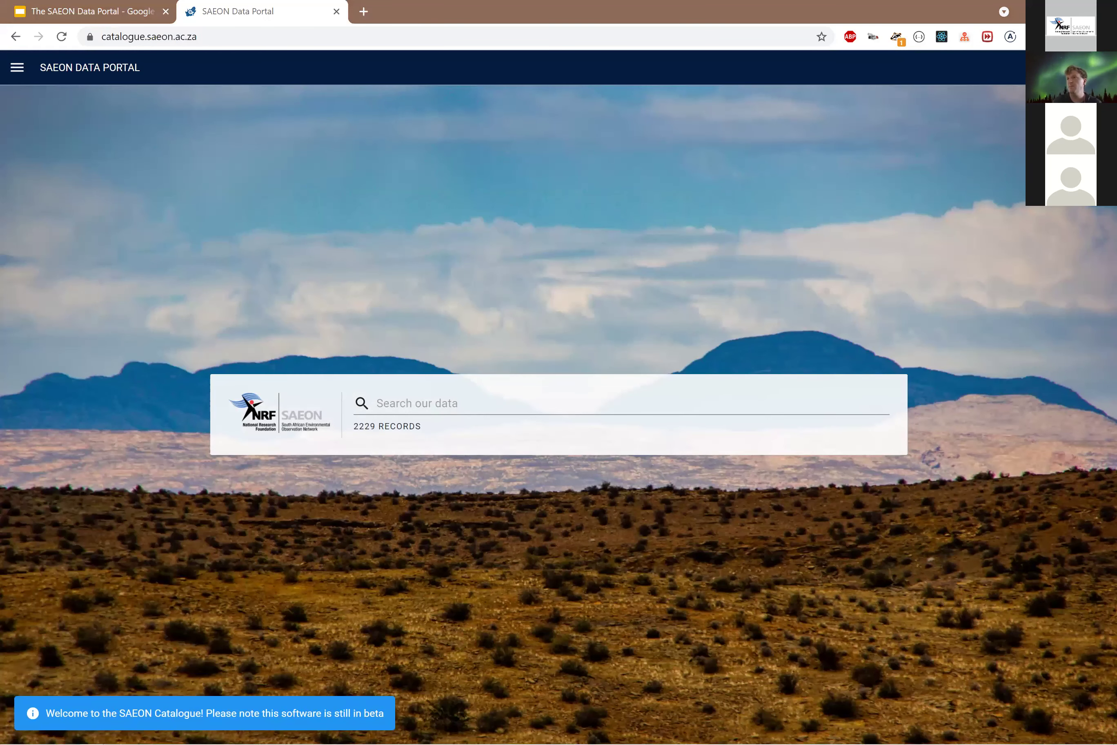
Show the presentation's SEARCH, ATLAS and DATA overview slide in Google Slides and return to the data portal.
left_click(84, 6)
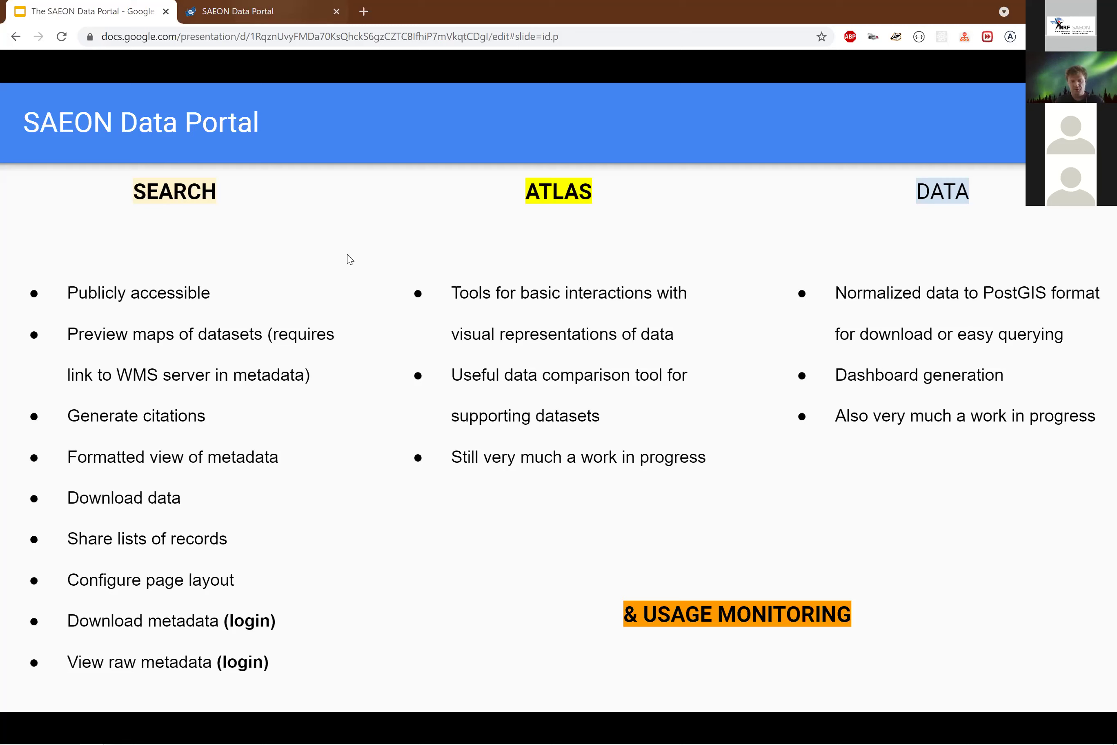
key("ctrl+Tab")
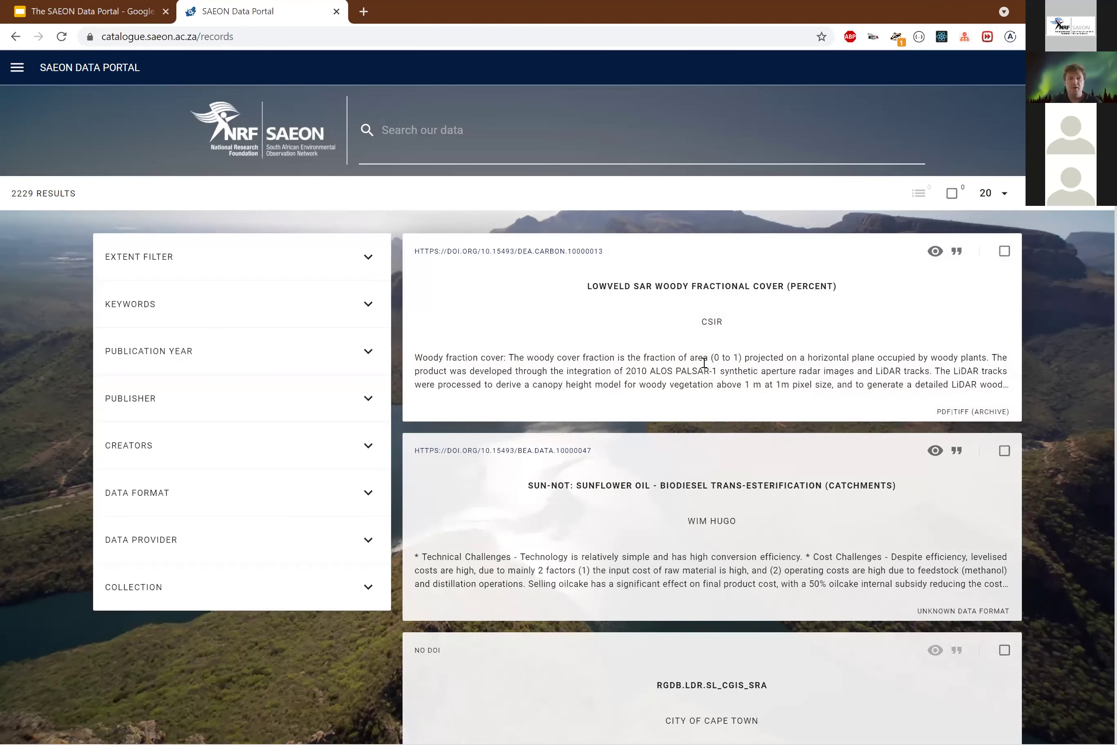
Preview the maps of the records "Lowveld SAR Woody Fractional Cover (Percent)" and "Heat Units (Standard Deviation) - January", closing each one.
scroll(818, 337, "down", 5)
scroll(957, 312, "up", 5)
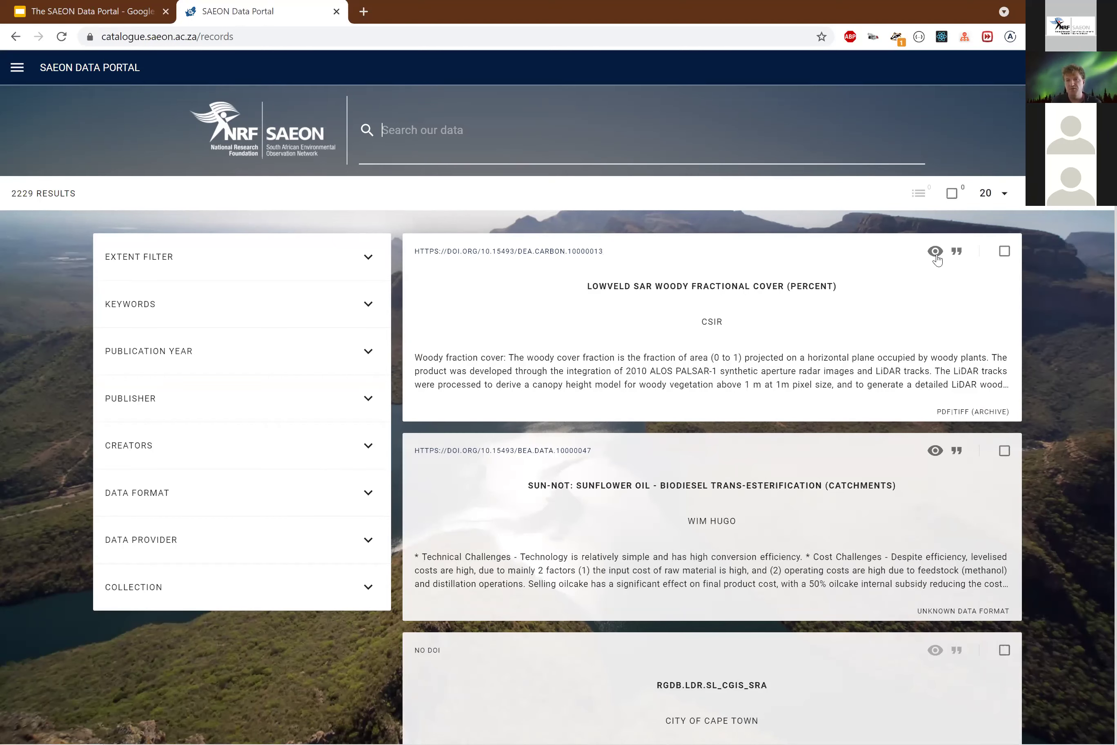
left_click(935, 250)
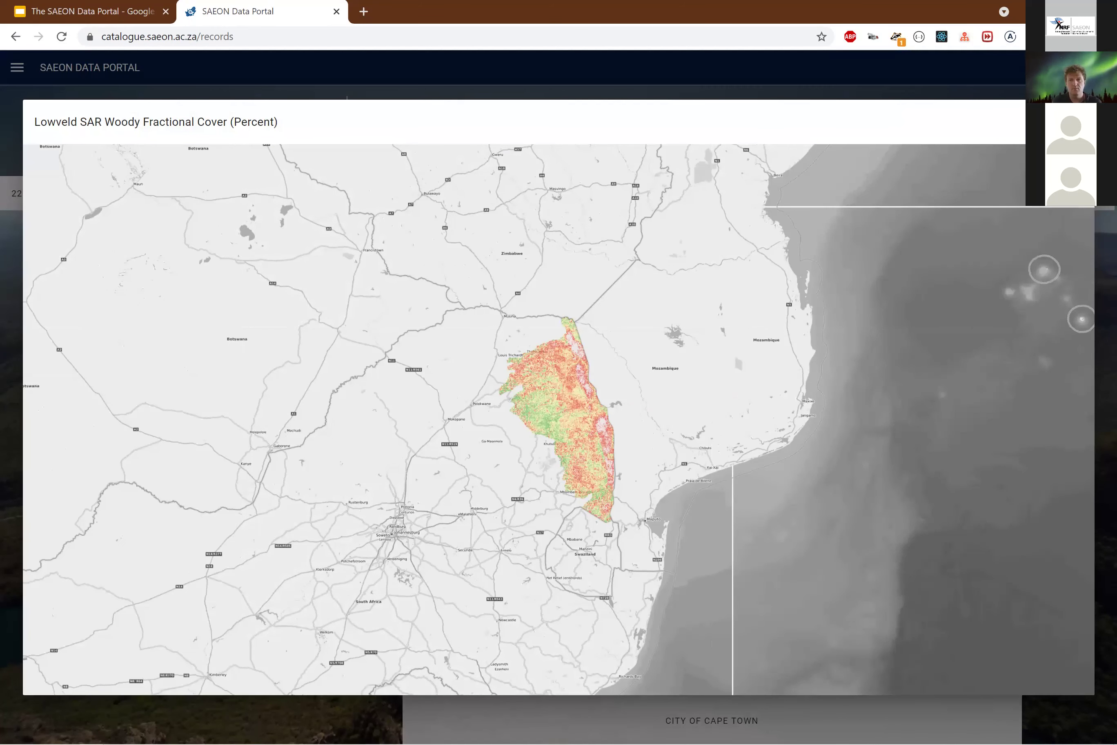
key("Escape")
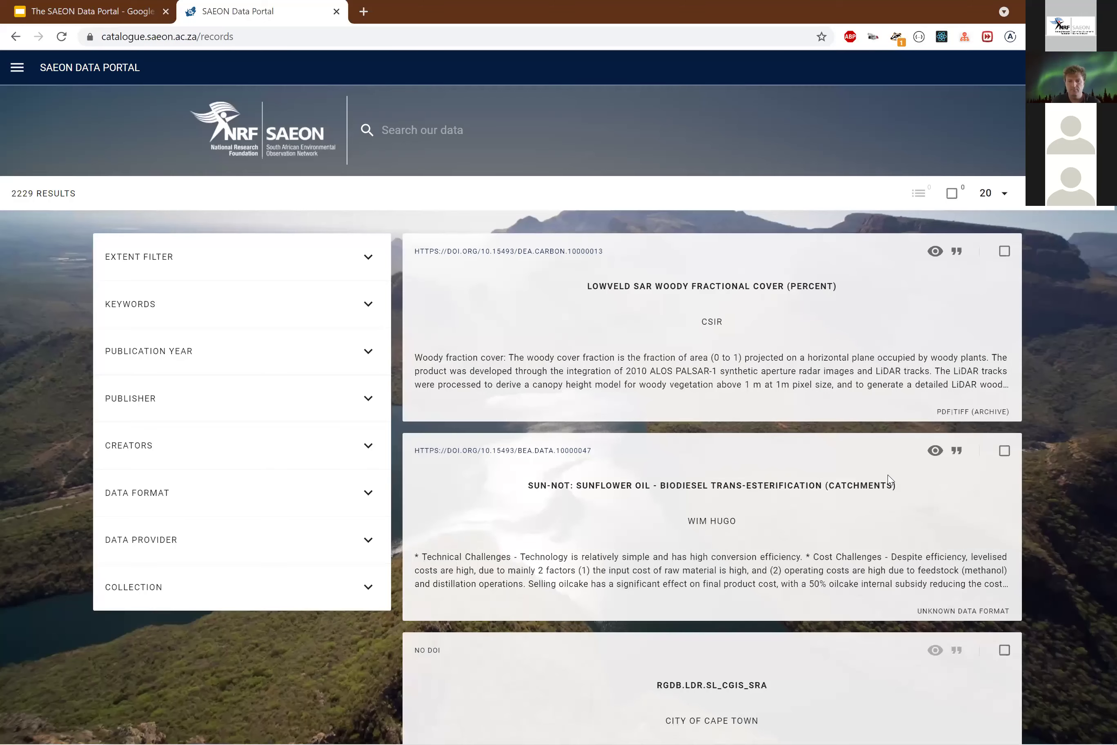
scroll(904, 558, "down", 10)
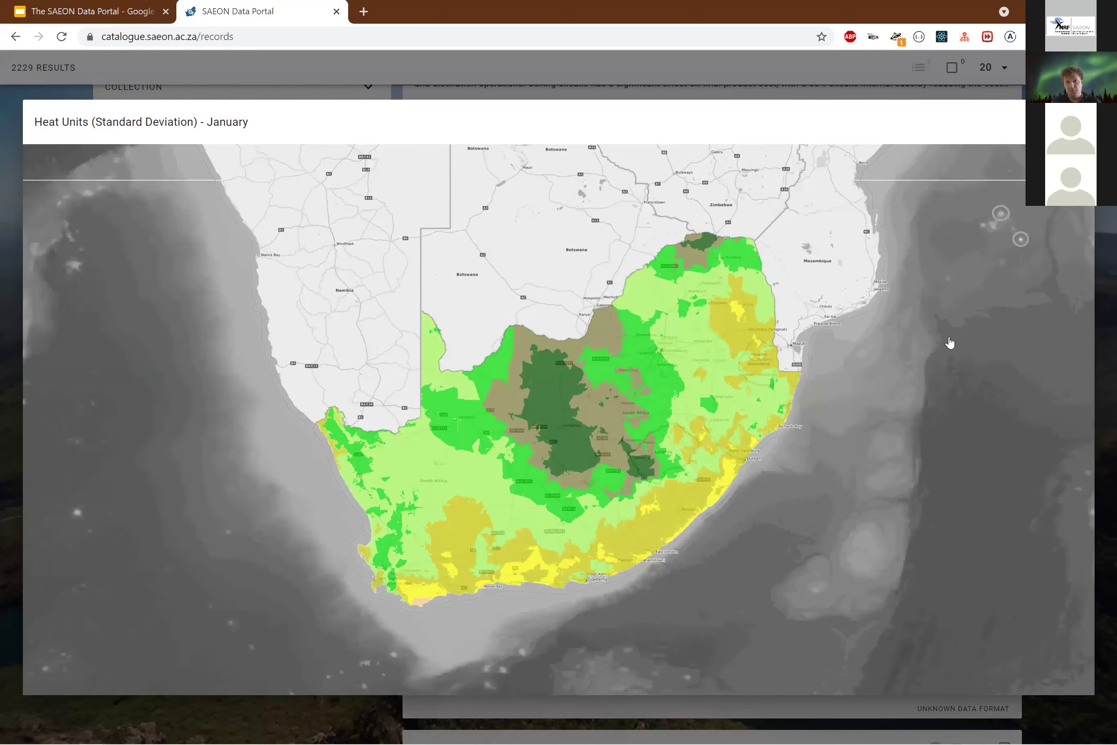
left_click(948, 264)
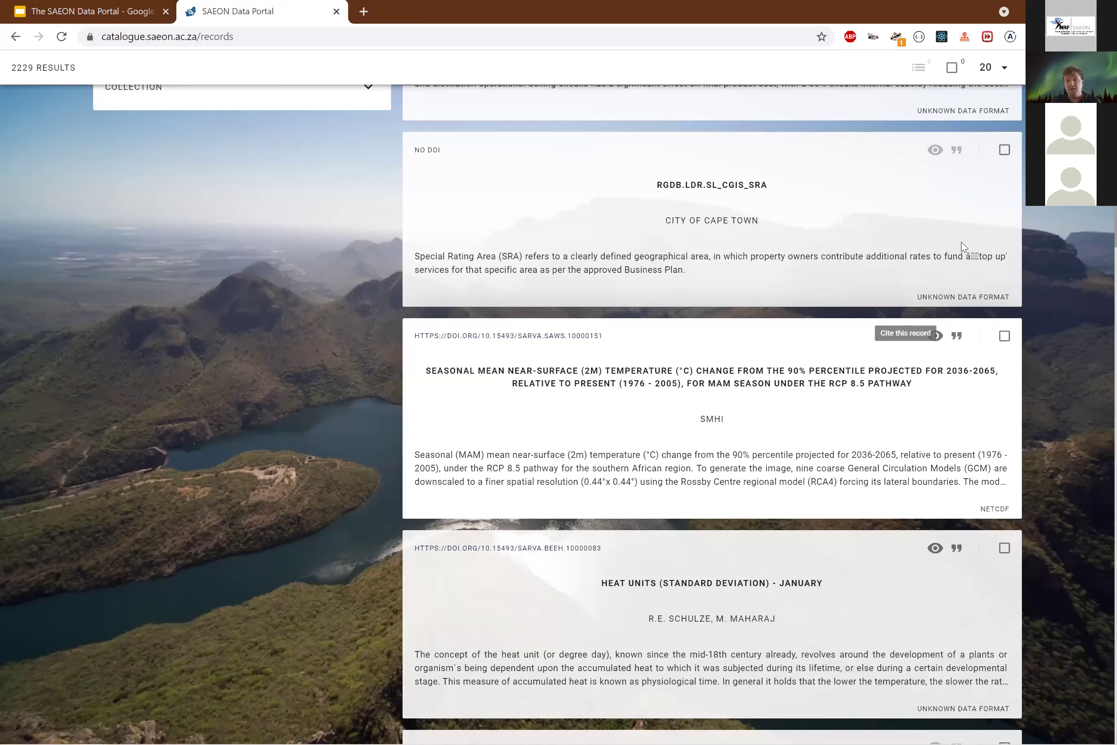
Generate a Chicago-style citation for the record 10.15493/SARVA.SAWS.10000151 and close the citation dialog.
scroll(963, 312, "up", 10)
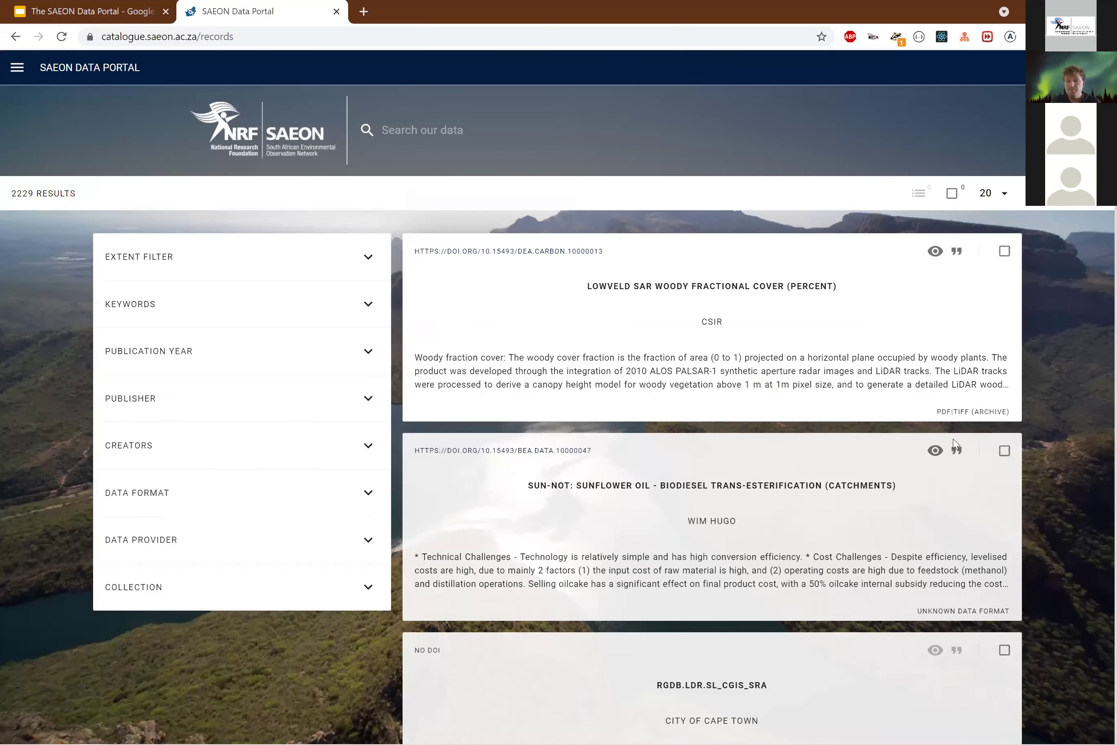
scroll(958, 486, "down", 5)
left_click(958, 486)
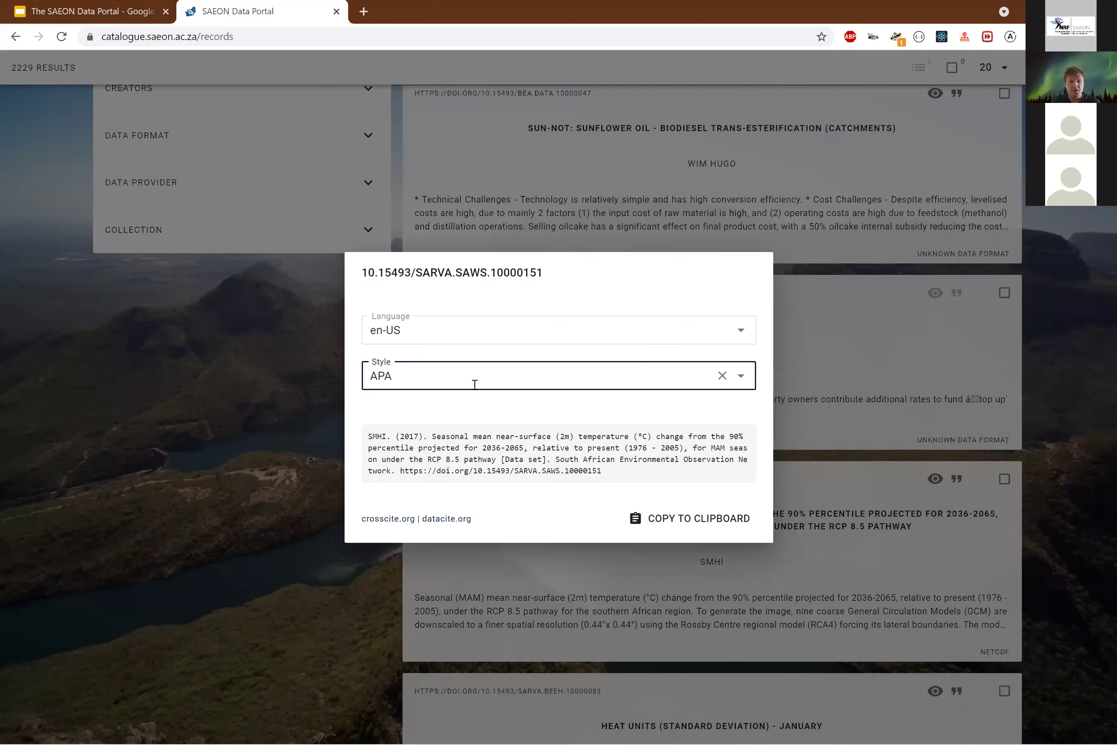
left_click(474, 377)
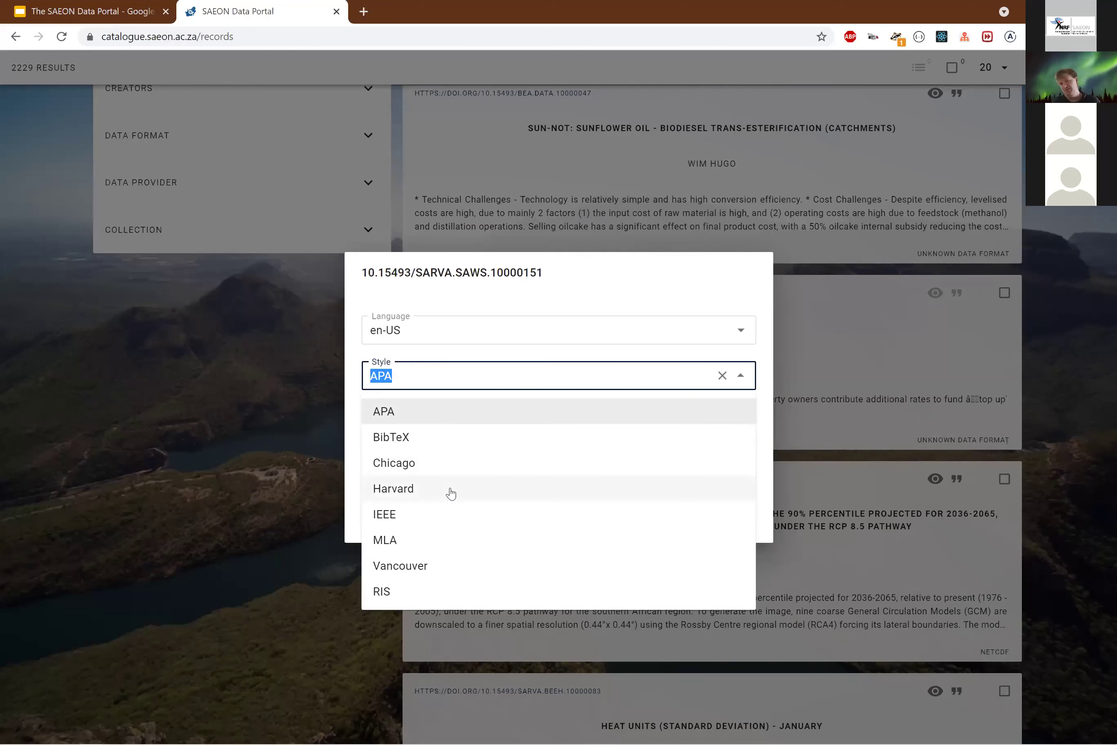
left_click(452, 465)
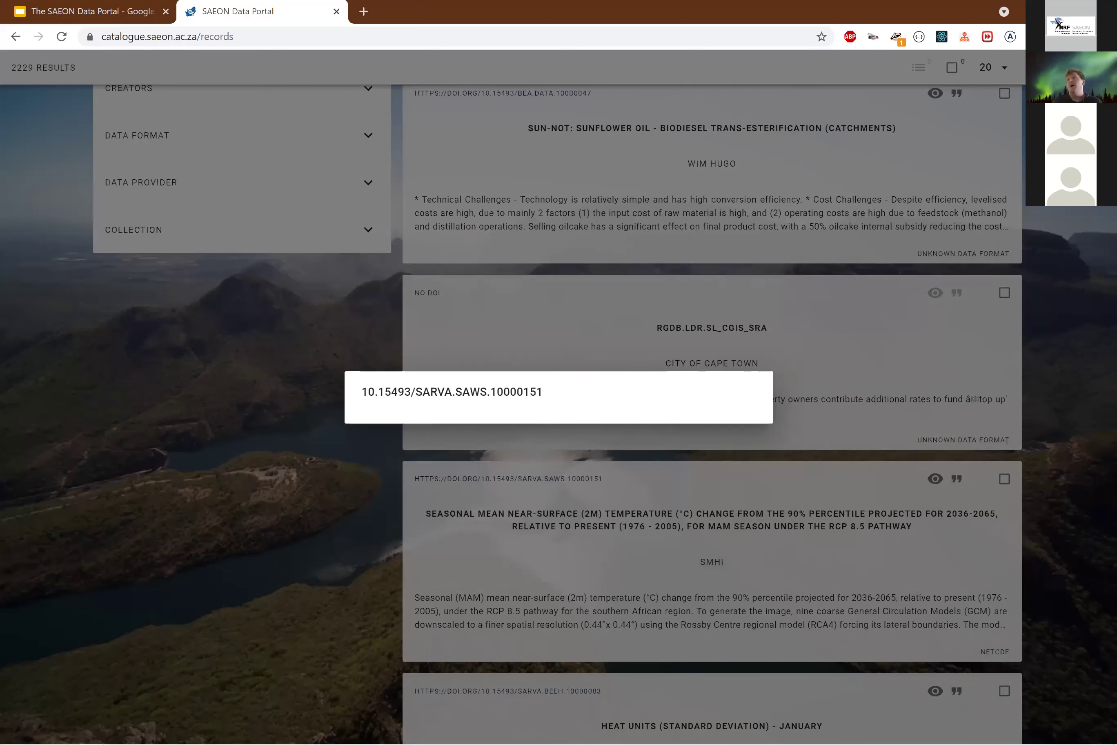
left_click(471, 291)
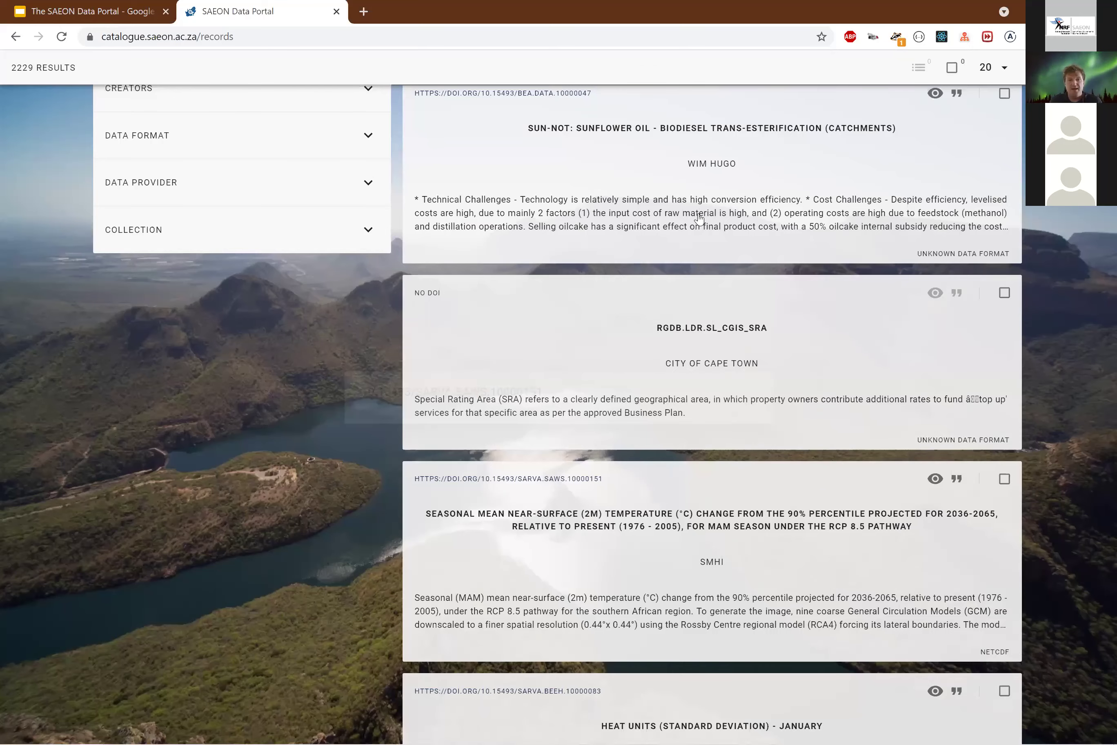
Open the "Lowveld SAR Woody Fractional Cover (Percent)" record, look through its formatted metadata and return to the records list.
scroll(627, 296, "up", 5)
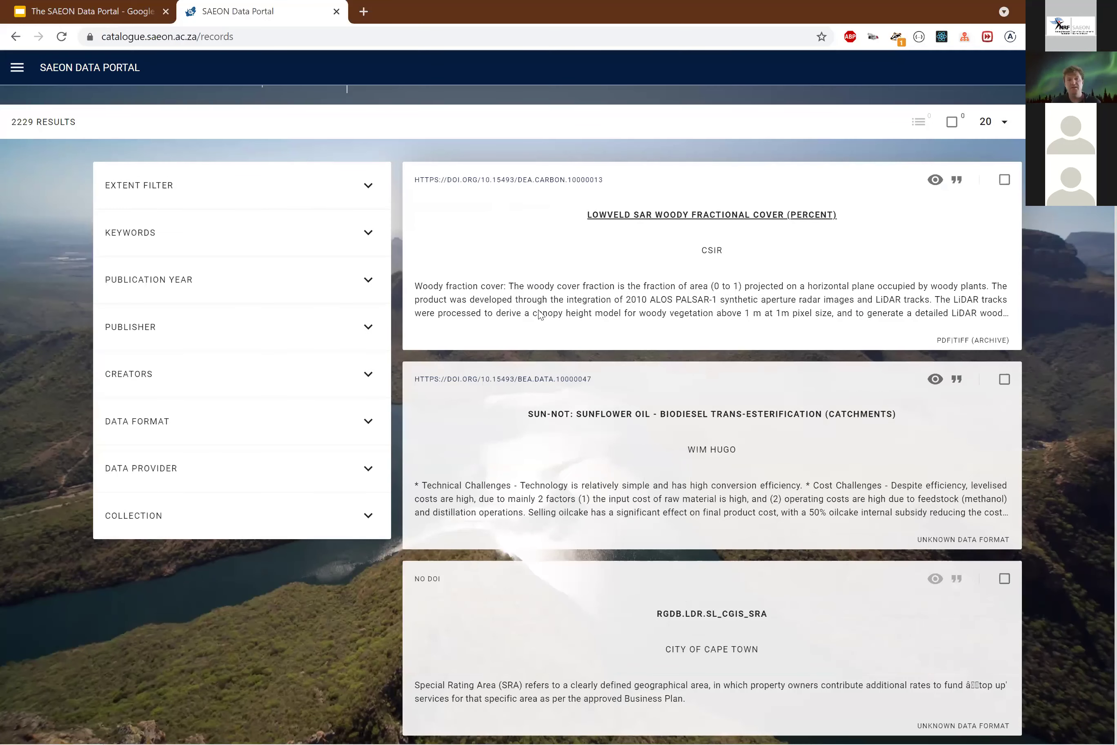
left_click(539, 315)
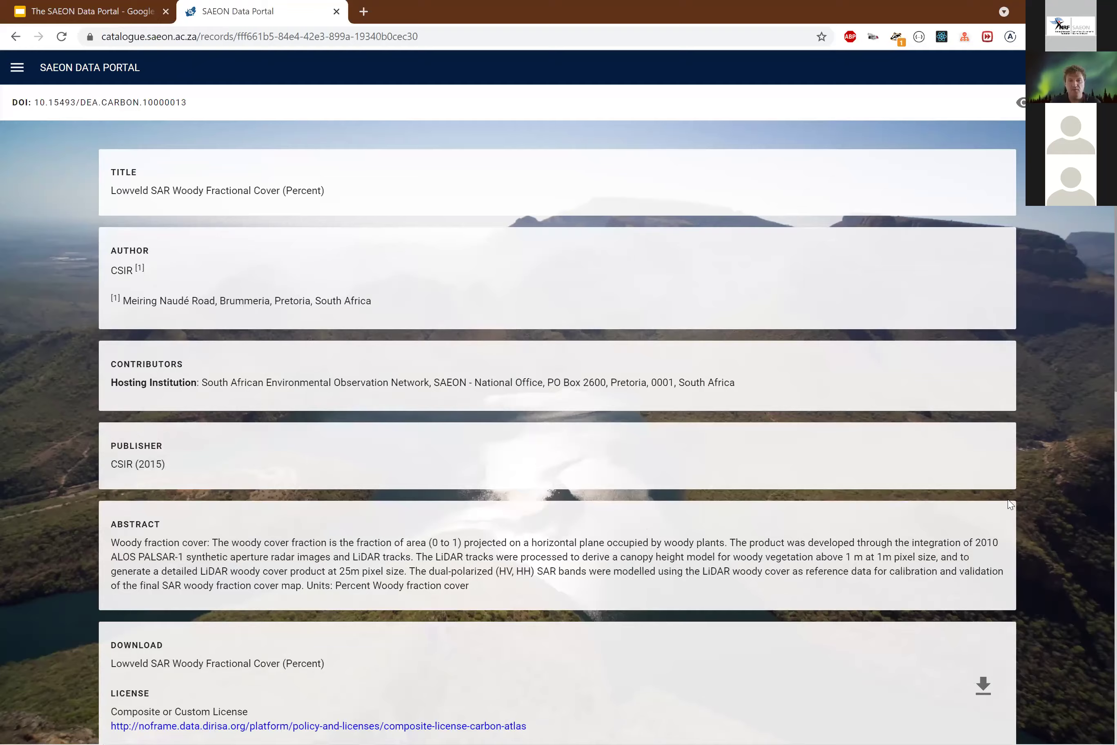
scroll(1090, 289, "down", 10)
scroll(1061, 300, "up", 8)
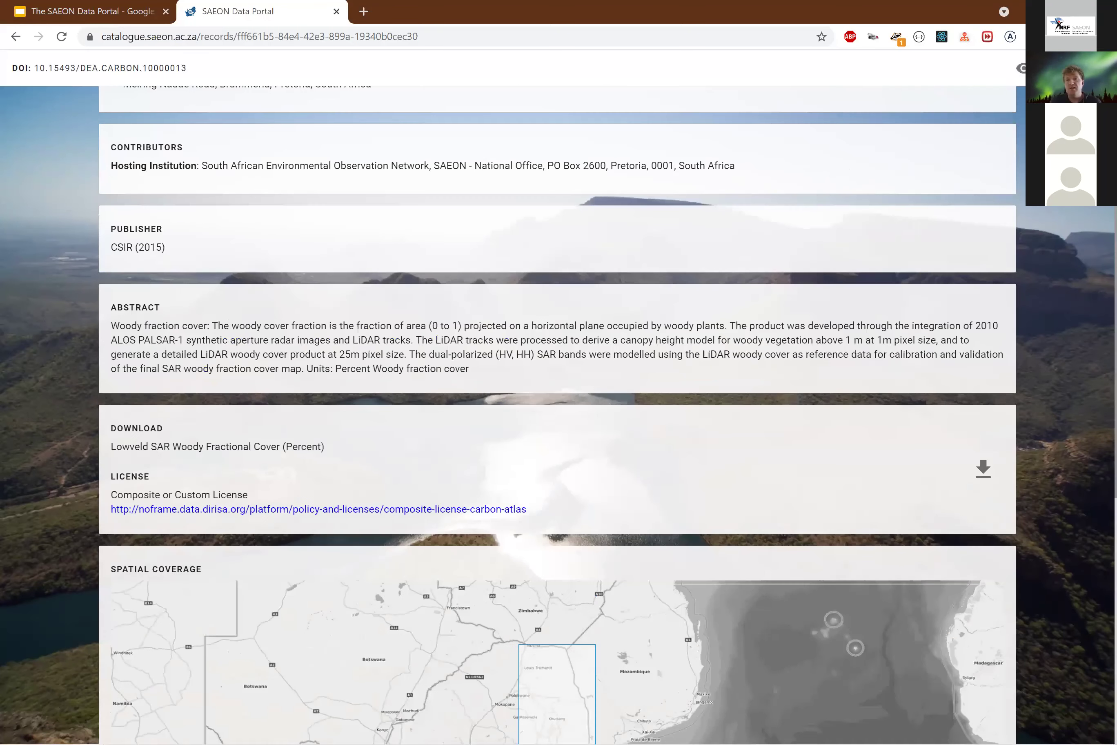
scroll(848, 387, "up", 5)
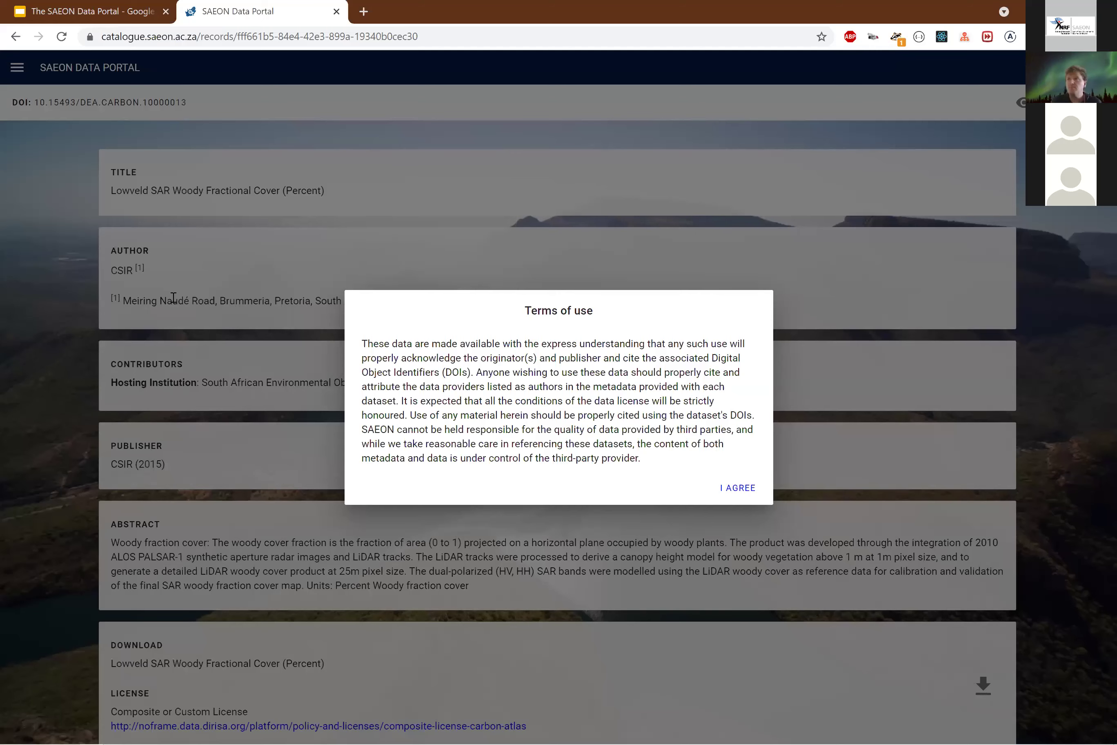
left_click(16, 36)
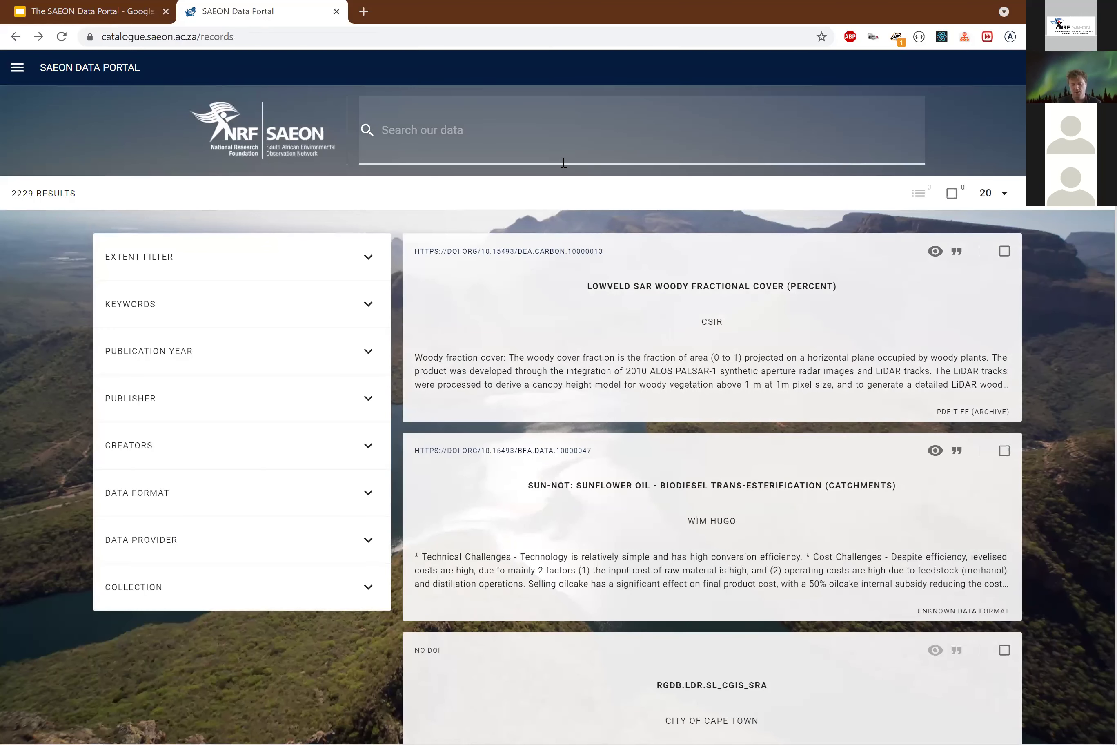
Search the records for "groundwater" and highlight the result count.
type("groundwater")
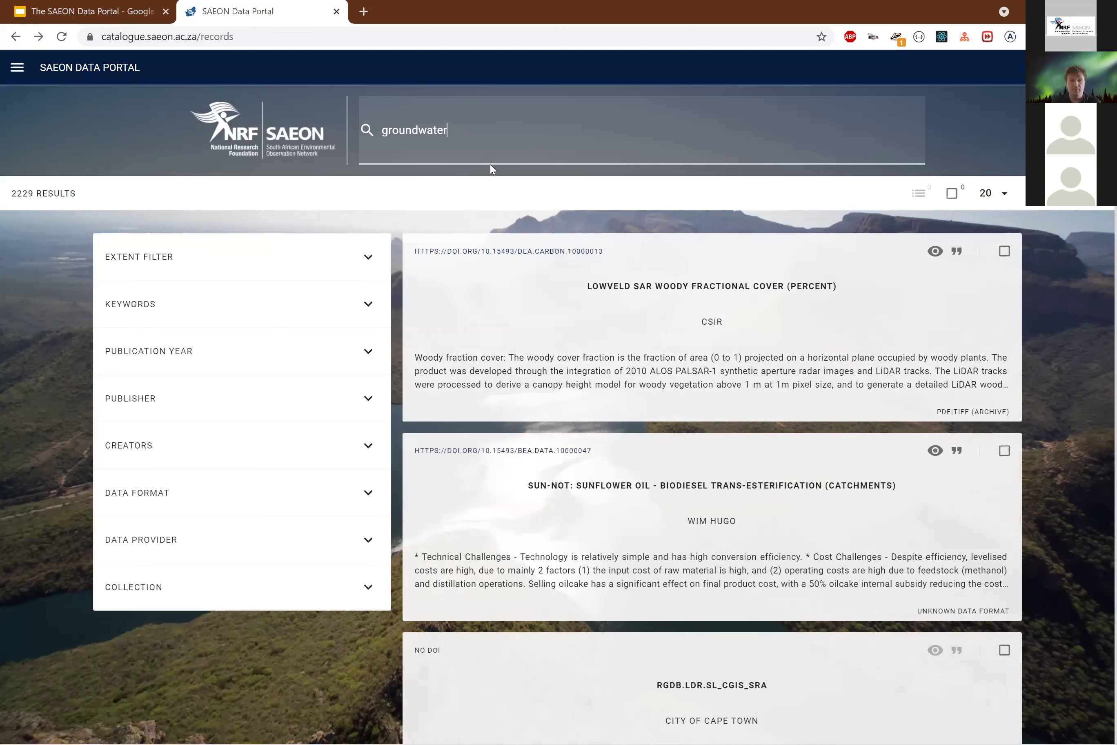
key("Return")
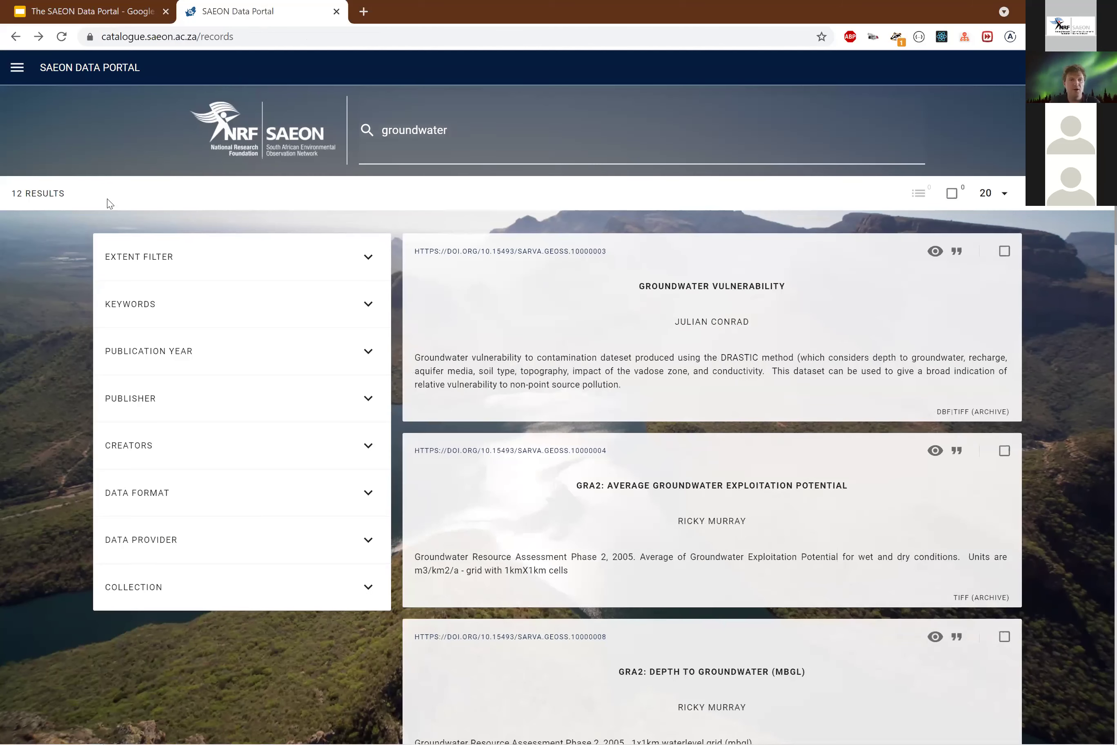
triple_click(11, 194)
left_click(89, 202)
triple_click(8, 199)
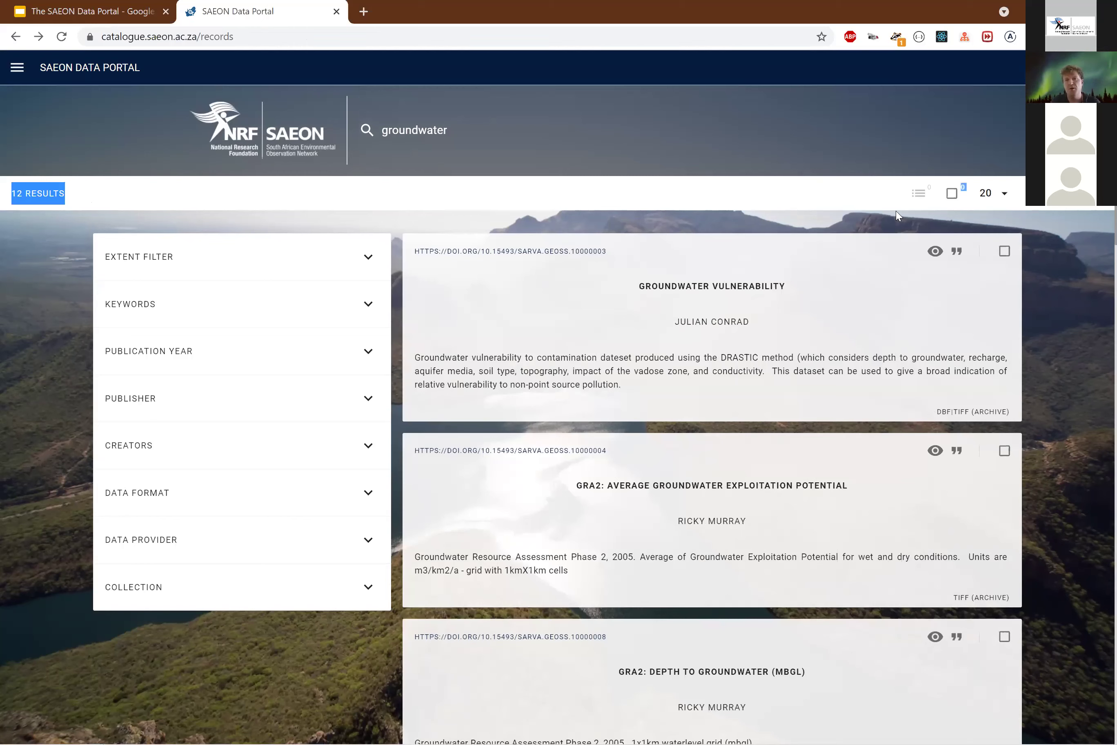
Select all the groundwater results, open their shareable list from the generated share link and close that list.
left_click(952, 193)
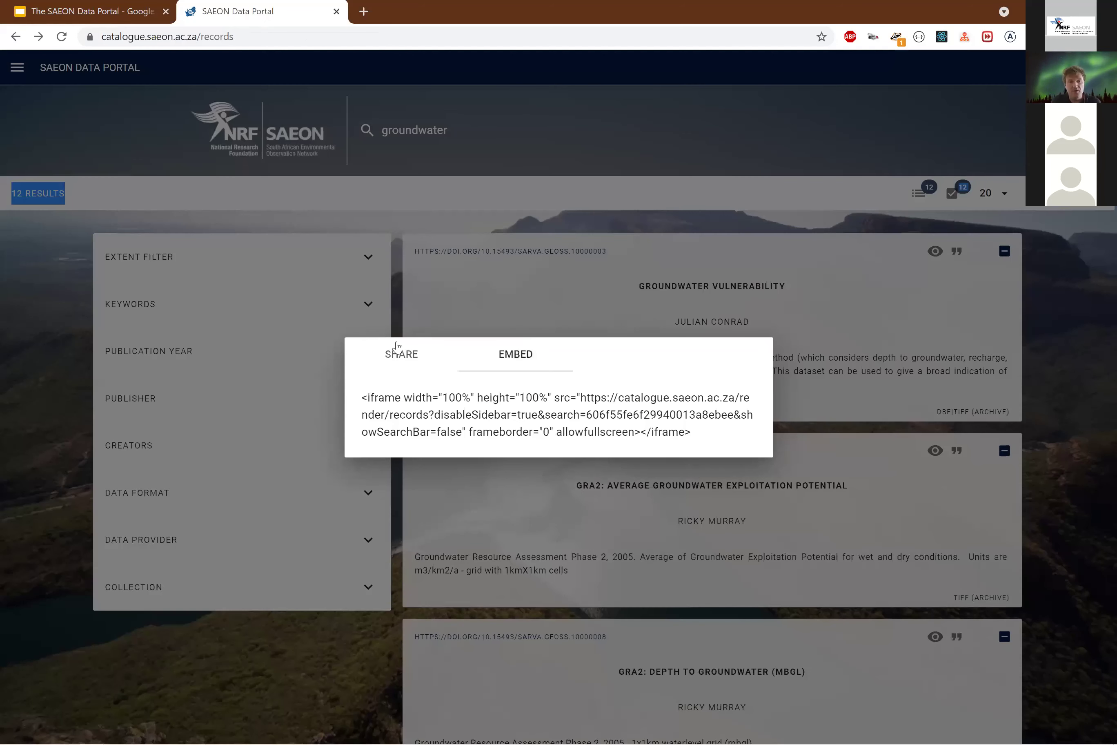
left_click(397, 354)
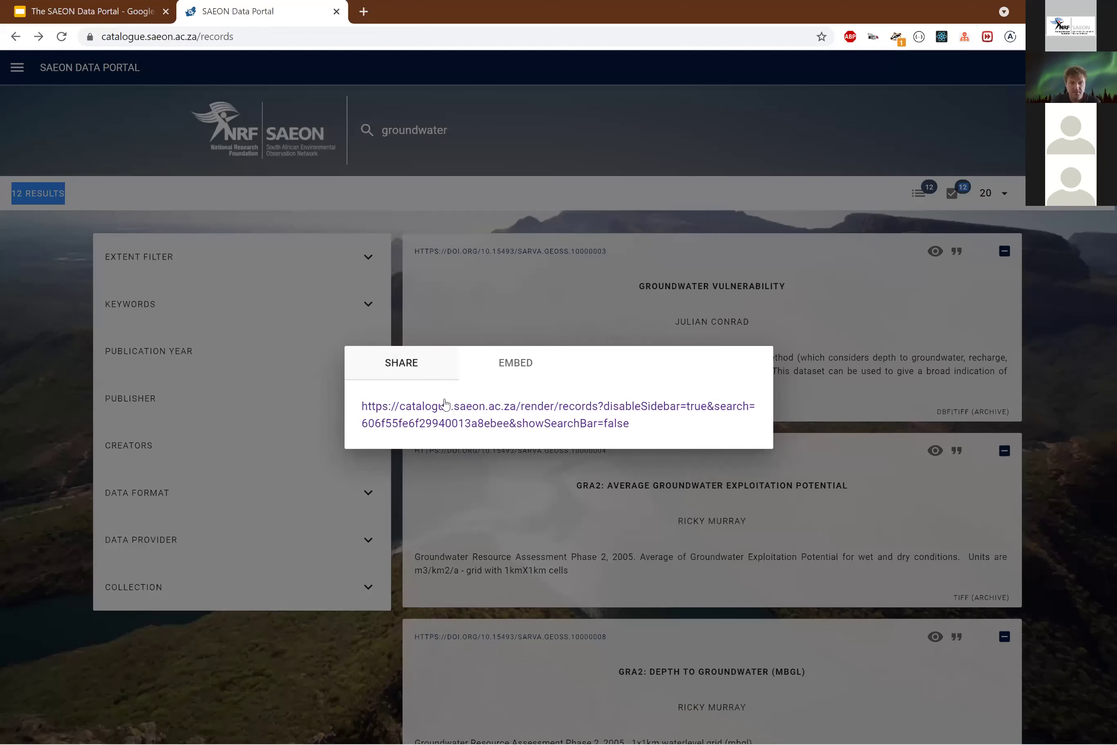
left_click(447, 403)
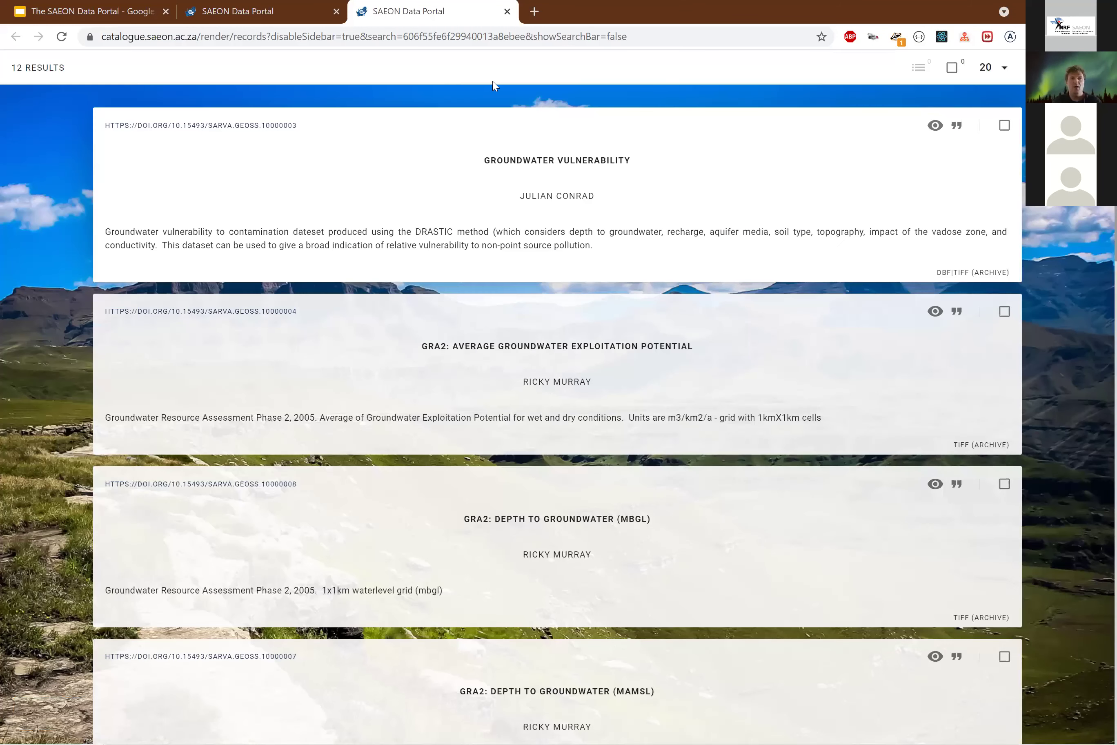
key("ctrl+w")
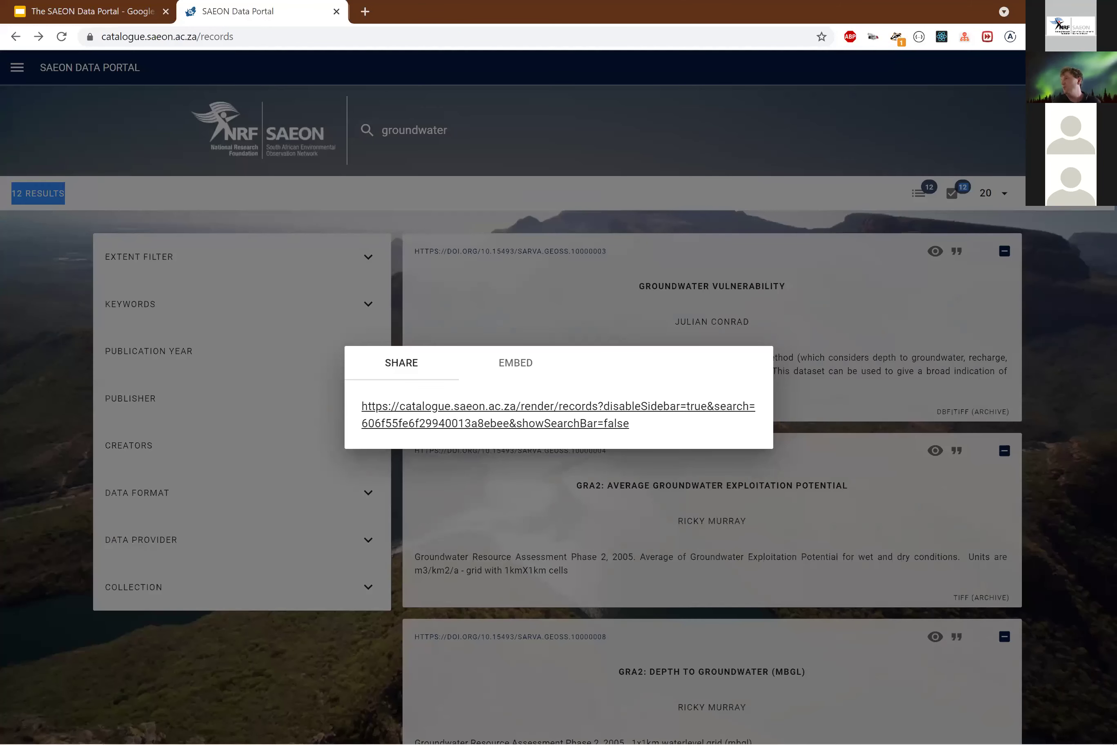
Open the SARVA Sustainable Development Goals page and open the data collection for goal 6, Clean Water and Sanitation.
key("alt+Tab")
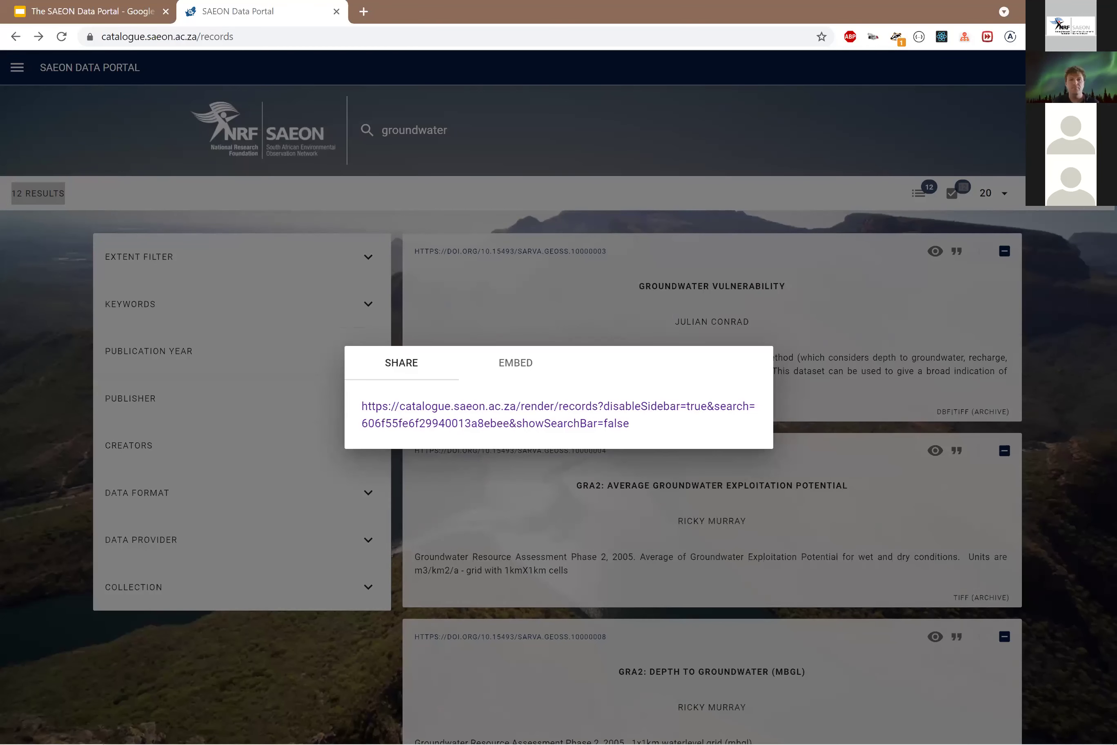
left_click(470, 240)
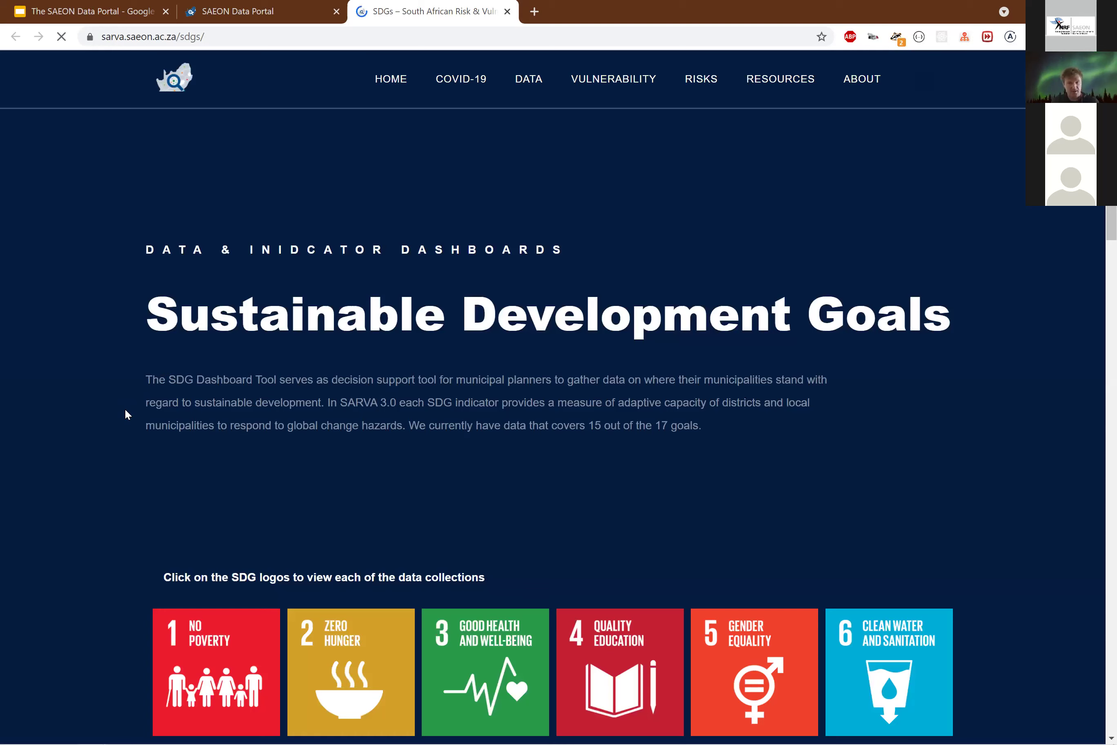
scroll(145, 406, "down", 3)
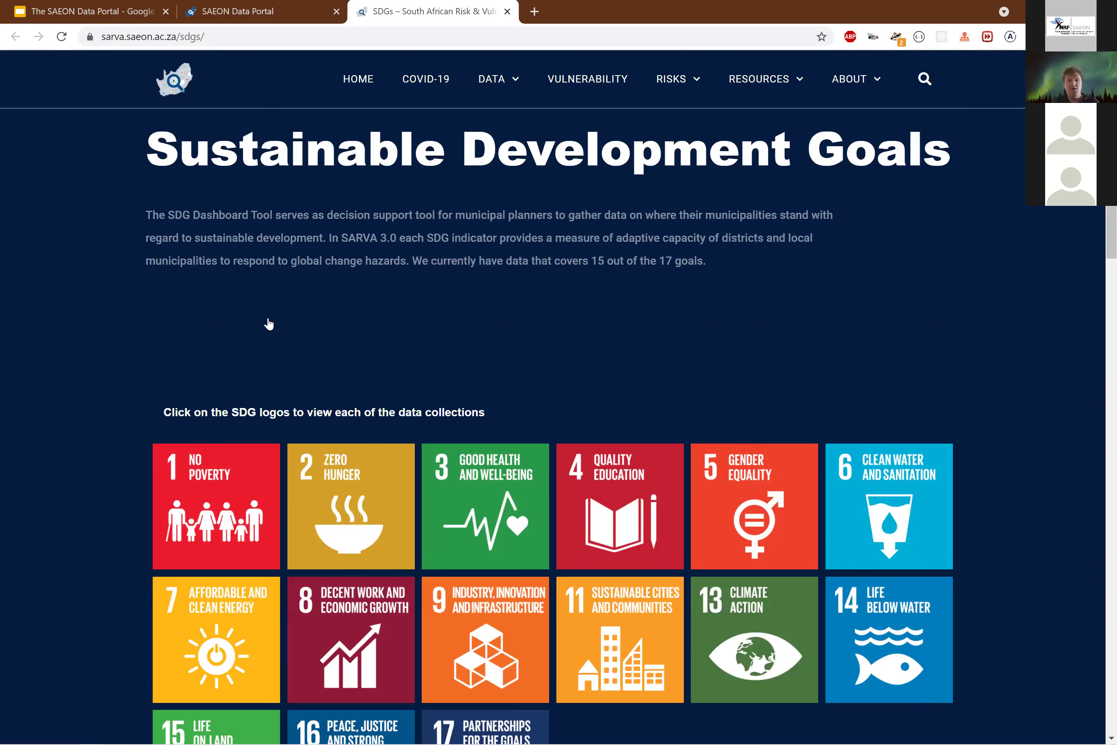
scroll(462, 316, "down", 3)
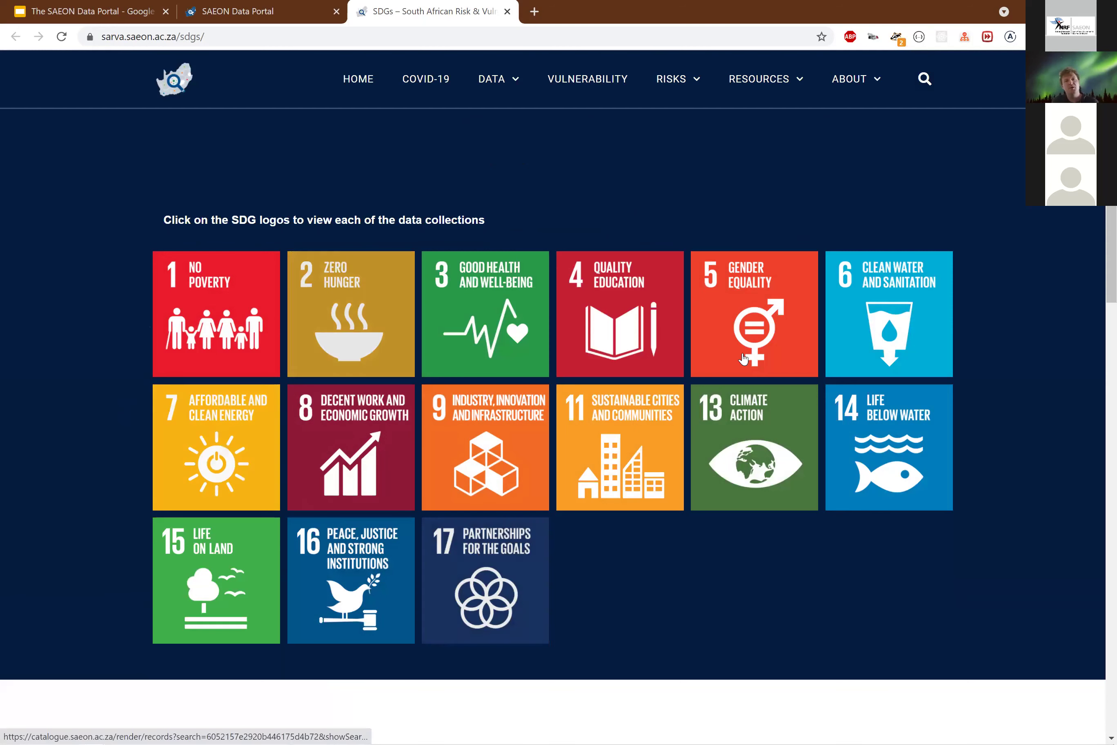
left_click(884, 305)
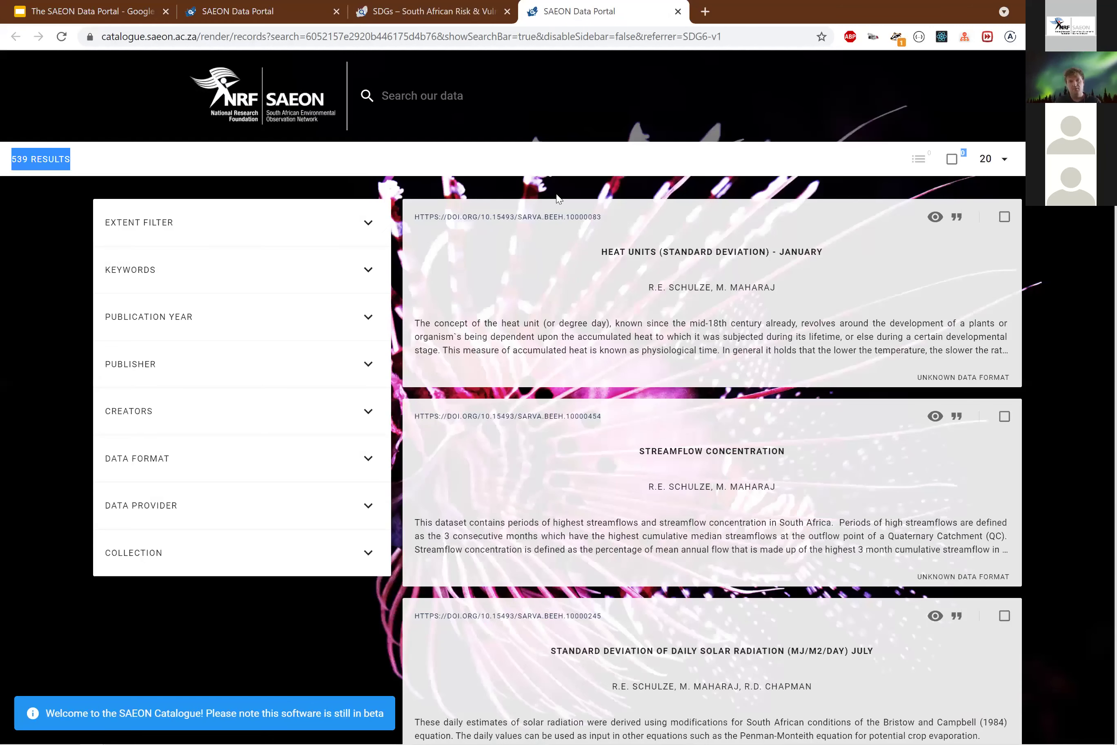
Search the goal 6 collection for "heat" and select the November, February and March Heat Units records.
type("heat")
key("Return")
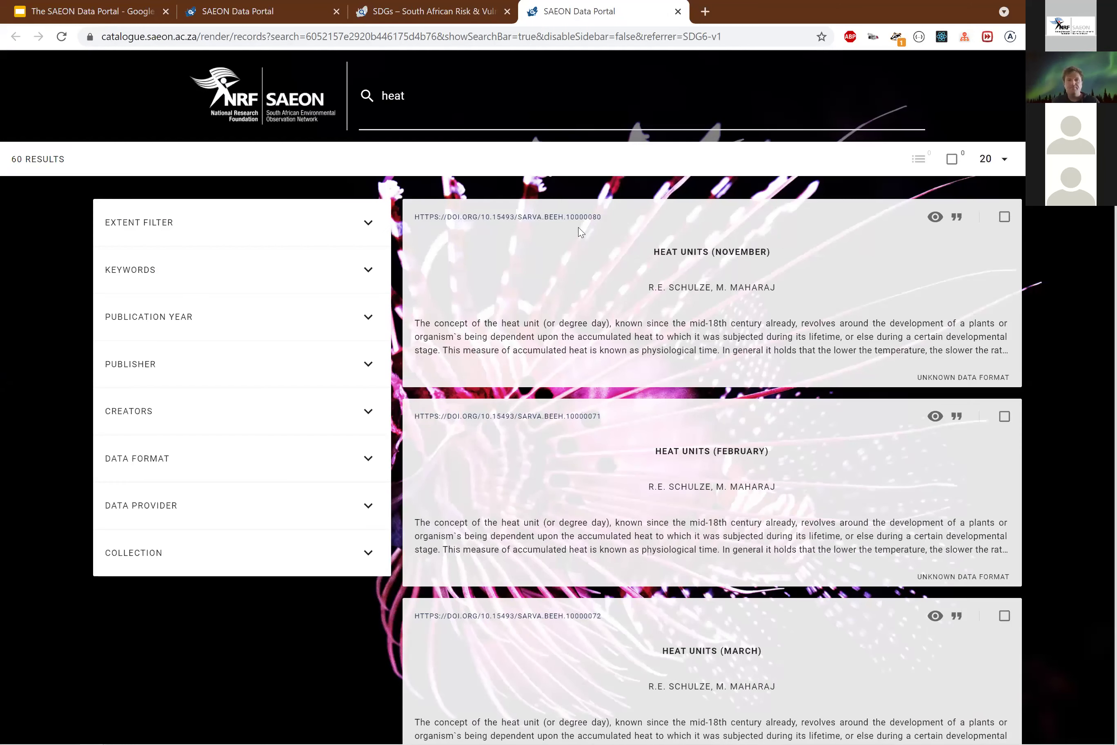
left_click(1010, 218)
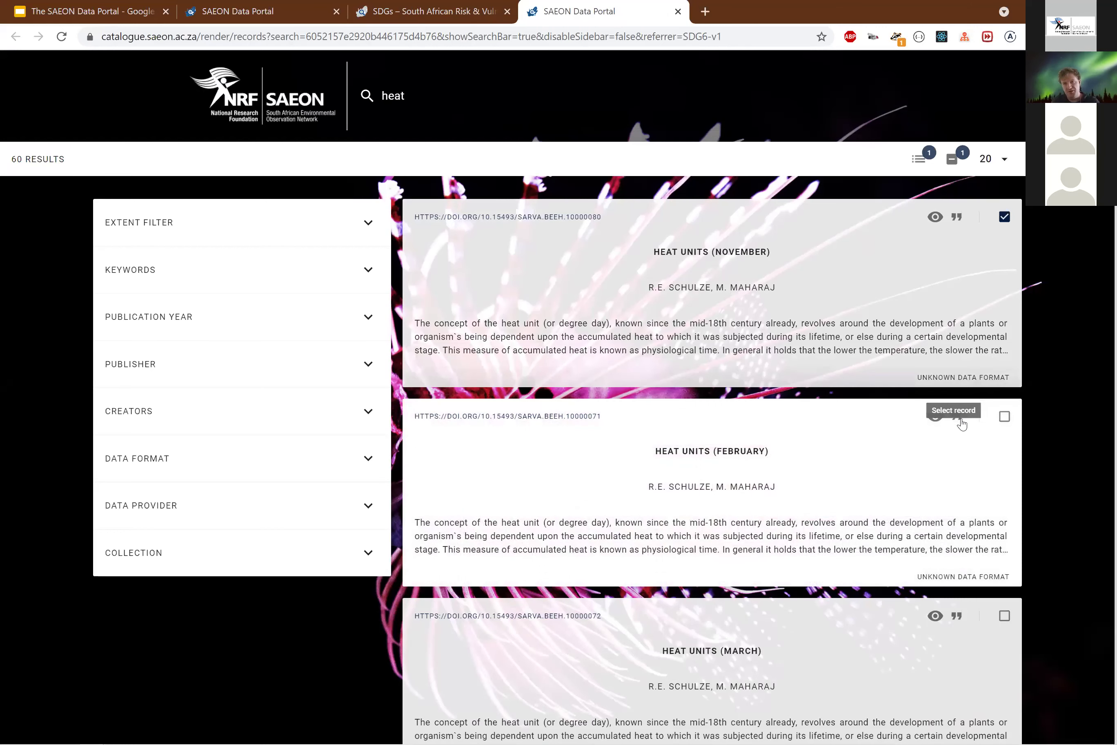
left_click(963, 423)
left_click(1004, 616)
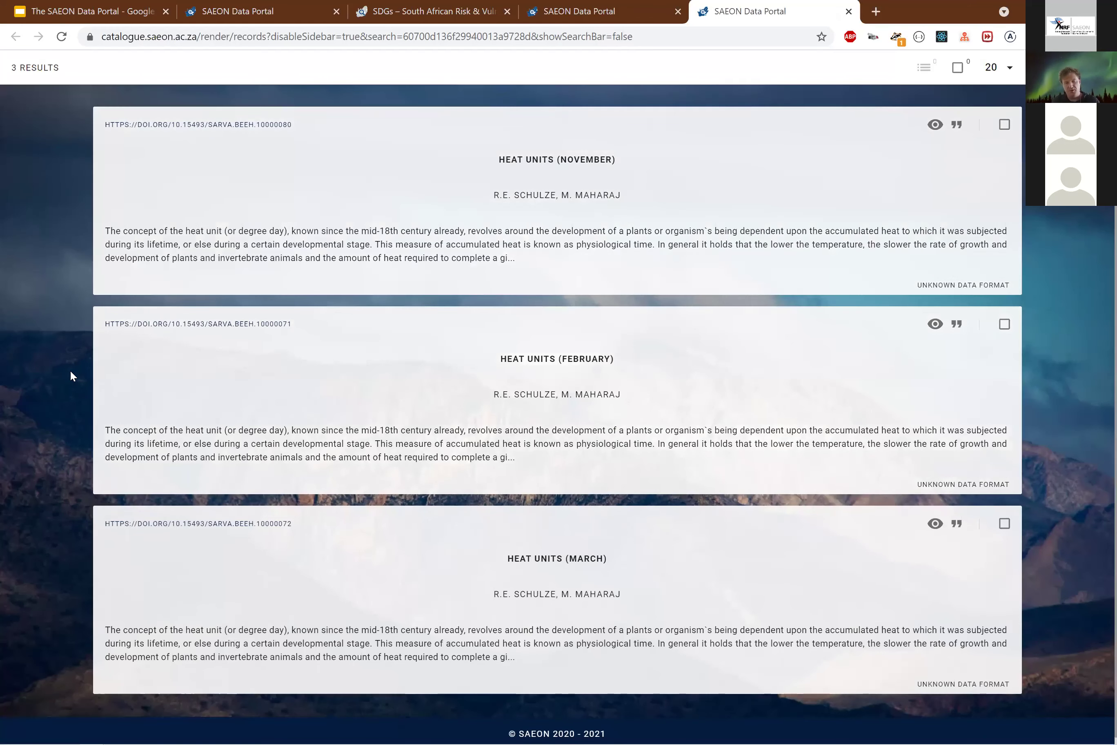
View the shared list of the three Heat Units records, close it with the collection and SDG pages, and dismiss the groundwater share dialog.
scroll(82, 370, "down", 1)
key("ctrl+w")
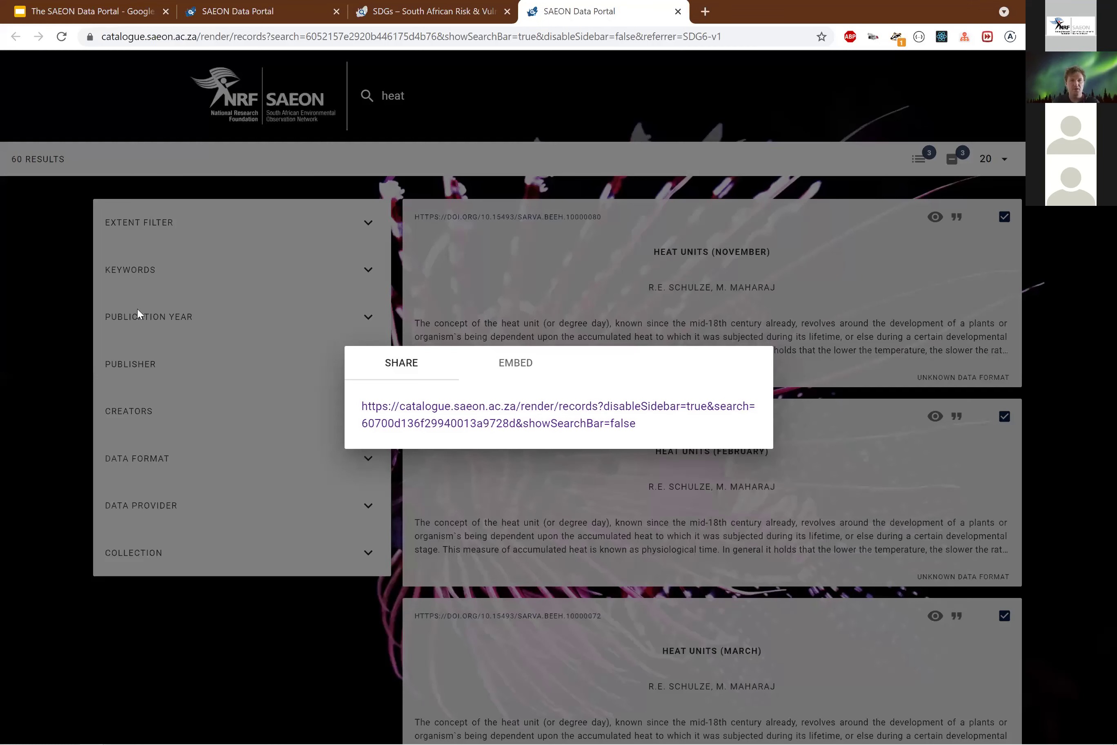
key("ctrl+w")
key("ctrl+w")
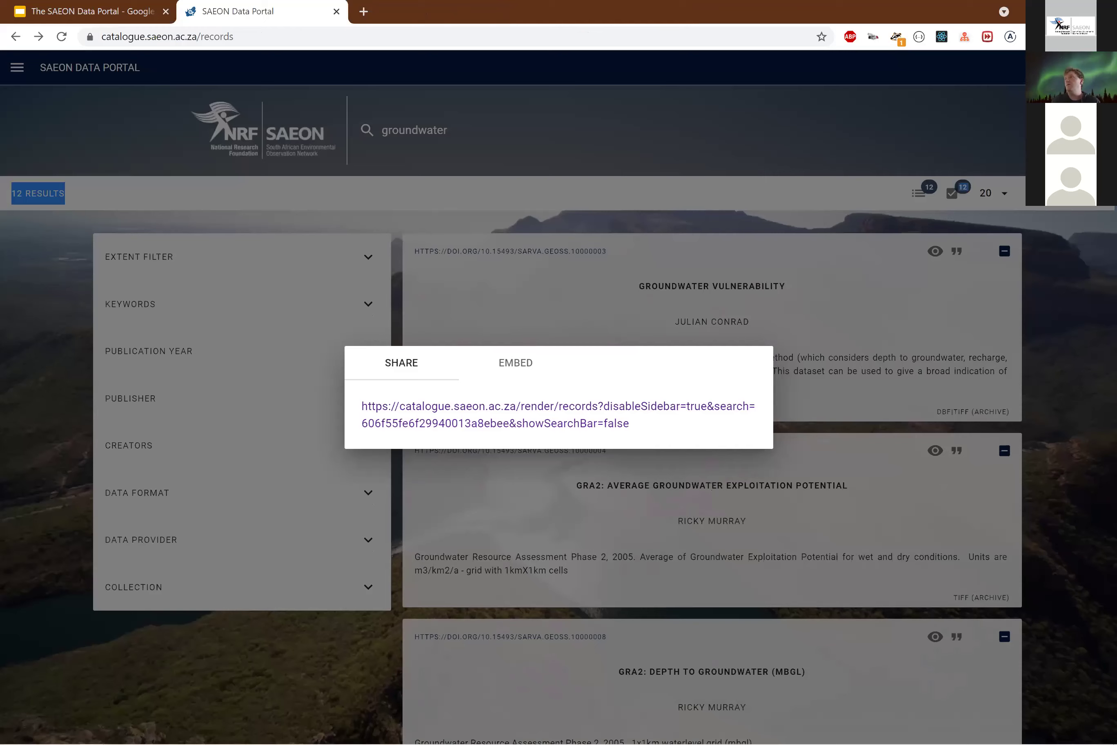
left_click(639, 142)
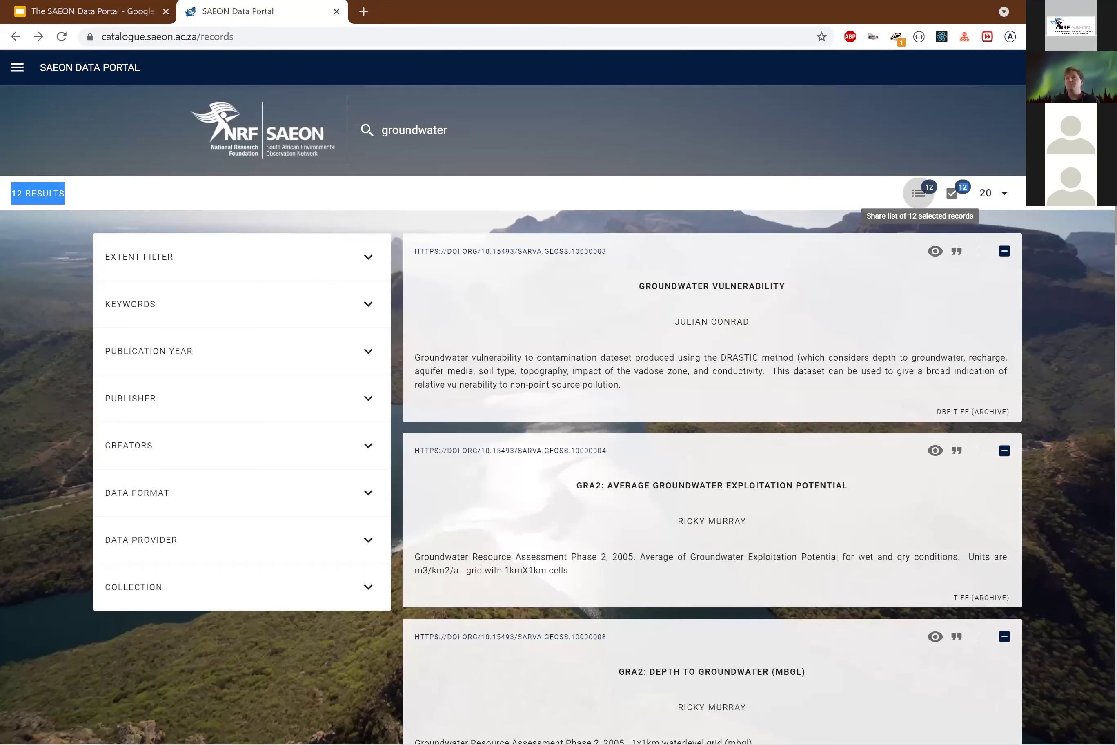
left_click(97, 18)
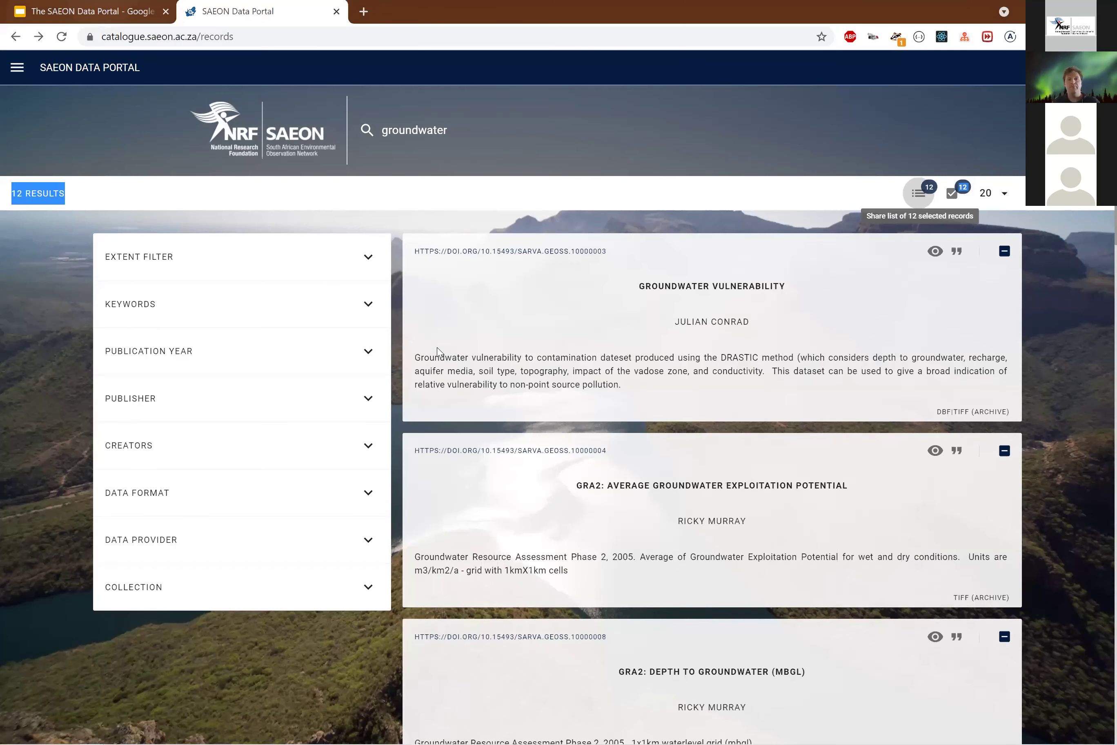
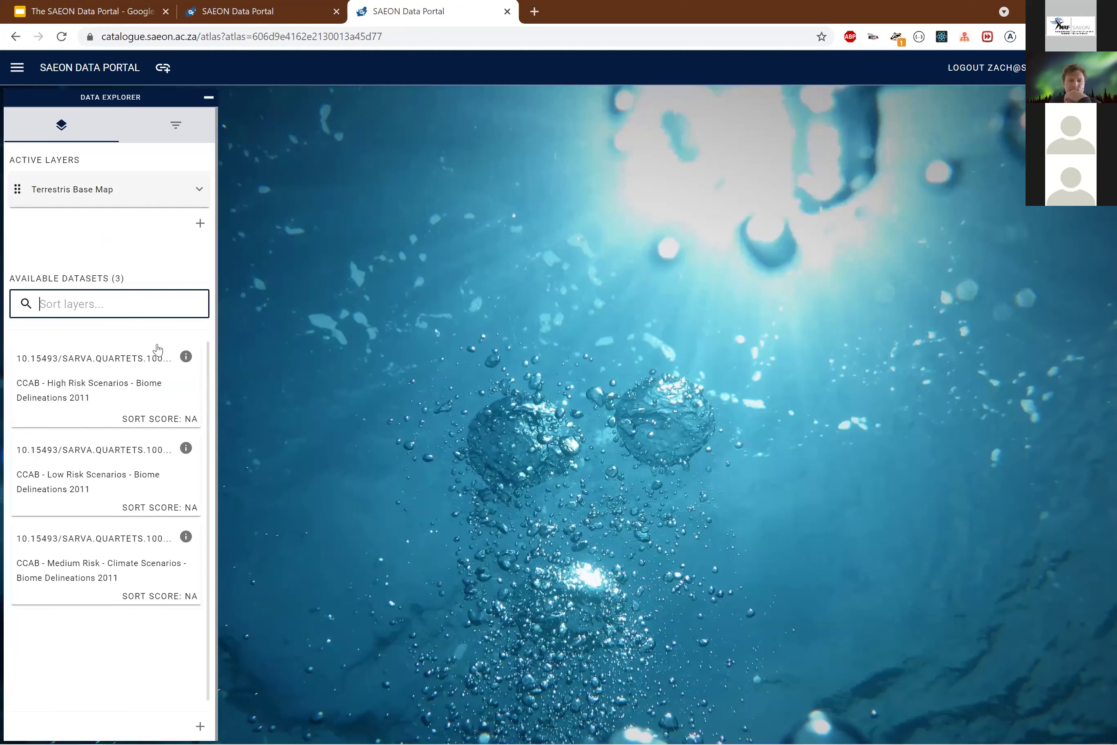
Add the high, low and medium risk CCAB Biome Delineations 2011 datasets to the atlas map.
left_click(106, 395)
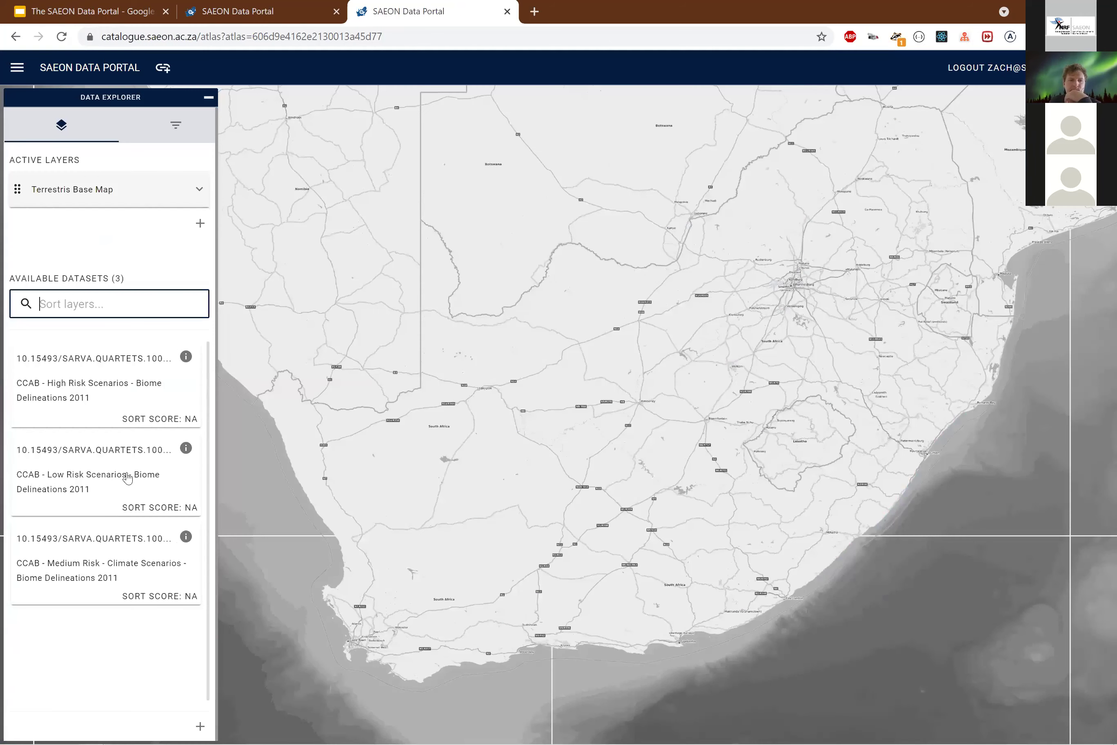
left_click(118, 513)
left_click(96, 630)
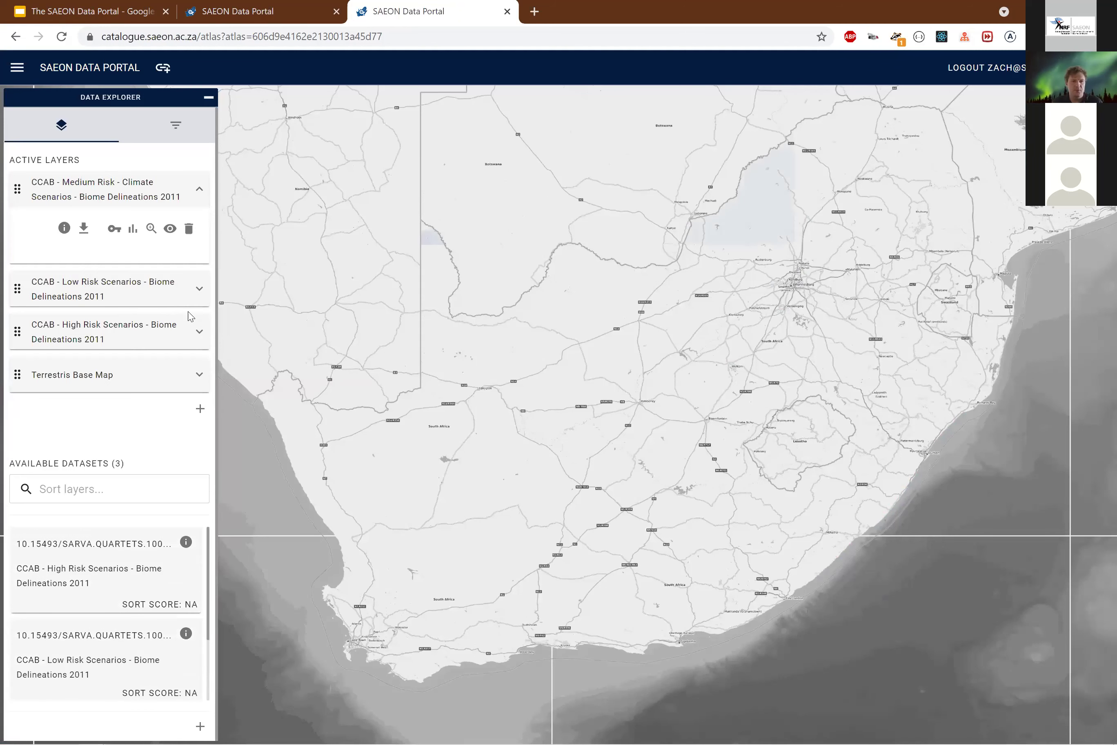
Leave the CCAB atlas map for the records list and close the leftover portal pages.
left_click(11, 37)
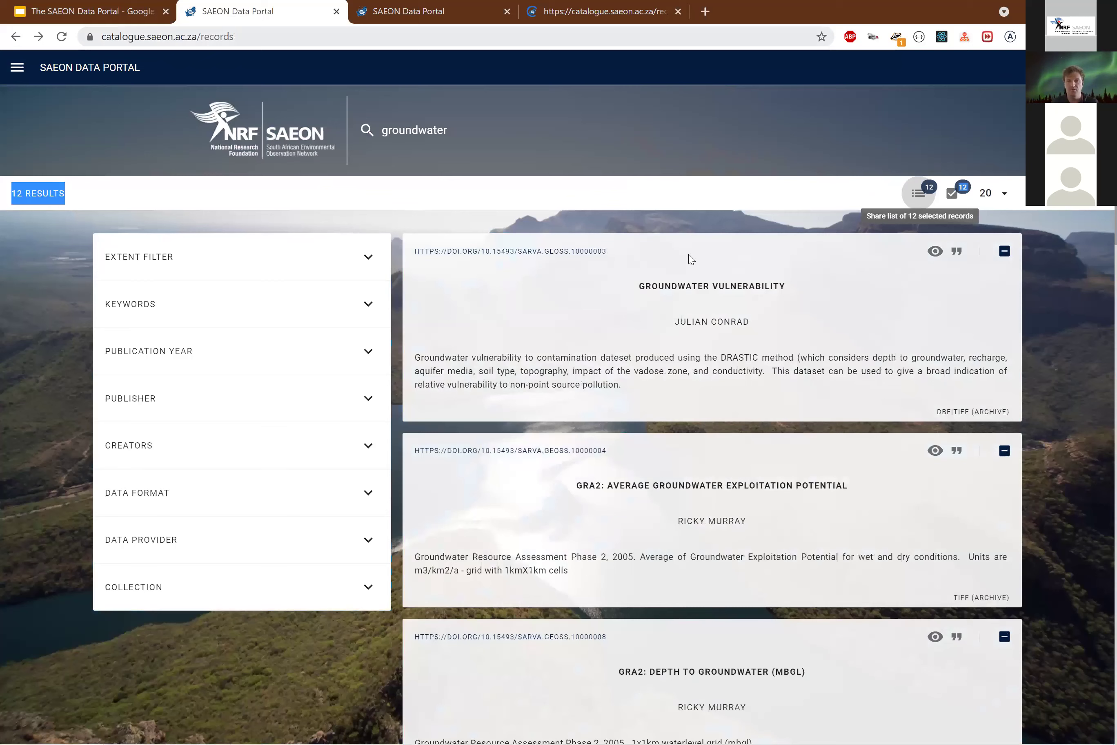
key("Tab")
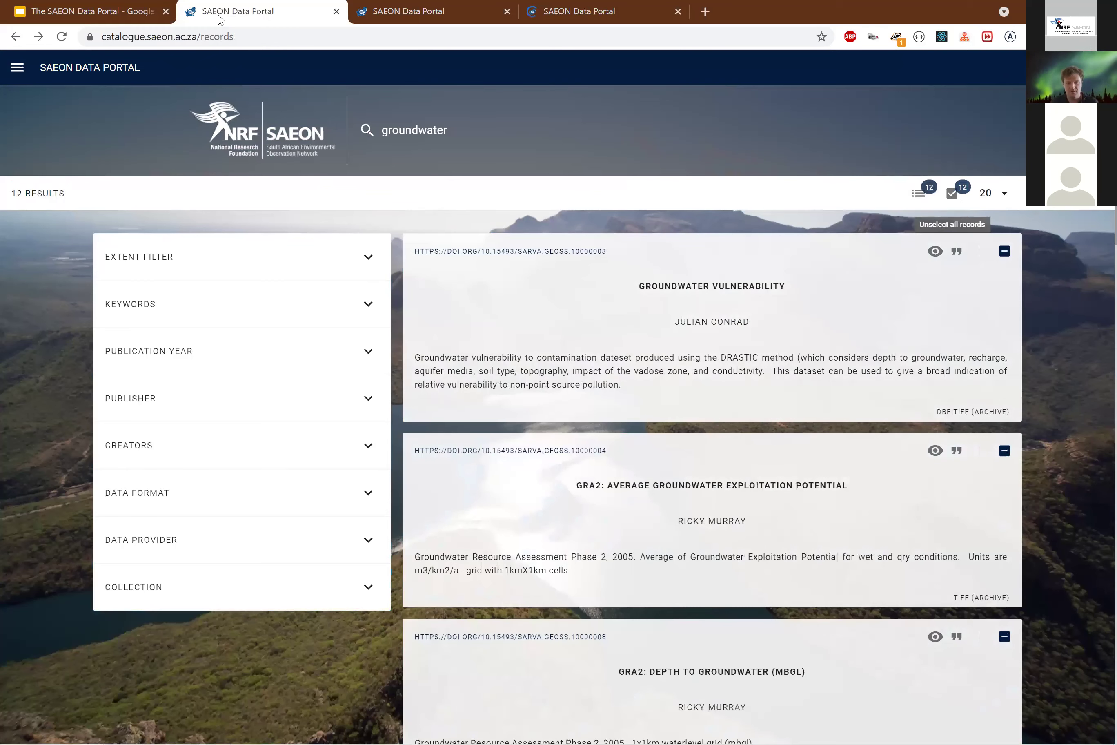
key("ctrl+w")
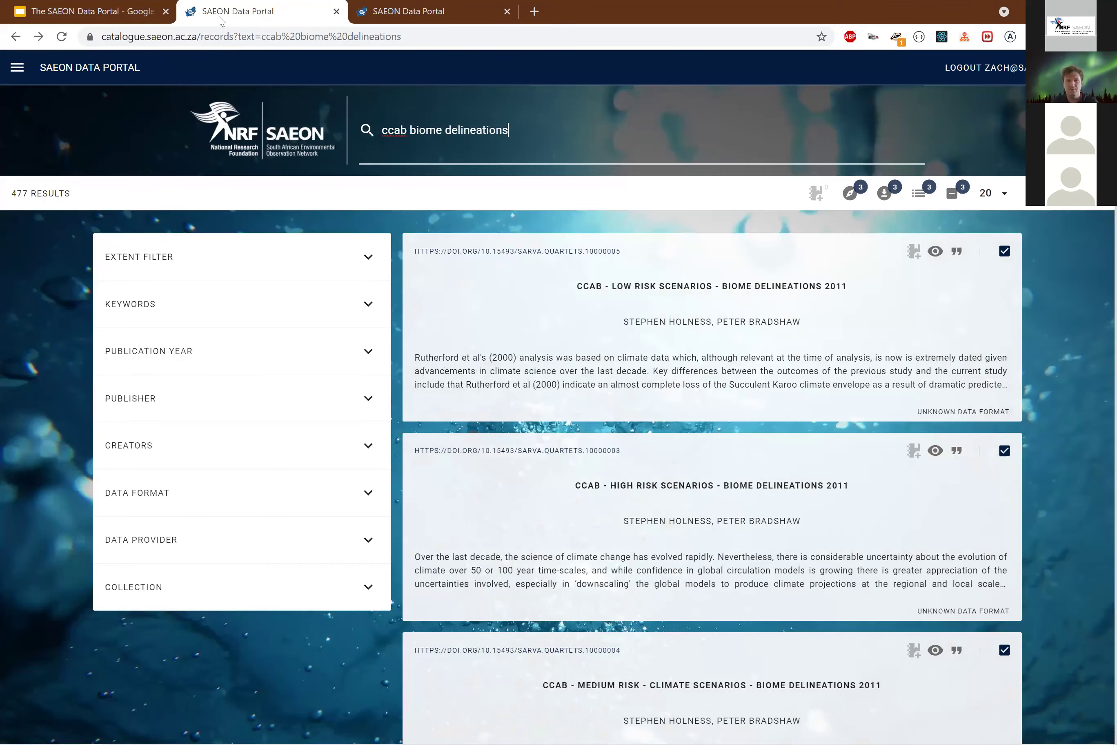
key("ctrl+w")
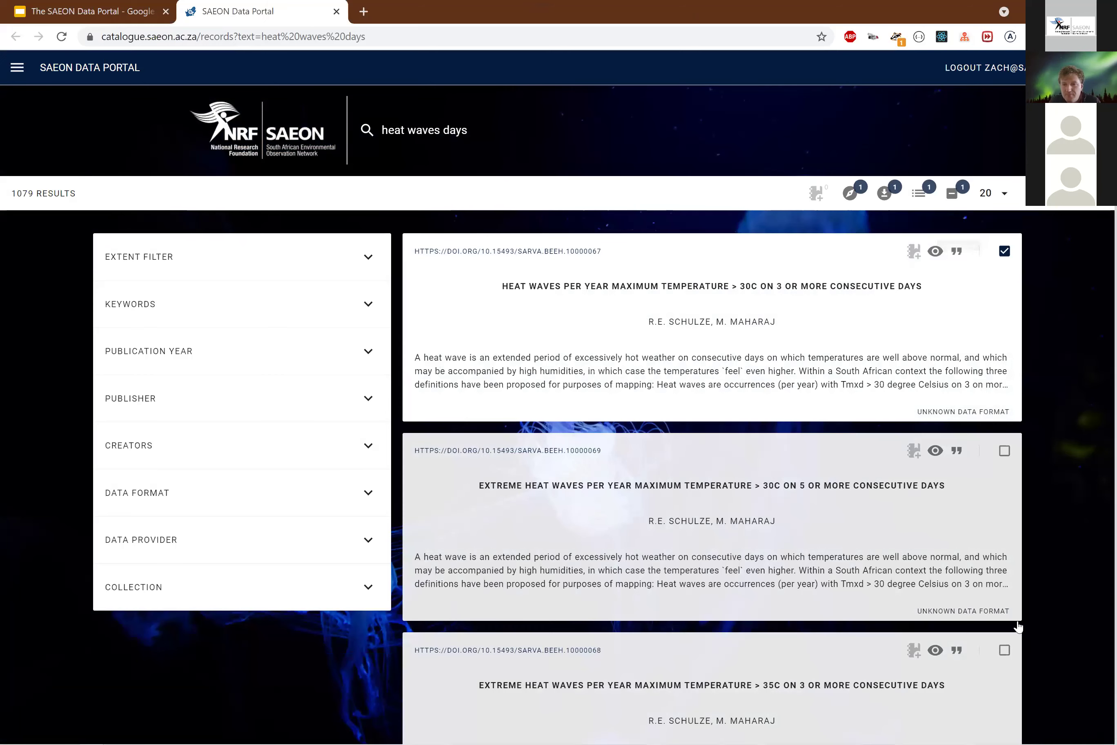
Select the two extreme heat wave records (30C on 5 days, 35C on 3 days) and open all selected records in the atlas.
key("Tab")
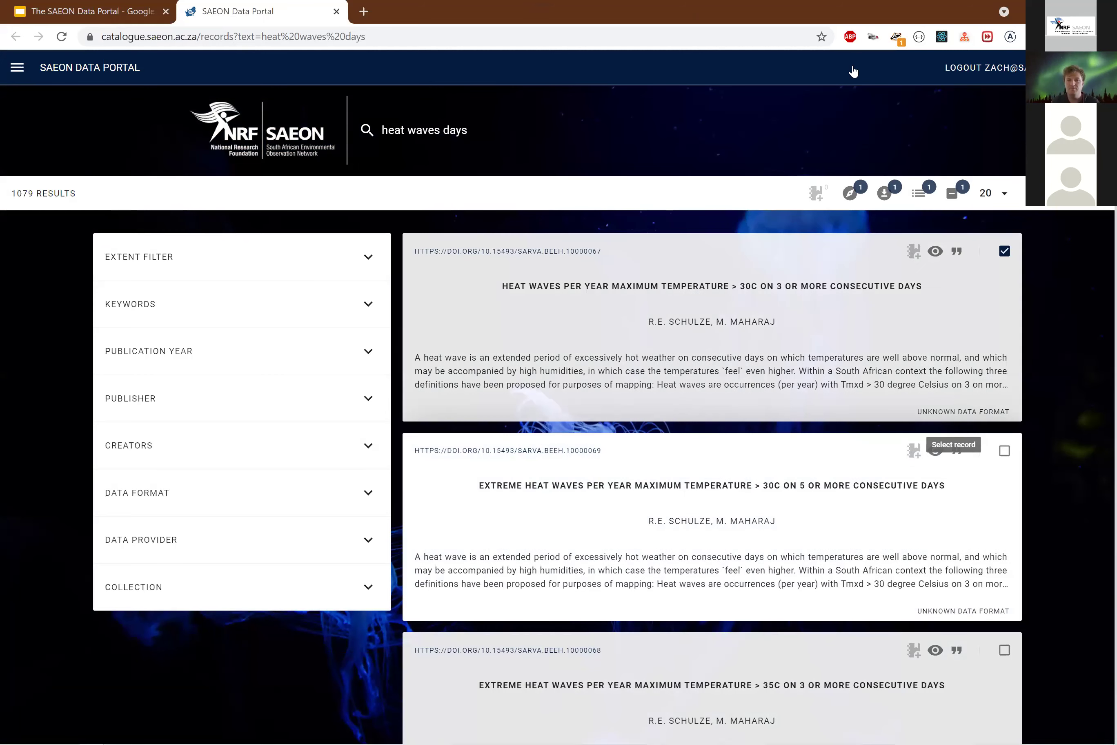
scroll(853, 71, "down", 3)
left_click(852, 117)
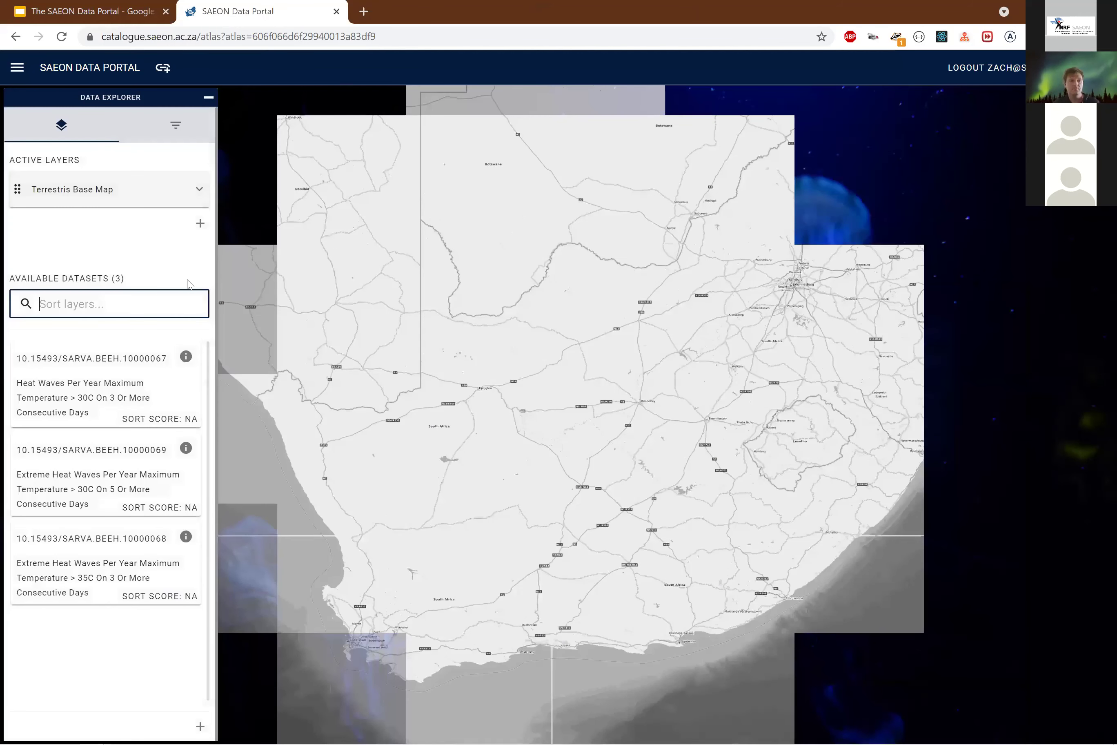
Add the 30C heat wave layers for 3 and 5 consecutive days to the map and set the 3-day layer to full opacity.
left_click(87, 399)
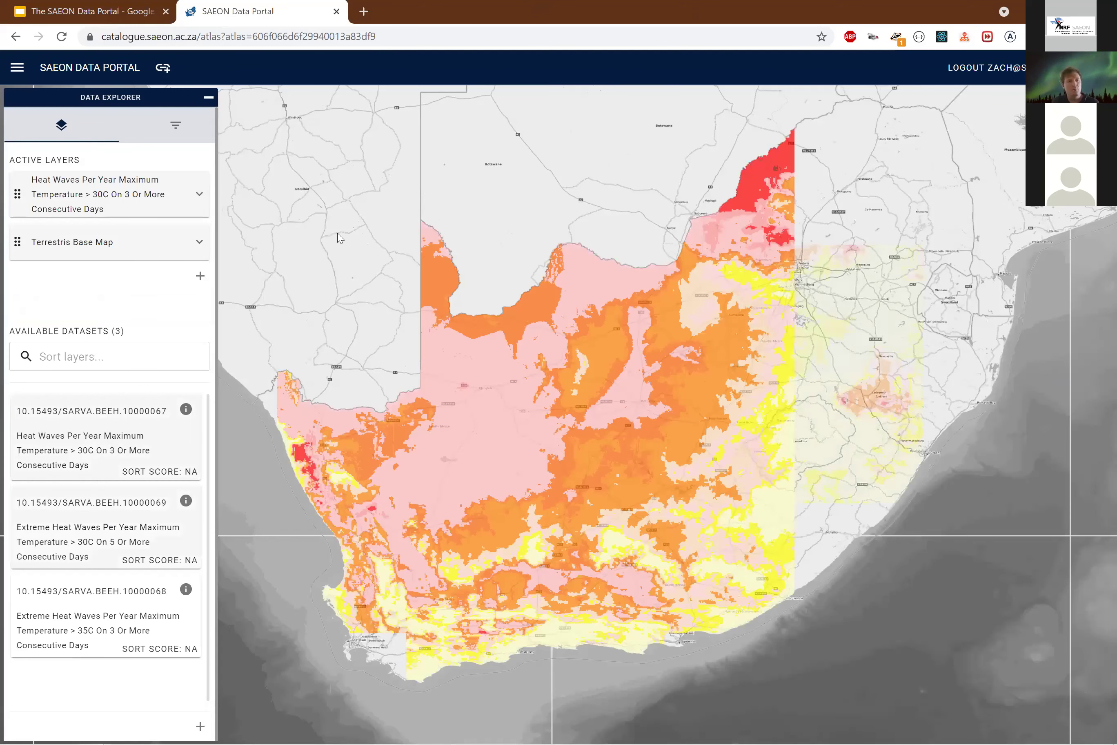
left_click(201, 197)
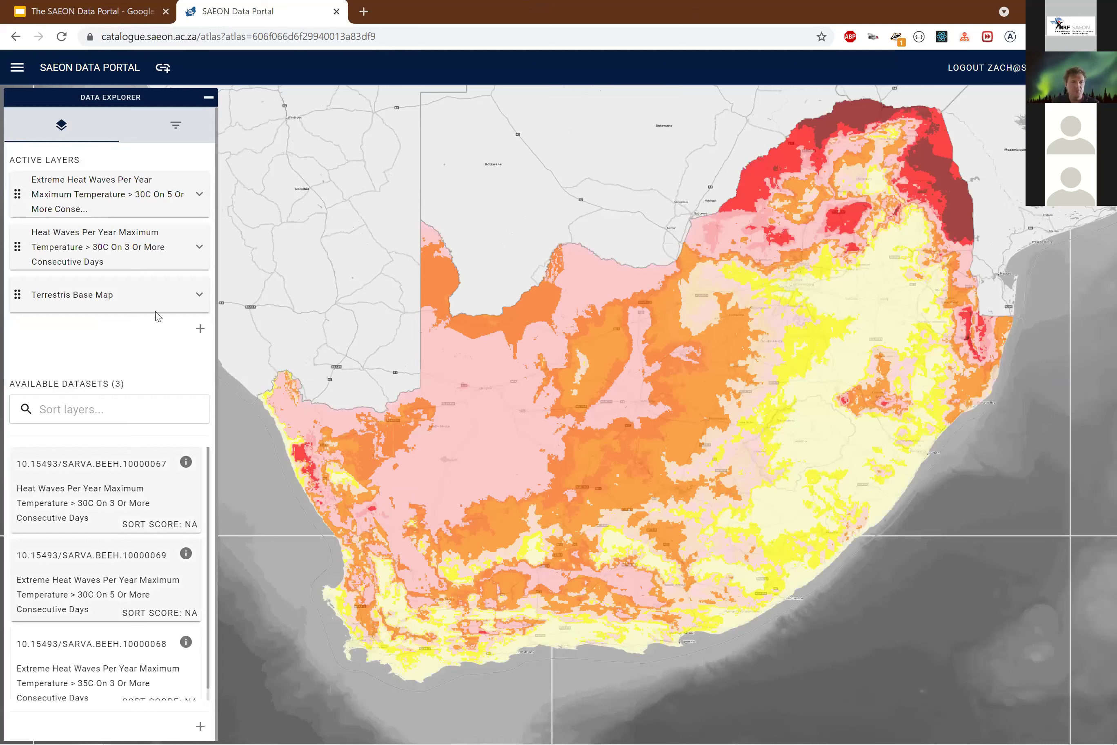
left_click_drag(143, 441, 236, 429)
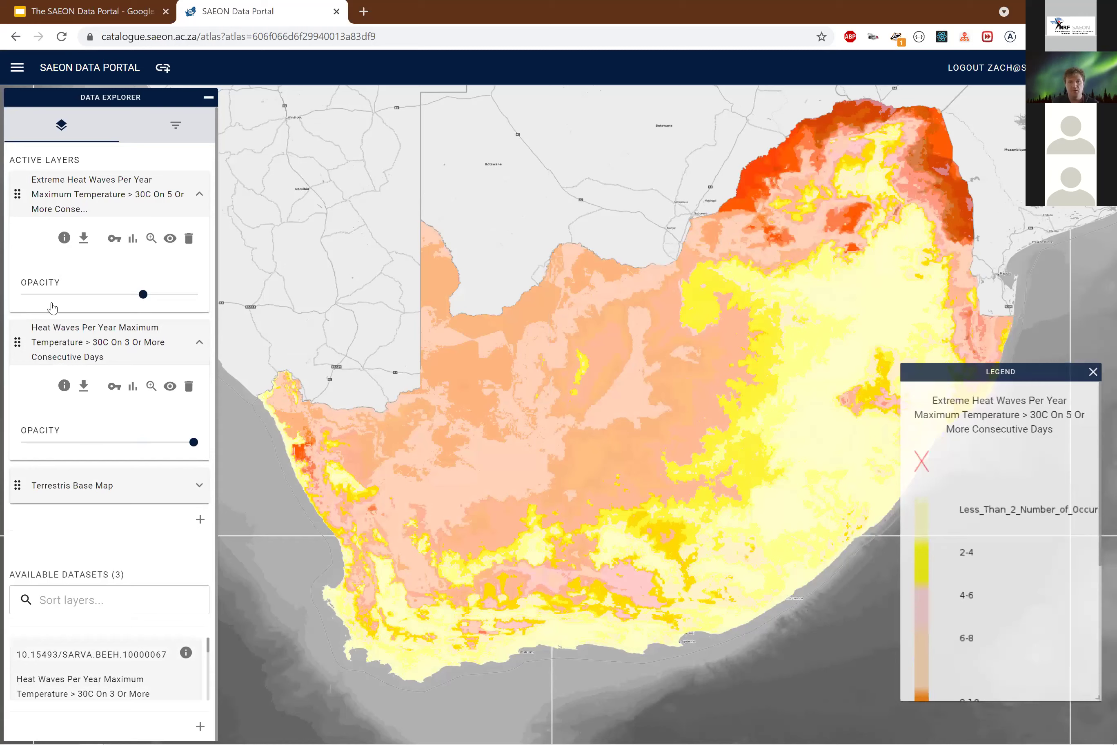
Vary the opacity of the 5-day Extreme Heat Waves layer to compare it with the layer underneath, ending at full opacity.
key("Home")
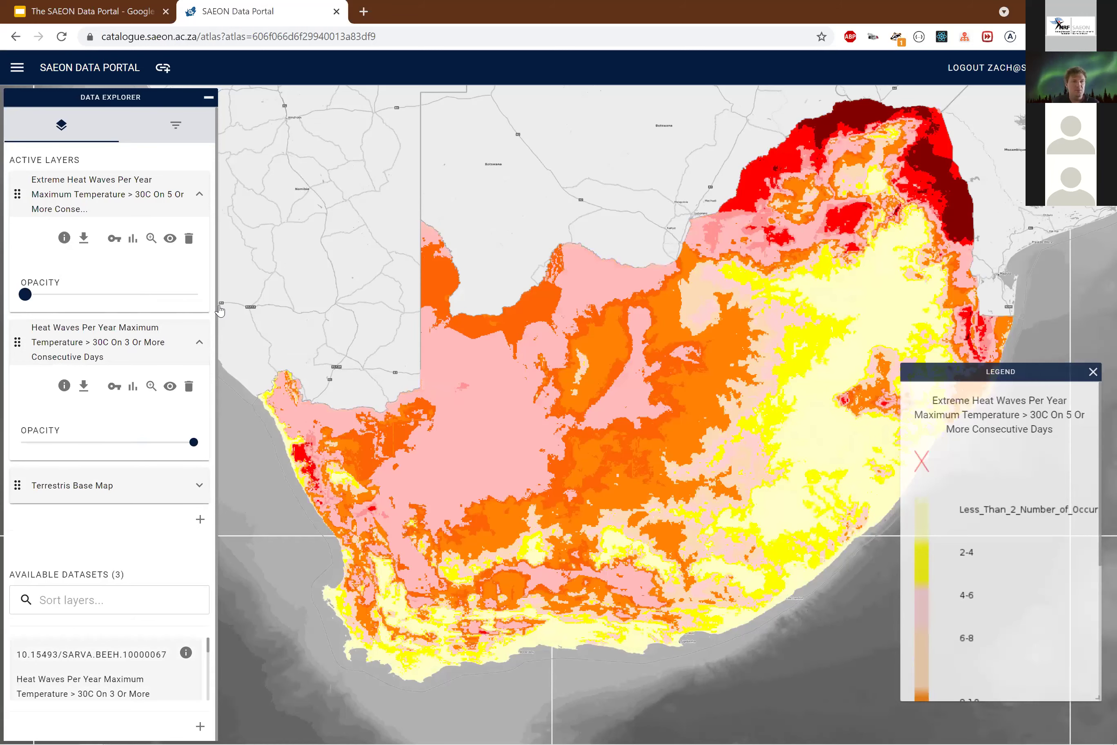
key("End")
key("Page_Down")
key("Page_Down")
key("Page_Down")
key("Page_Down")
key("Page_Down")
key("Page_Down")
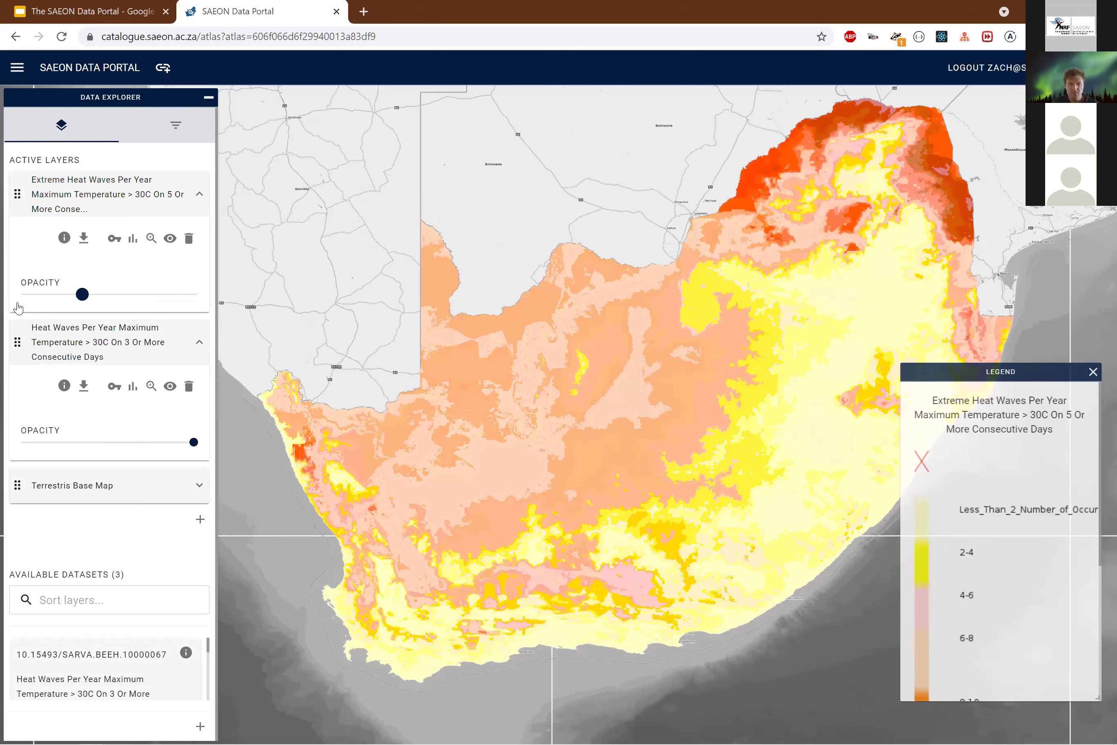
key("Home")
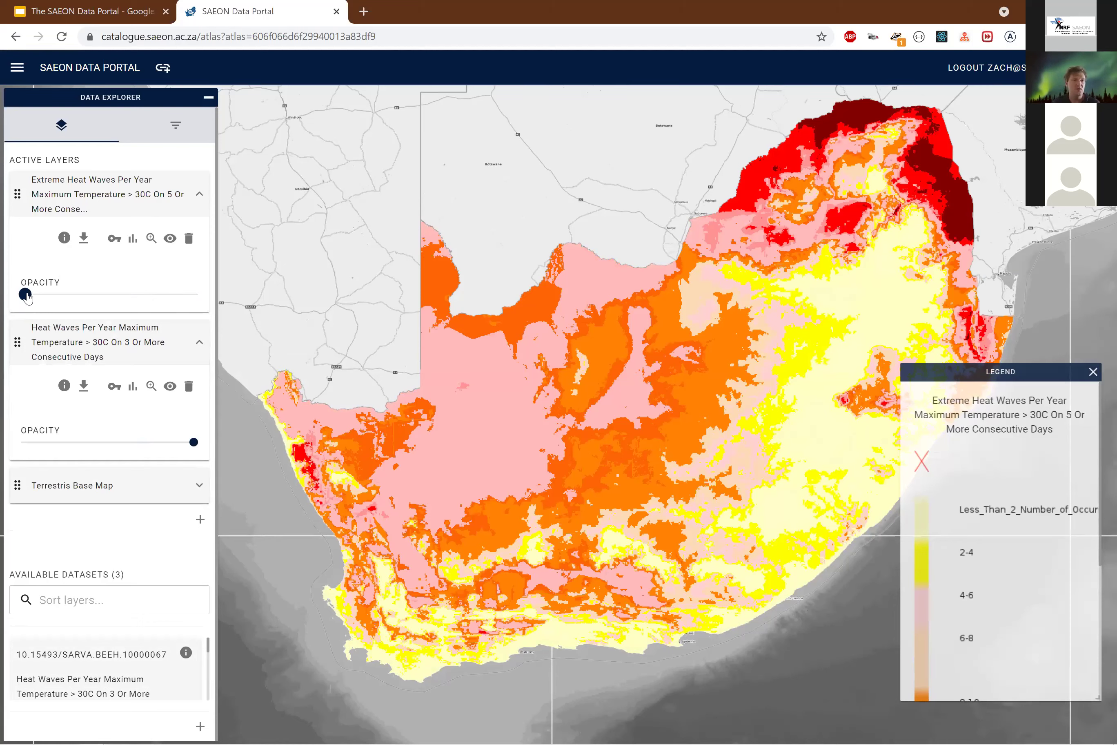
left_click_drag(27, 298, 54, 296)
left_click(96, 295)
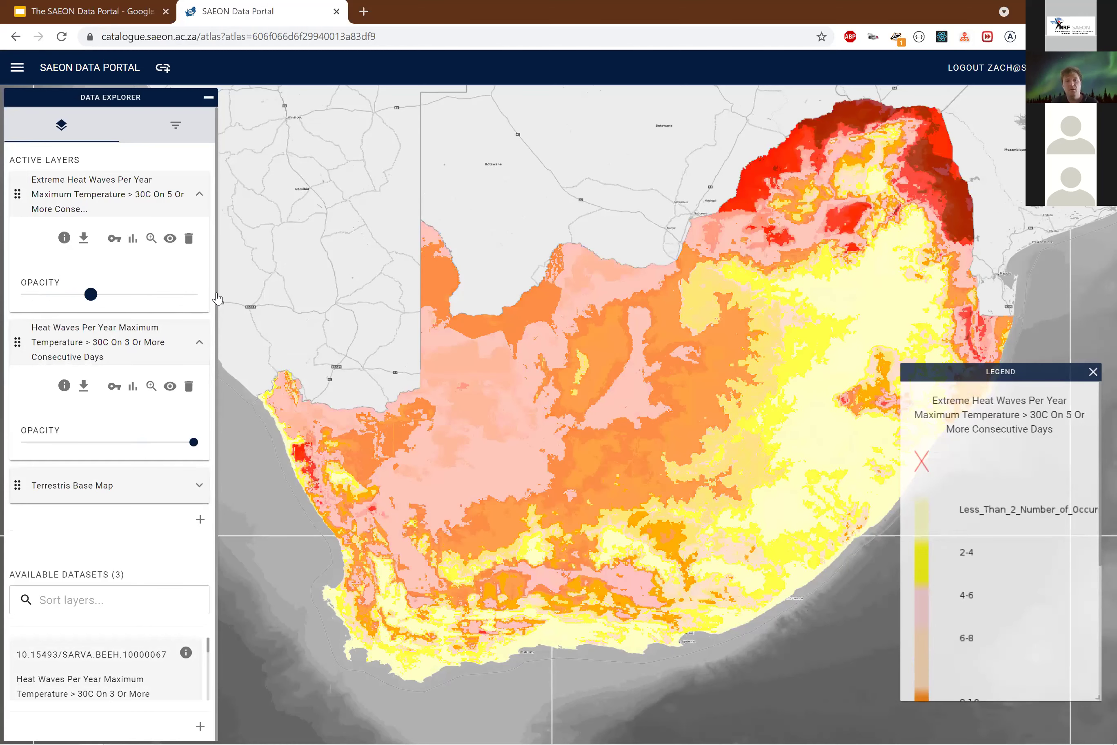
left_click_drag(225, 299, 230, 298)
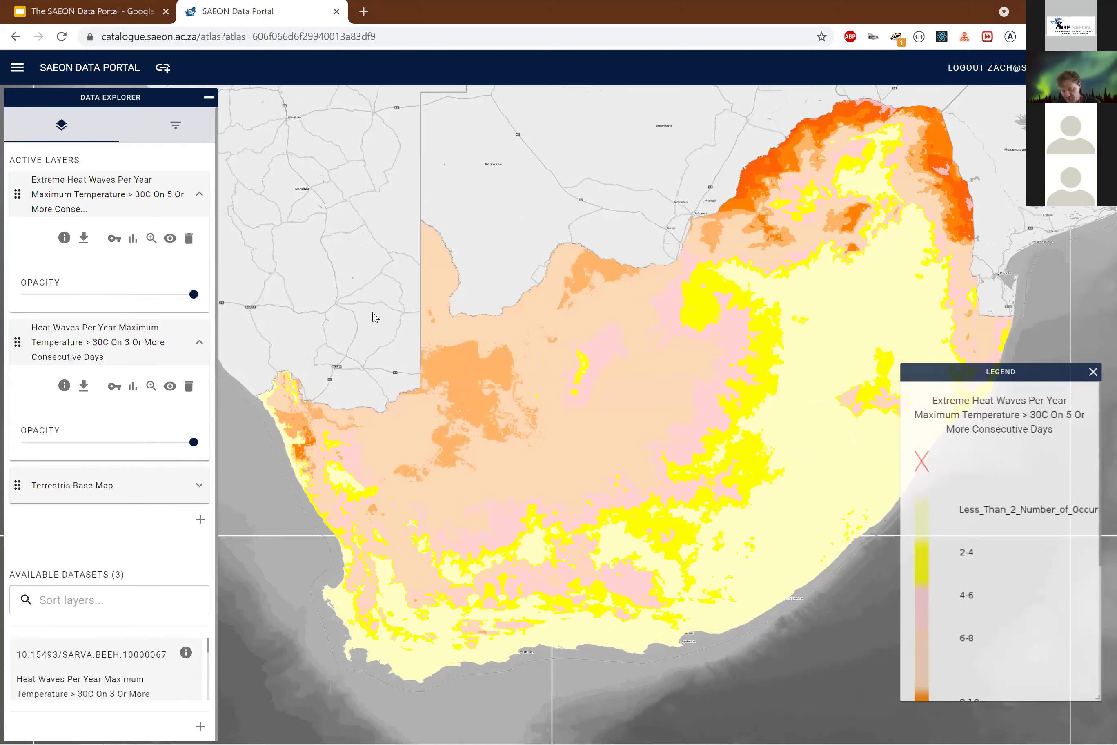
Generate a share link for the heat wave atlas map and open the shared atlas from it.
left_click(164, 68)
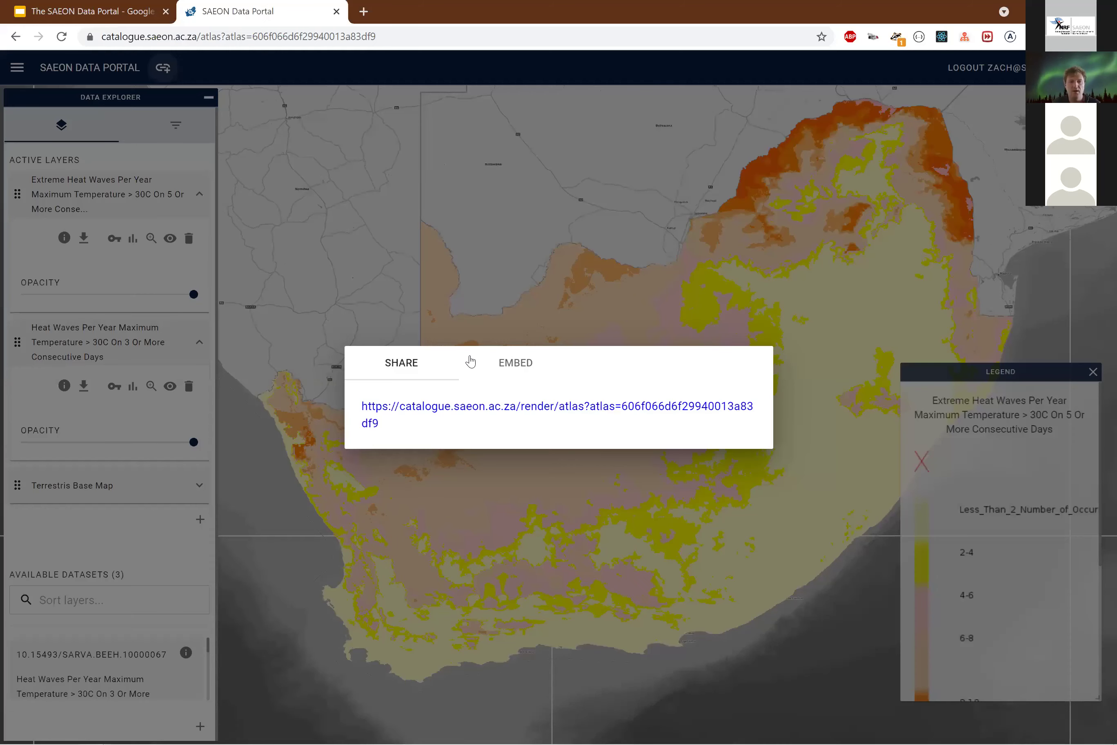
left_click(448, 414)
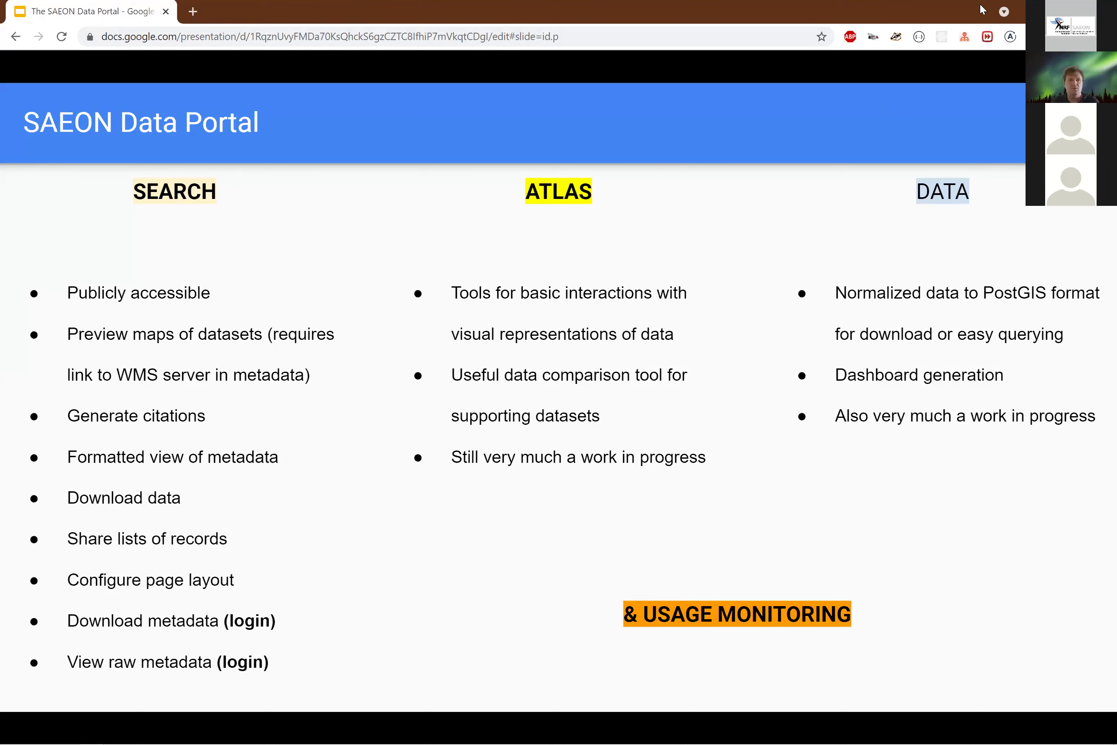
Open the catalogue.saeon.ac.za home page in a new browser tab.
left_click(193, 11)
type("c")
key("Return")
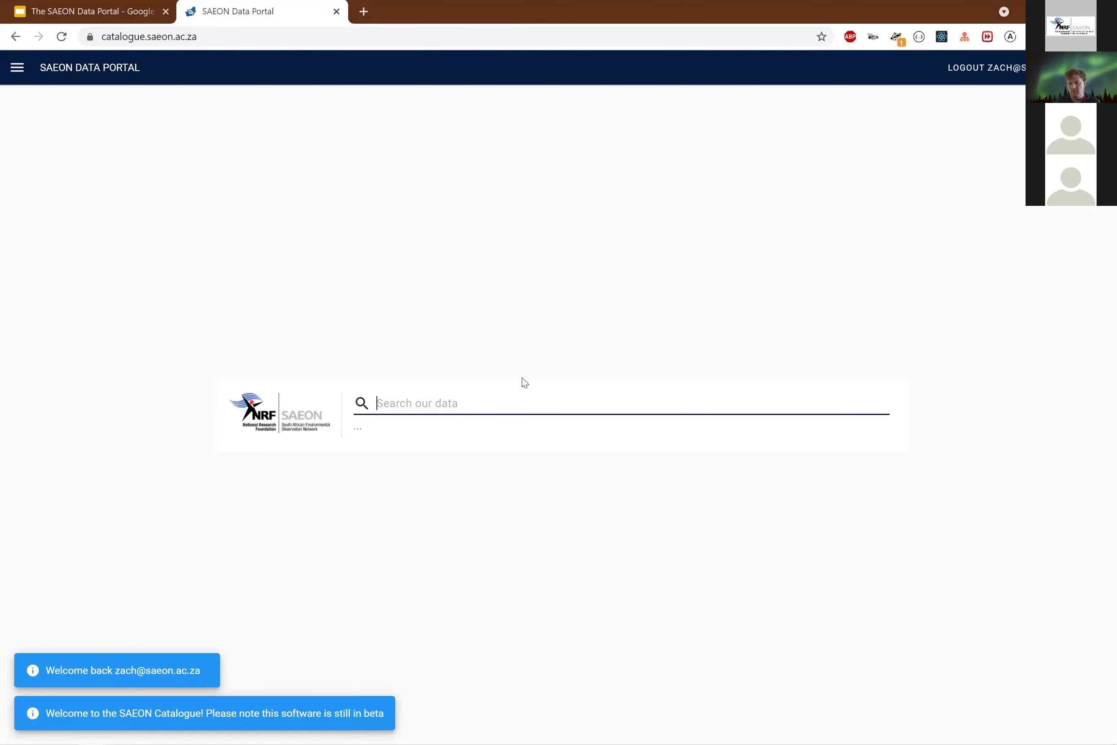
Search the data for "rivers" and select the "Rivers of South Africa 1:500 000" record.
type("rivers")
key("Return")
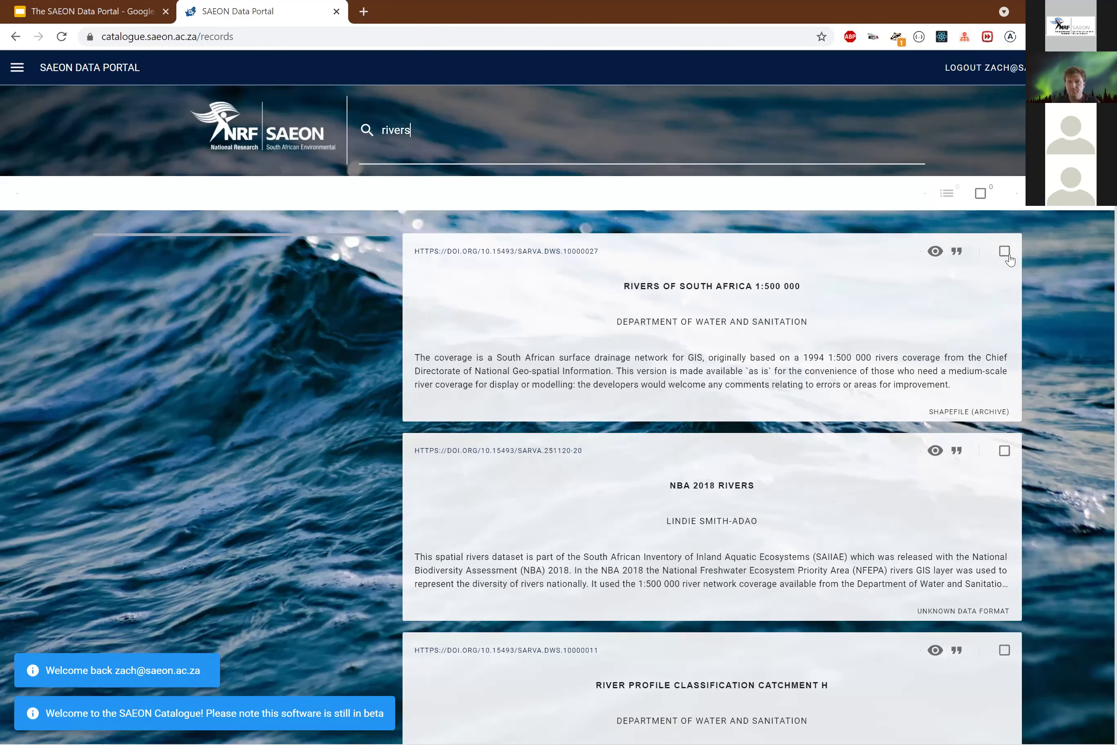
left_click(1005, 252)
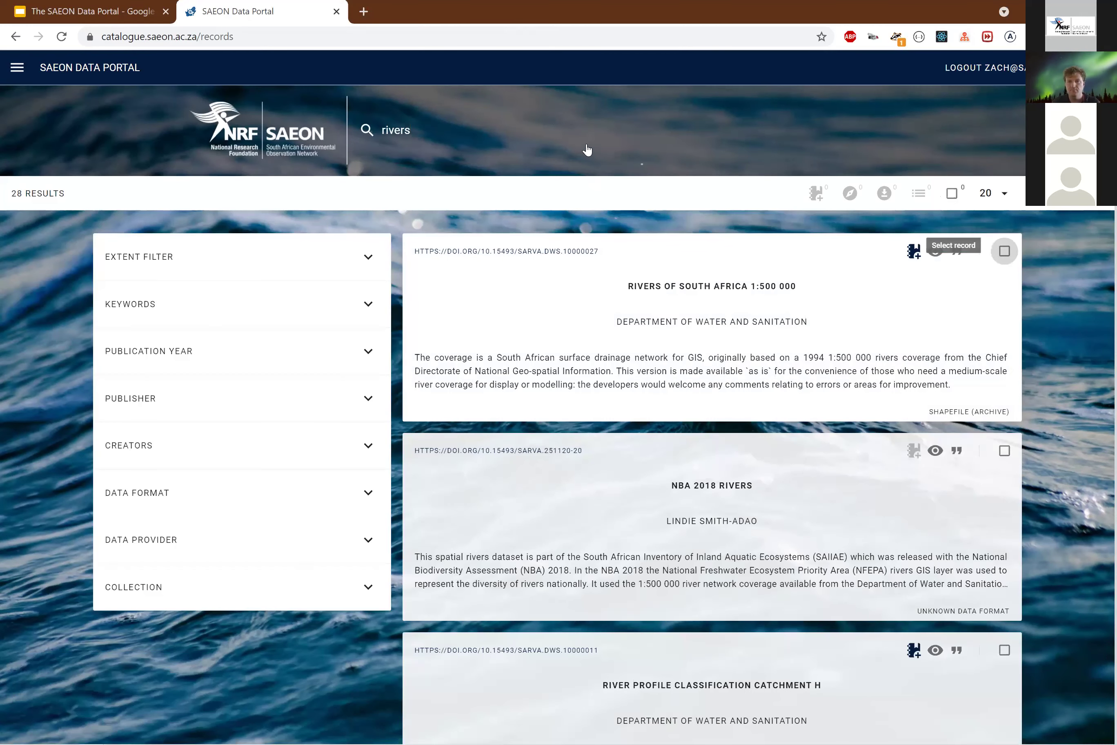
Search the data for "health district trust" and select the "District Health Barometer 2018/19" record.
left_click(583, 133)
key("ctrl+a")
type("health district")
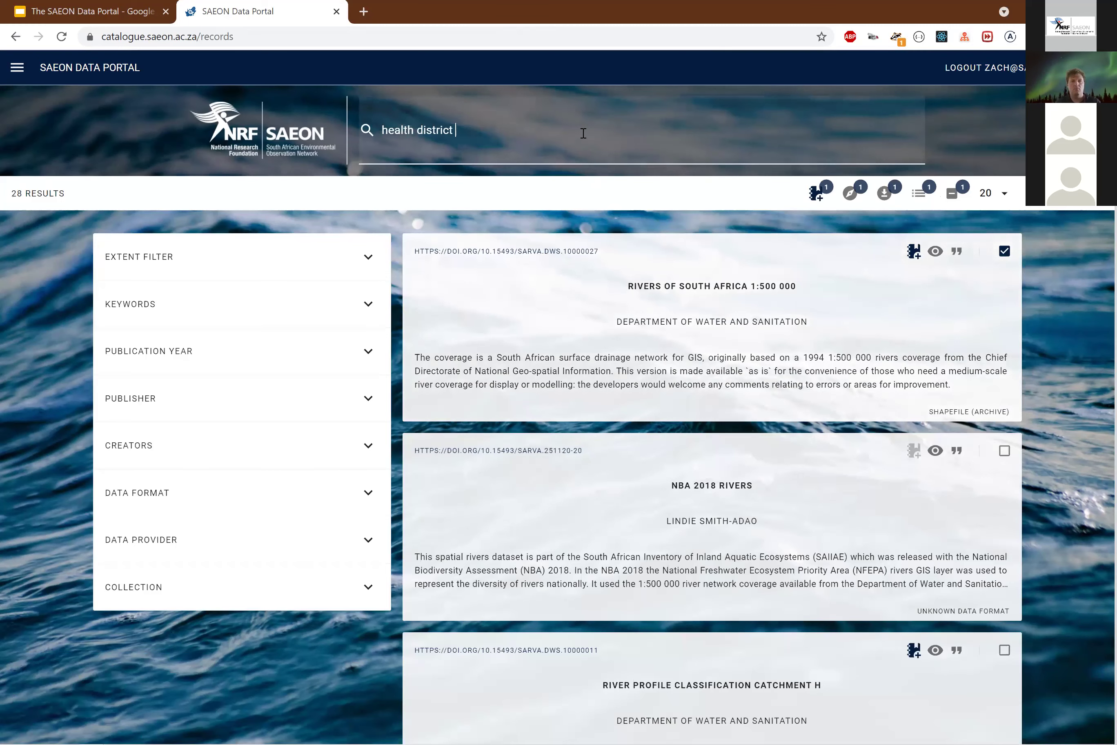
type(" trust")
key("Return")
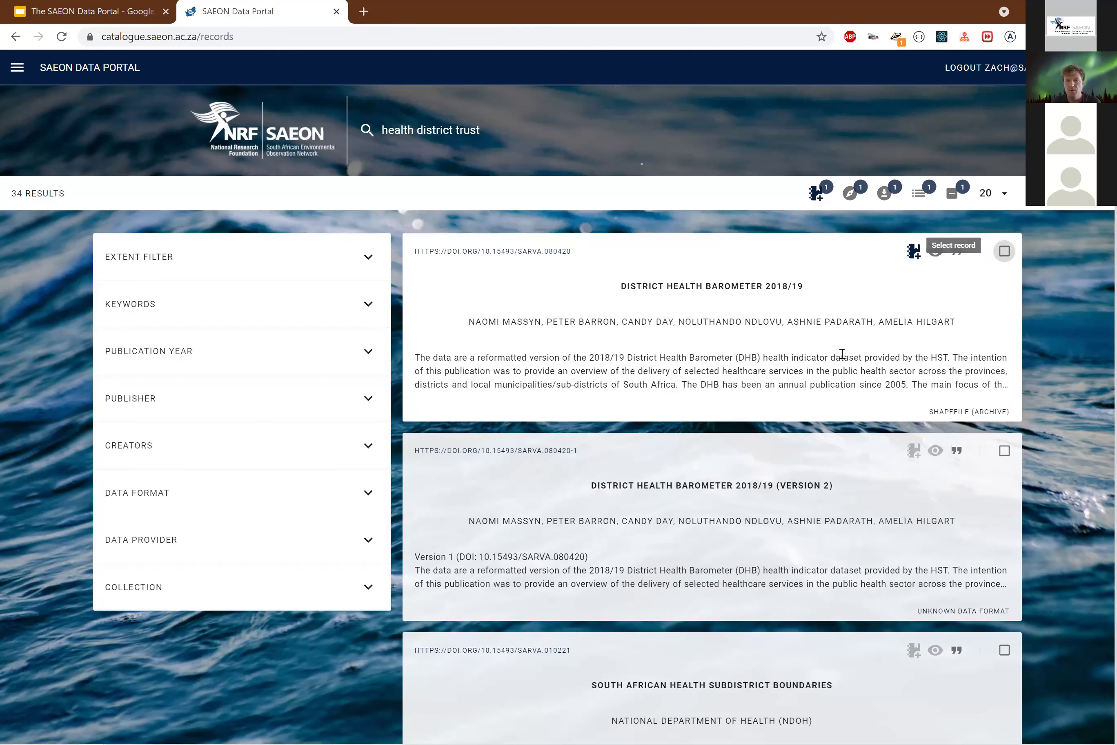
left_click(1005, 251)
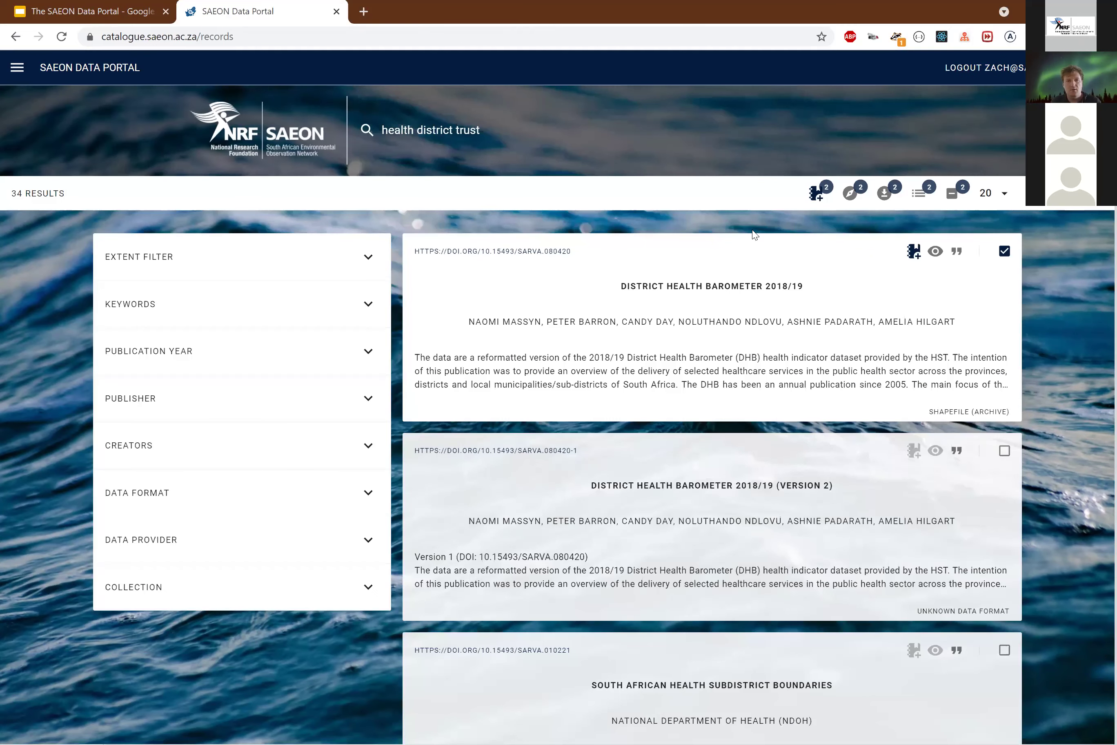
Configure a databook from the two selected records.
scroll(1047, 422, "down", 1)
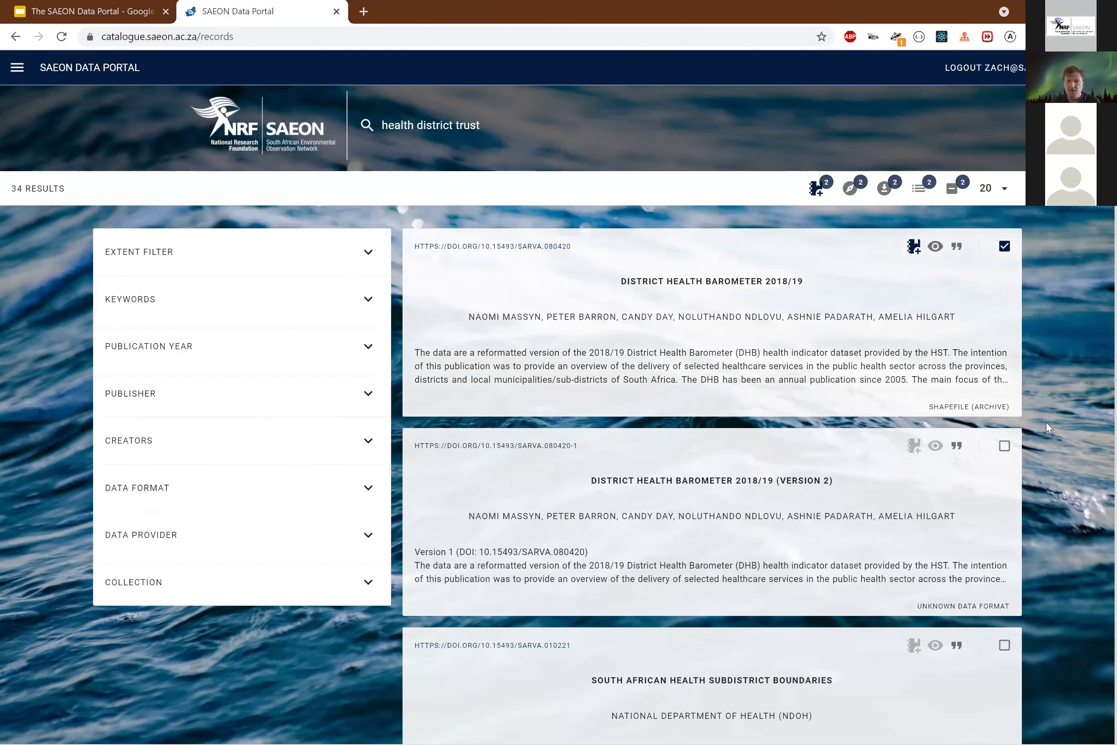
scroll(1044, 419, "down", 4)
scroll(813, 269, "up", 4)
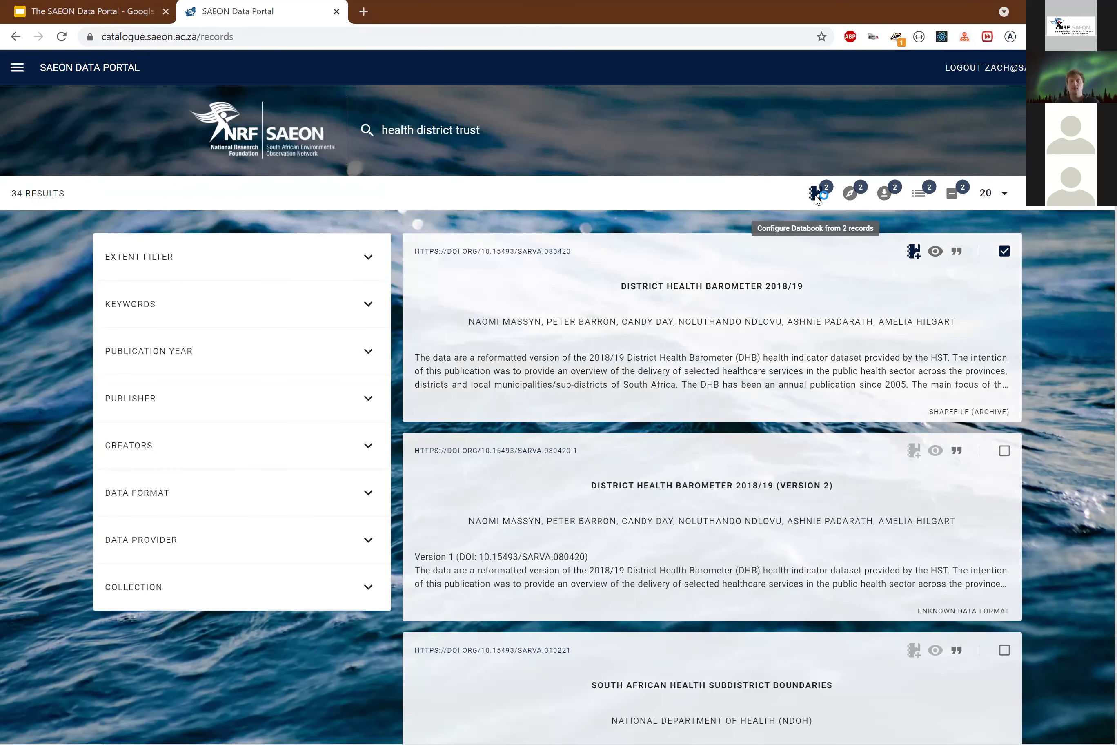
left_click(817, 194)
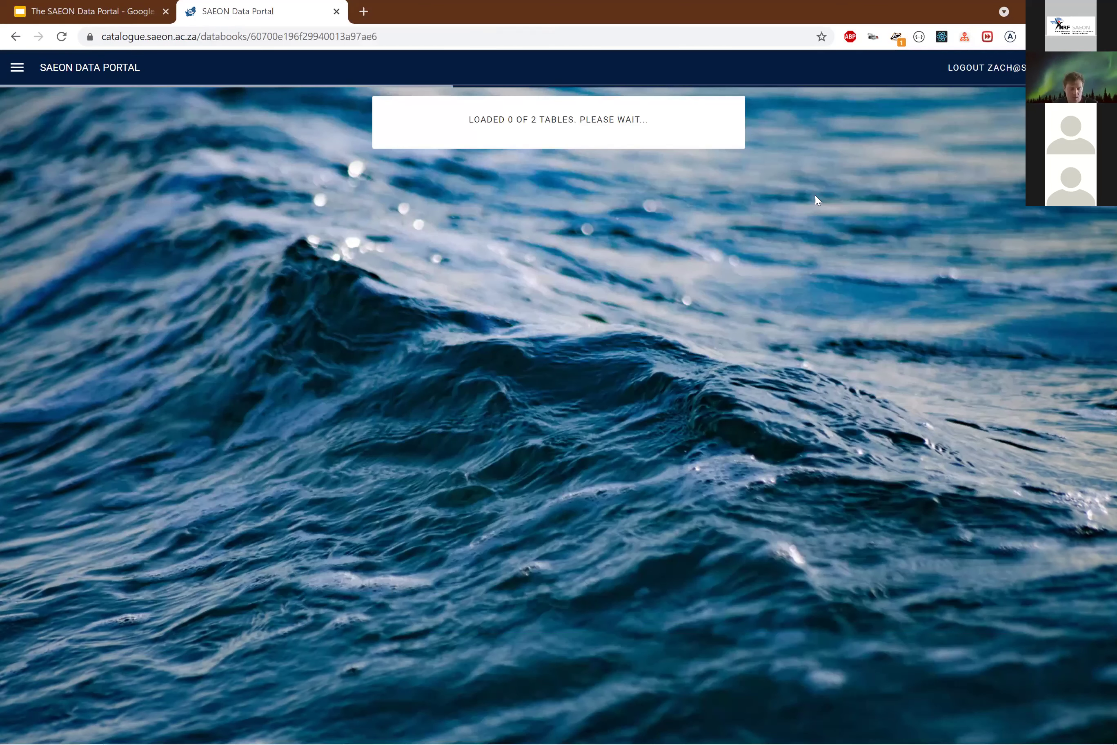
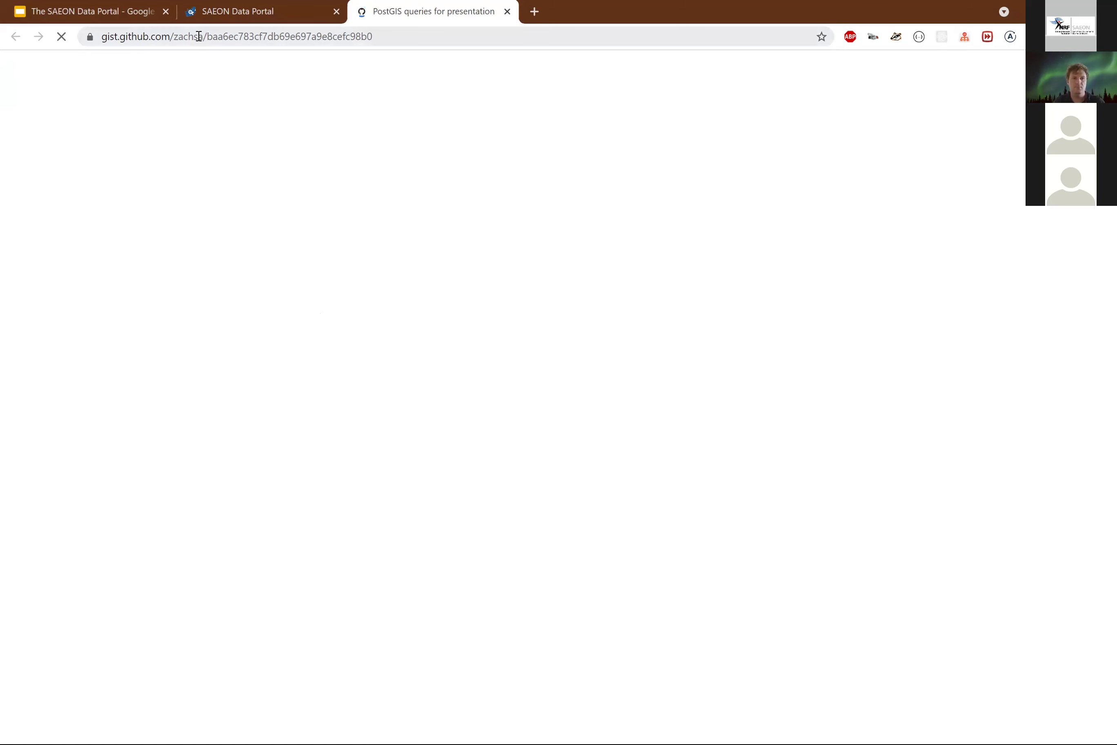
Copy all the SQL from the raw databook-queries.sql gist into the databook's first query editor.
key("ctrl+l")
key("Return")
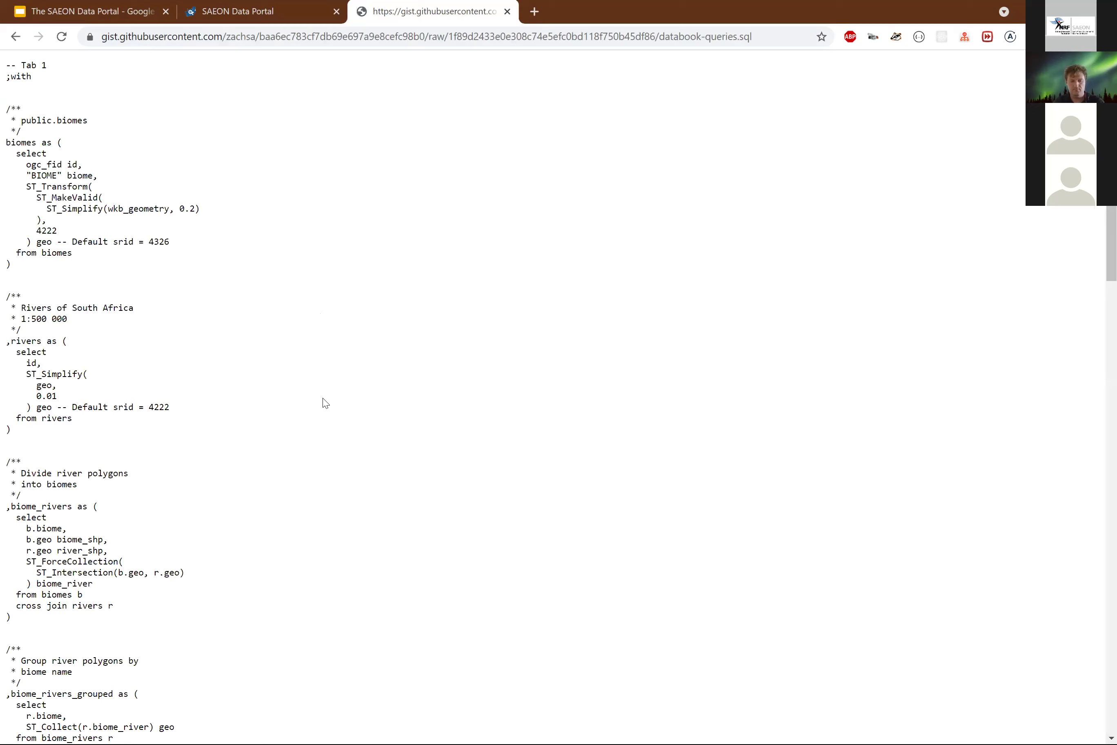
key("ctrl+a")
key("ctrl+shift+Tab")
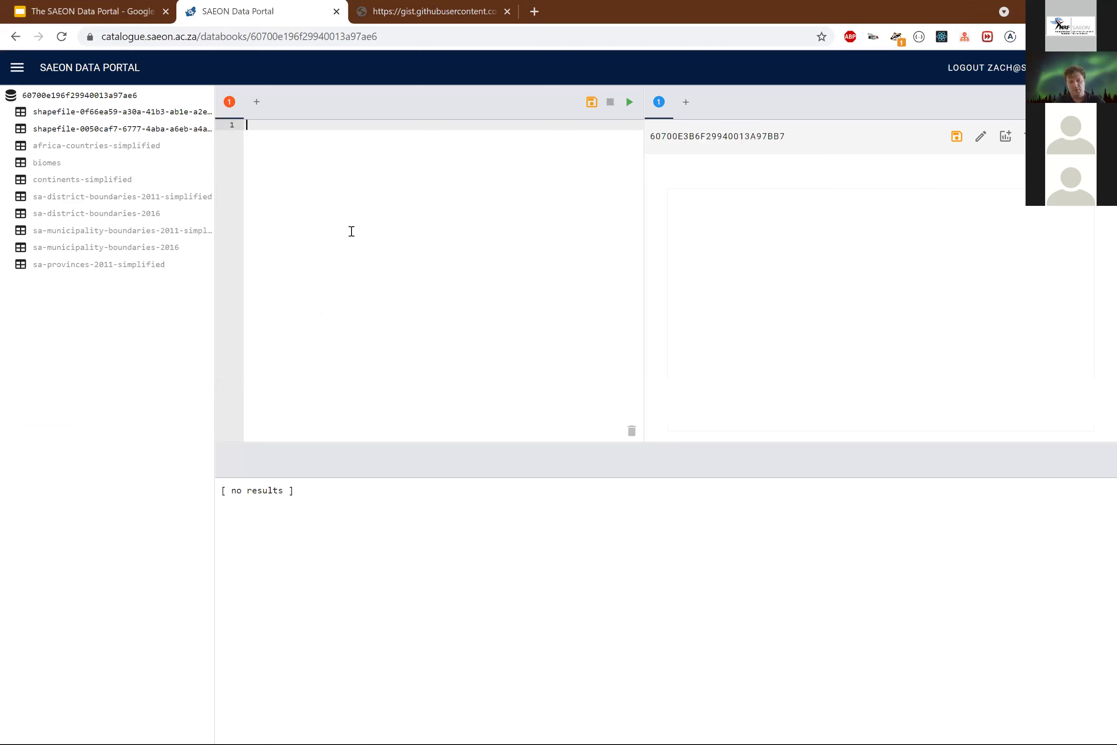
left_click(371, 261)
key("ctrl+v")
Cut everything after the Tab 1 query from the first editor and paste it into a new second query editor.
scroll(360, 381, "down", 2)
left_click(231, 266, "shift")
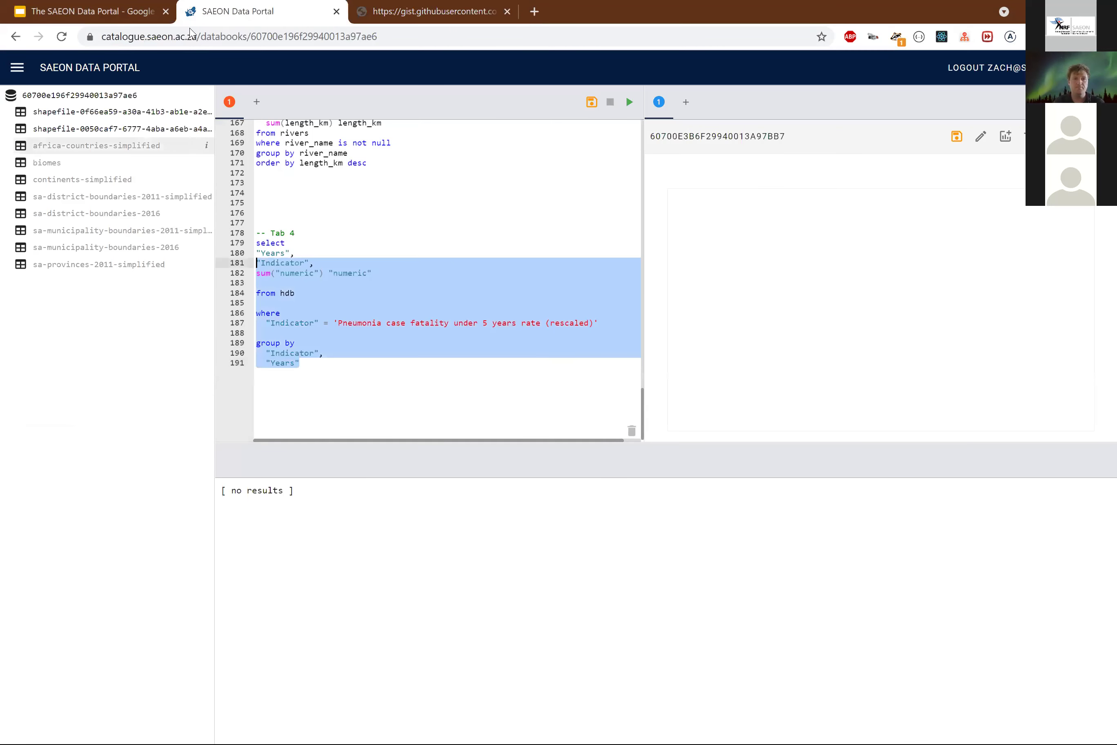
key("ctrl+shift+Home")
left_click_drag(231, 436, 257, 285)
key("ctrl+x")
left_click(257, 102)
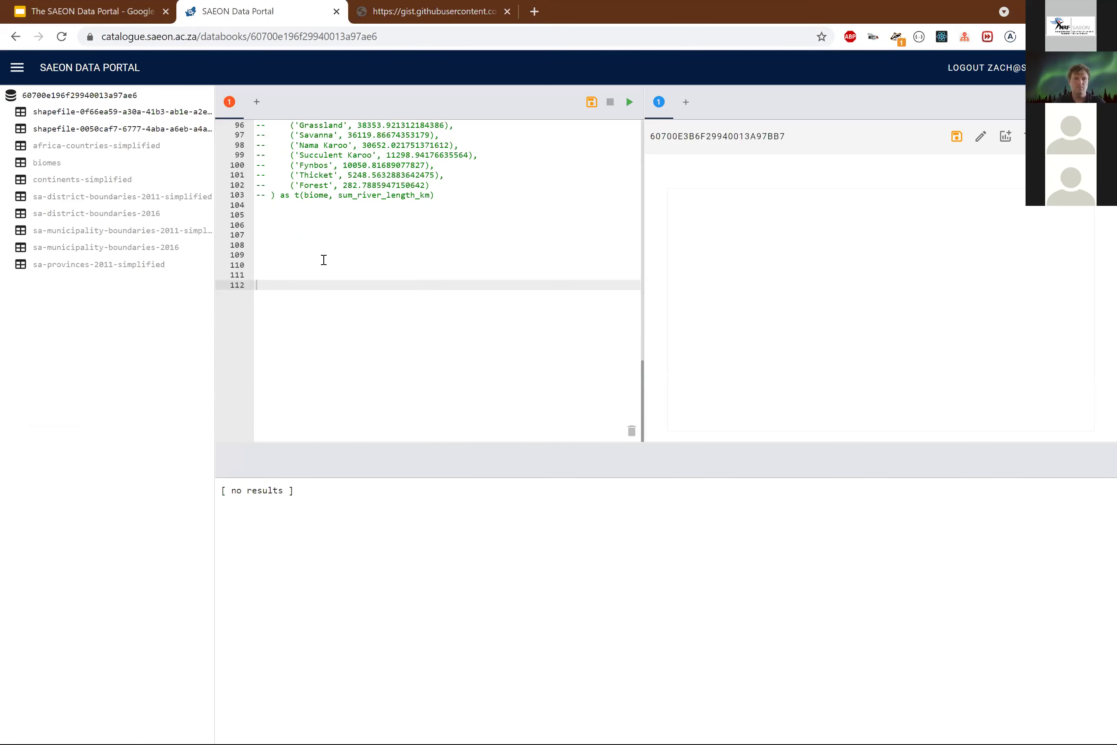
key("ctrl+v")
Move the Tab 3 and Tab 4 queries out of the second editor into a new third query editor.
scroll(361, 322, "up", 12)
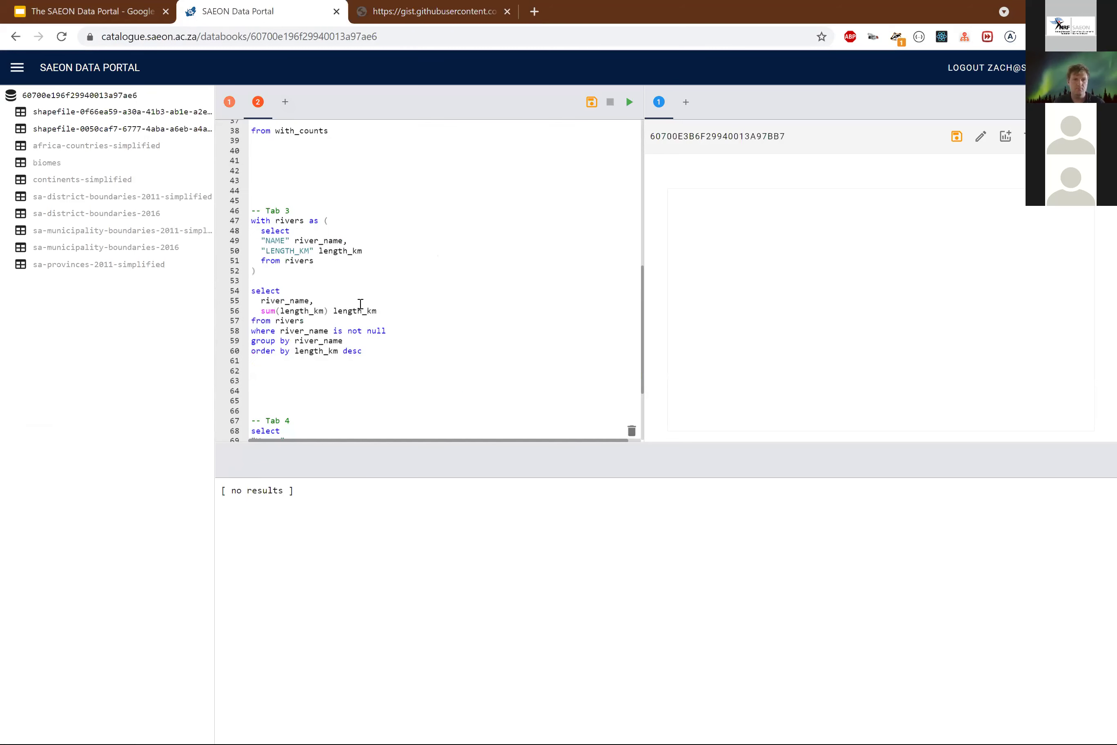
left_click(312, 307, "shift")
key("ctrl+x")
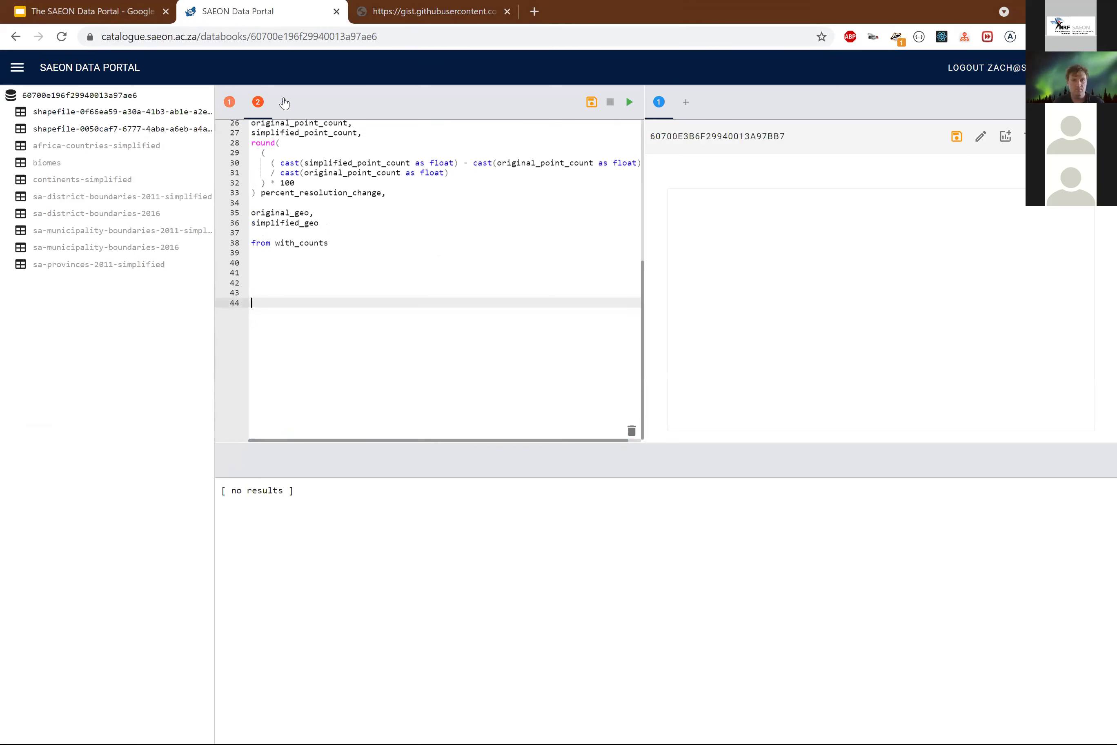
left_click(285, 101)
key("ctrl+v")
Move the Tab 4 query into a new fourth query editor and delete its heading comment and leading blank lines.
scroll(344, 304, "up", 5)
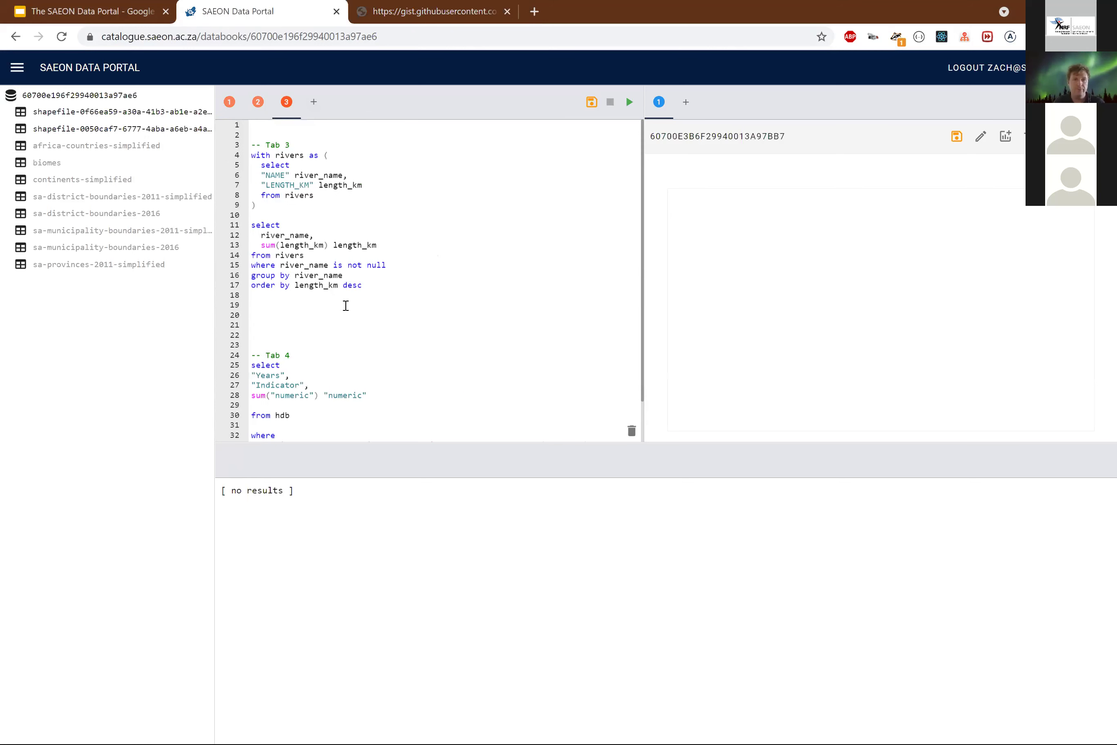
left_click(272, 336, "shift")
key("ctrl+x")
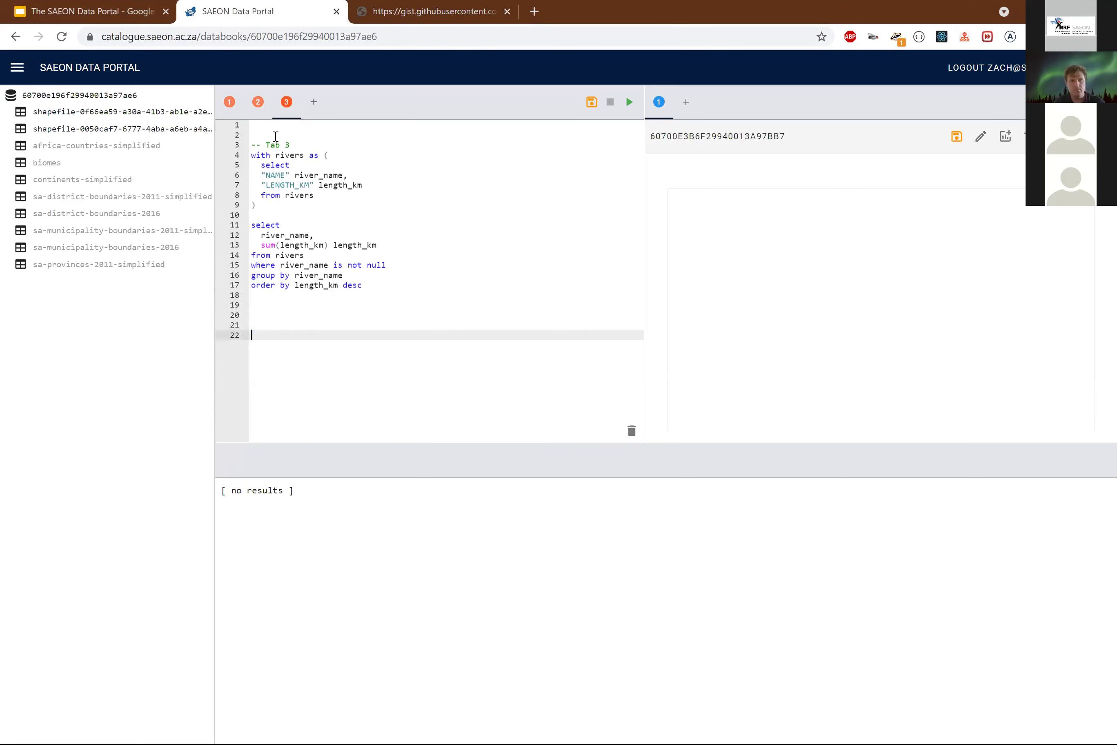
left_click(313, 102)
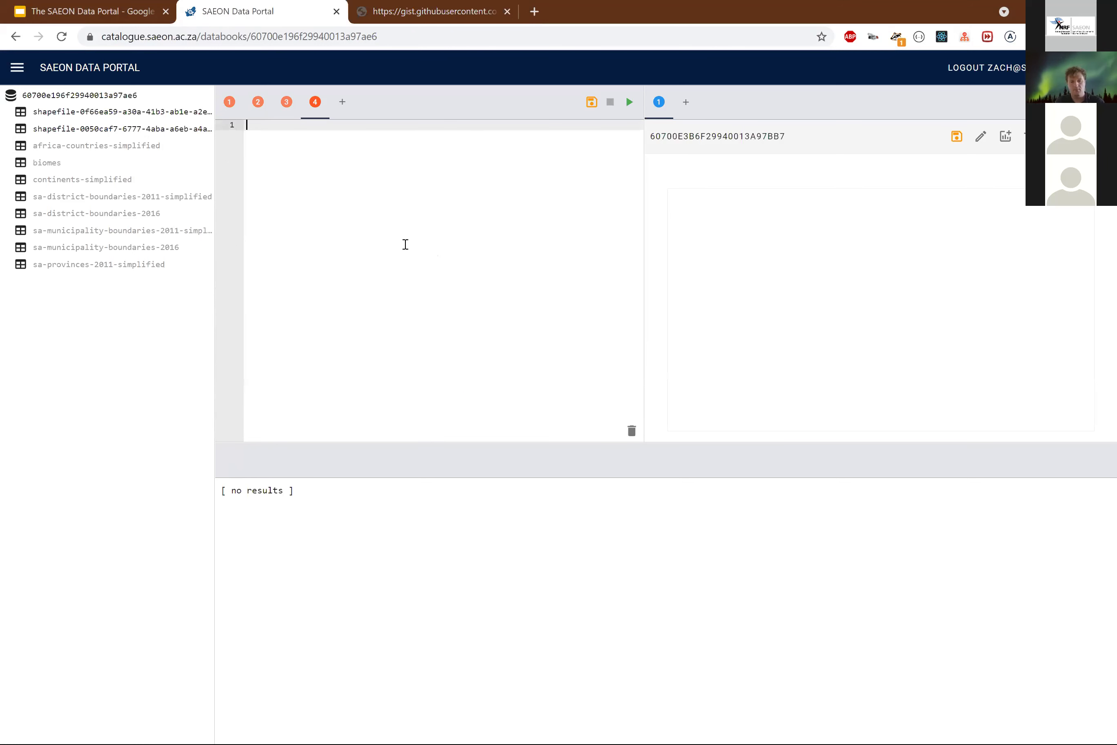
key("ctrl+v")
left_click_drag(317, 146, 220, 127)
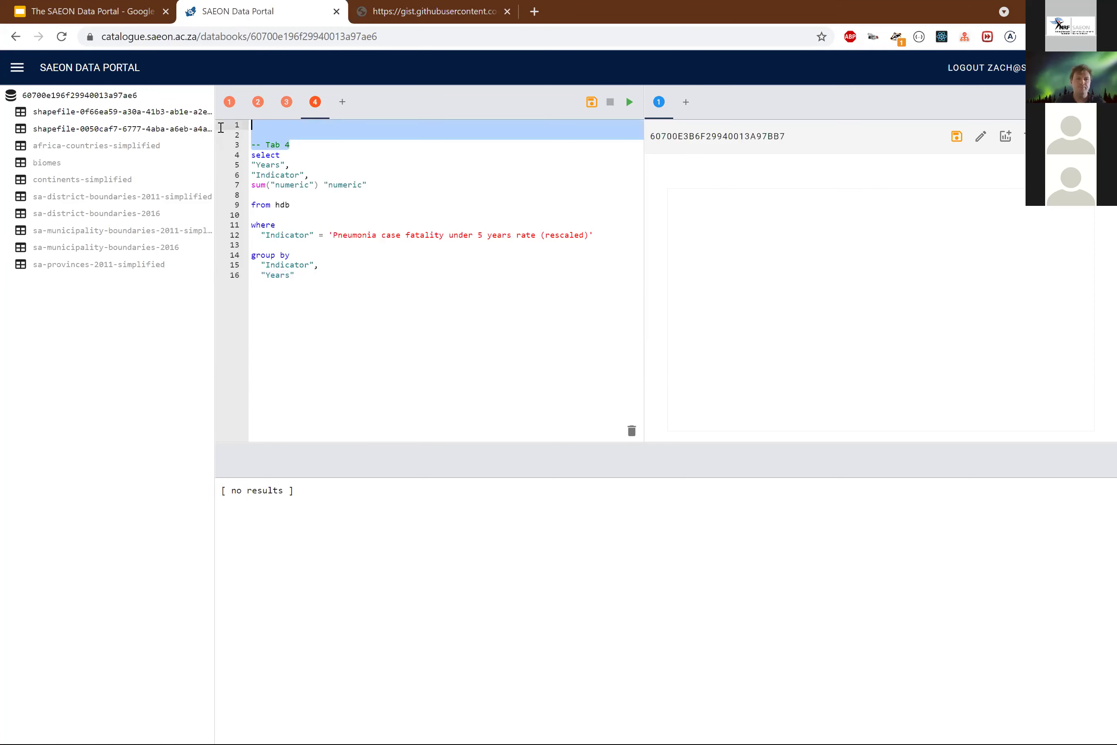
key("Delete")
key("Delete")
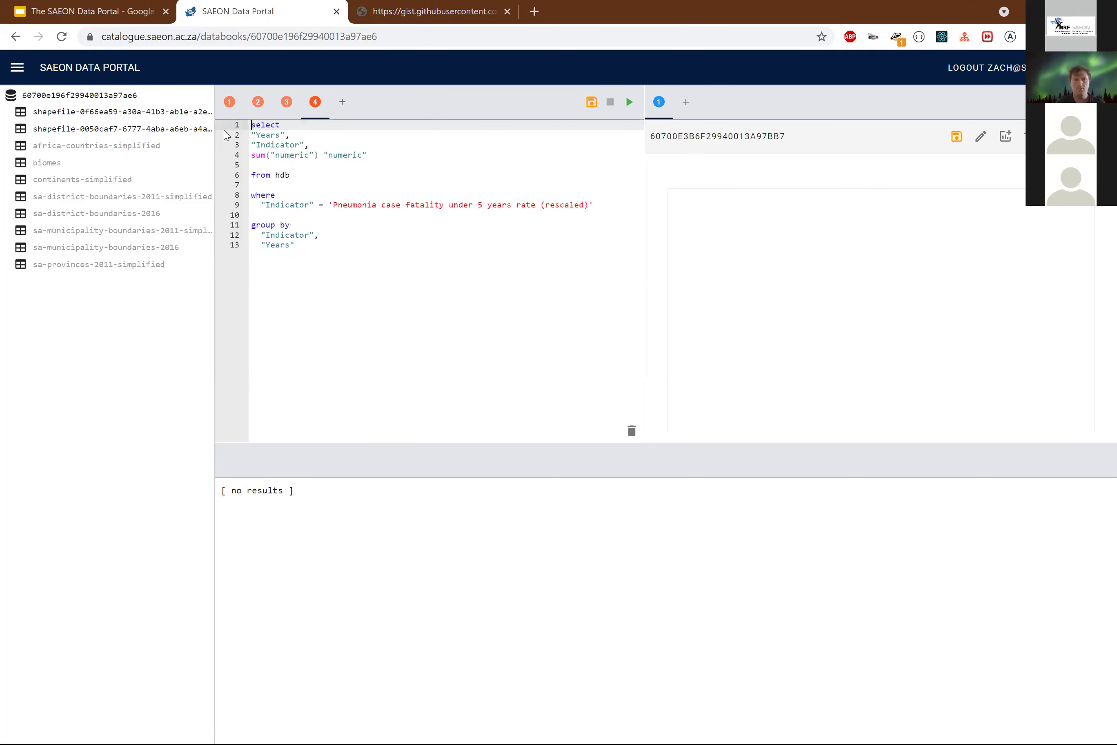
Return to the first query and download the whole databook as a zip archive.
left_click(229, 102)
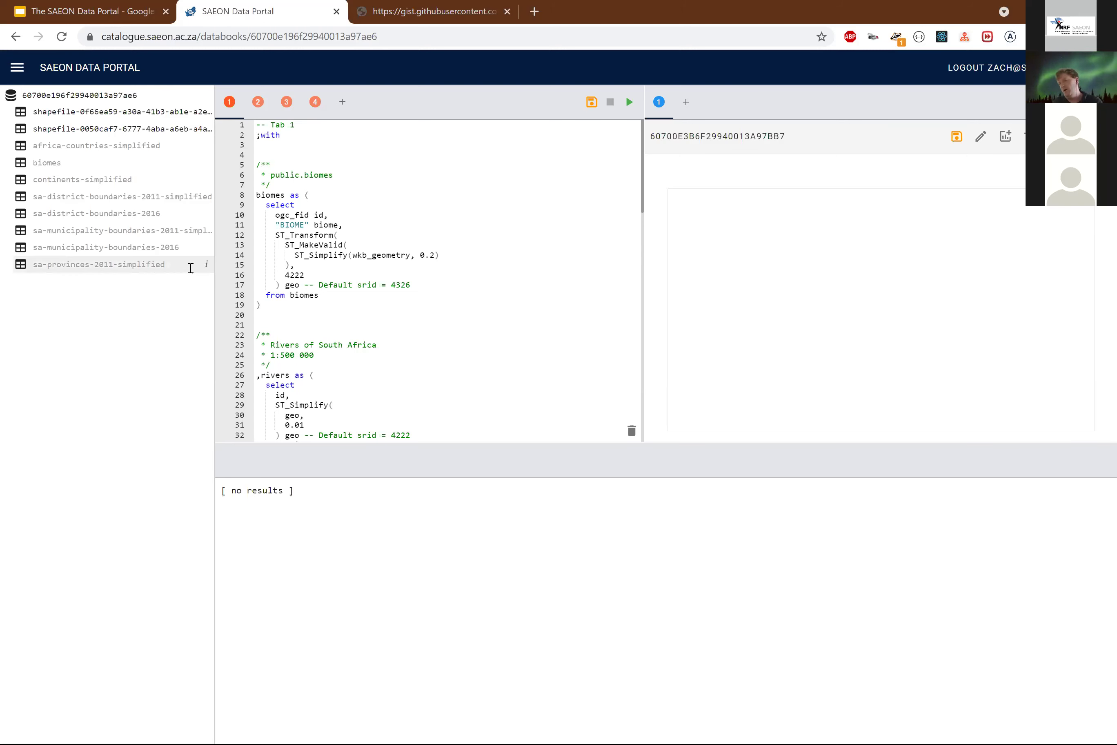
right_click(14, 101)
left_click(66, 117)
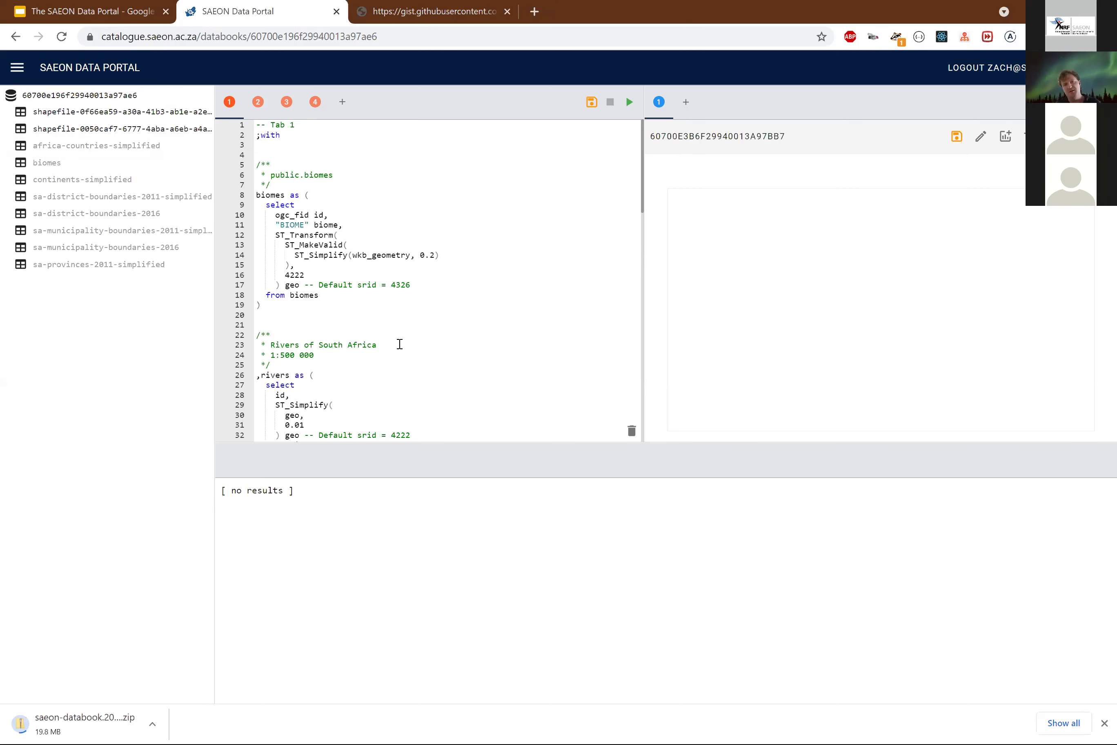
Look through the Tab 1 query on biomes and rivers and try to run it.
left_click(403, 326)
scroll(375, 319, "down", 2)
scroll(375, 318, "down", 5)
scroll(377, 324, "up", 8)
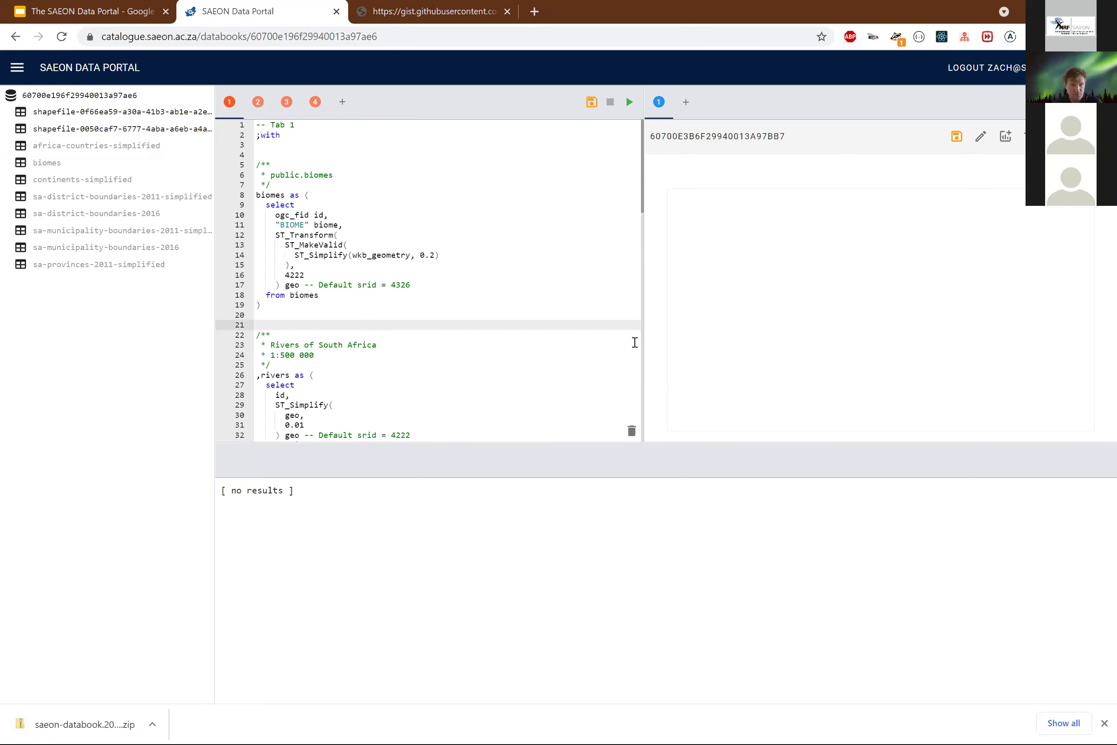
left_click(444, 354)
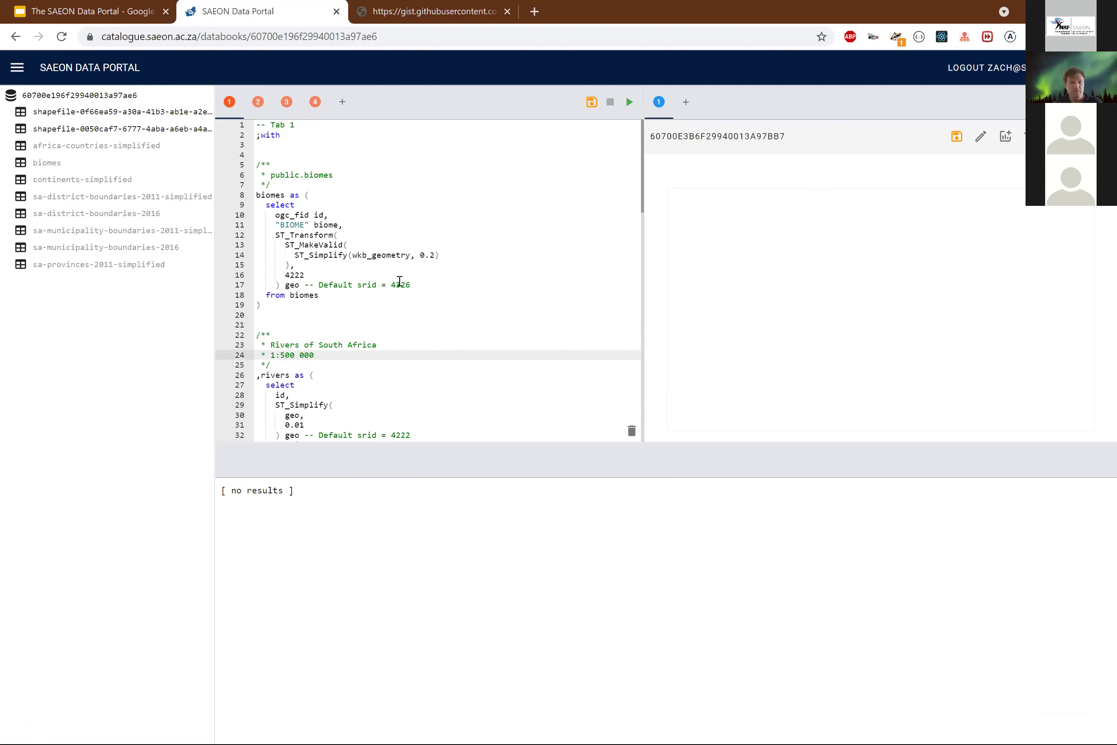
scroll(404, 286, "down", 15)
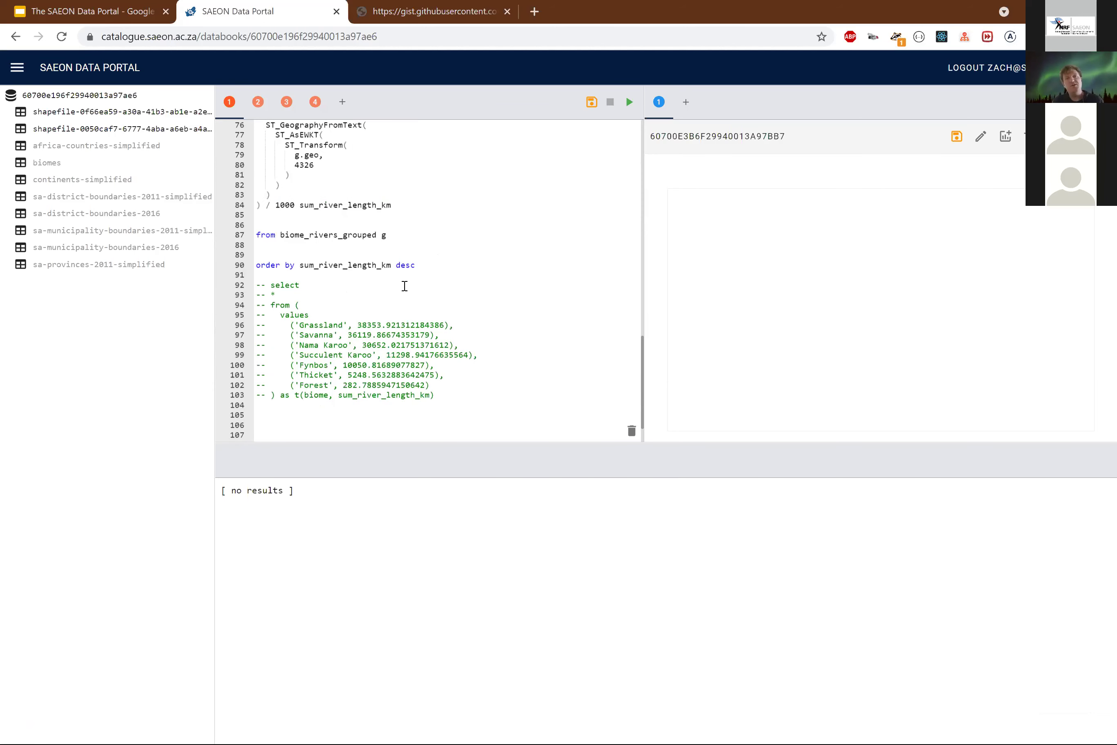
scroll(405, 286, "up", 14)
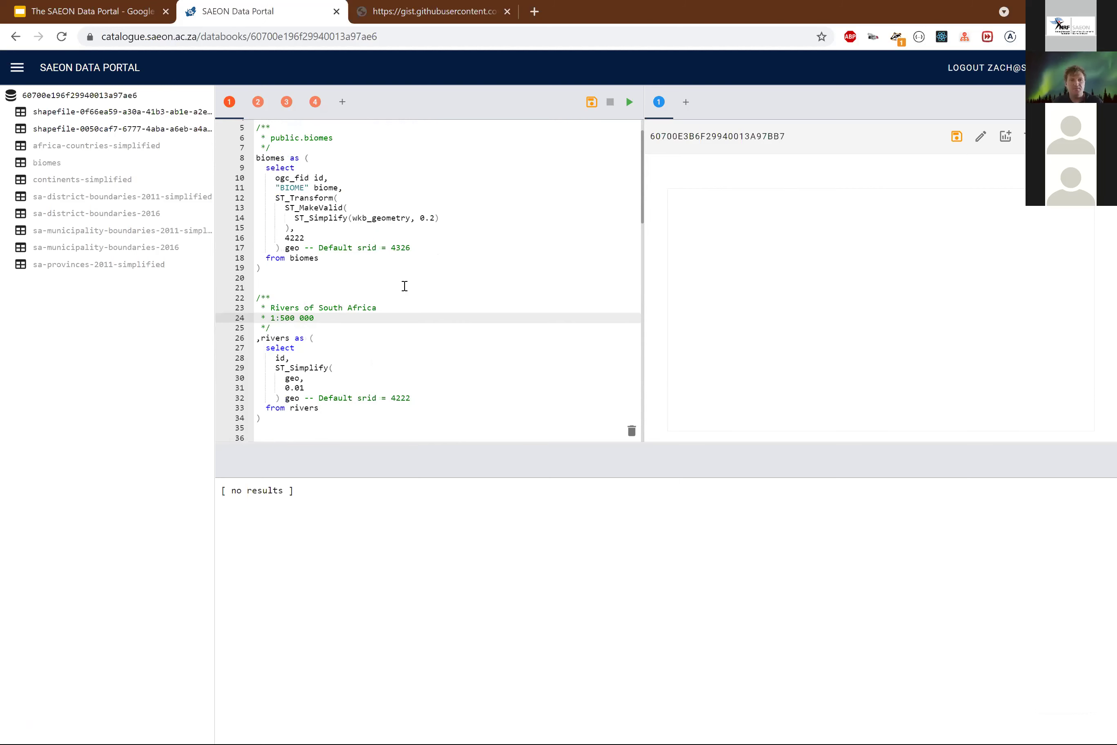
left_click(626, 108)
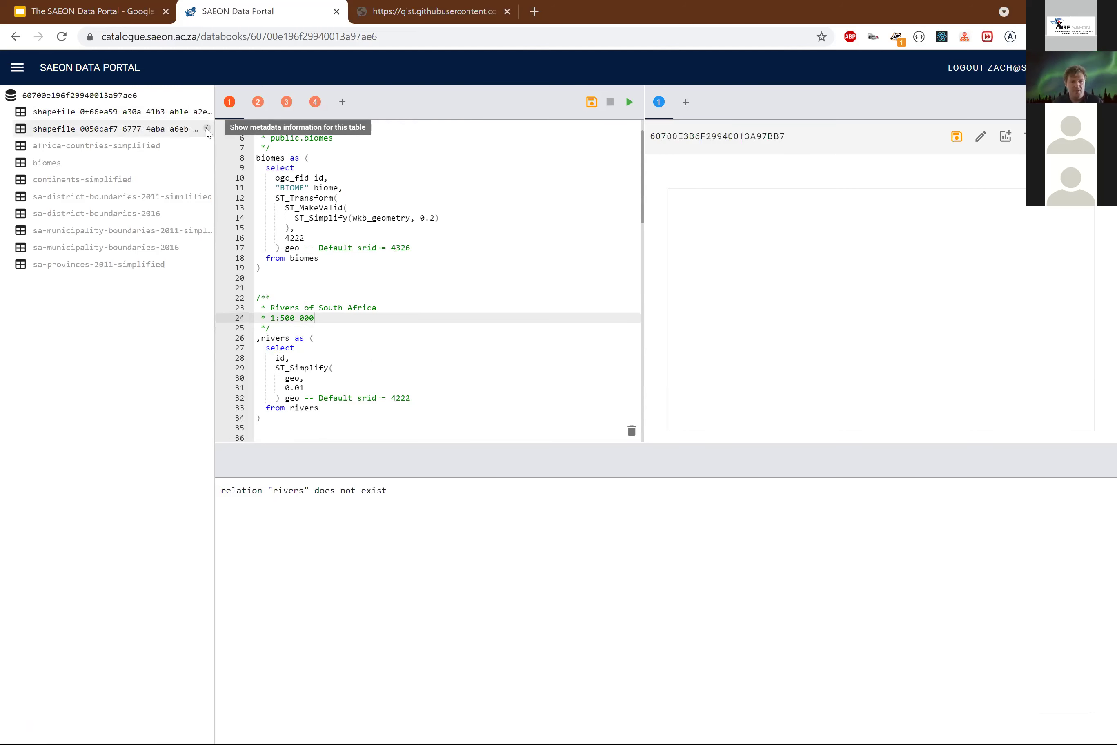
Check the metadata of the second shapefile table and rename that table to "rivers".
left_click(207, 129)
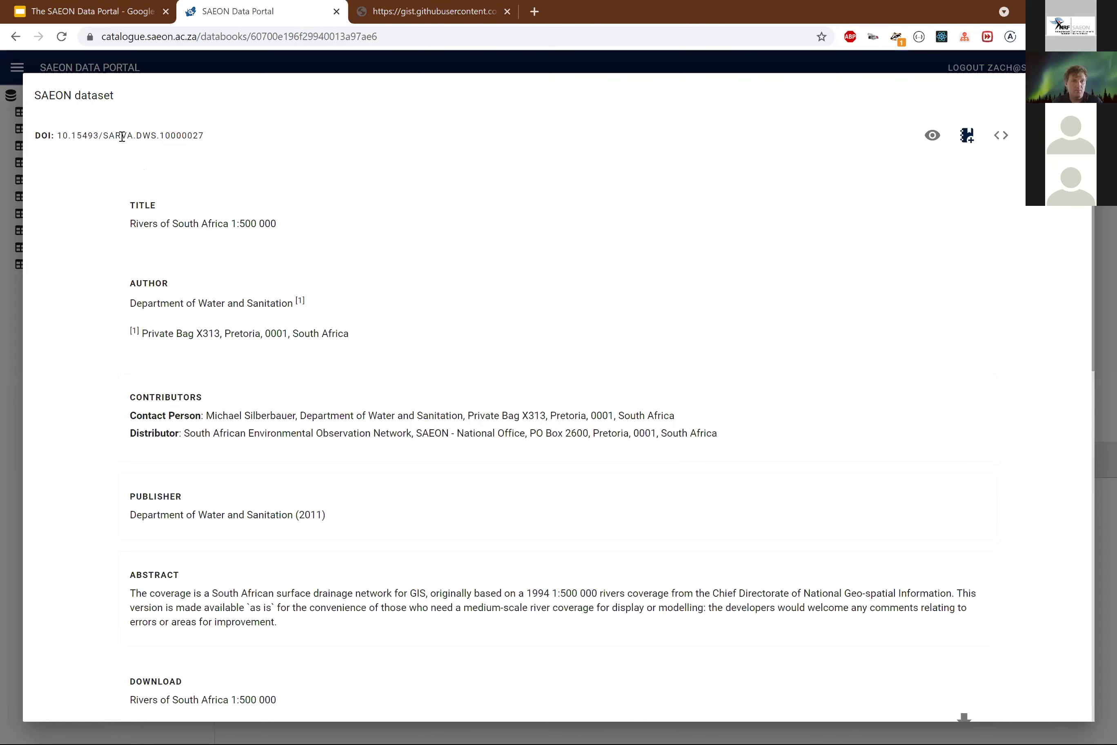
key("Escape")
right_click(143, 129)
left_click(150, 137)
type("ri")
key("Return")
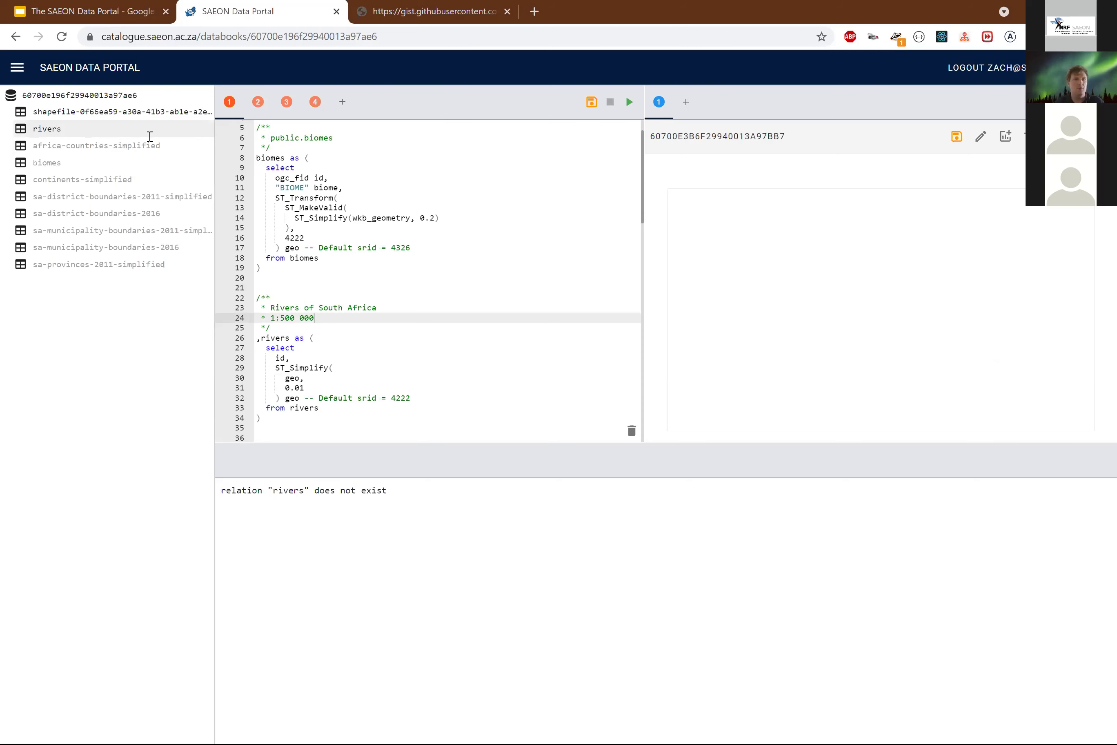
Rename the rivers table's ogc_fid column to "id" and its wkb_geometry column to "geo".
left_click(47, 133)
right_click(76, 158)
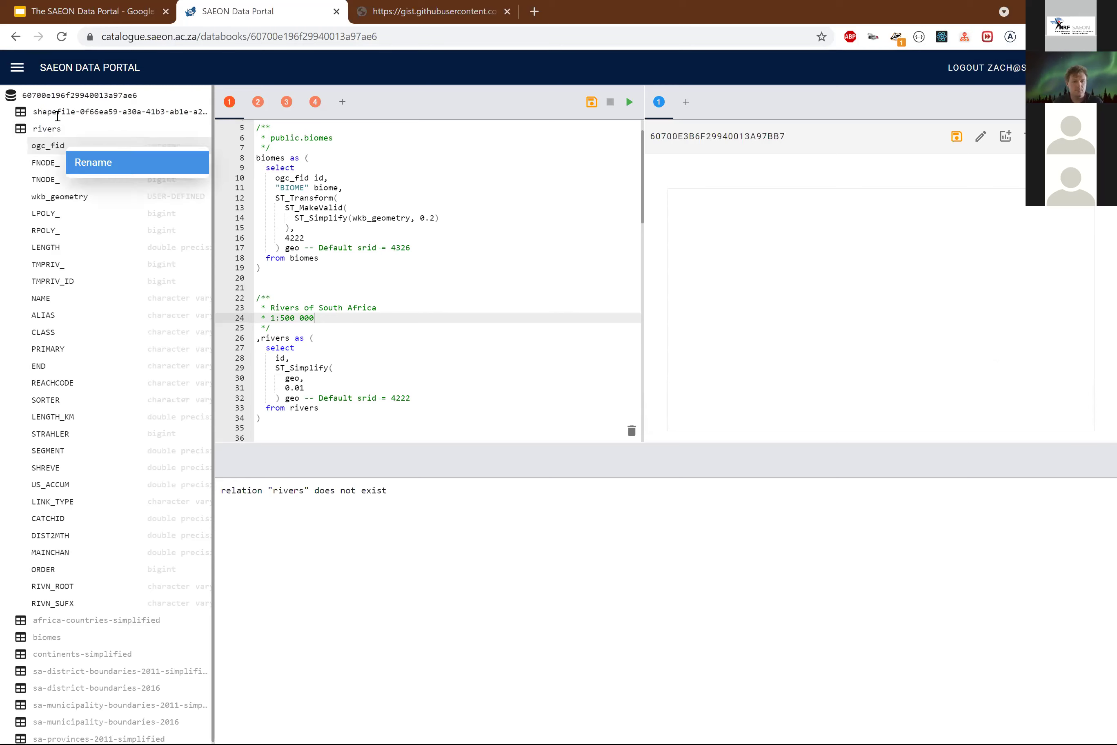
left_click(84, 164)
type("id")
key("Return")
right_click(65, 199)
left_click(149, 215)
key("ctrl+a")
type("geo")
key("Return")
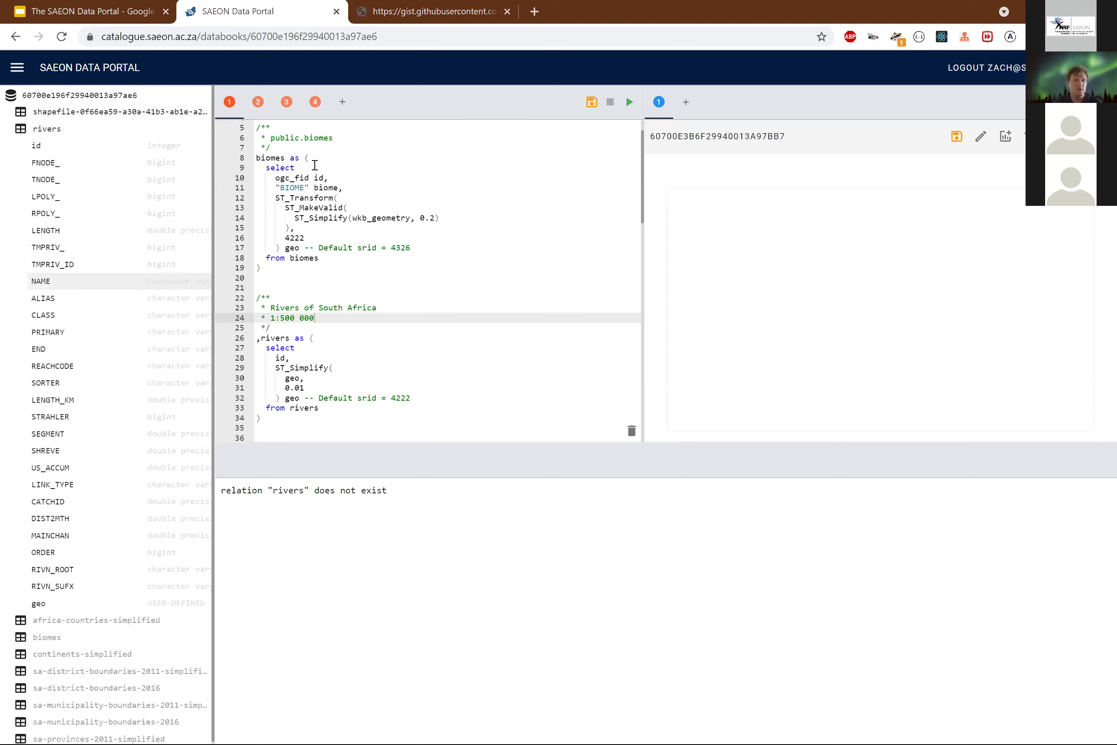
Run the Tab 1 query again on the renamed rivers table.
left_click(453, 188)
left_click(630, 102)
left_click_drag(264, 491, 219, 490)
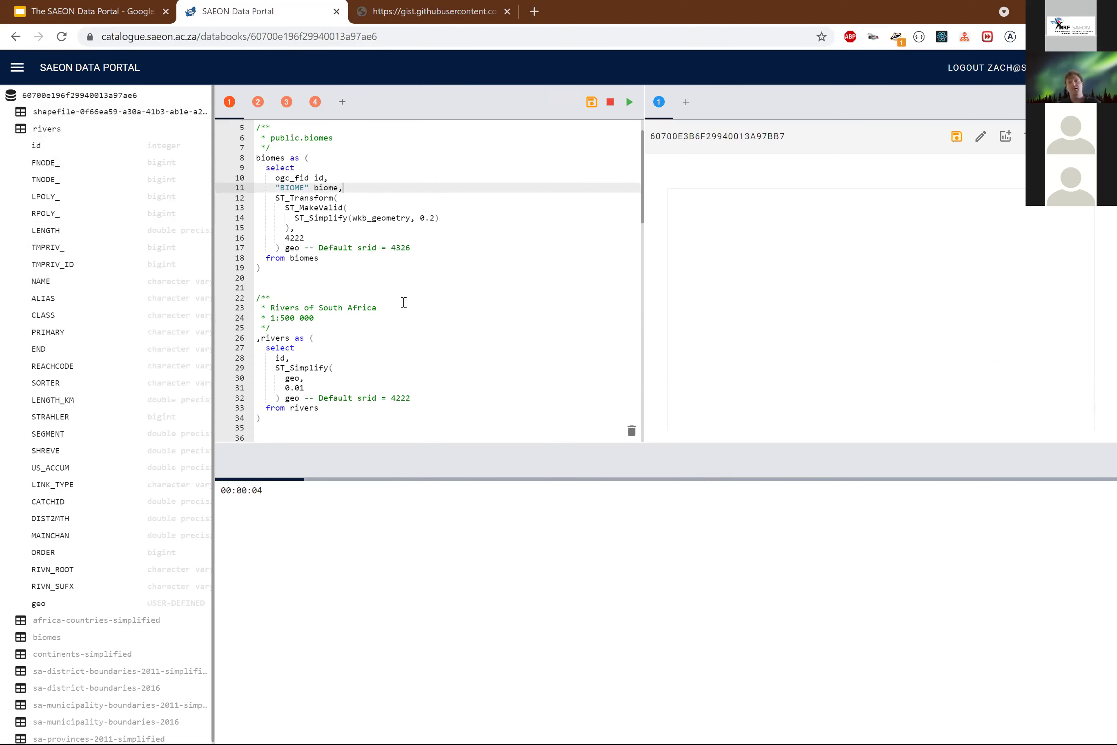
Examine the running query's stages, from simplifying biomes and rivers to summing river length per biome.
scroll(399, 315, "down", 15)
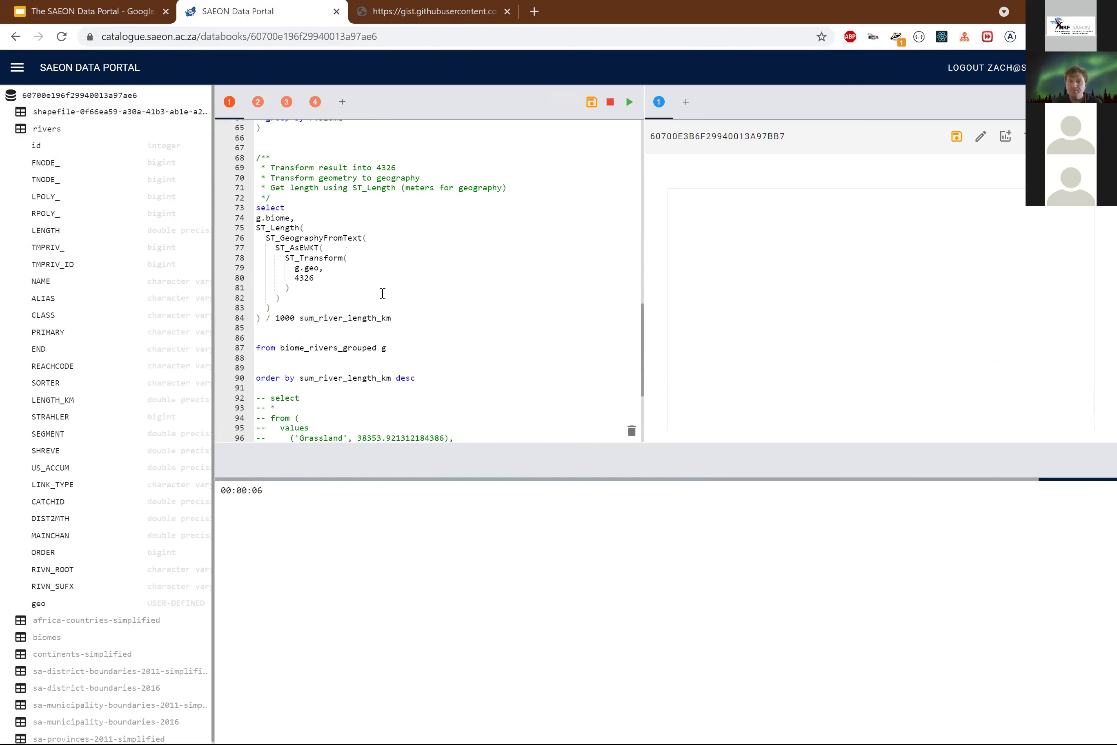
left_click(441, 263)
scroll(414, 281, "up", 11)
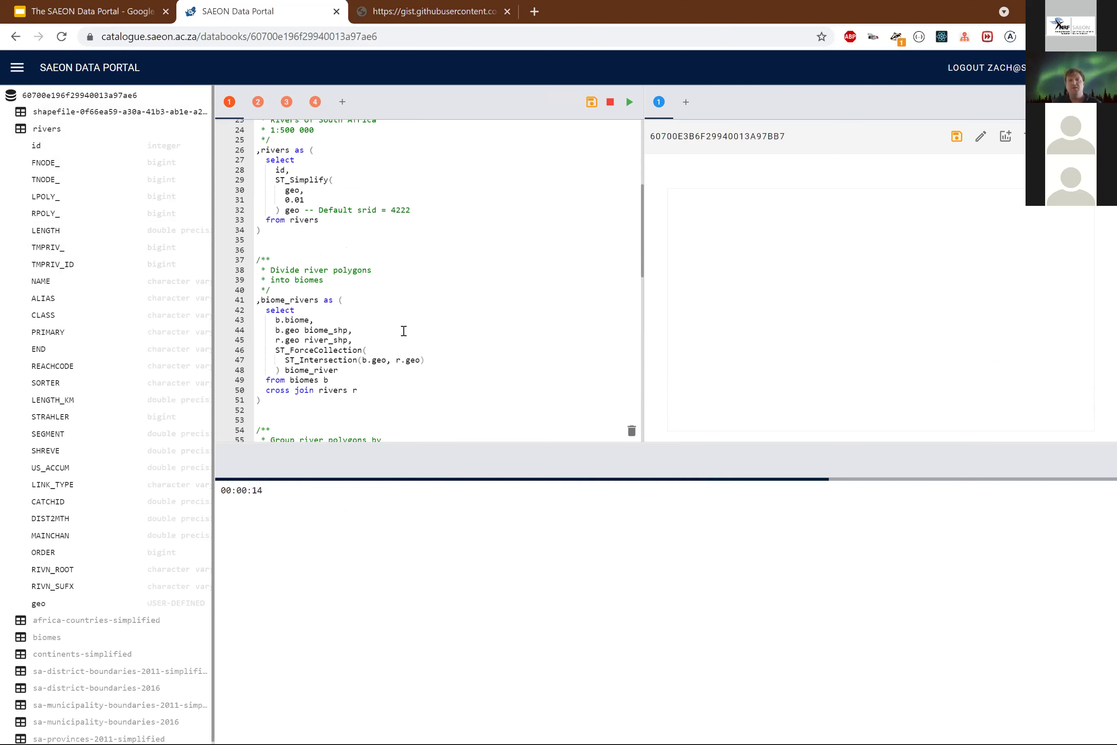
scroll(404, 331, "down", 8)
scroll(404, 331, "down", 5)
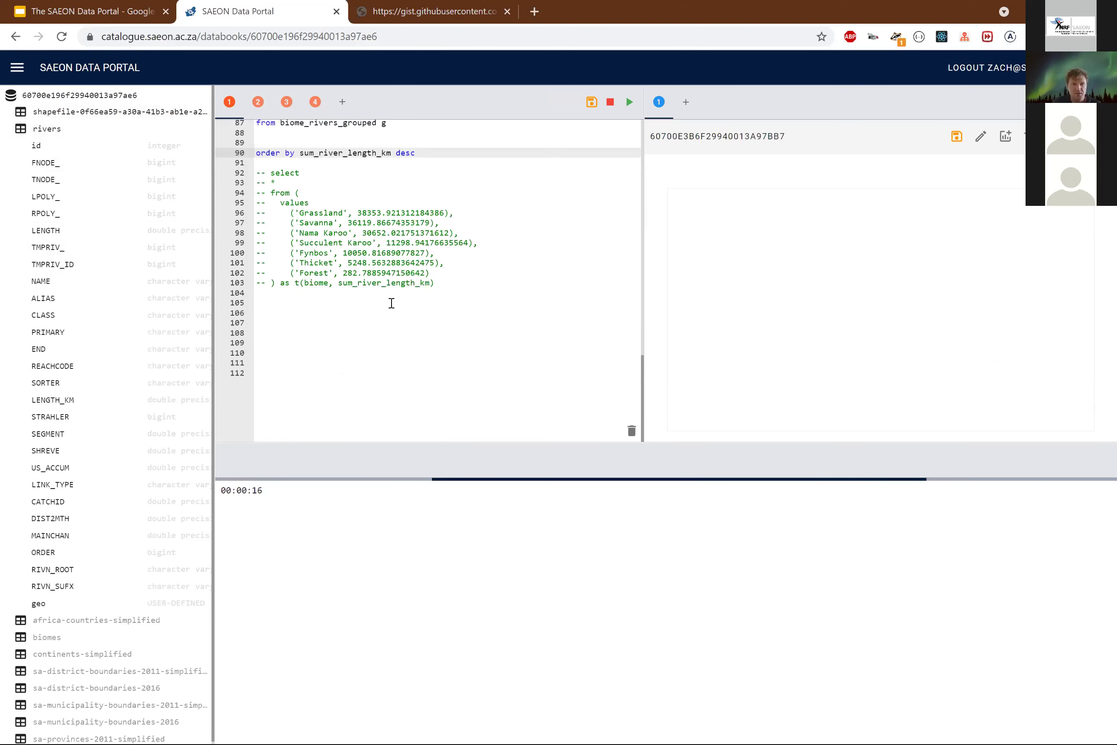
scroll(431, 279, "up", 2)
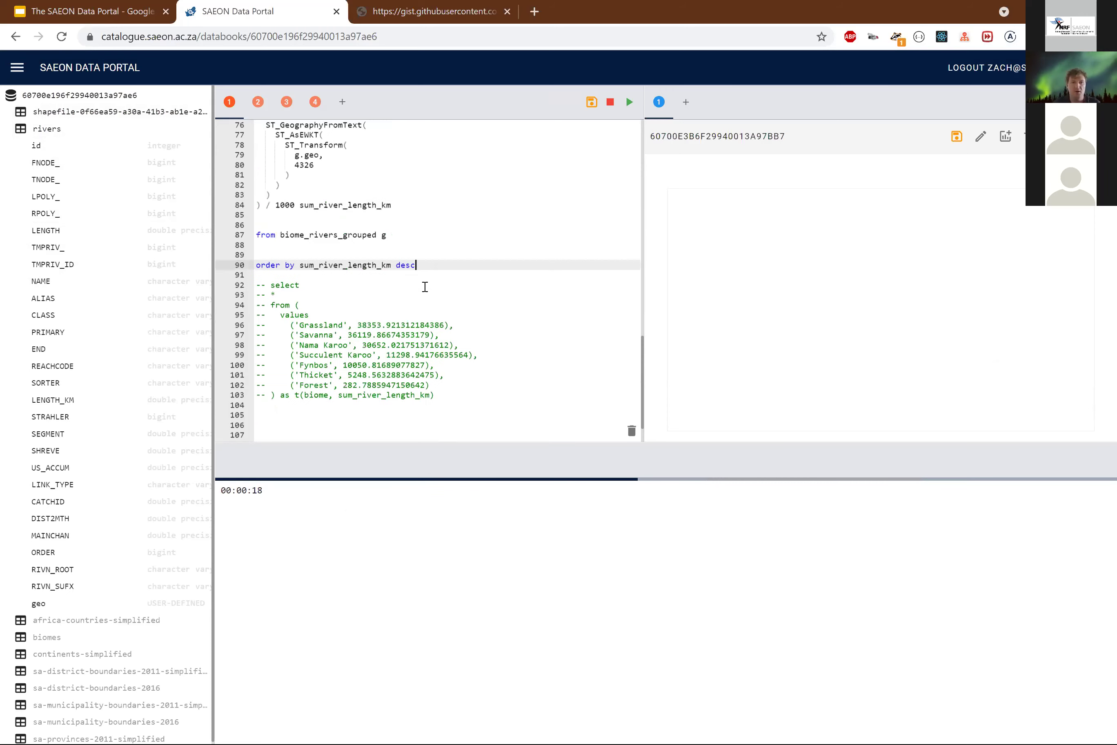
scroll(424, 267, "up", 11)
scroll(424, 265, "up", 3)
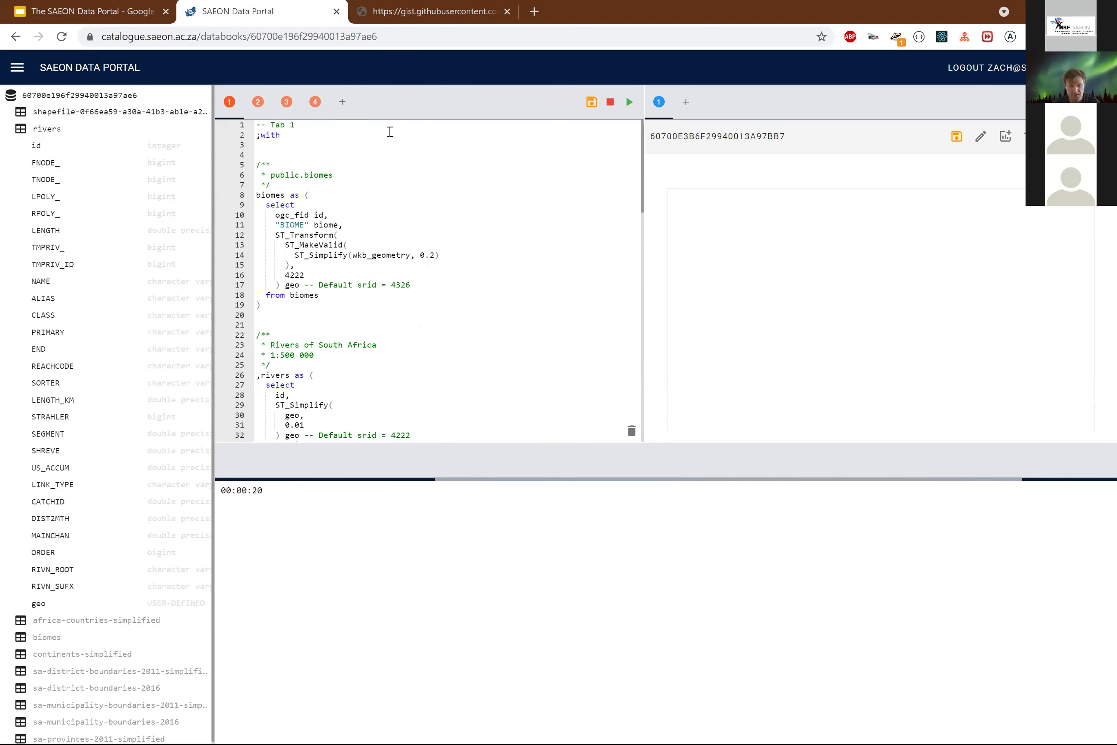
Comment out the whole Tab 1 query except the hard-coded select of biome and sum_river_length_km values at its end.
key("ctrl+a")
key("ctrl+slash")
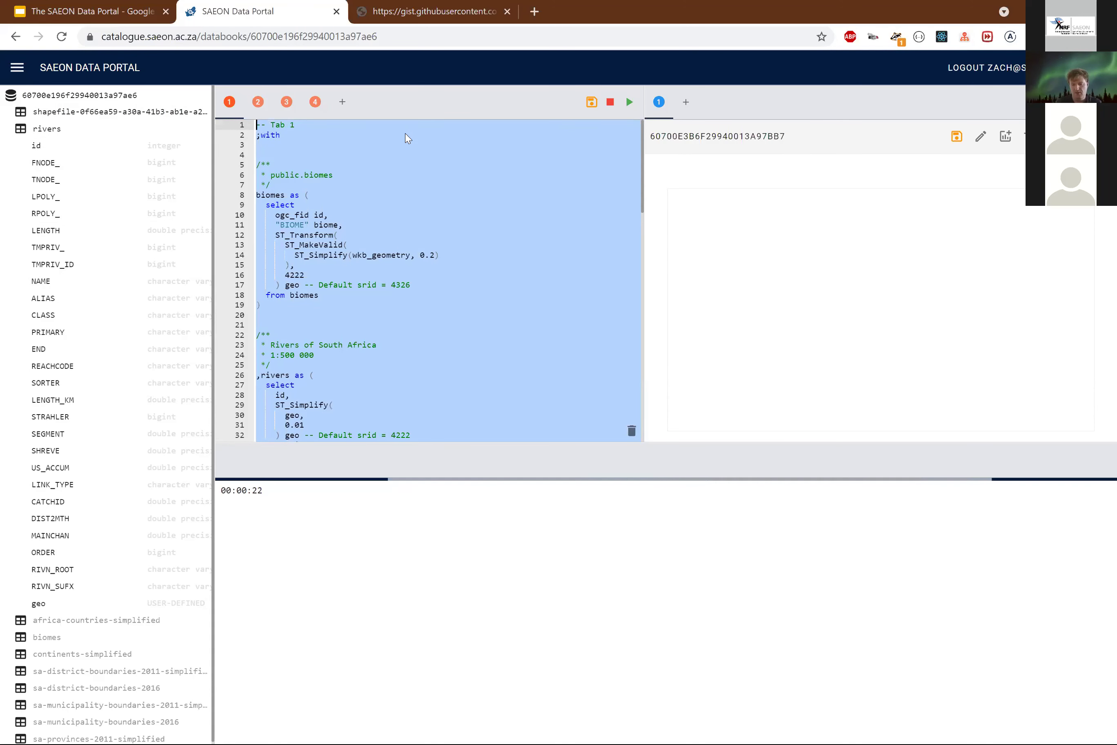
scroll(385, 202, "down", 17)
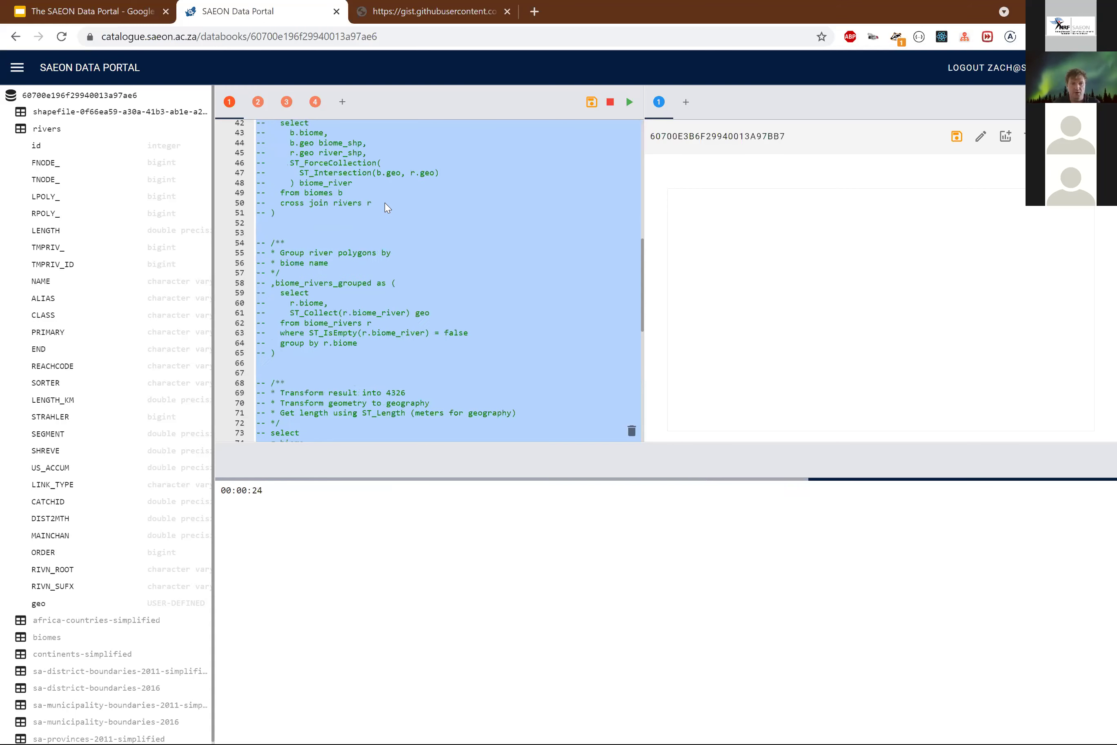
left_click_drag(397, 290, 256, 173)
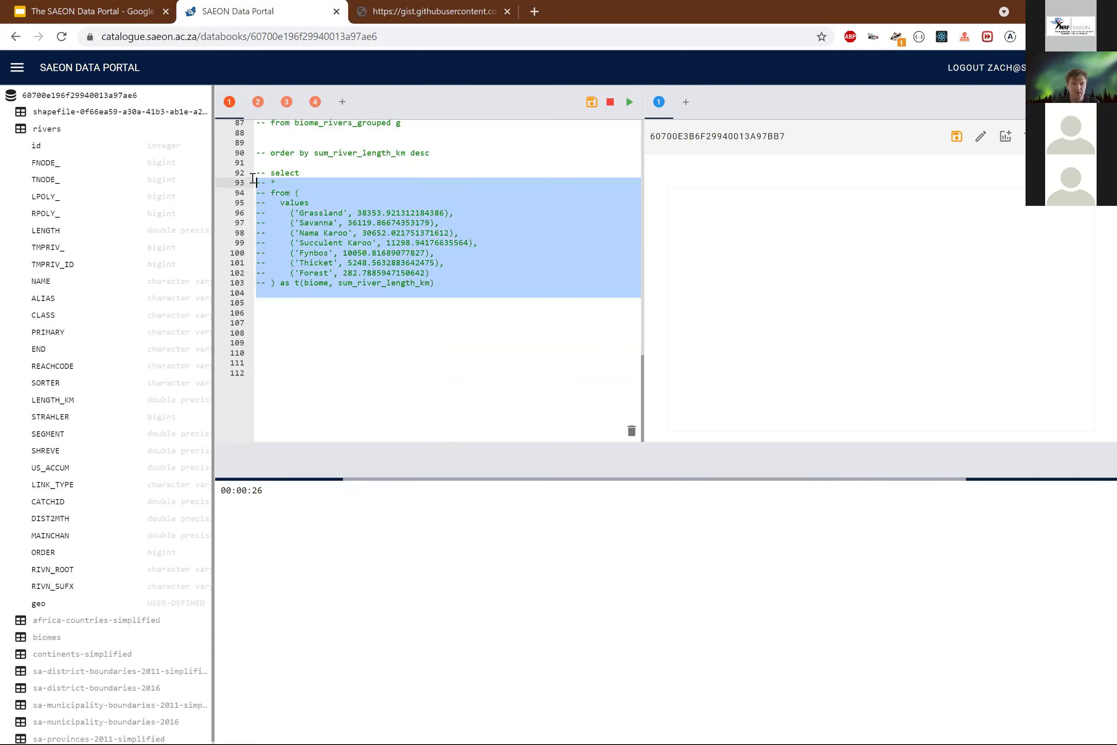
key("ctrl+slash")
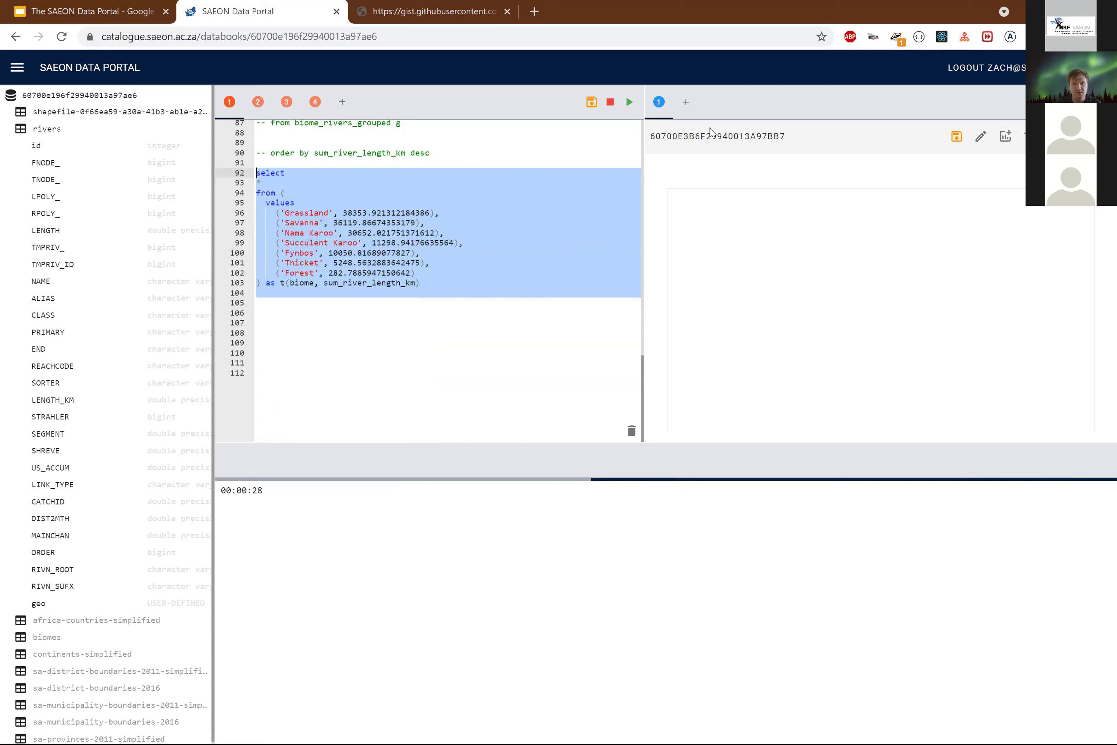
Cancel the running query and execute the hard-coded biome river-length select instead.
left_click(611, 102)
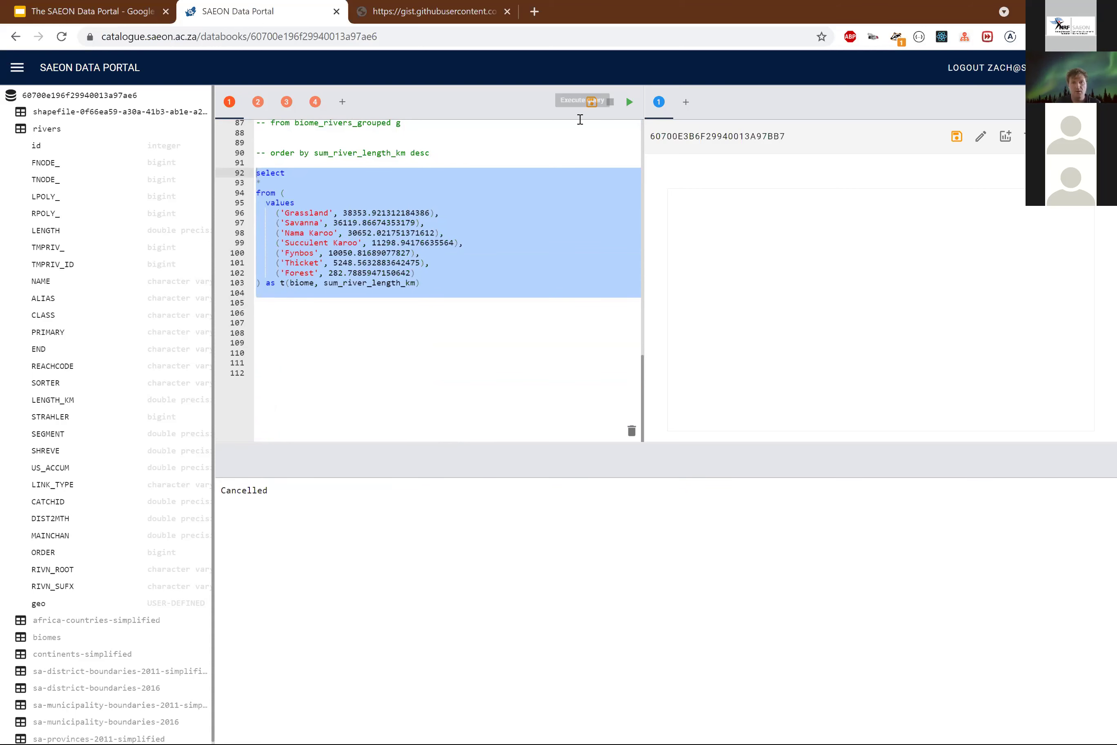
left_click(630, 103)
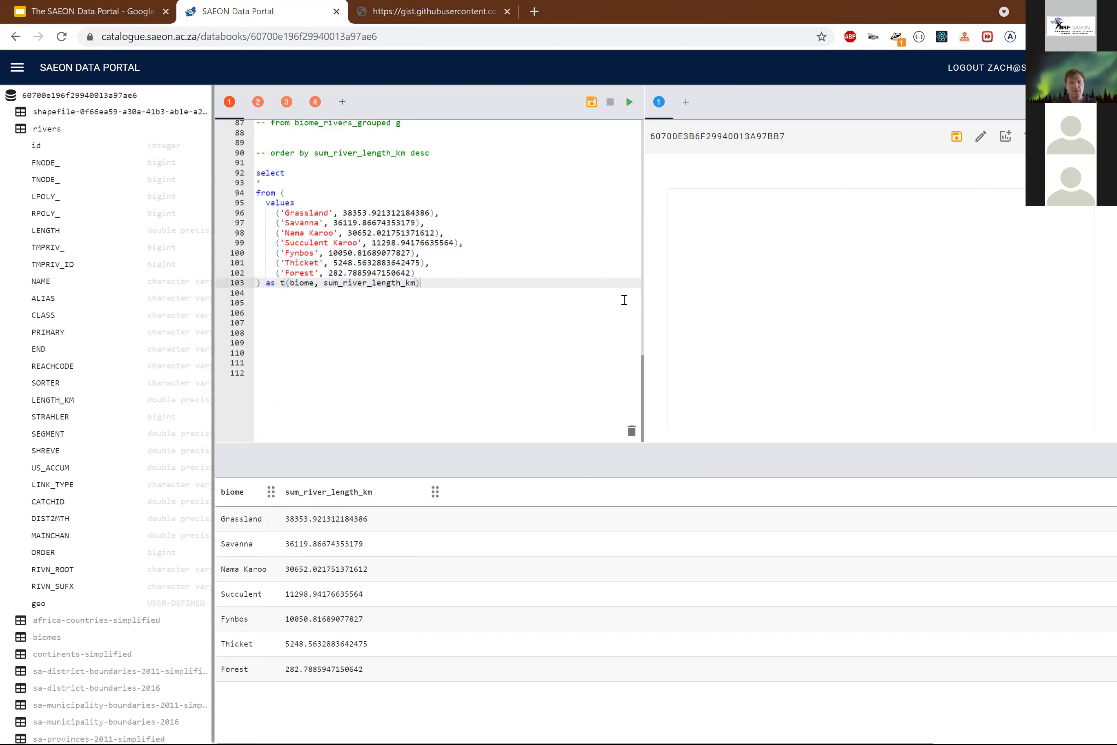
Widen the chart area, start adding a new chart to the databook and check the available chart types.
left_click_drag(644, 267, 606, 266)
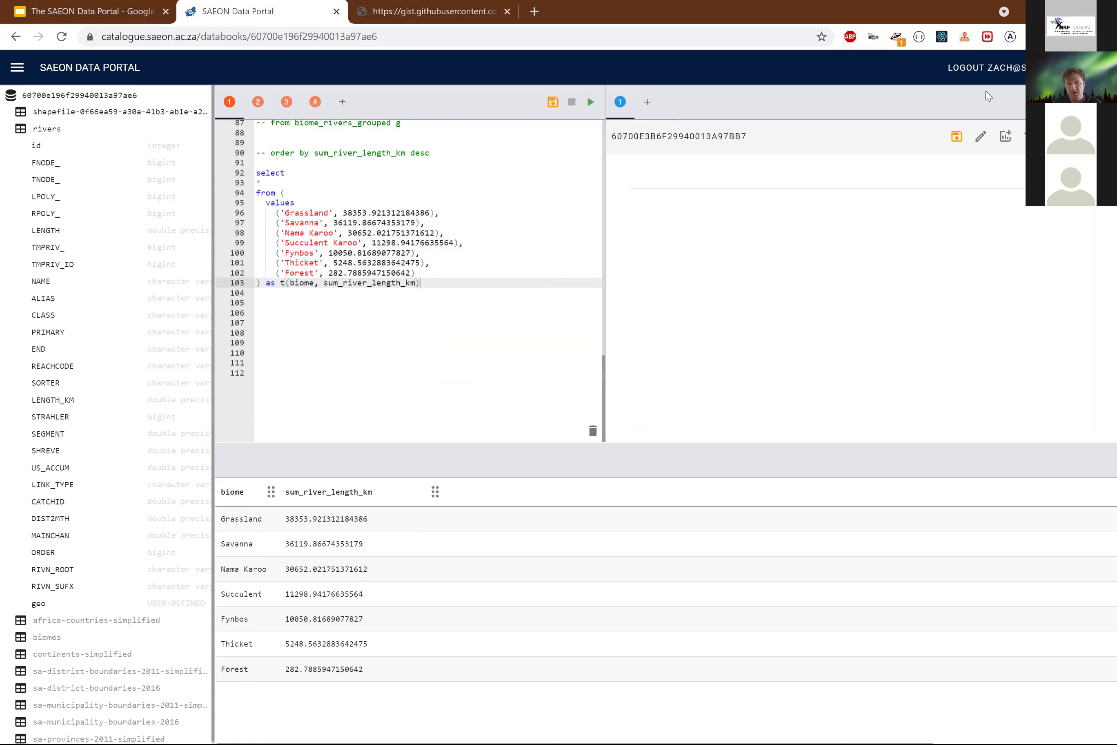
left_click(603, 103)
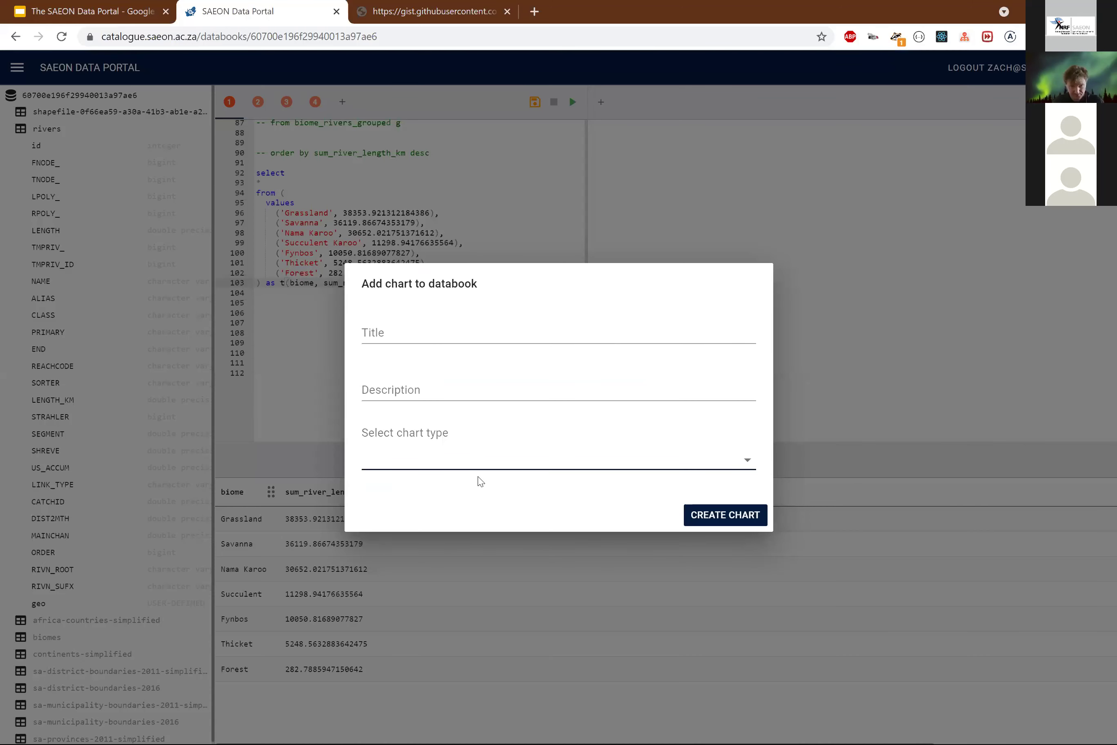
left_click(480, 466)
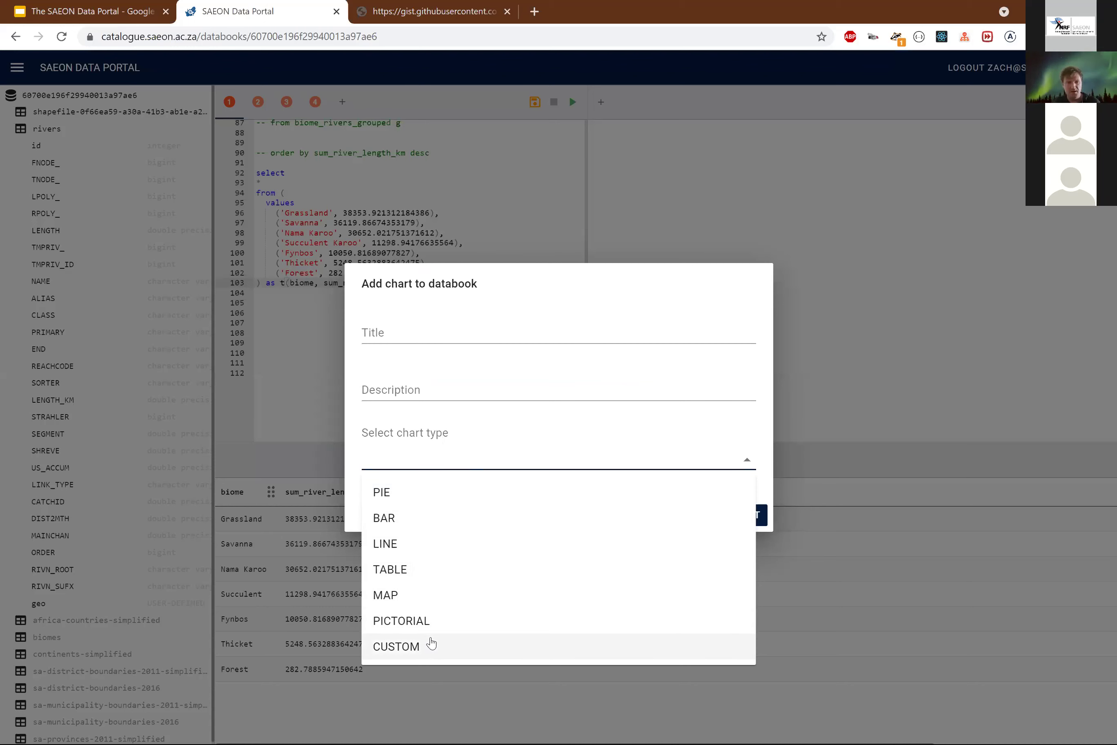
left_click(400, 333)
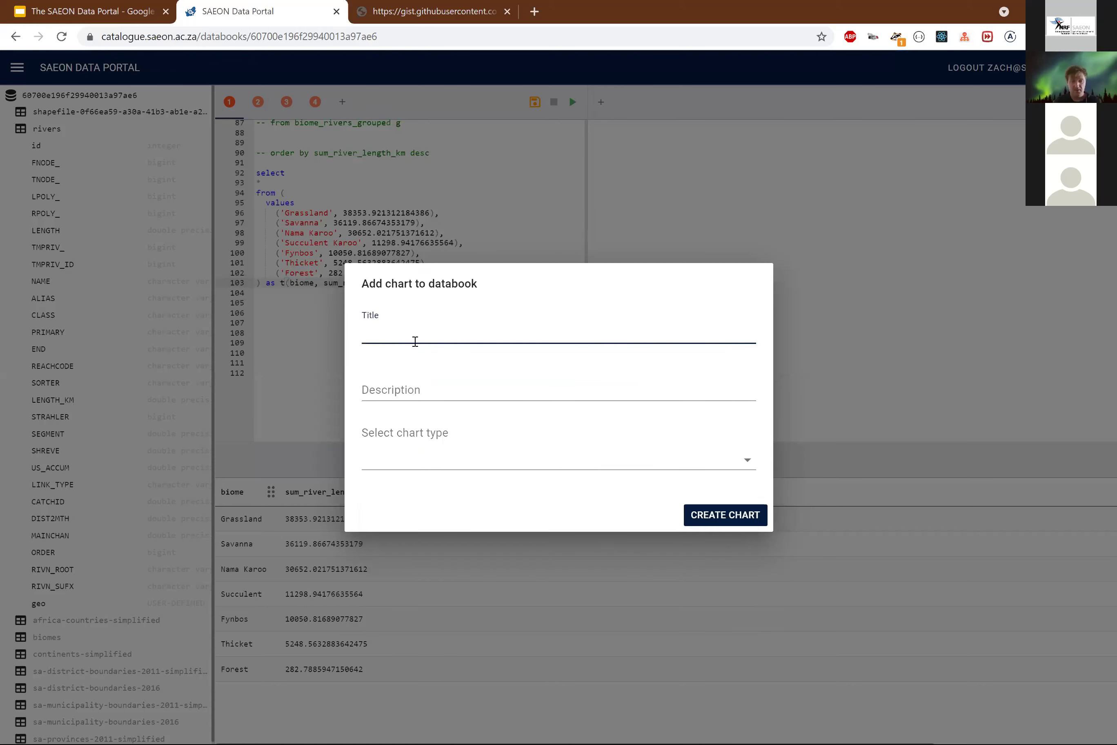
type("Chart 1")
key("Tab")
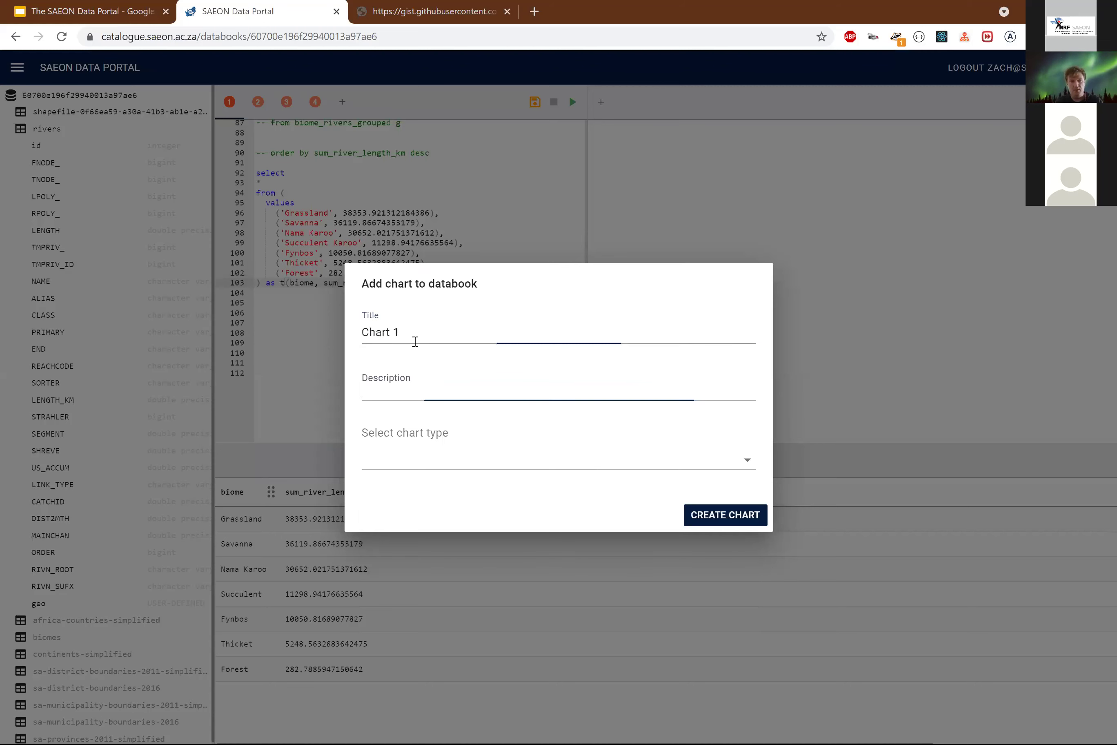
type("Some")
key("BackSpace")
key("BackSpace")
key("BackSpace")
key("BackSpace")
key("shift+Tab")
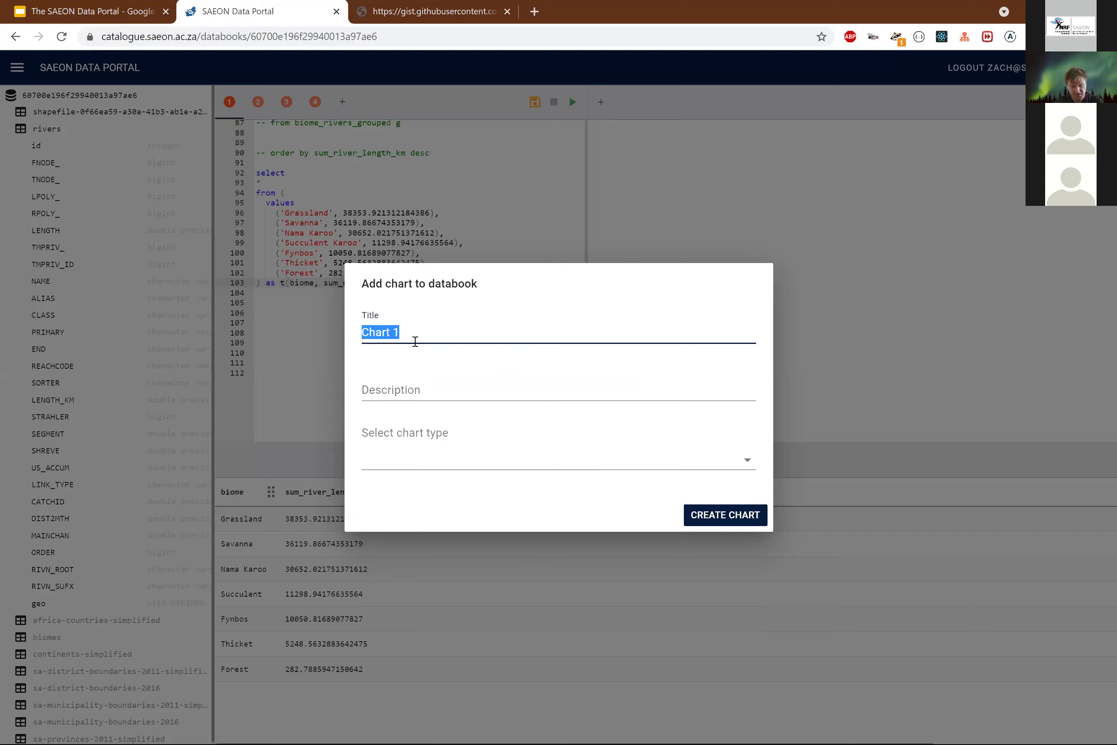
Title the new chart "Sum of River KM per biome" and describe it as "River polygon segments grouped by biome polygon".
type("Sum ")
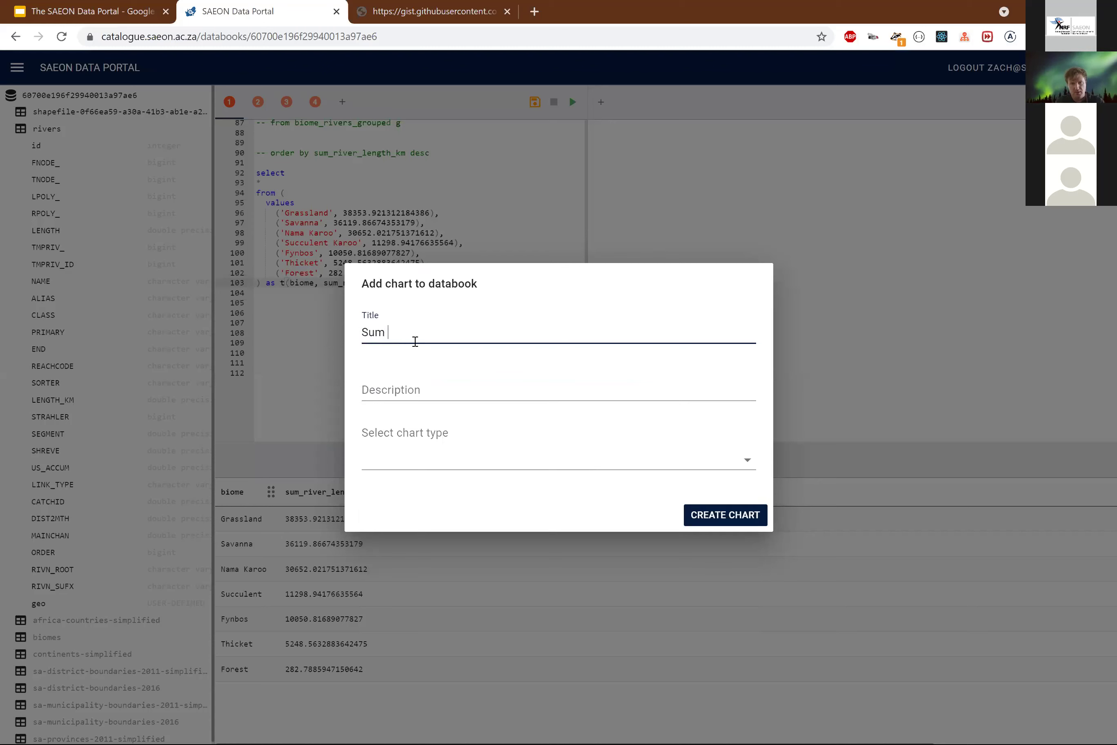
type("of River")
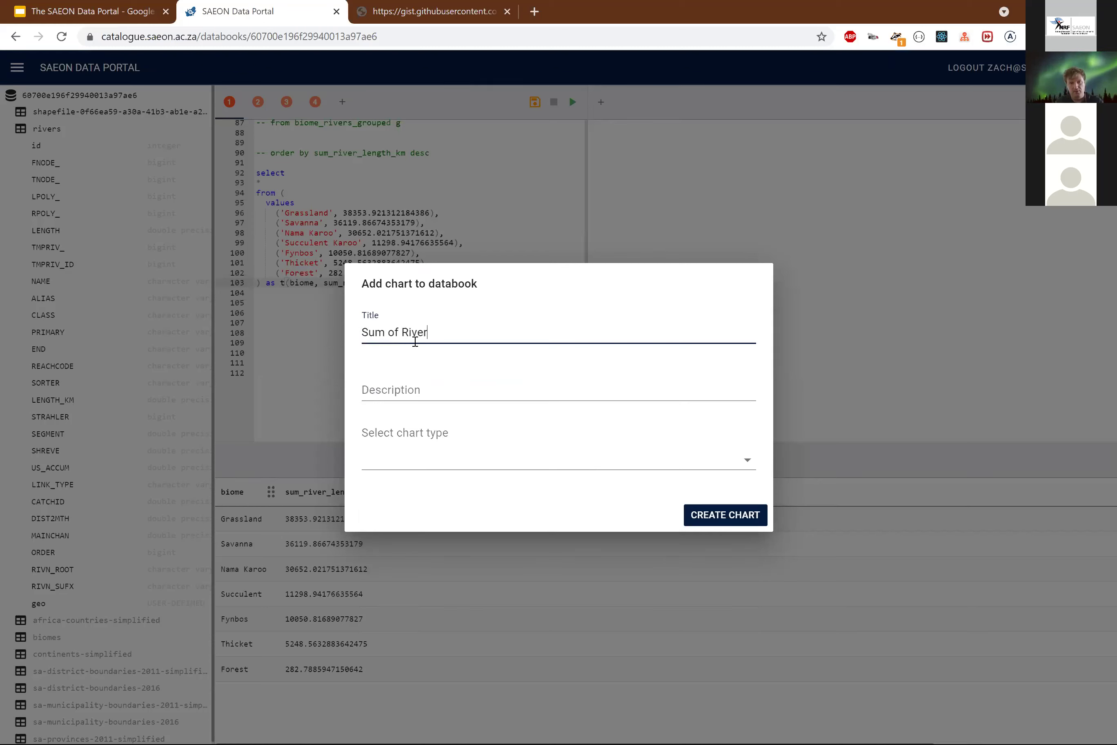
type(" KM per")
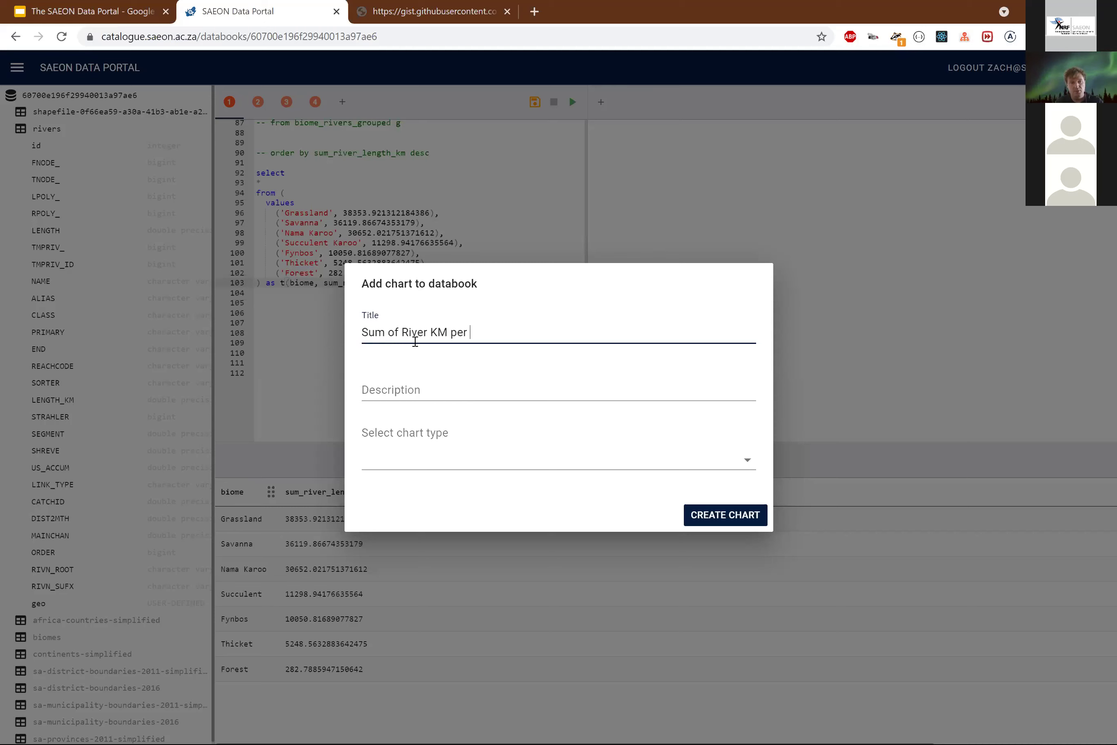
type(" biome")
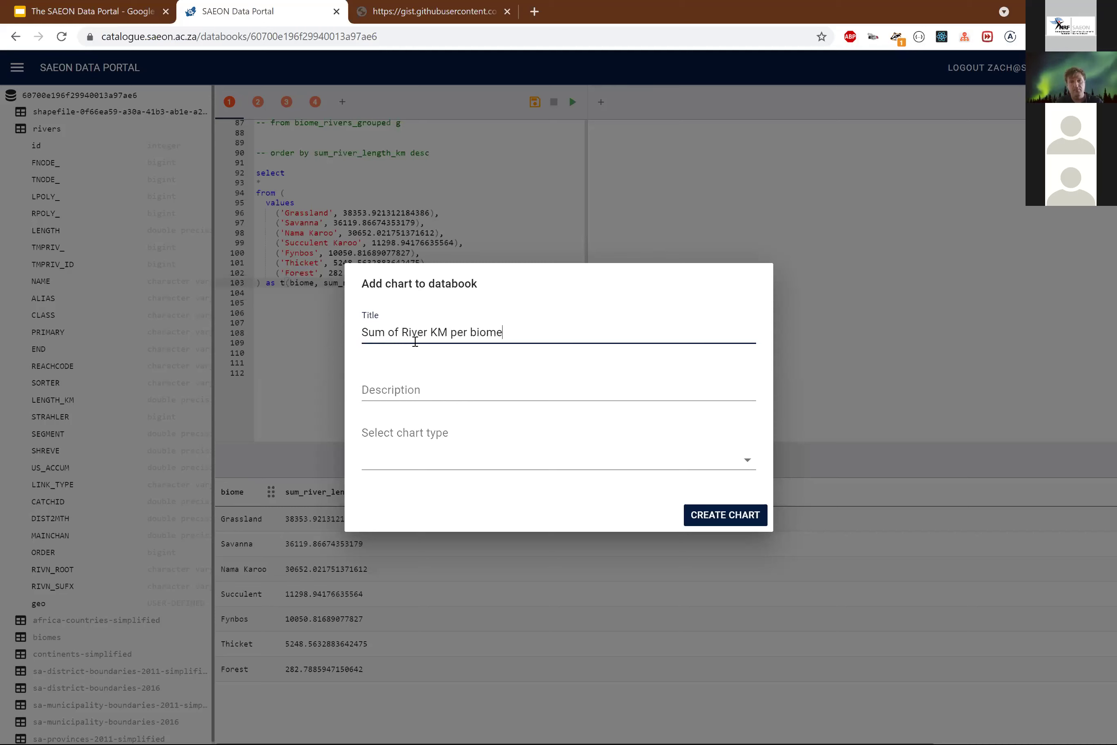
key("Tab")
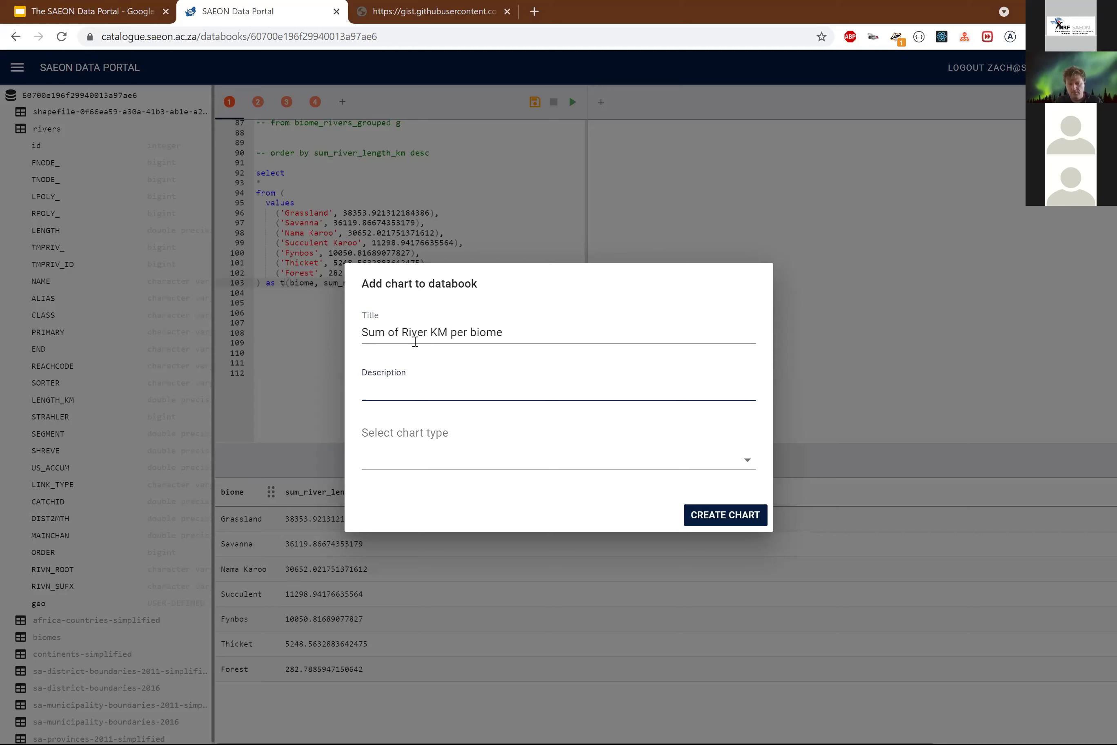
type("River polygon seg")
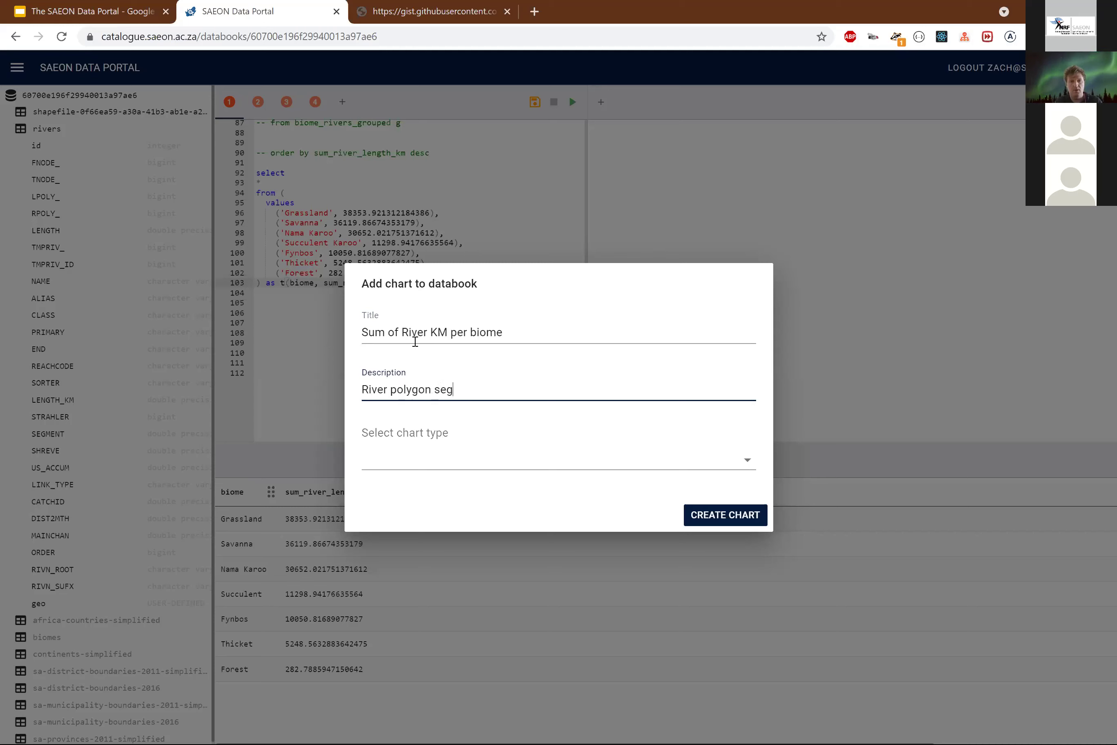
type("ments grouped by ")
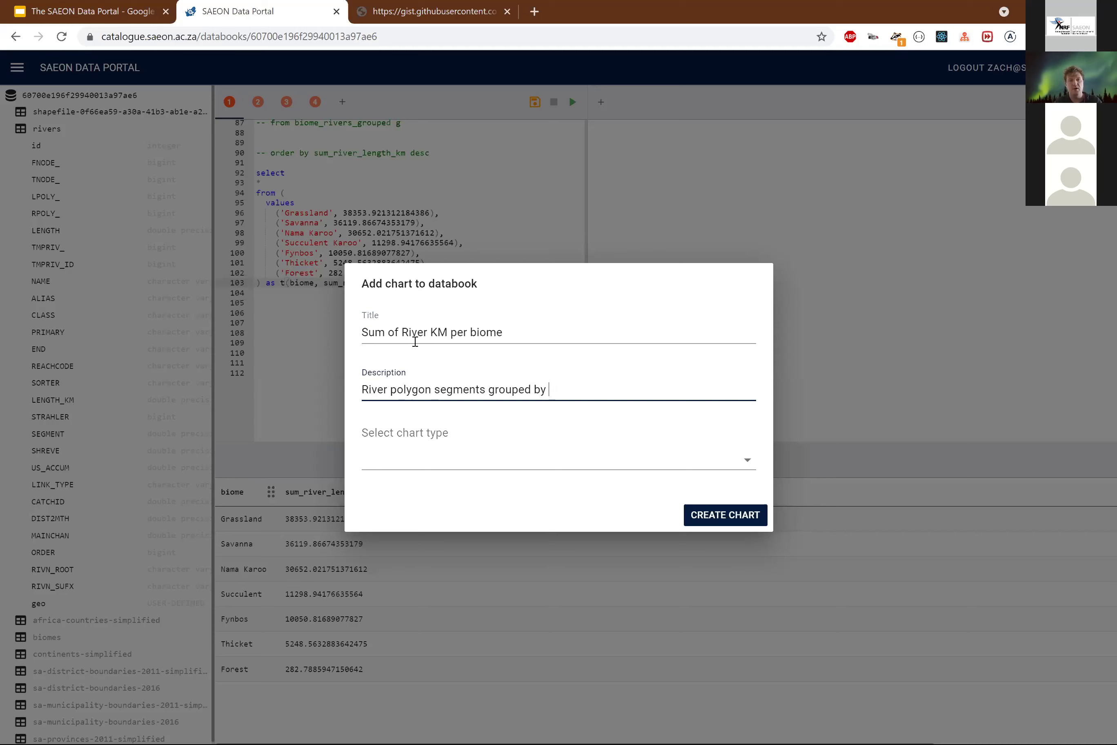
type("biome polygon")
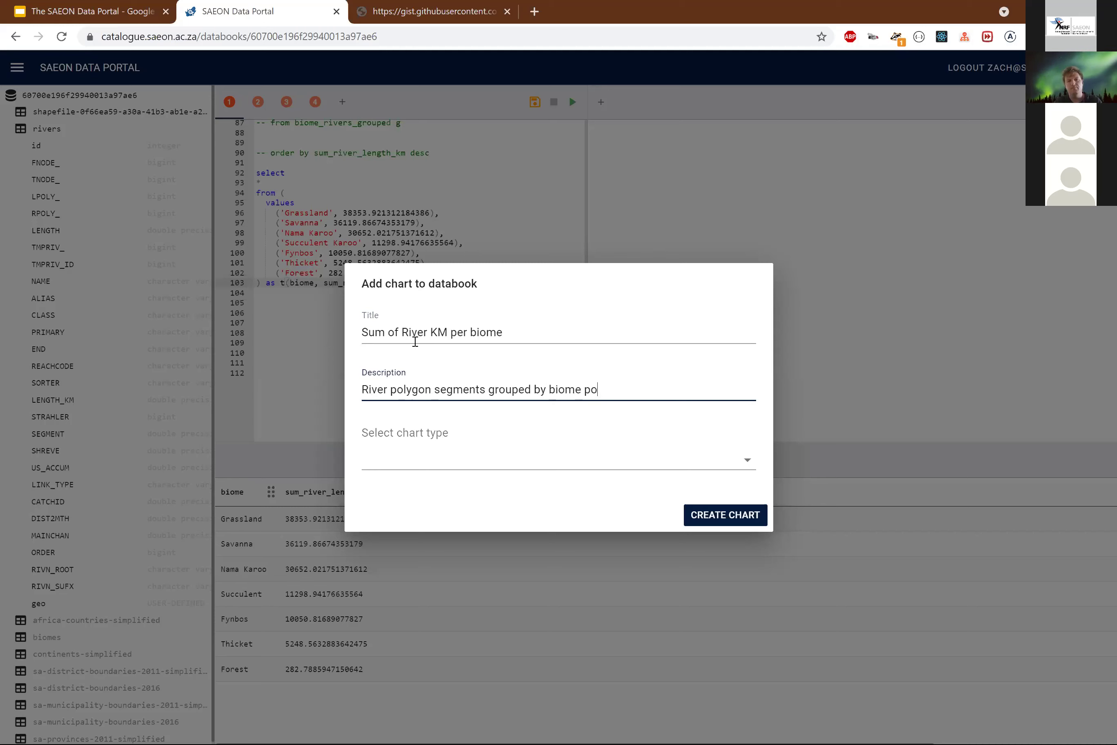
Create it as a PIE chart with biome as the series names and sum_river_length_km as the series values.
left_click(464, 457)
left_click(445, 488)
left_click(464, 459)
left_click(416, 492)
left_click(429, 531)
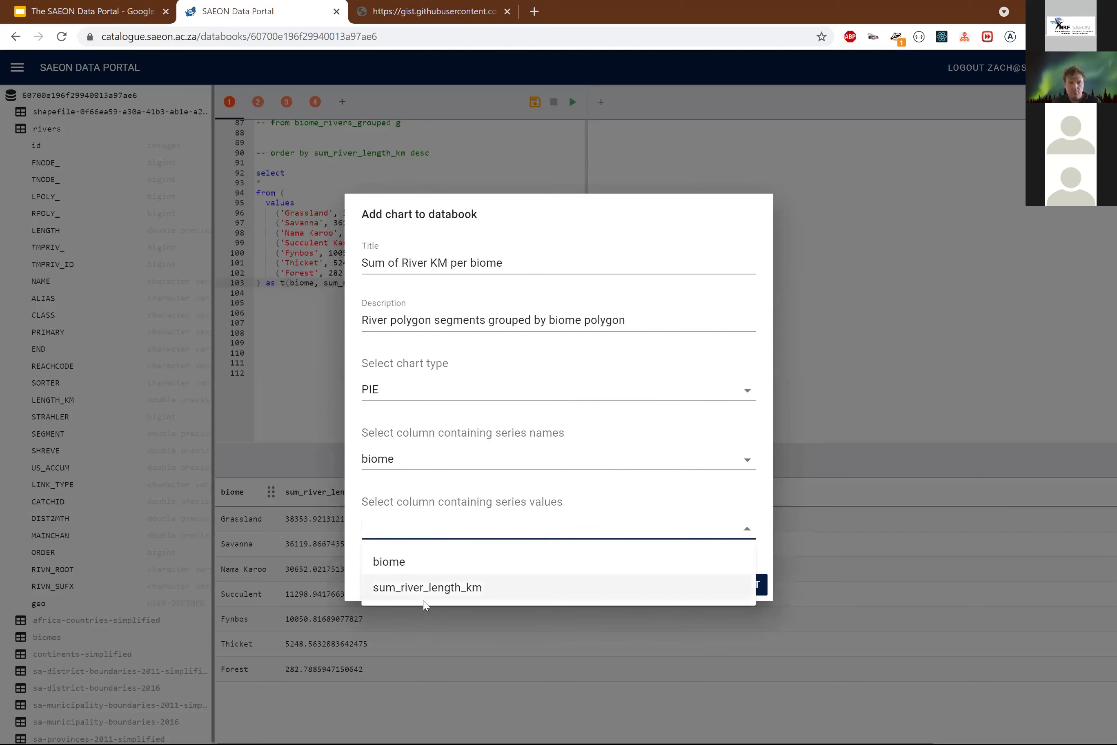
left_click(739, 599)
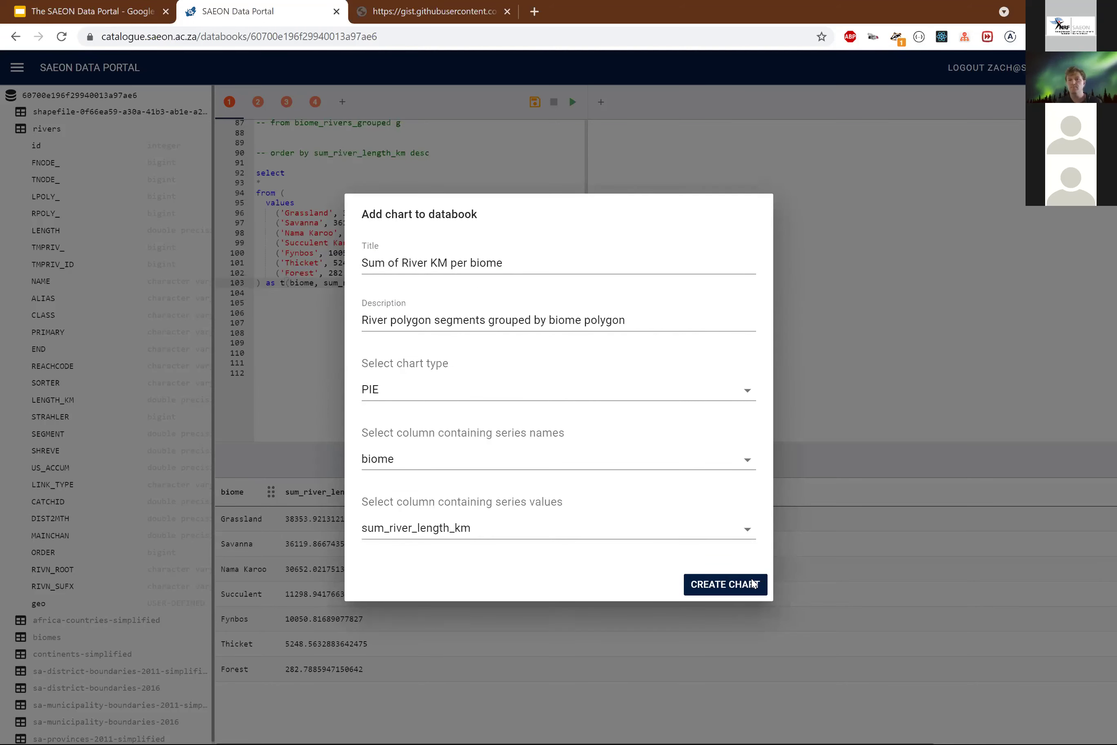
left_click(754, 583)
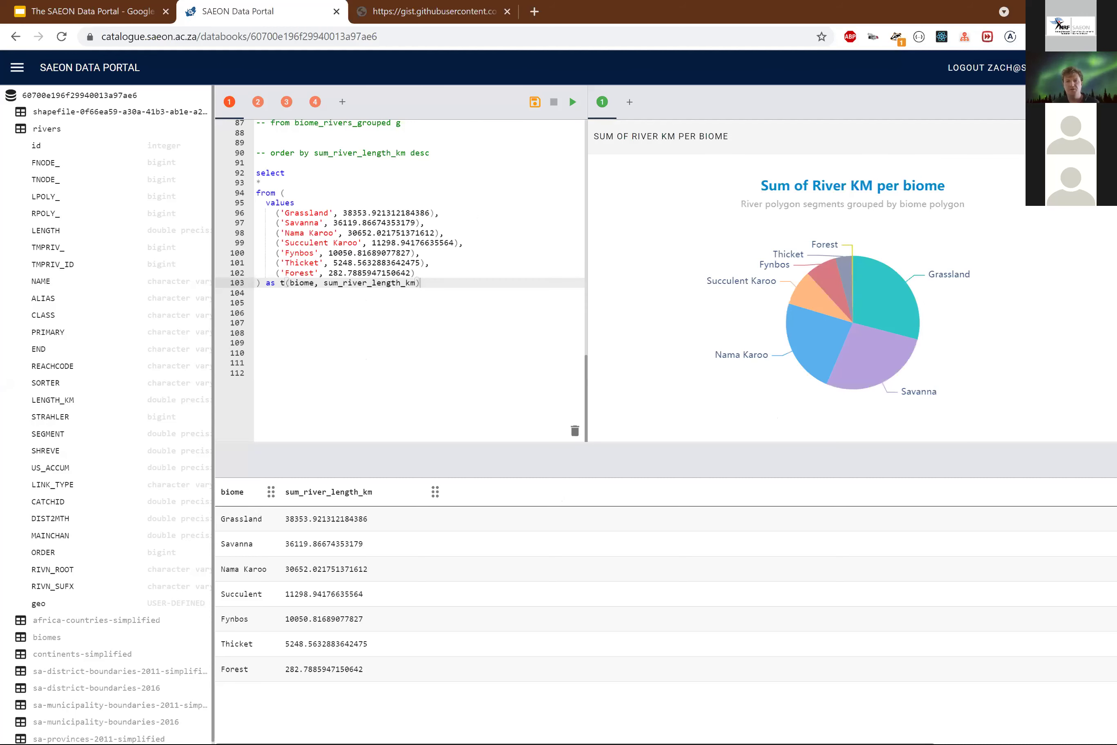
View the river pie chart on its own page in a separate browser tab and return to the databook.
left_click(745, 341)
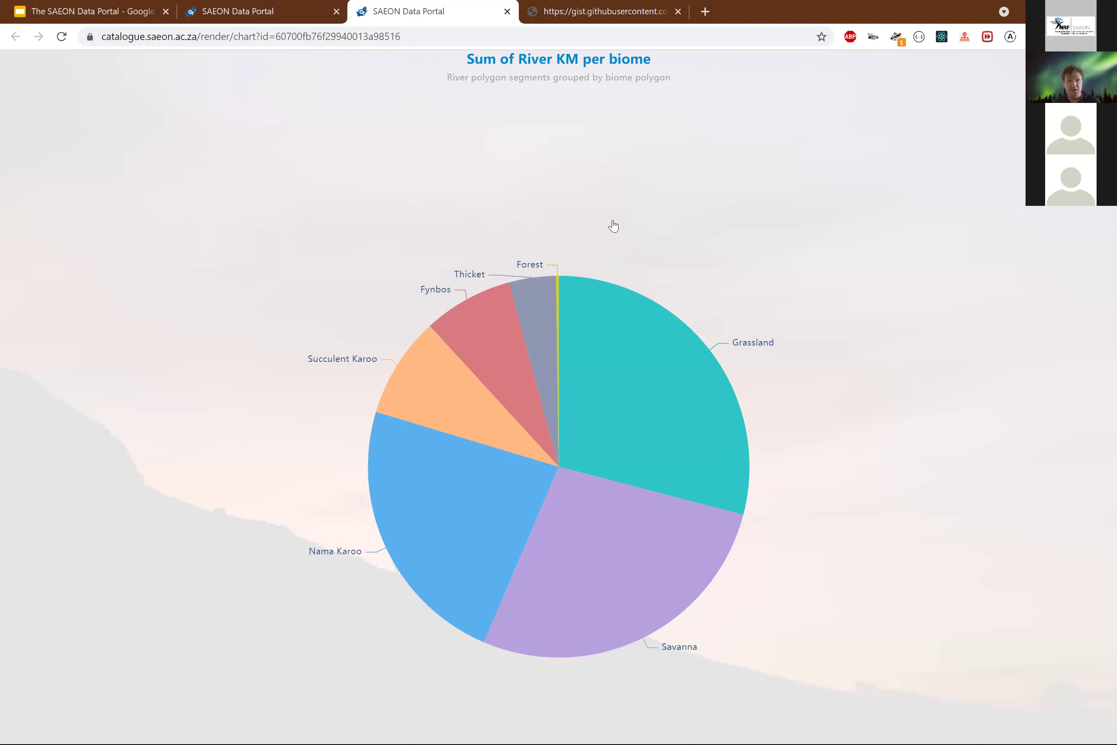
key("ctrl+w")
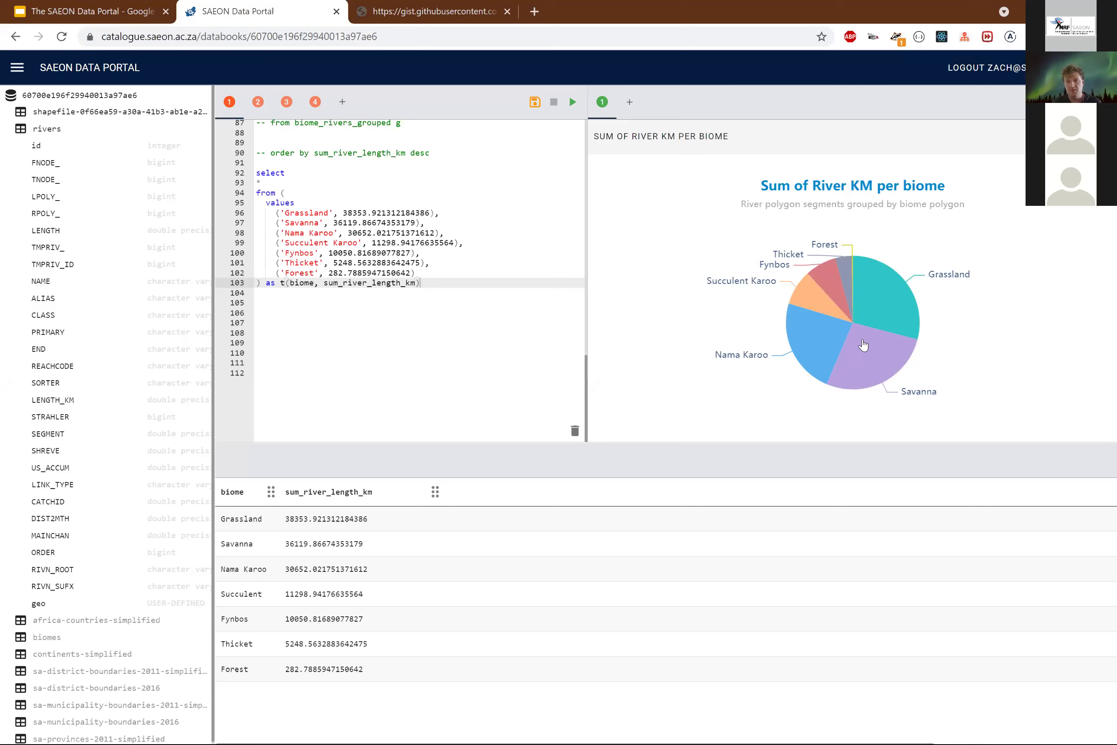
Add the "Sum of River KM per biome" chart to the current dashboard, stretch it across nearly the full width and save the dashboard.
mouse_move(904, 300)
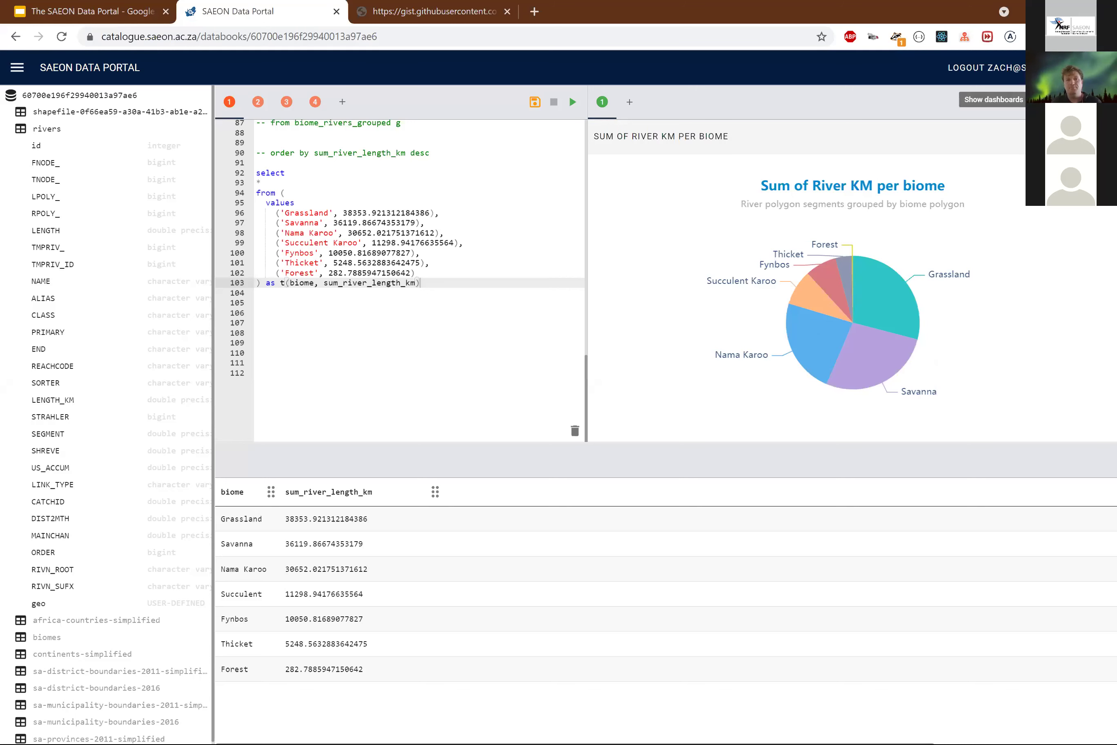
left_click(1021, 119)
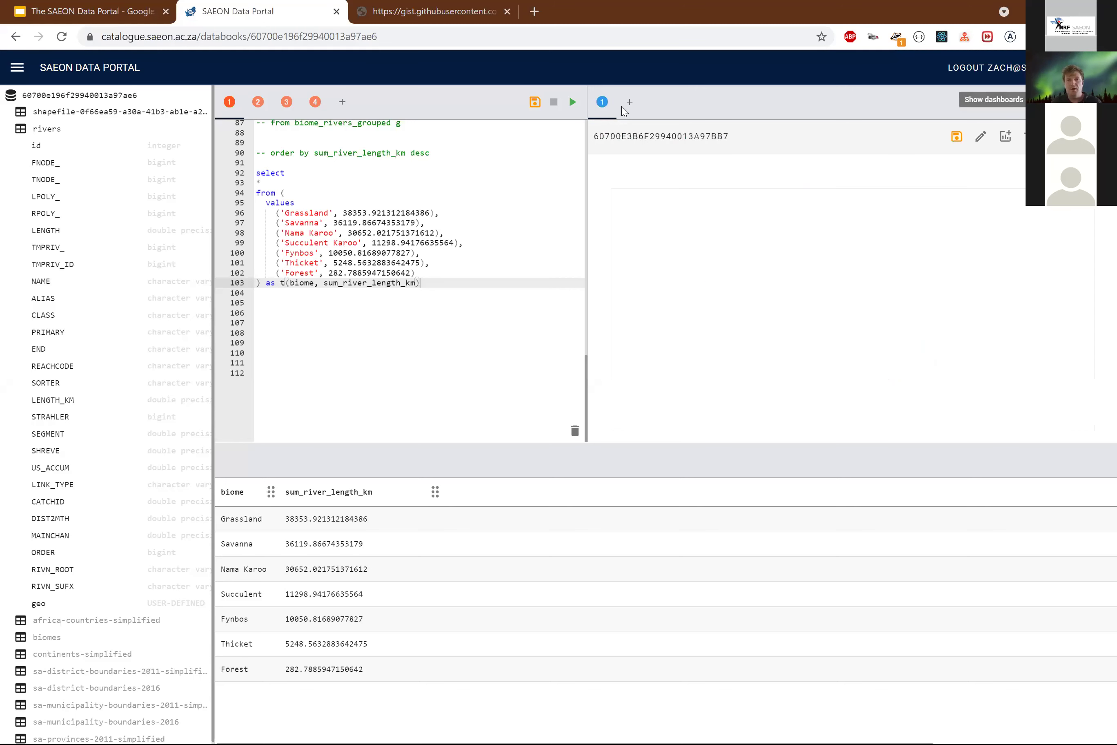
left_click(1006, 139)
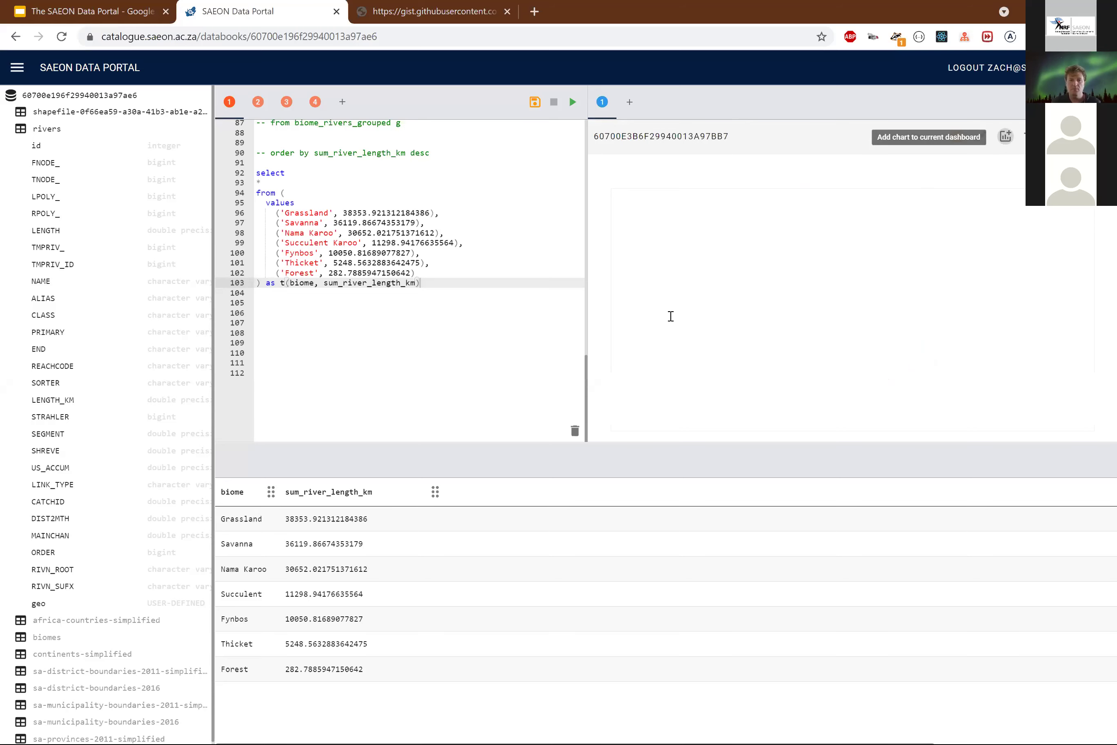
left_click(620, 462)
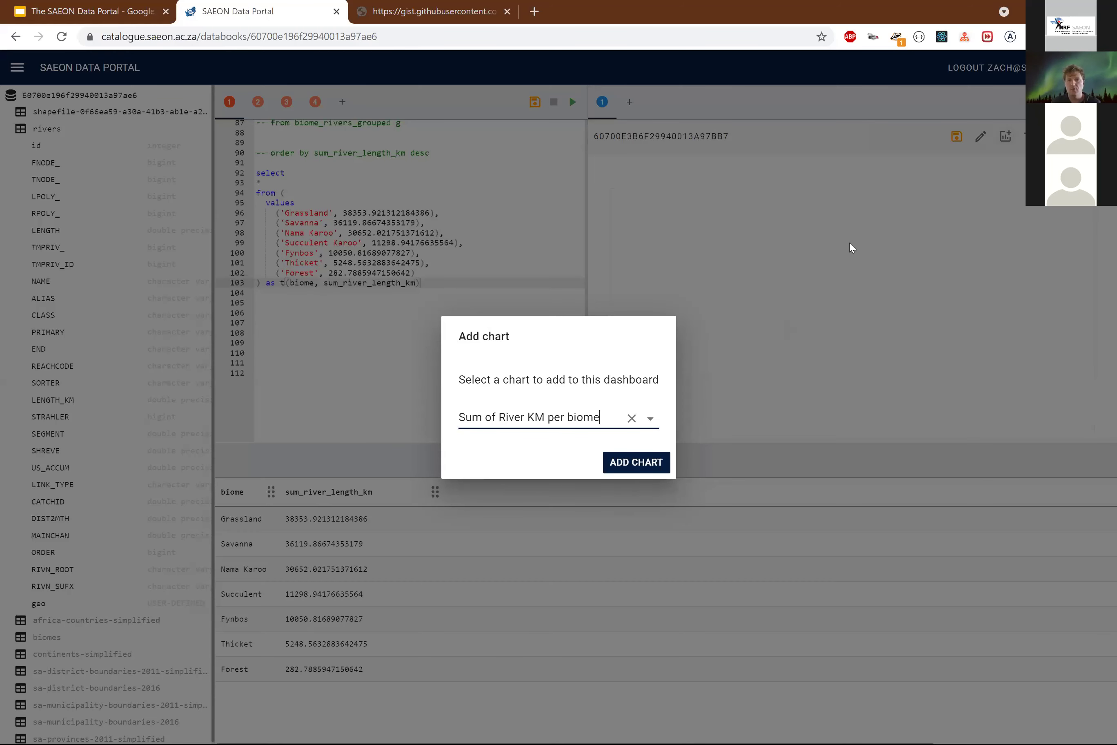
left_click(631, 214)
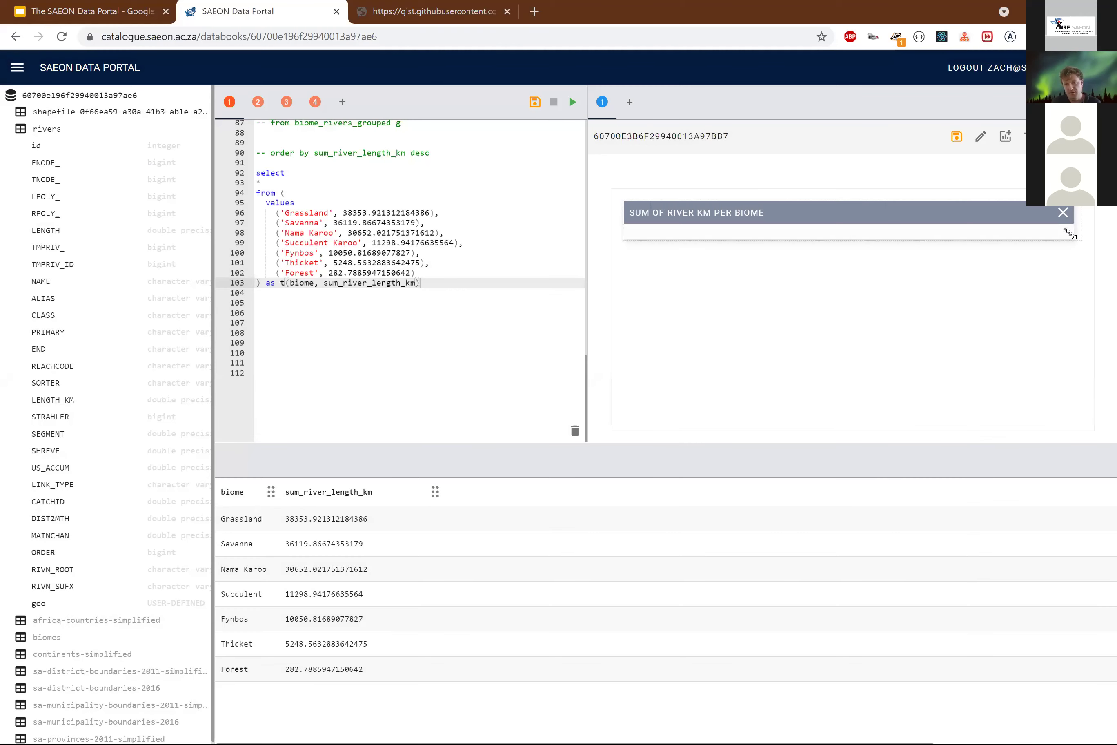
left_click(958, 140)
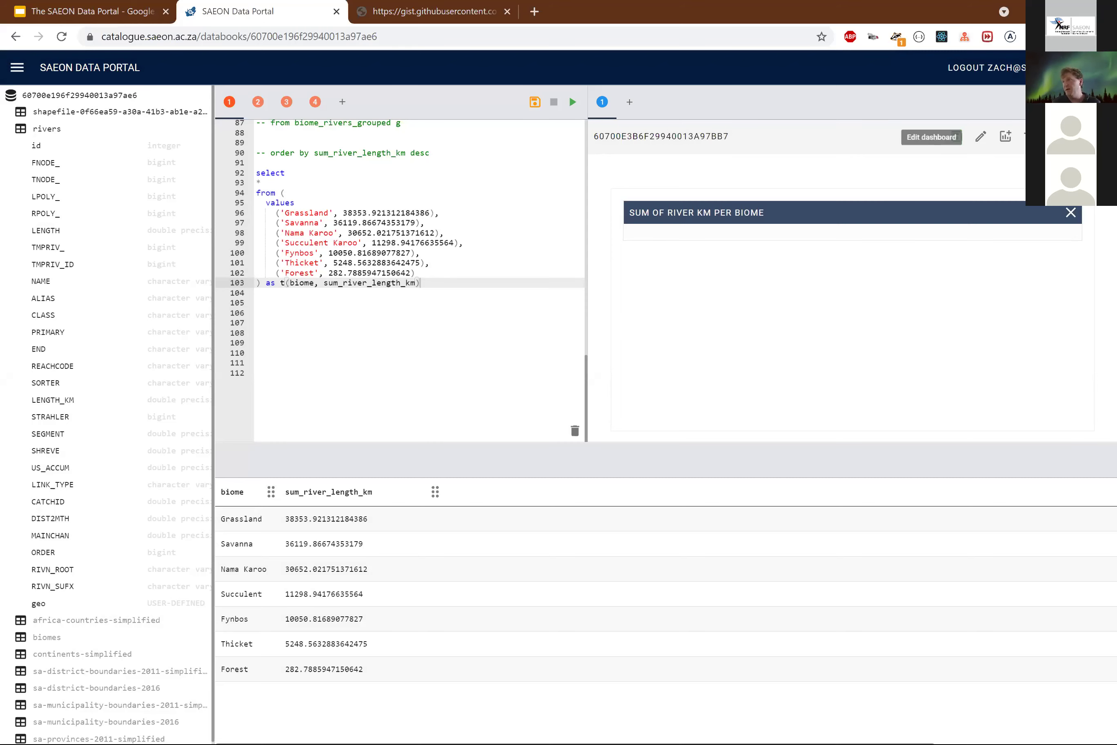
left_click(957, 137)
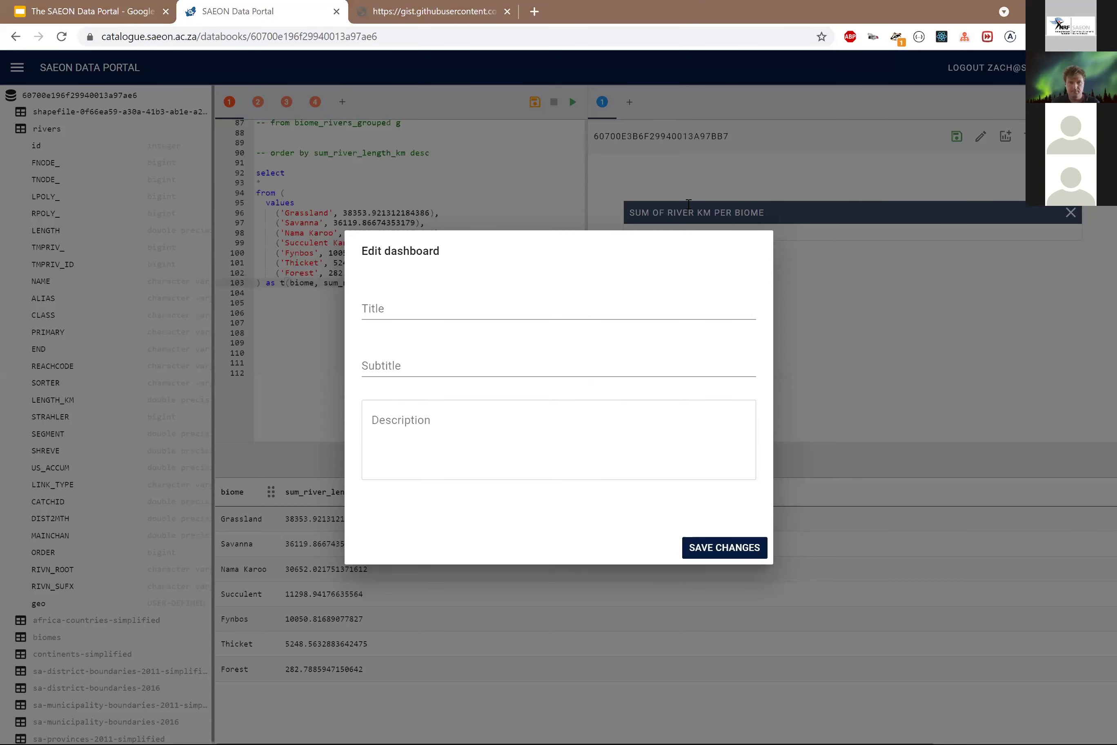
Title the dashboard "River distribution in South Africa", subtitle it "Analysing the intersection of Biome and River vector datasets", paste the proof-of-concept description and save.
left_click(475, 308)
type("River distribution in South Africa")
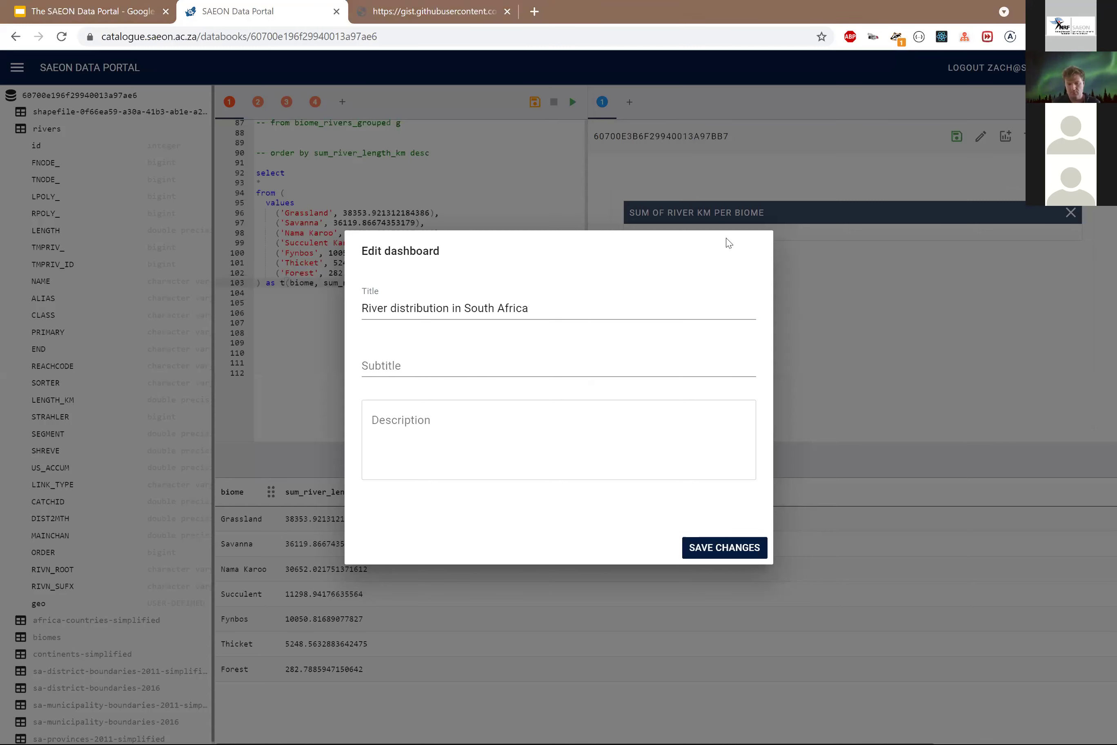
left_click(456, 366)
type("Analysing the intersection of Biome and River vector datasets")
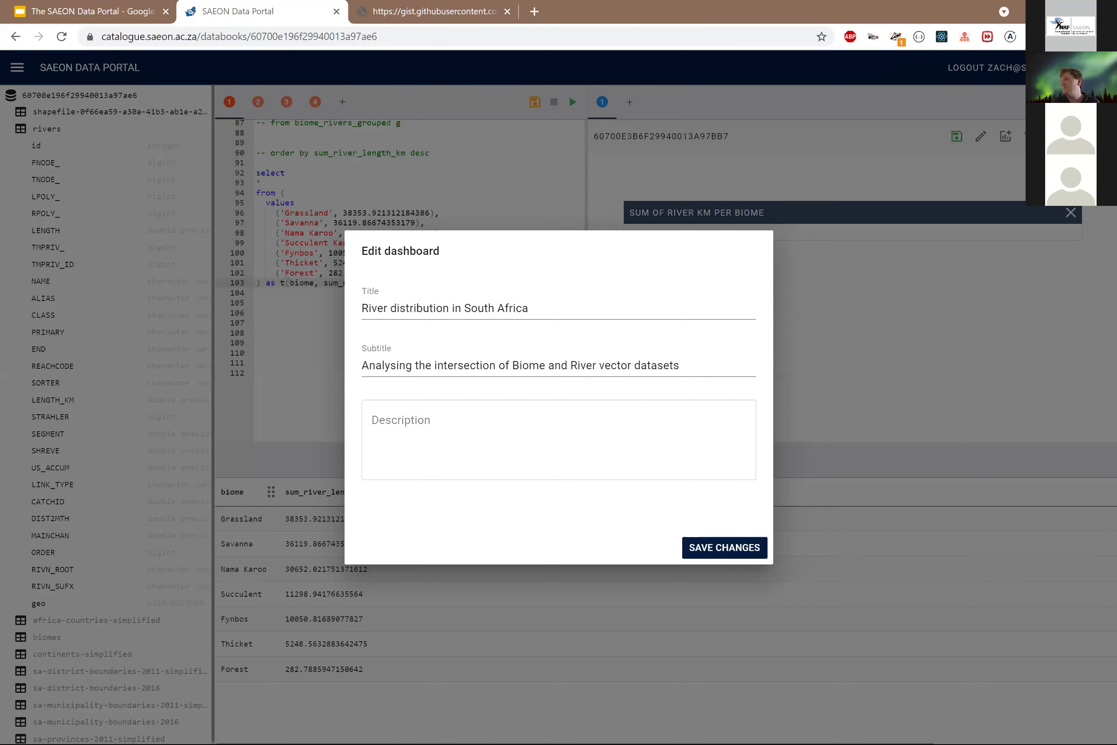
left_click(479, 419)
key("ctrl+v")
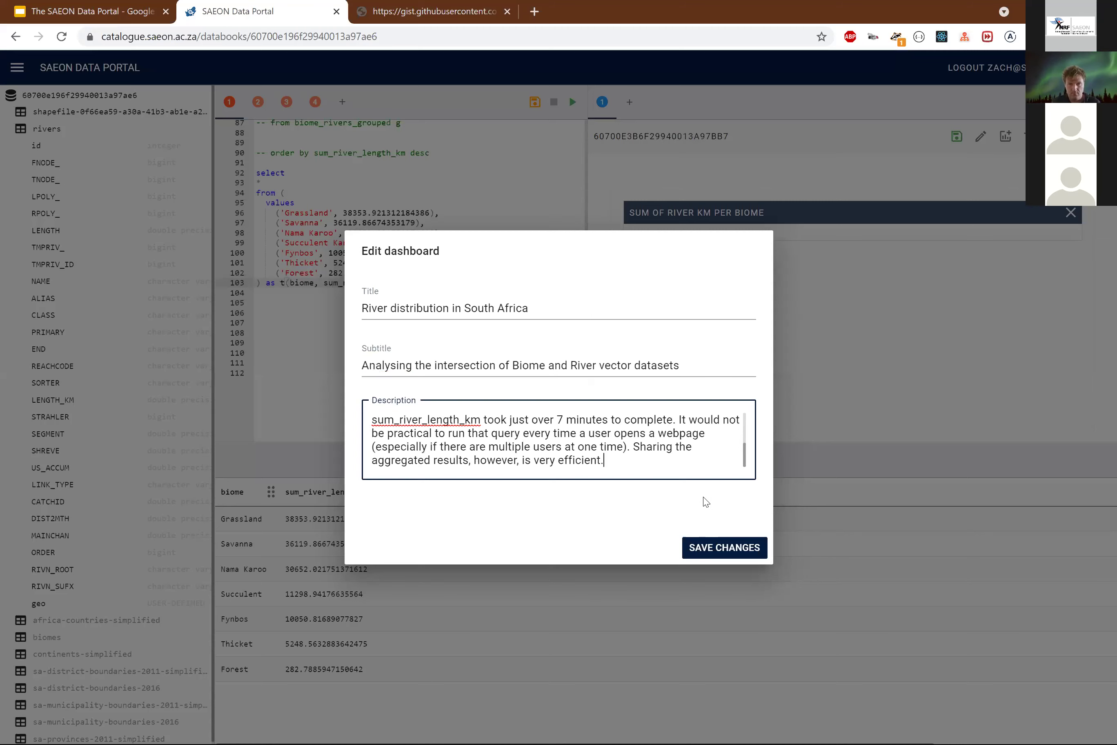
scroll(452, 445, "up", 5)
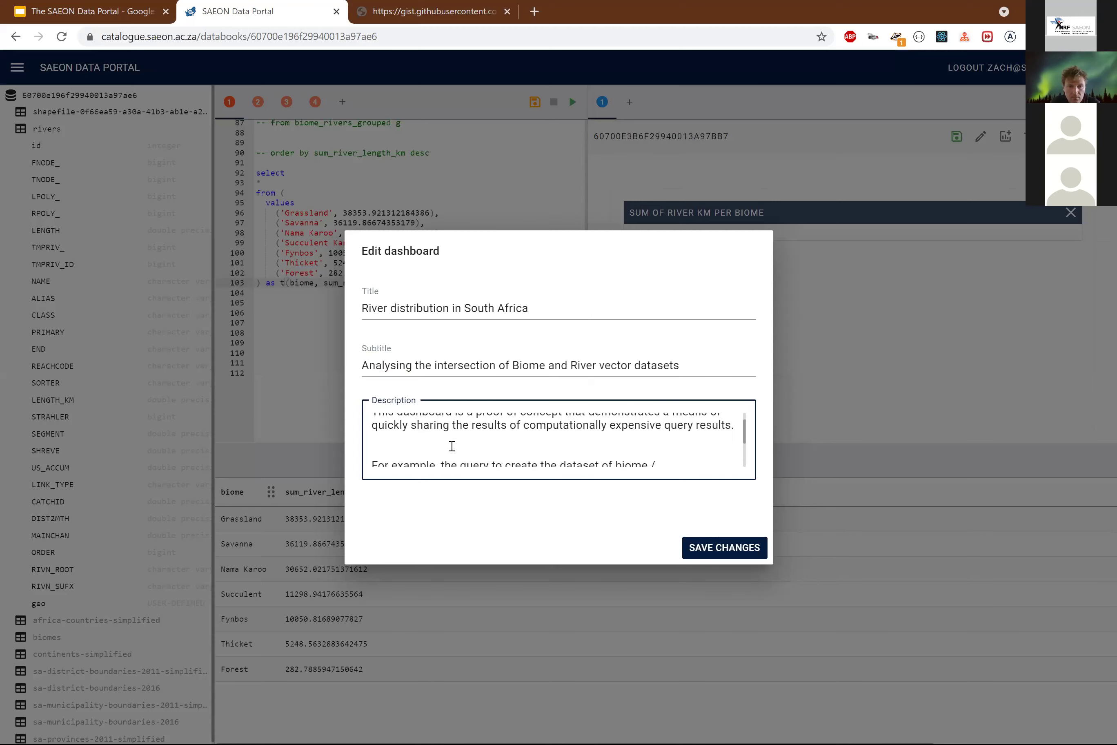
left_click(716, 544)
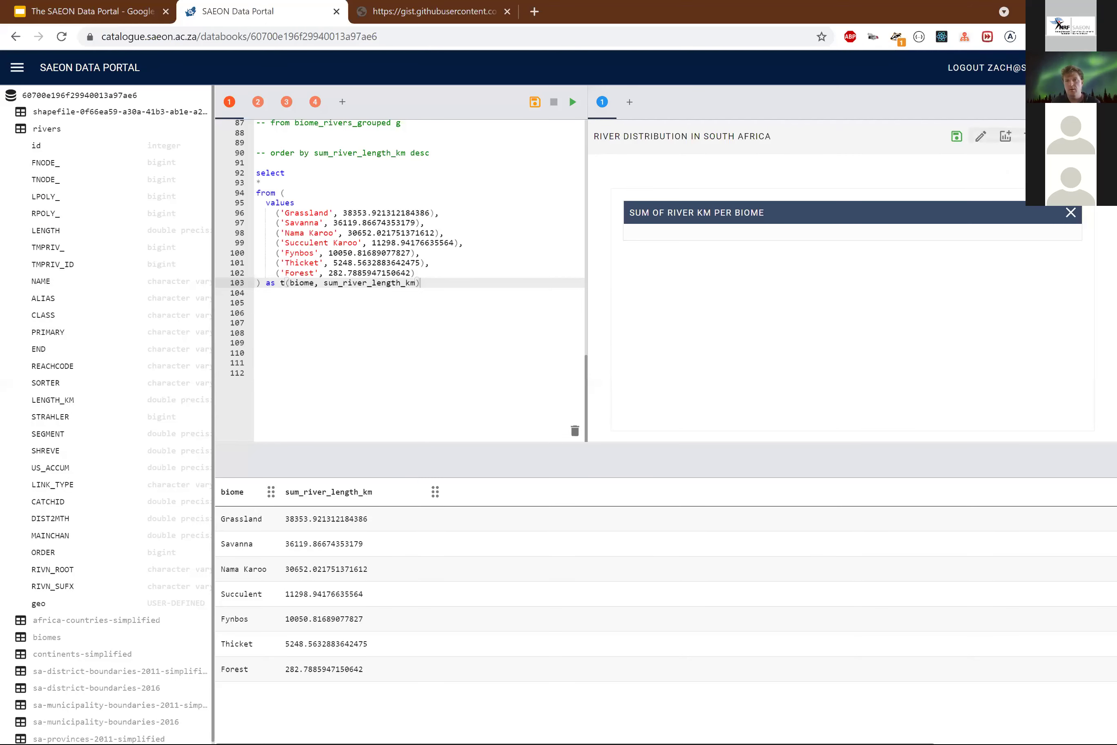
Check the dashboard's rendered page in a separate browser tab and, back in the databook, make its chart panel taller.
left_click(984, 137)
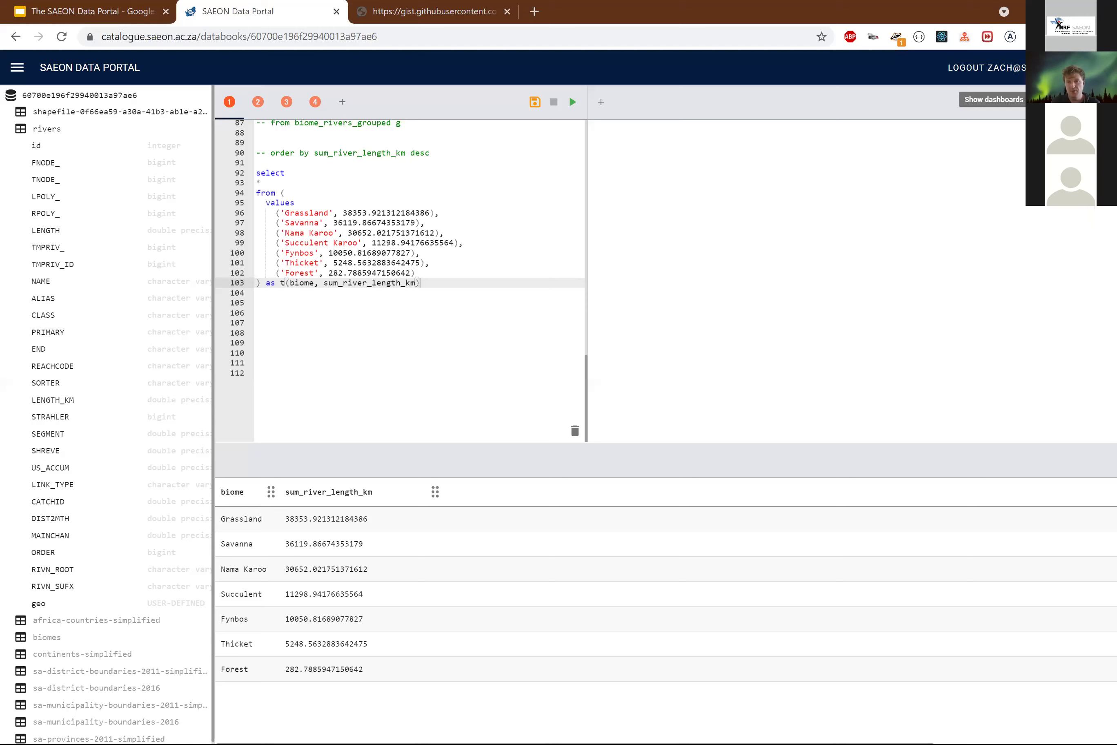
left_click(1033, 101)
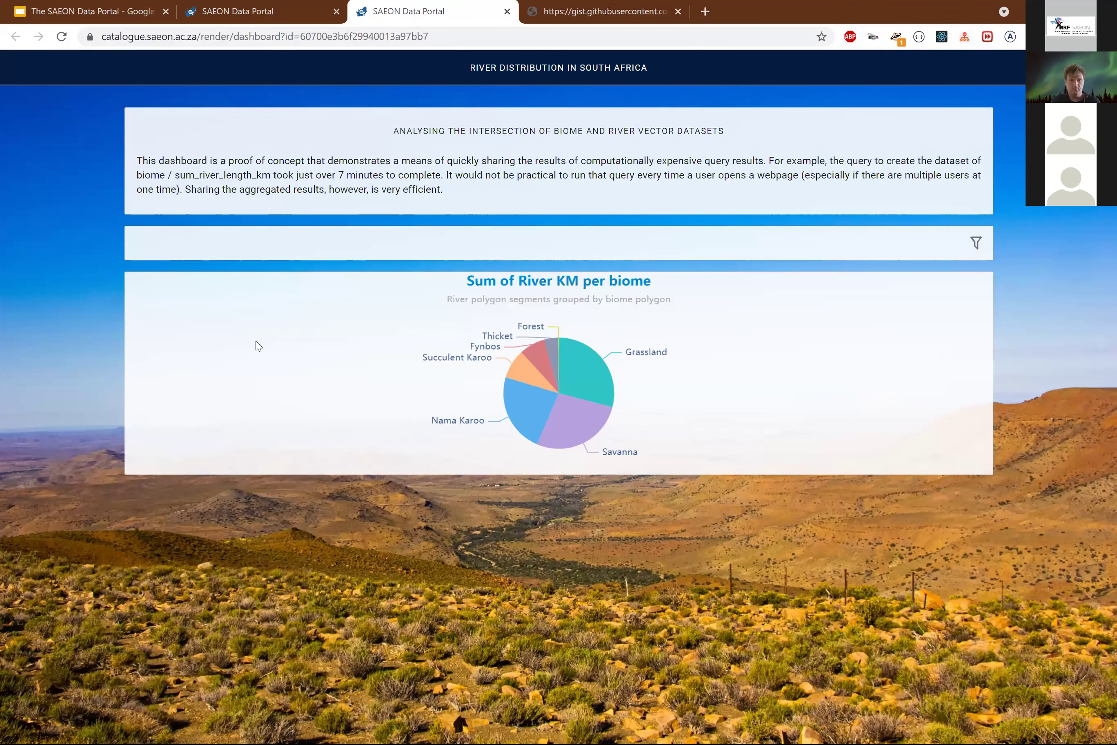
key("ctrl+shift+Tab")
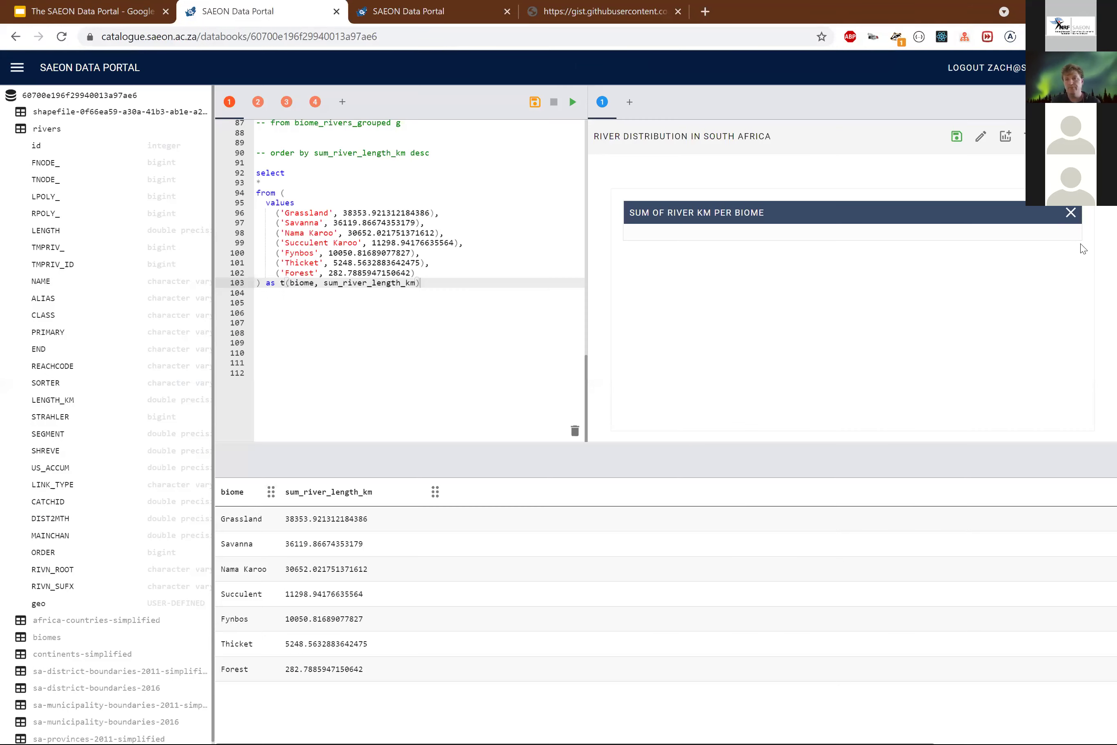
left_click_drag(1076, 234, 1082, 263)
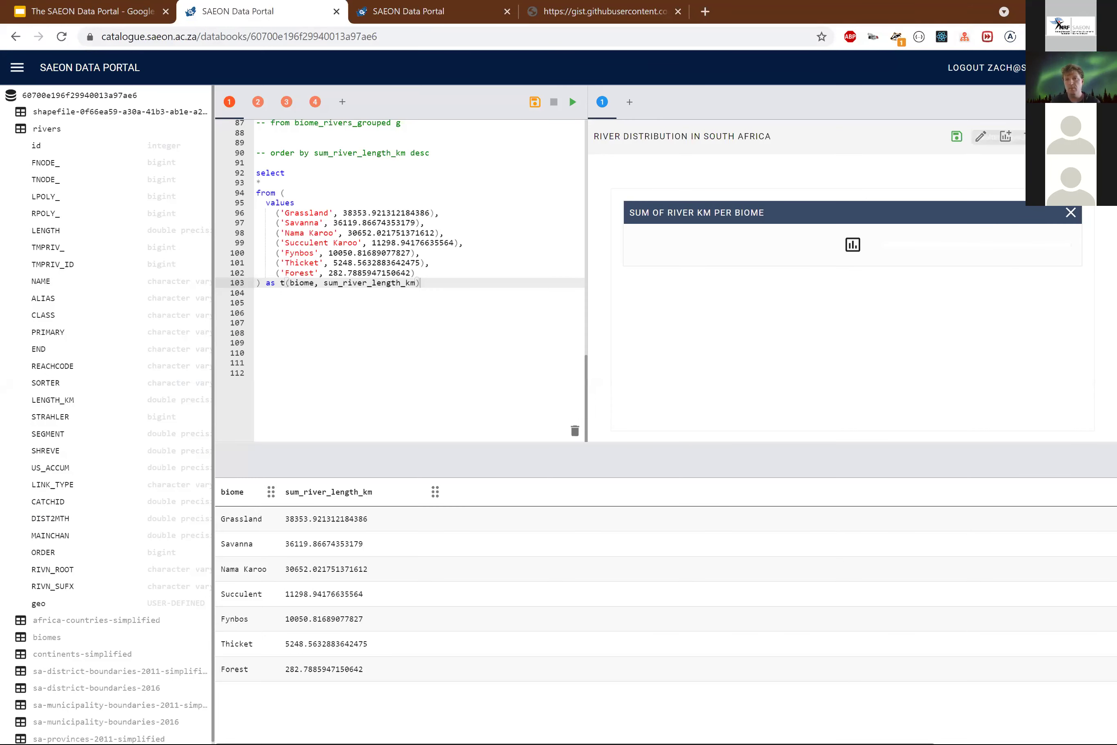
Create a filter named "biome" on the biome column and add it to the River distribution in South Africa dashboard.
left_click(1023, 137)
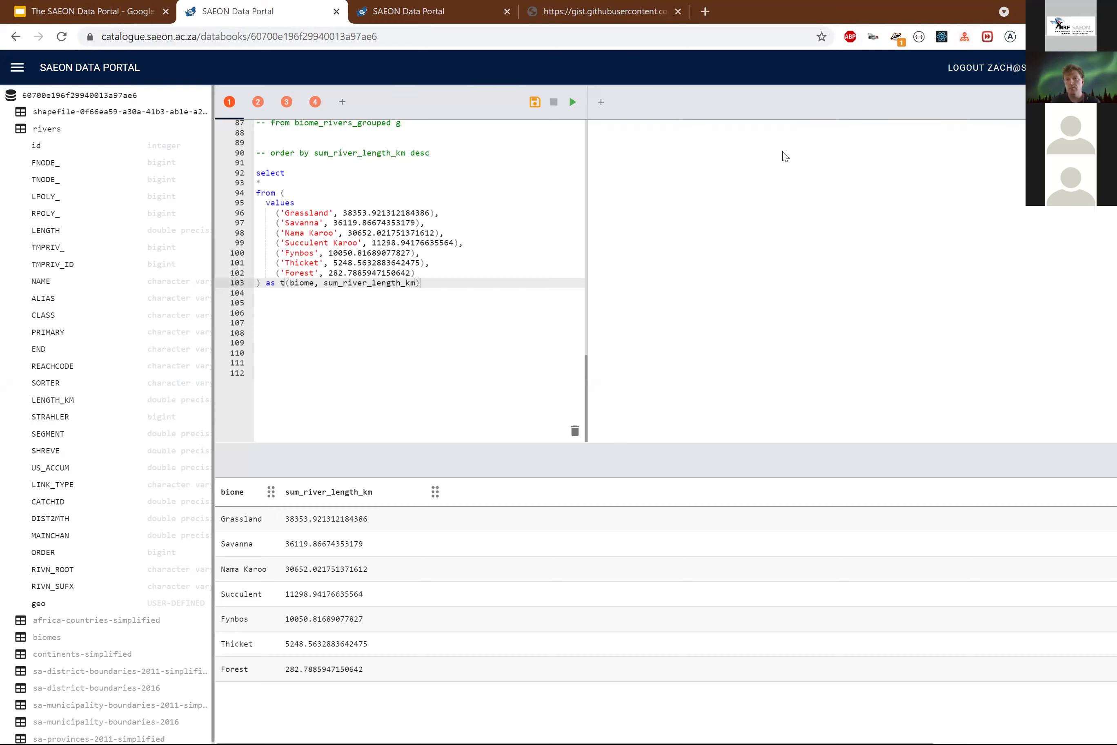
left_click(601, 102)
left_click(423, 365)
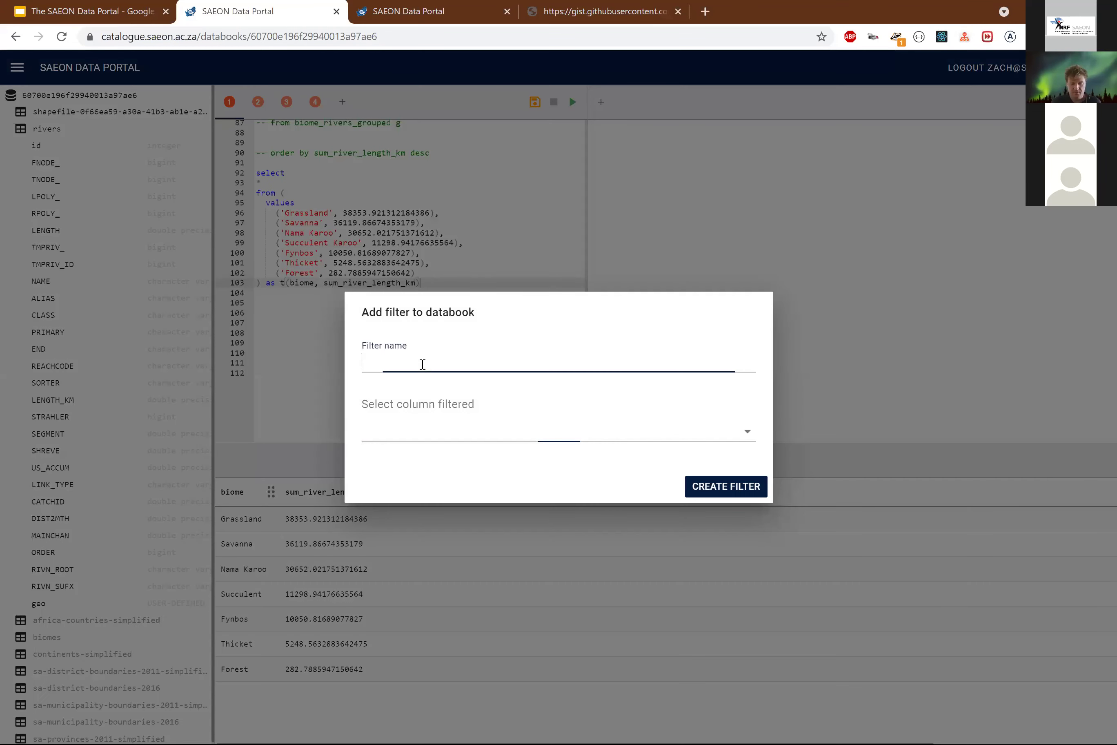
type("biome")
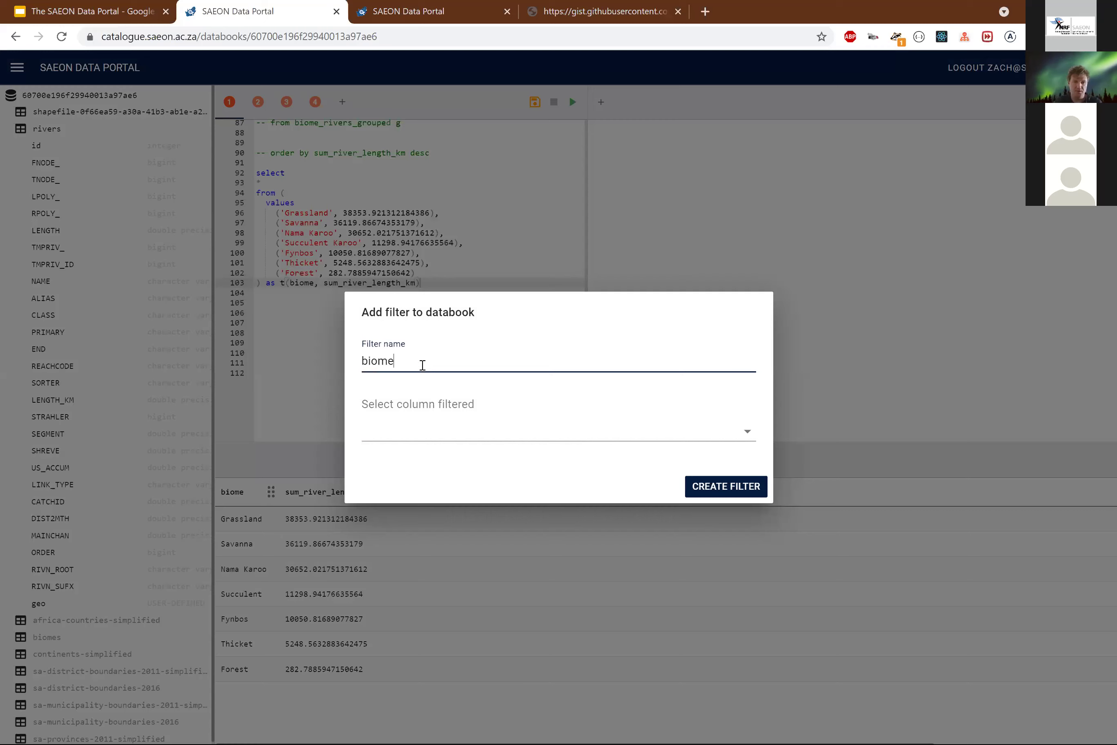
left_click(423, 439)
left_click(441, 464)
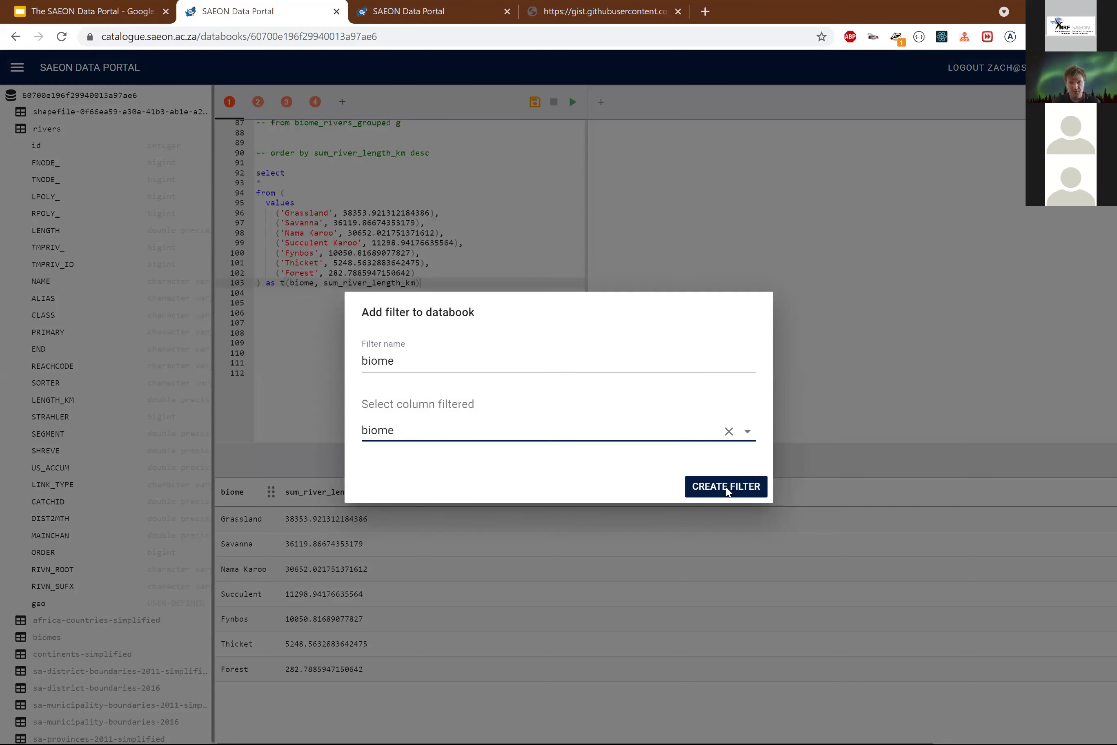
left_click(724, 488)
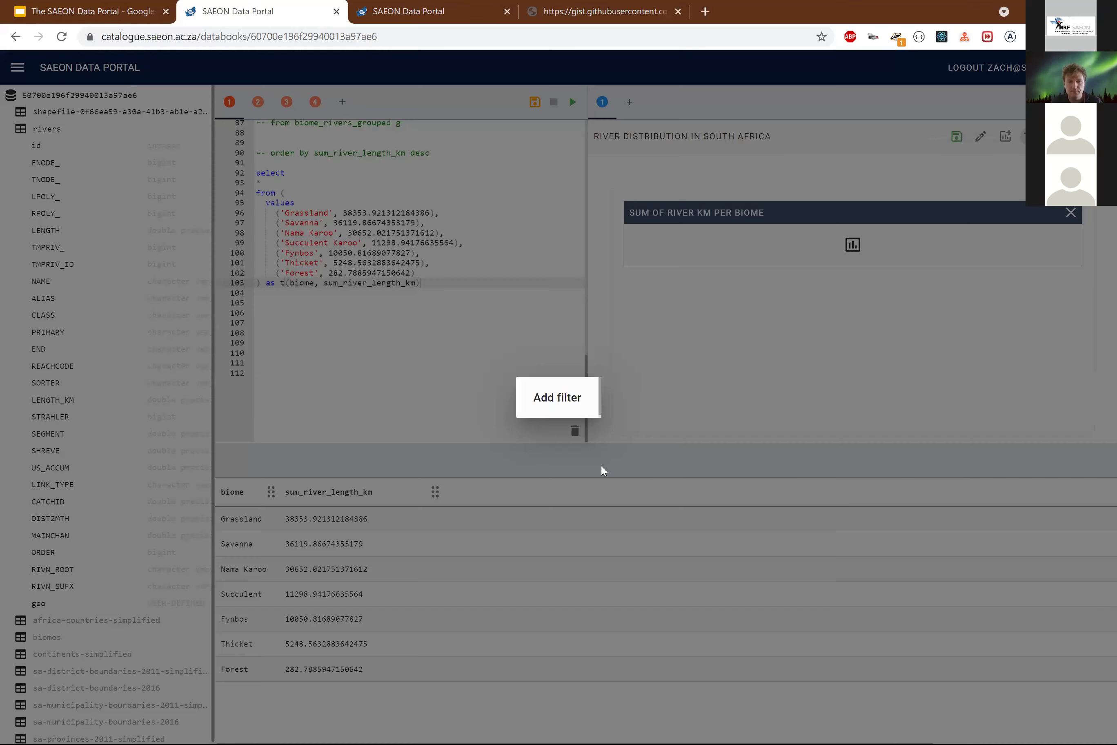
left_click(901, 174)
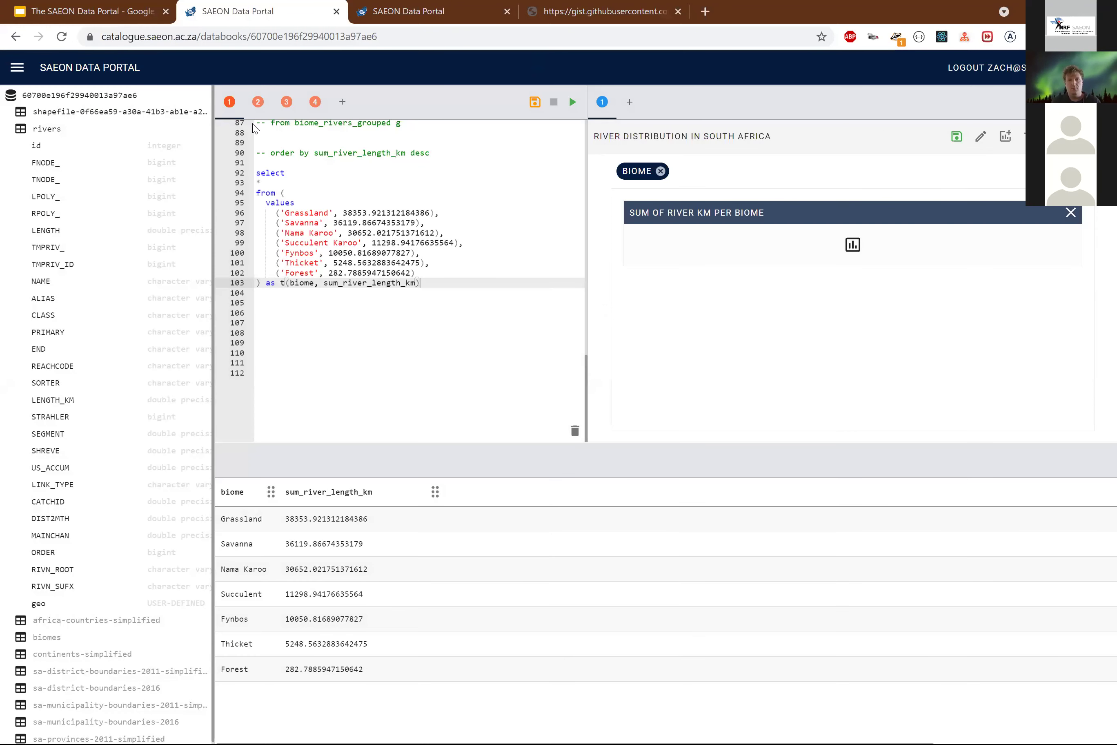
Reload the rendered dashboard page, filter it to Savanna, Succulent Karoo, Fynbos, Thicket and Forest, and return to the databook.
key("ctrl+Tab")
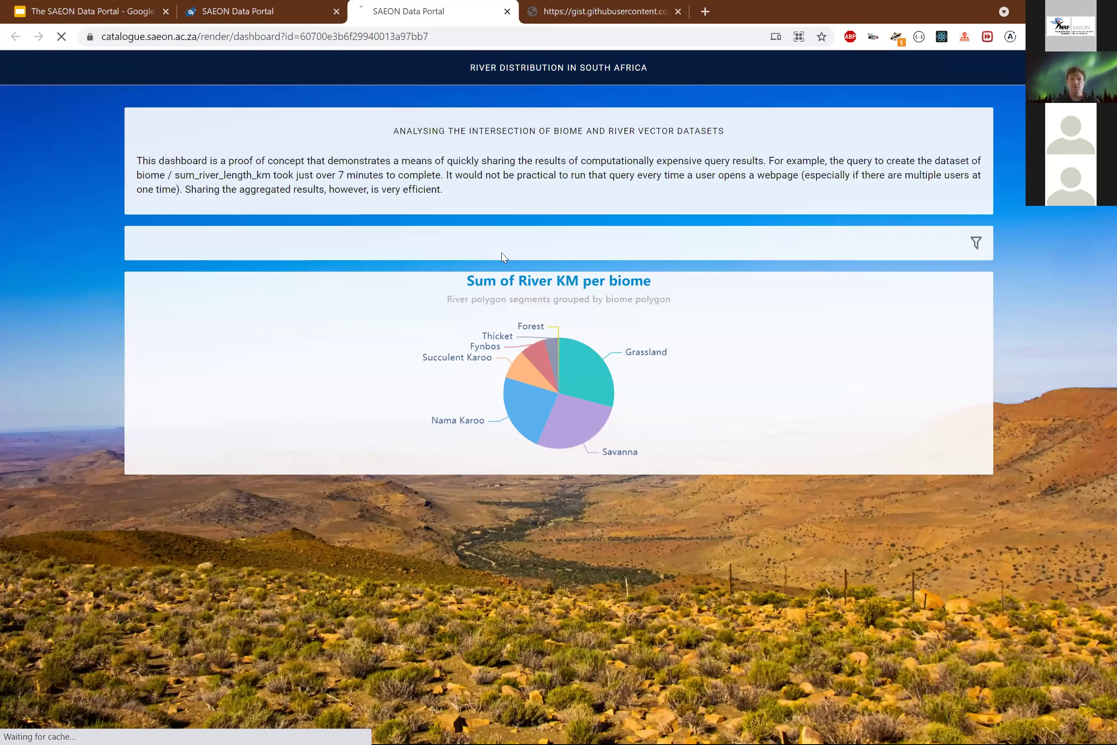
key("F5")
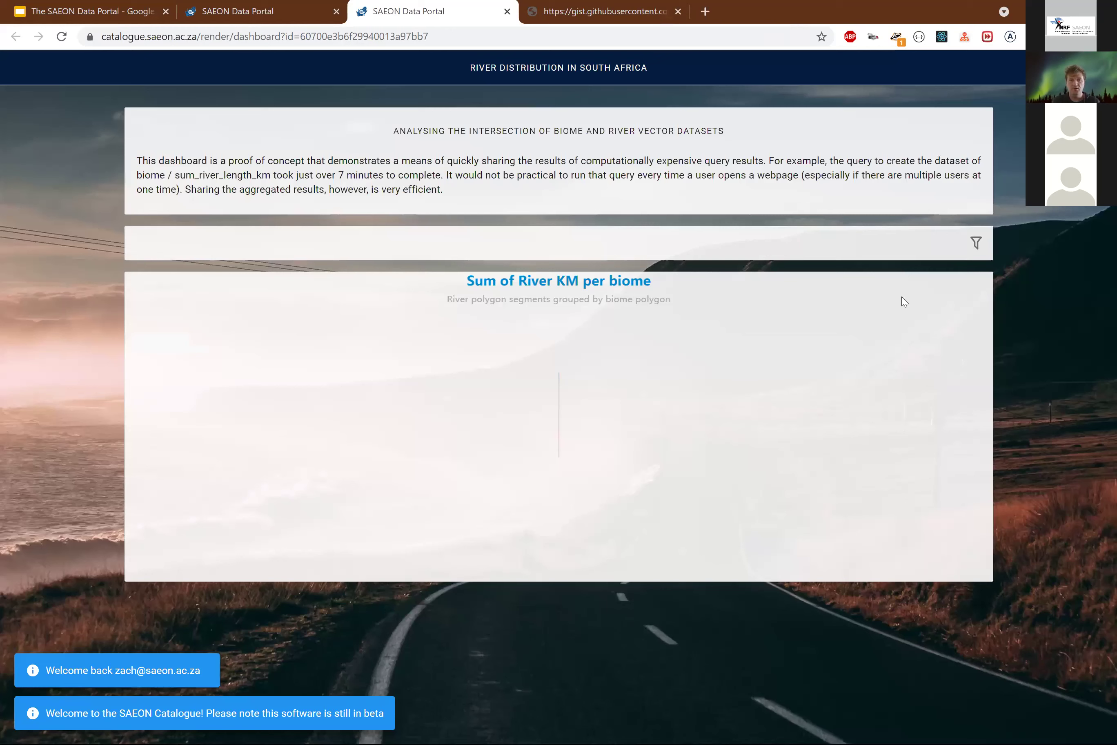
left_click(976, 242)
left_click(1016, 117)
left_click(973, 169)
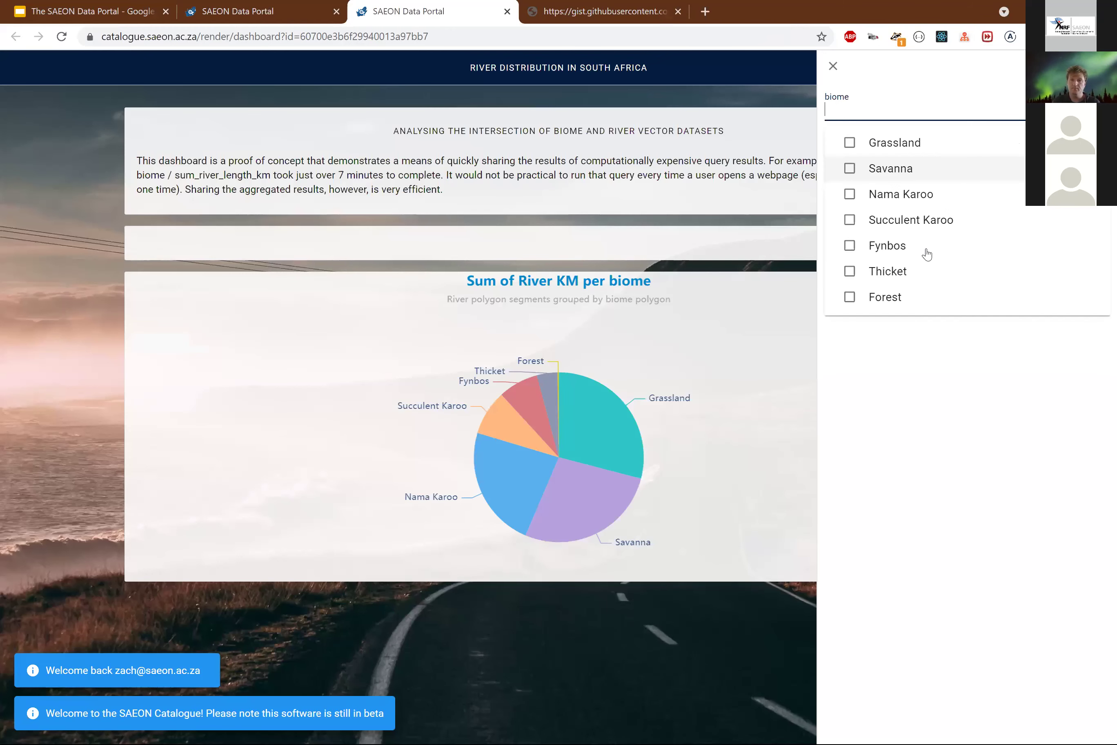
left_click(904, 220)
left_click(894, 246)
left_click(911, 296)
left_click(904, 272)
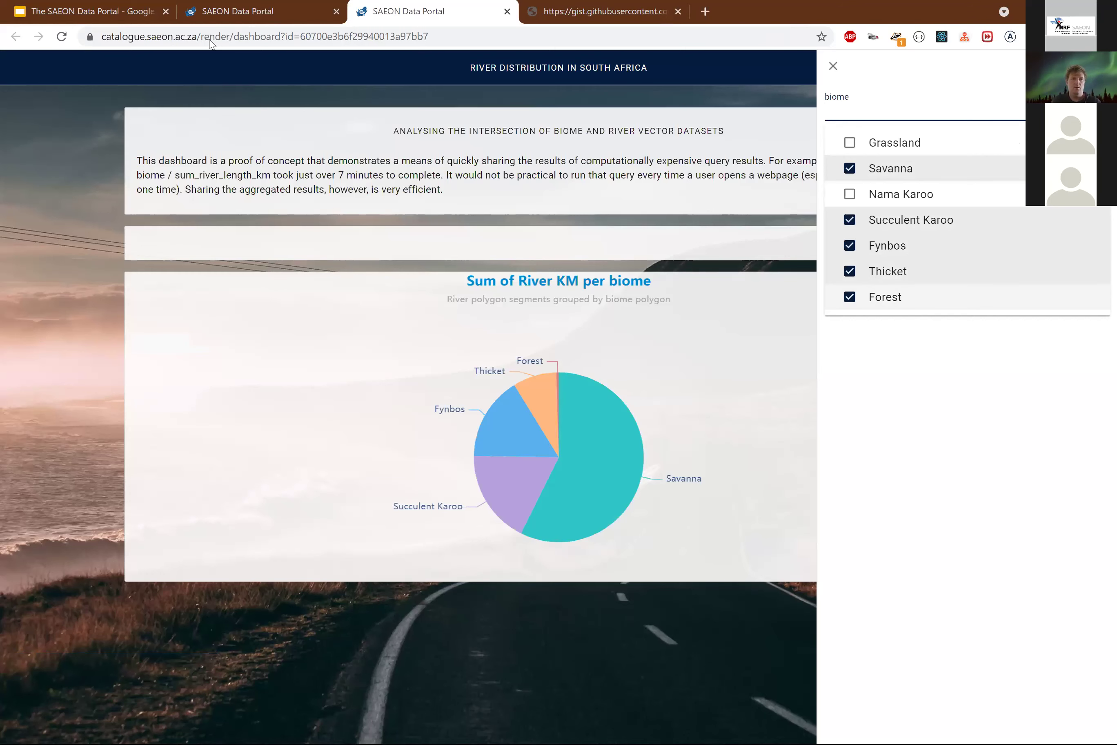
key("Escape")
key("ctrl+shift+Tab")
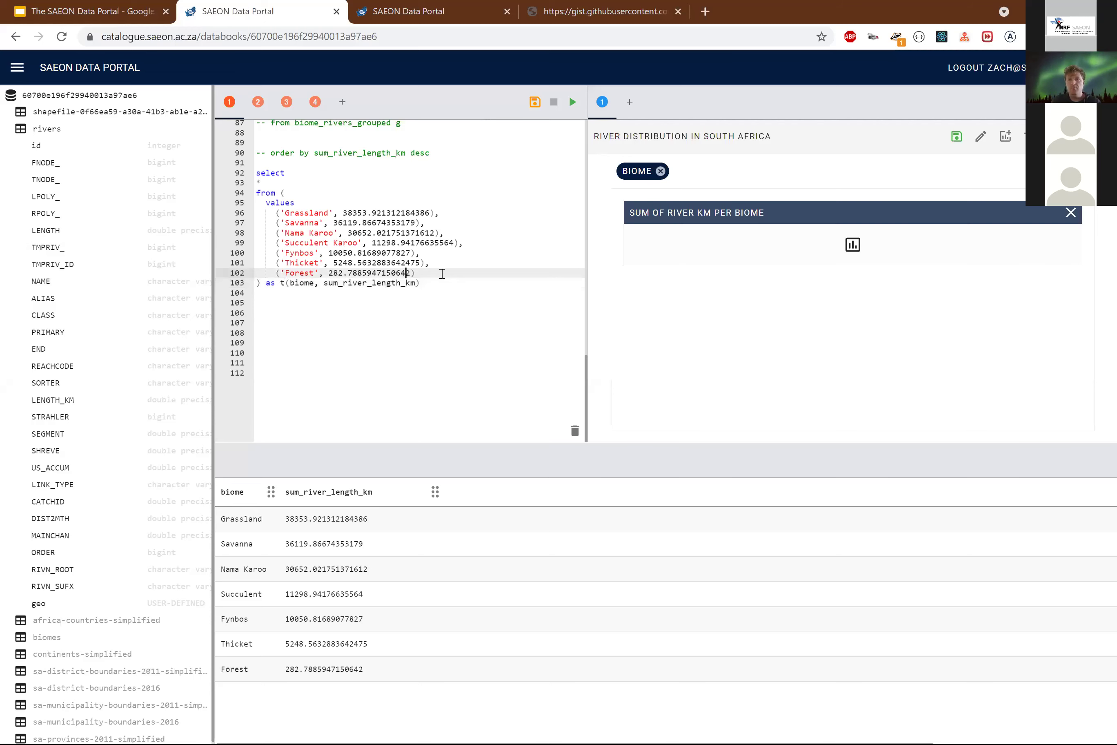
key("Down")
key("Down")
key("Down")
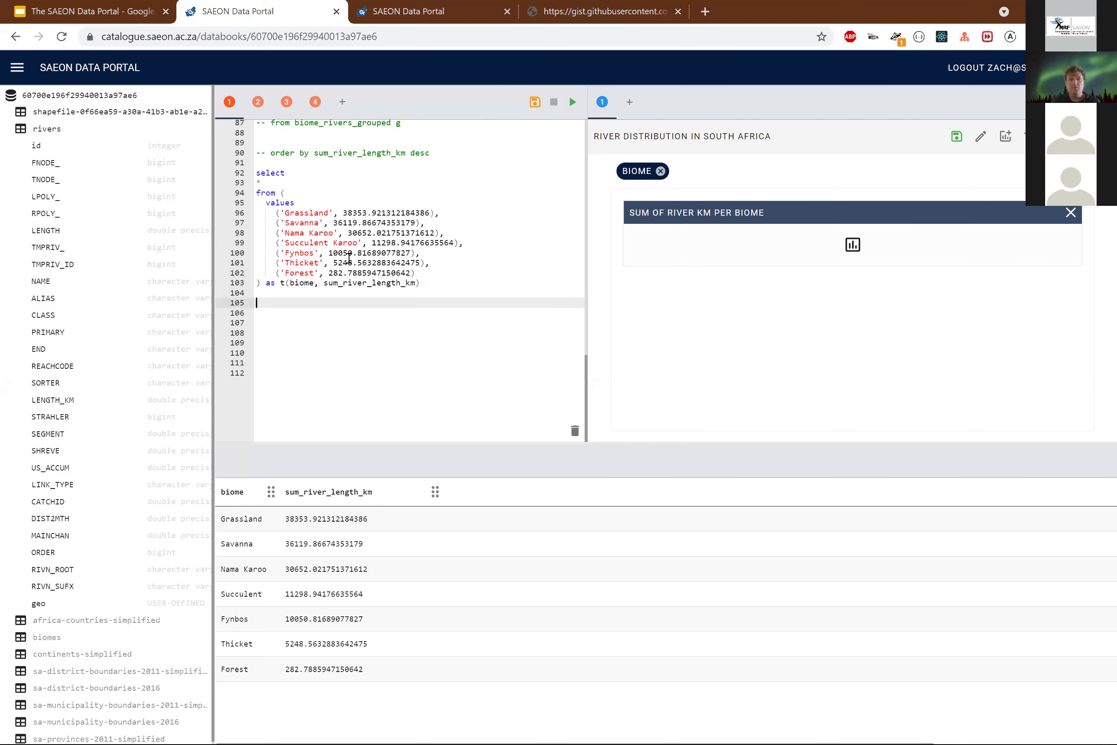
Open the second query, which simplifies the biome geometries with ST_Simplify at 0.2, and run it.
left_click(260, 103)
left_click(320, 276)
scroll(321, 278, "down", 3)
scroll(315, 288, "up", 3)
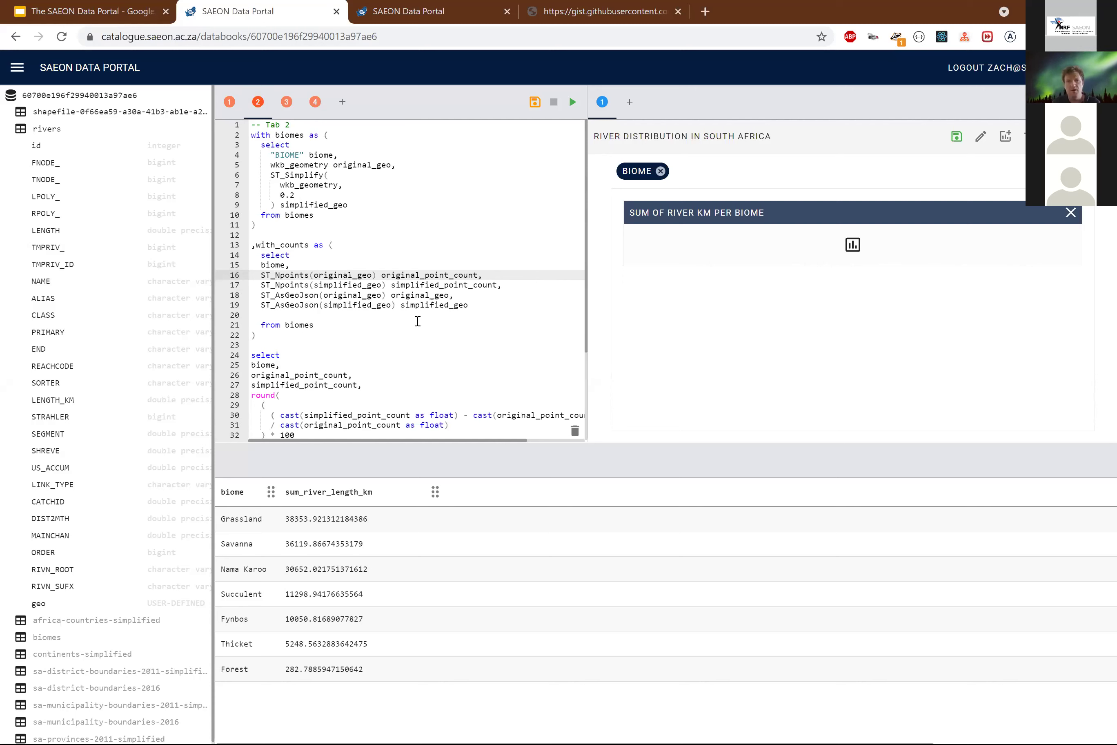
left_click(480, 224)
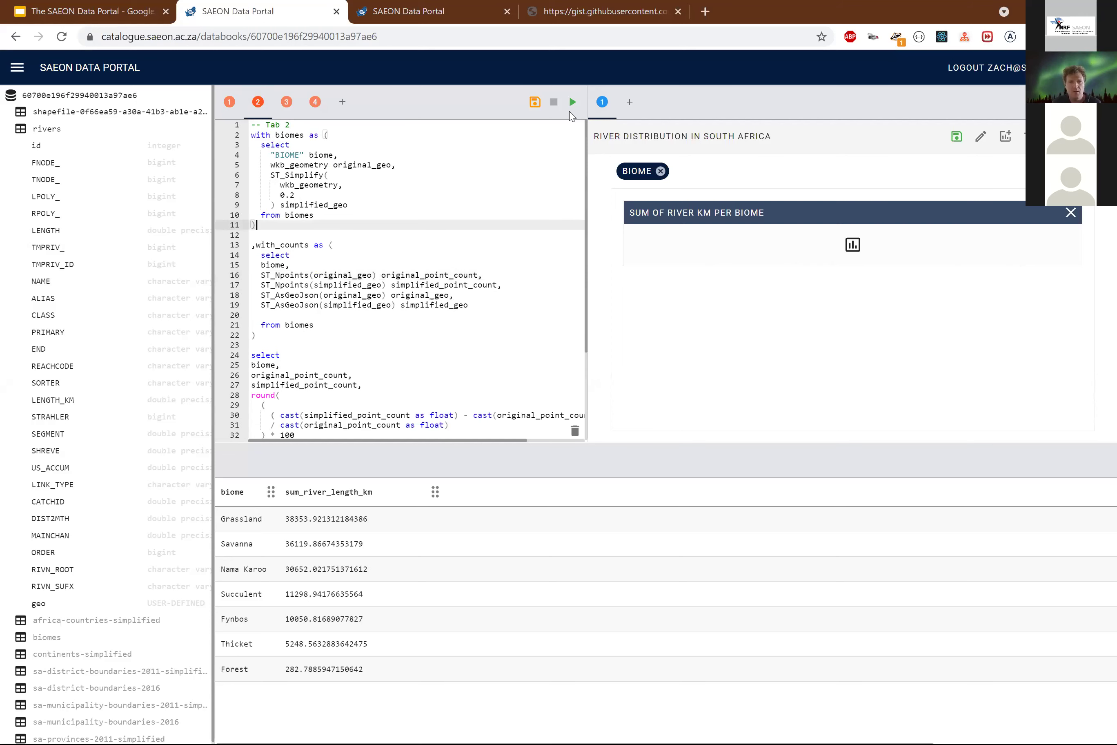
left_click(572, 101)
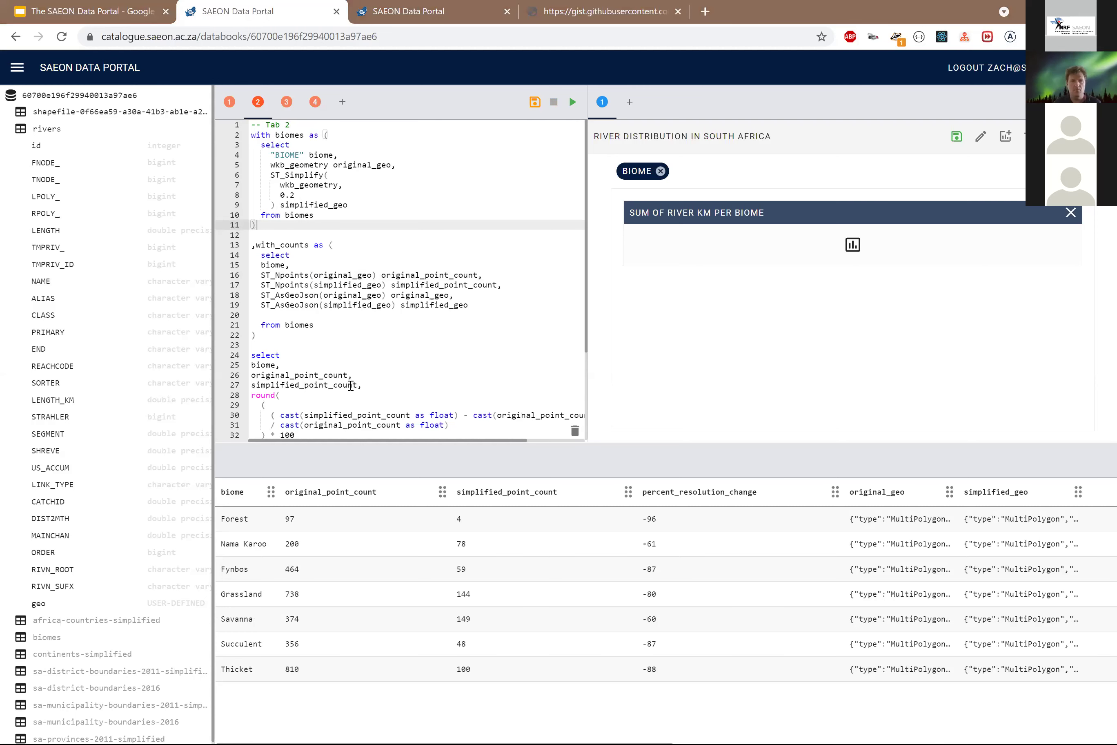
Review the rest of the Tab 2 query and look through the Tab 1 query that also simplifies the biome and river geometries.
left_click(436, 365)
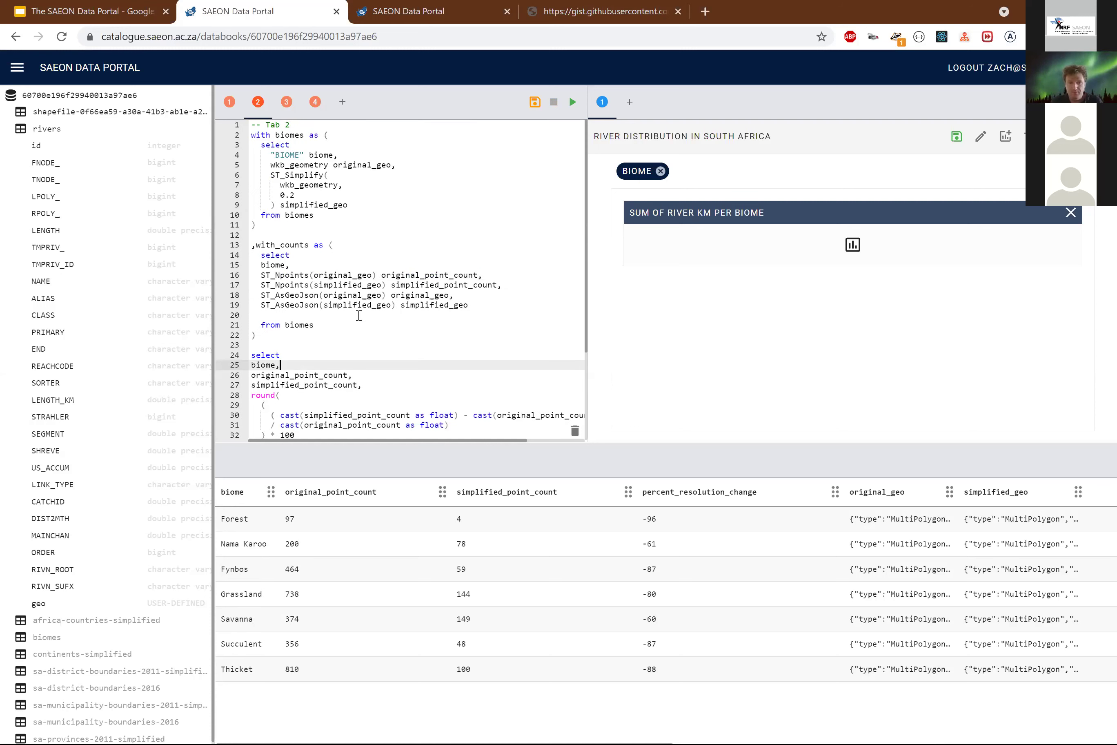
scroll(361, 342, "down", 3)
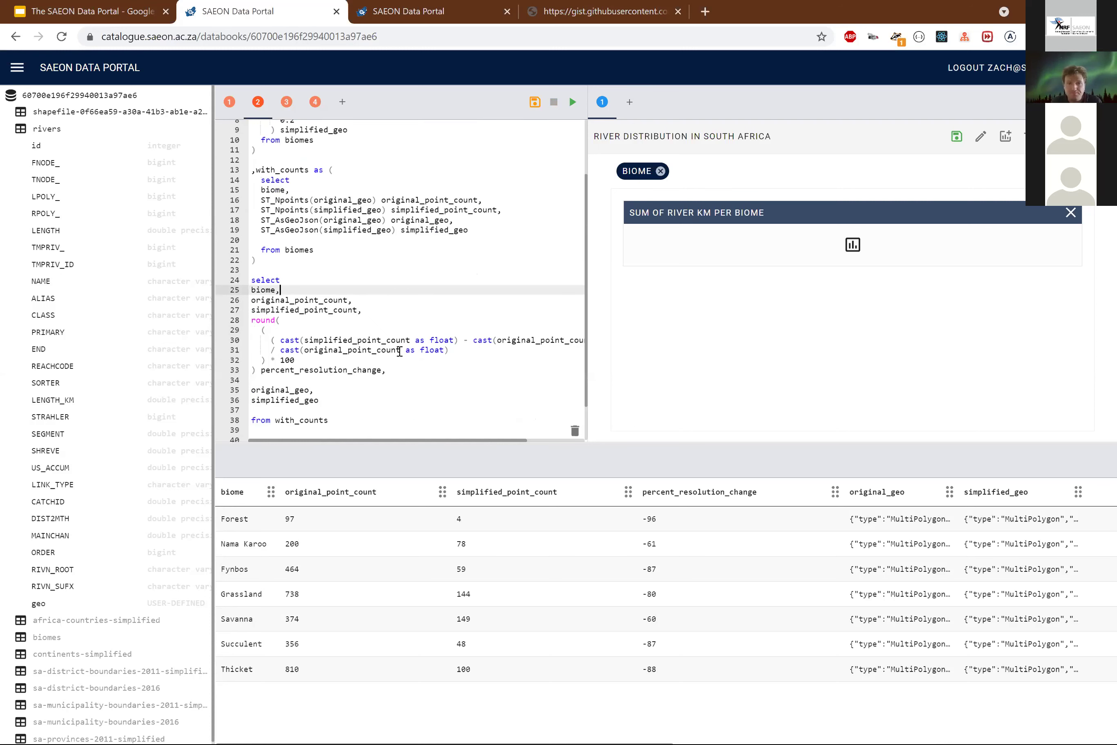
scroll(373, 302, "up", 3)
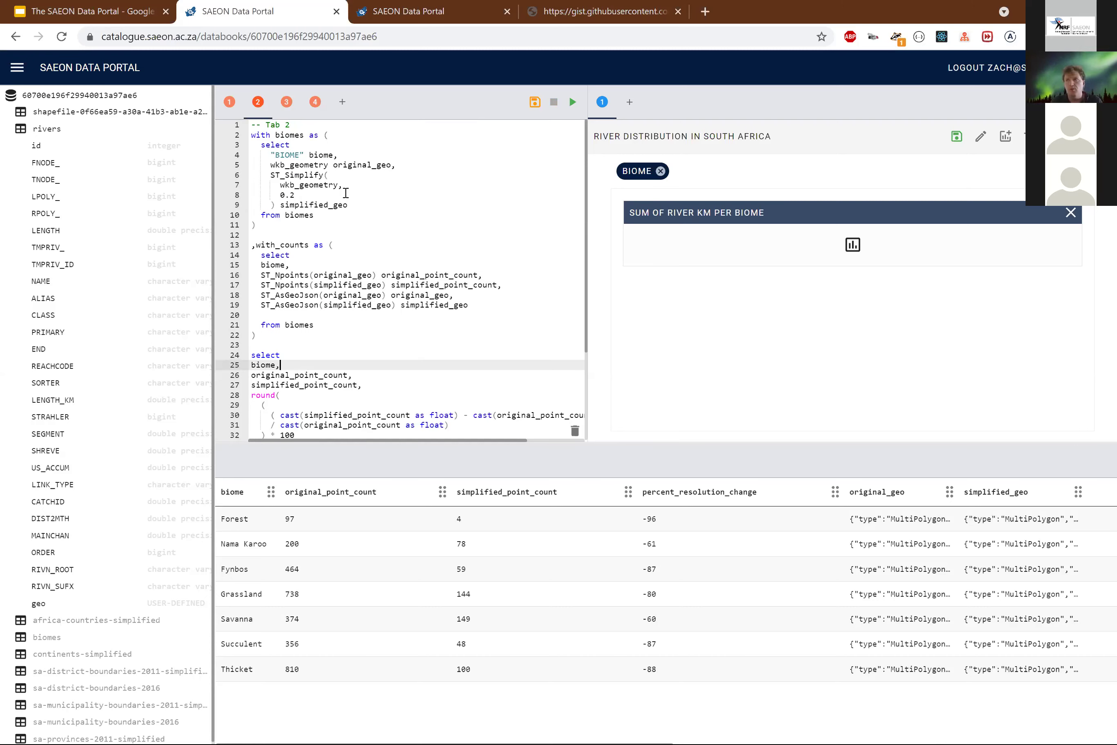
left_click(231, 103)
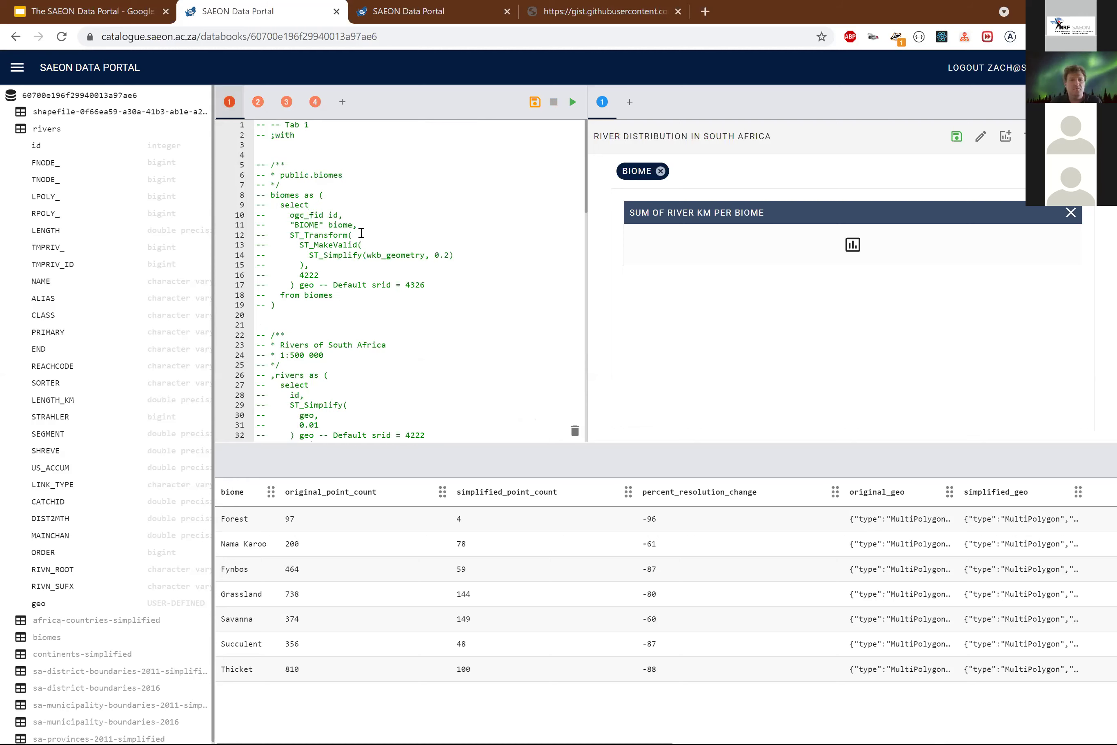
scroll(361, 233, "down", 14)
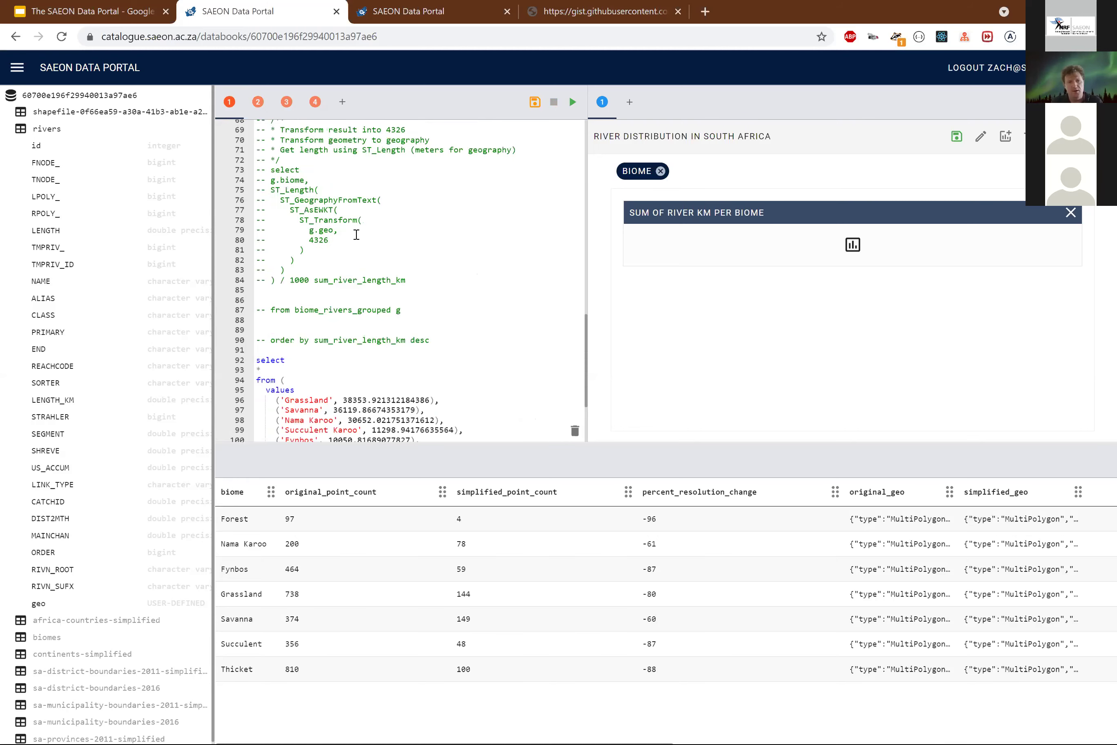
scroll(356, 234, "up", 14)
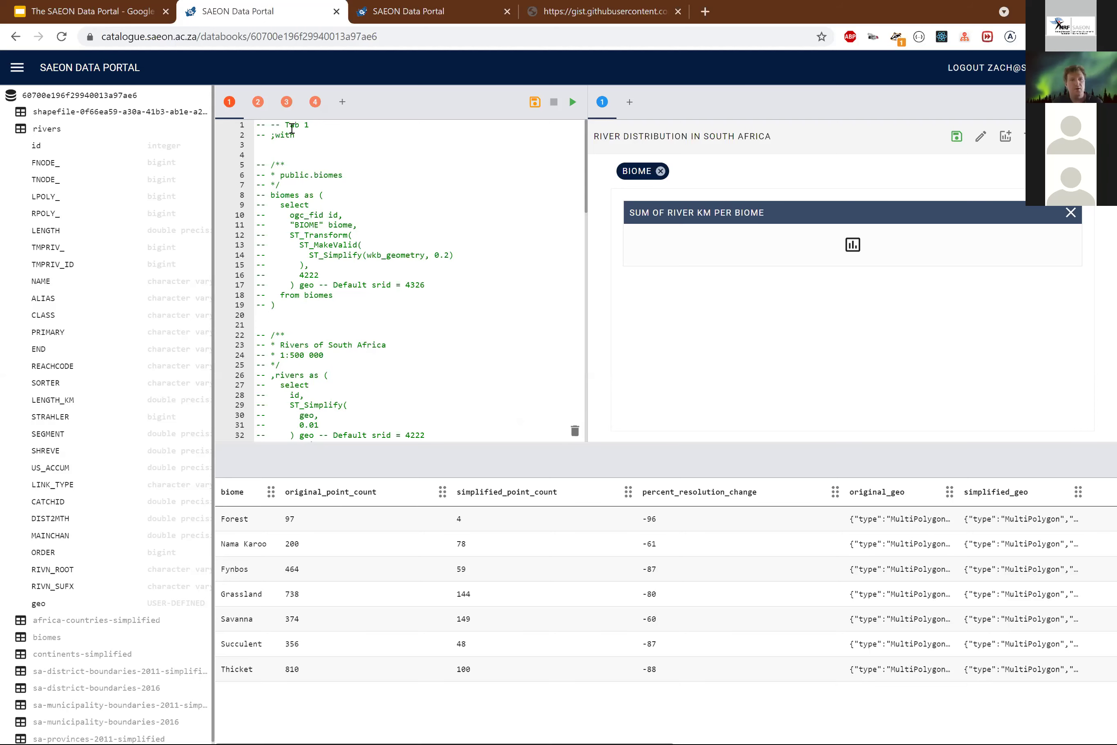
Return to the Tab 2 query and compare the original_point_count, simplified_point_count and percent_resolution_change columns in its results.
left_click(257, 102)
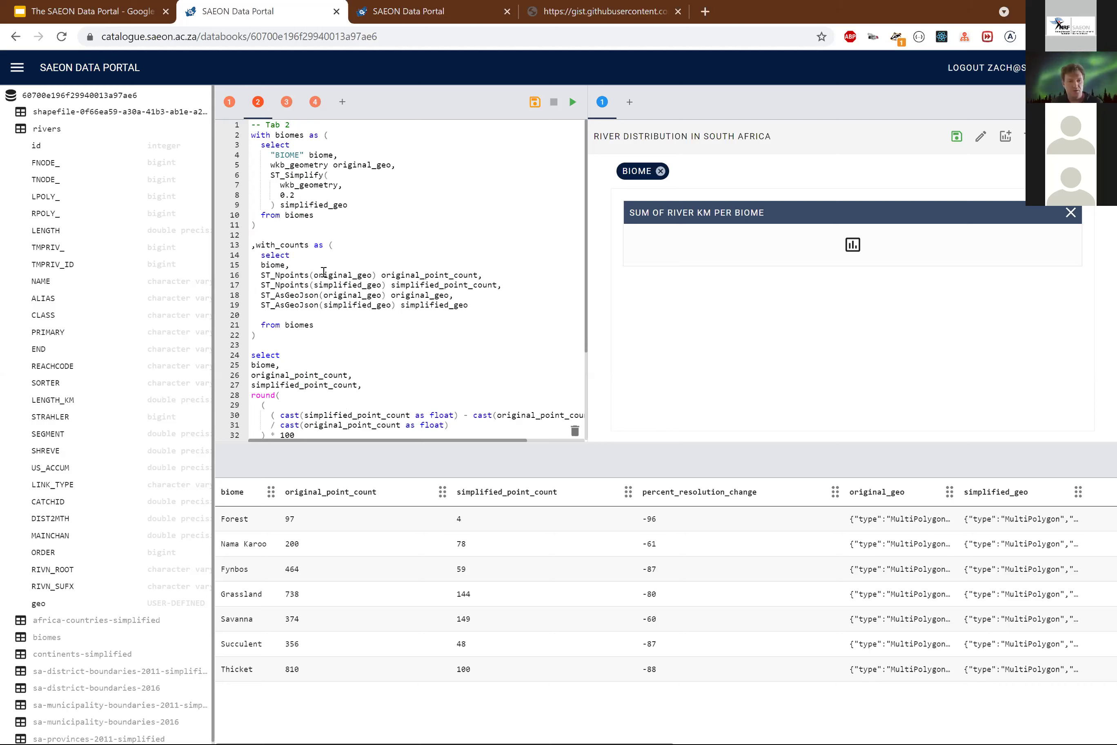
scroll(308, 185, "down", 2)
left_click_drag(383, 497, 285, 505)
scroll(292, 348, "up", 2)
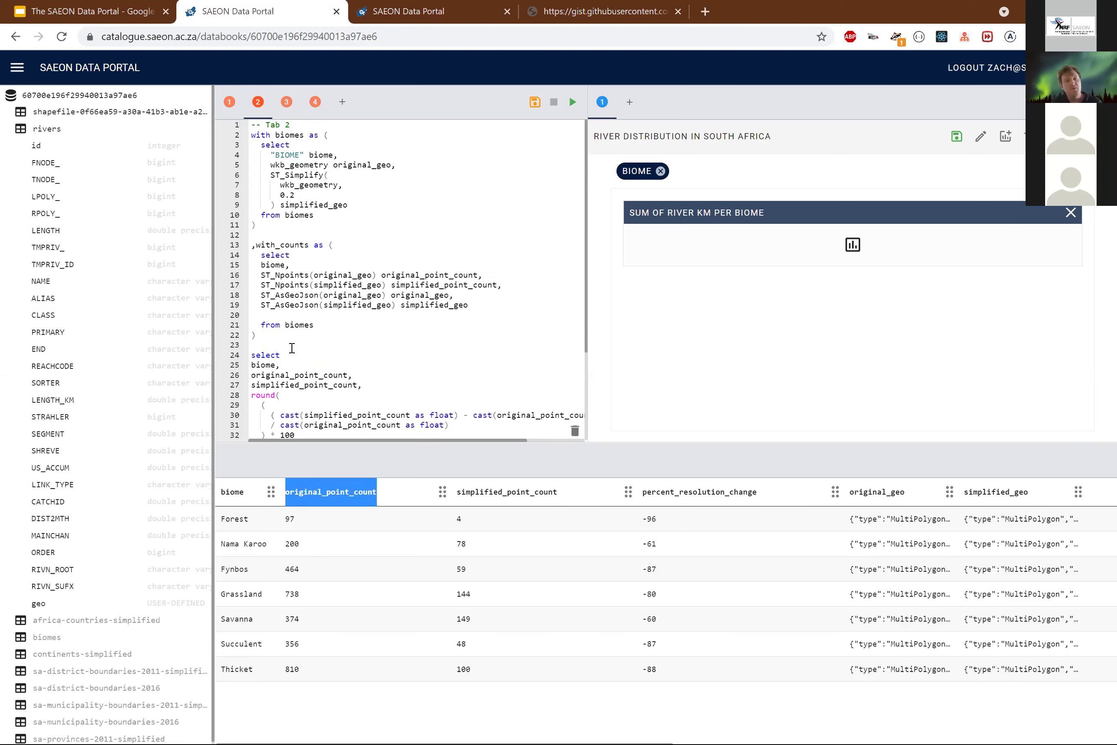
left_click_drag(559, 492, 460, 495)
left_click_drag(295, 523, 285, 524)
left_click_drag(464, 524, 452, 525)
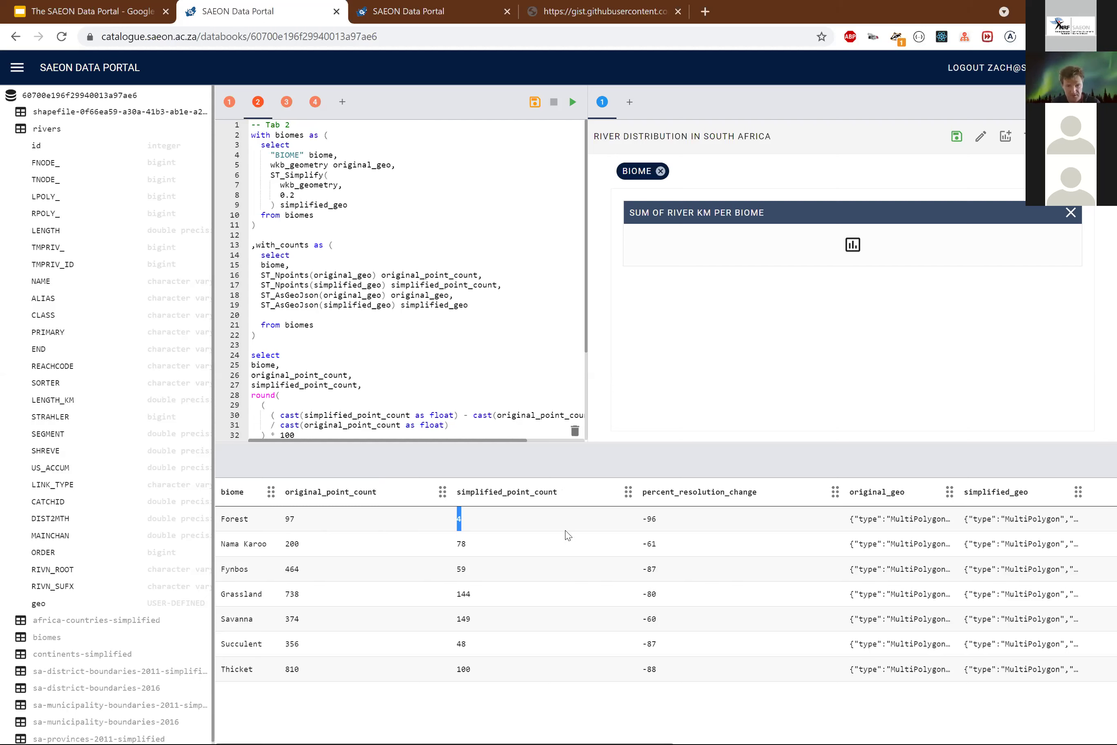
left_click_drag(766, 498, 644, 509)
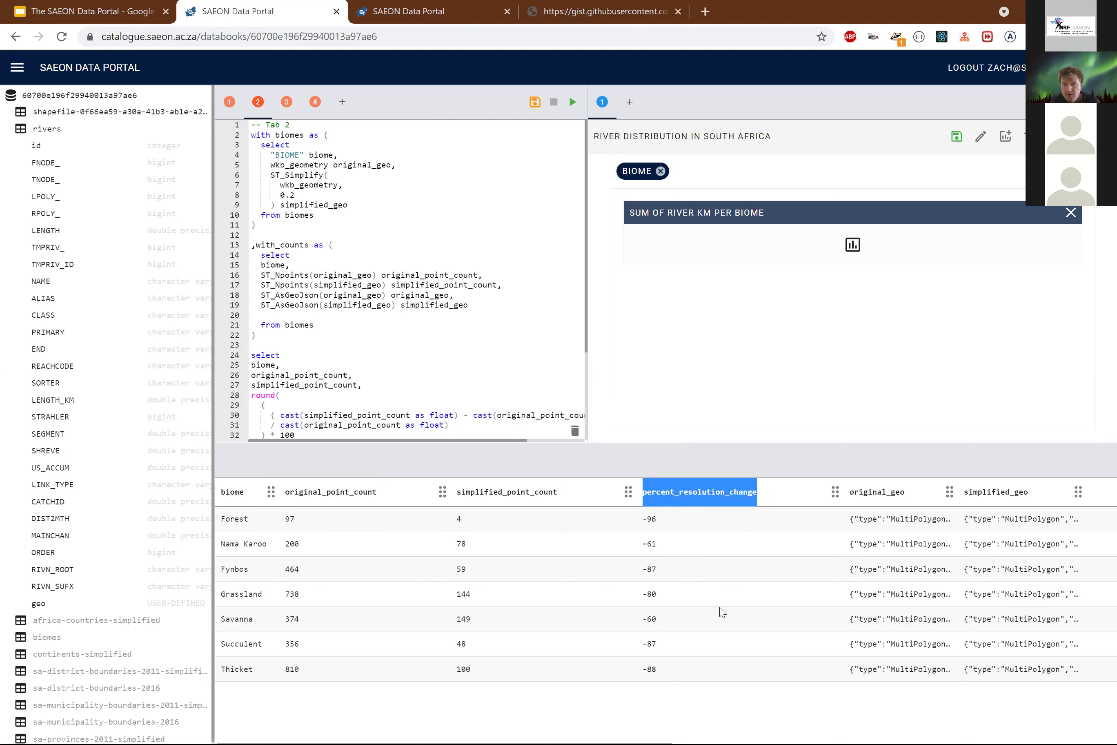
left_click(898, 537)
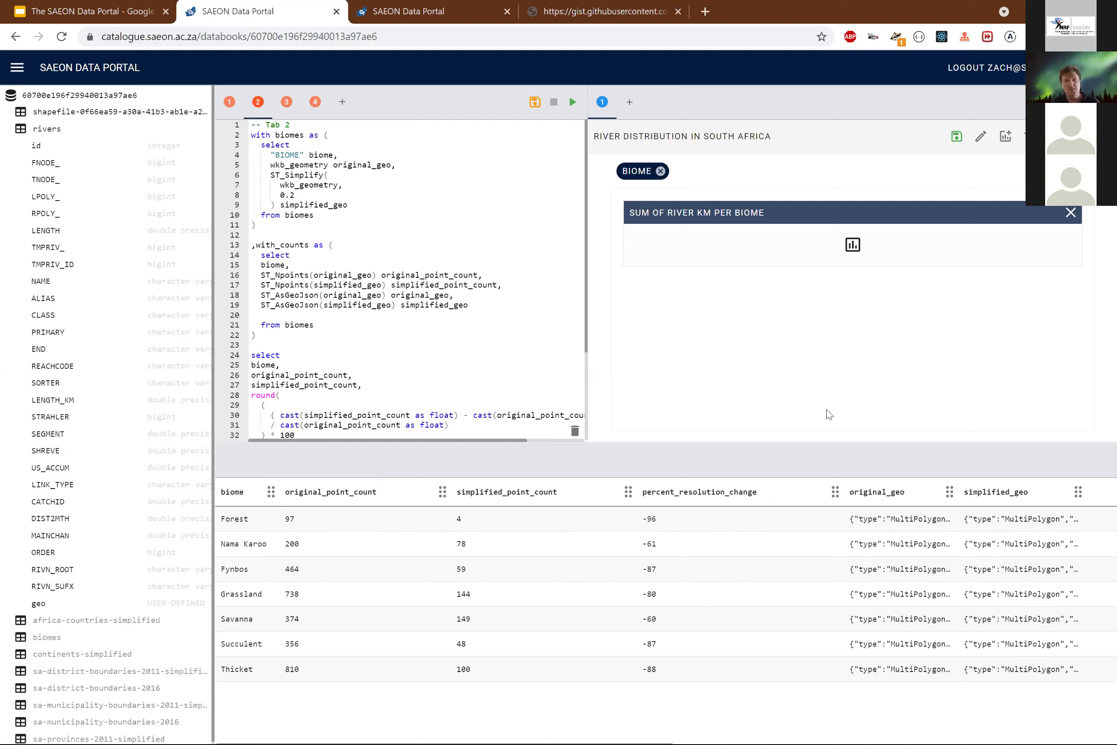
Start a new chart from the Tab 2 results, titled "Original biome polygons" with the description "no resolution reduction".
left_click(468, 224)
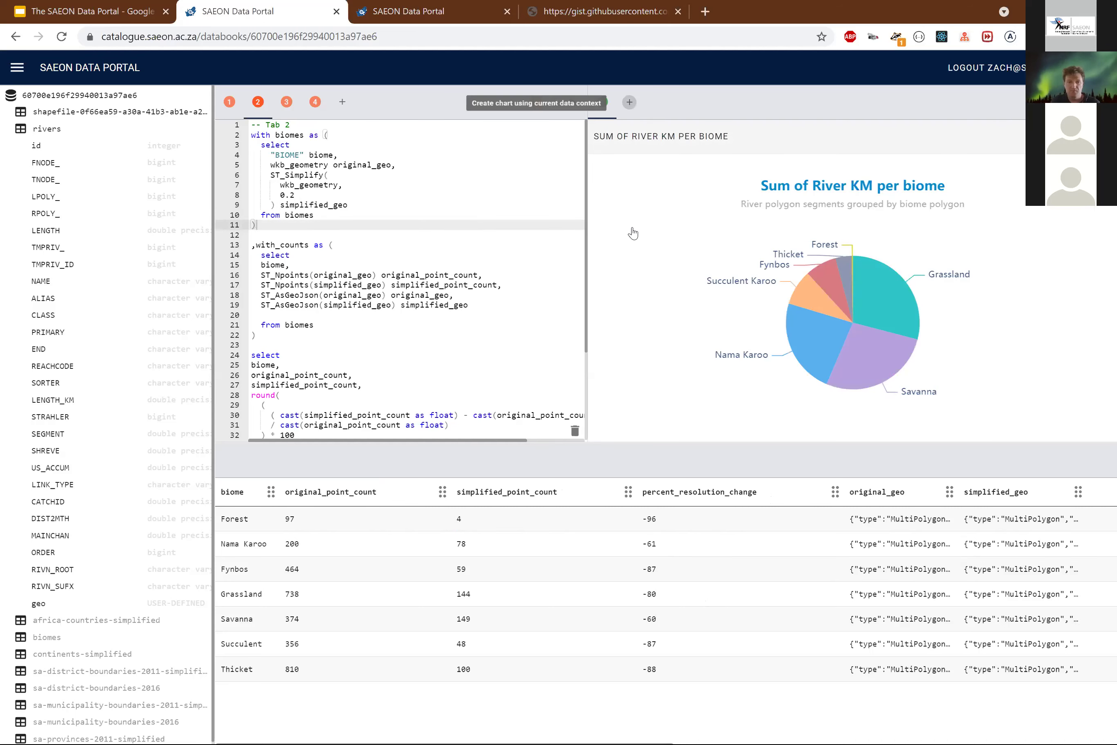
type("Orignal Biome")
key("BackSpace")
key("BackSpace")
key("BackSpace")
key("BackSpace")
key("BackSpace")
key("BackSpace")
key("BackSpace")
key("BackSpace")
key("BackSpace")
type("inal biome sp")
key("BackSpace")
key("BackSpace")
key("BackSpace")
type("polygons")
key("Tab")
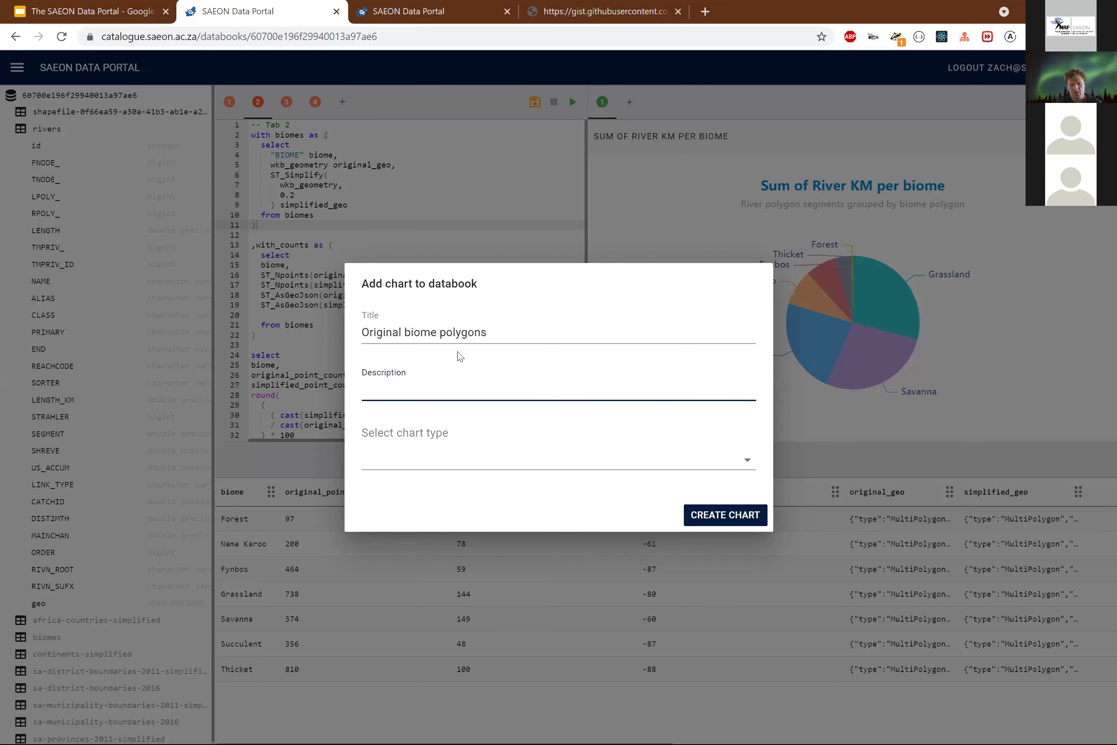
type("no resolution reduction")
key("Tab")
Create it as a map chart using biome for names, original_point_count for values and original_geo for the geometry.
left_click(415, 456)
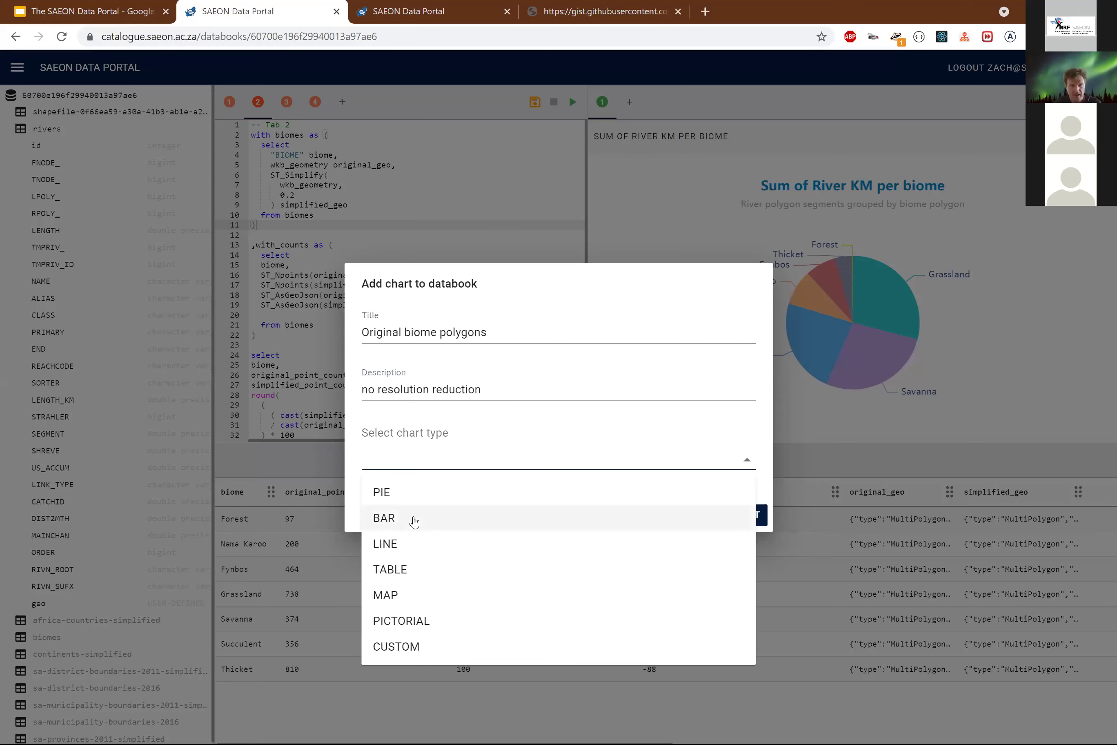
left_click(404, 596)
left_click(404, 427)
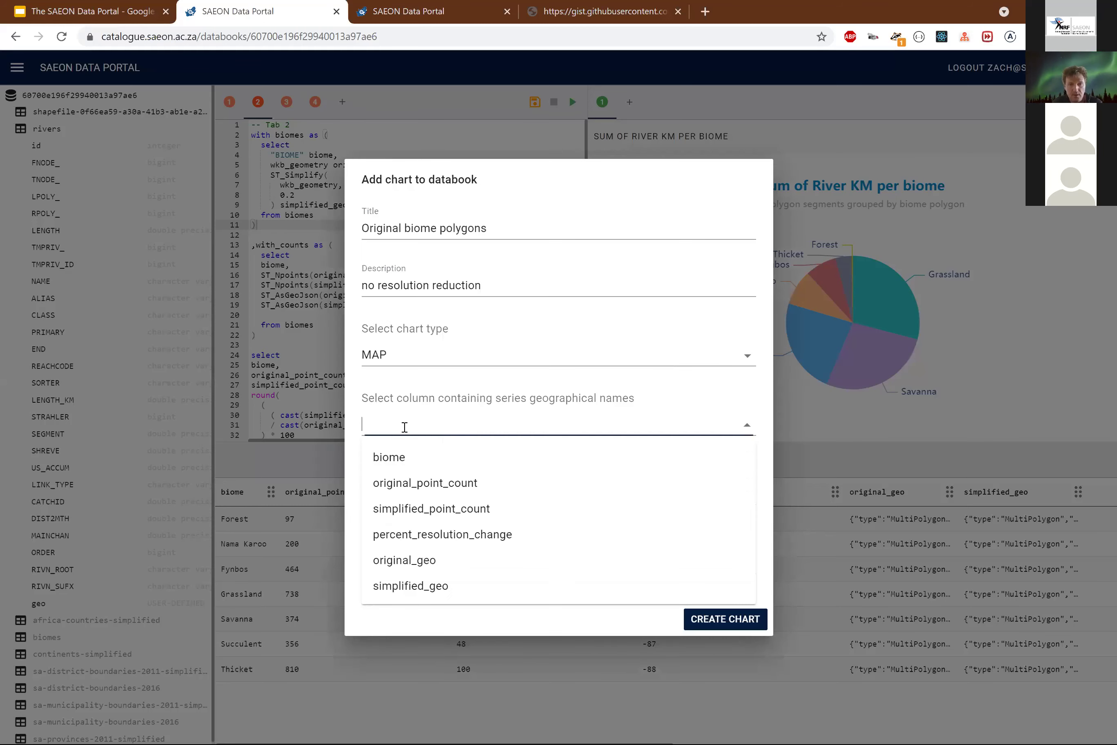
left_click(402, 457)
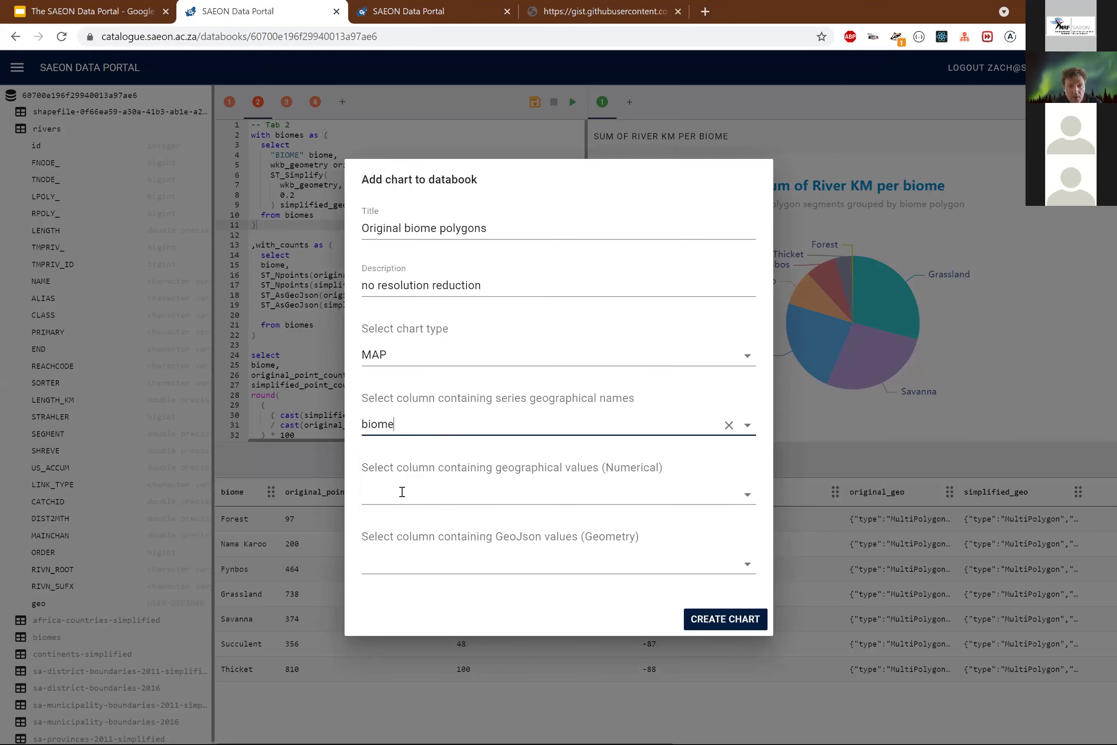
left_click(402, 492)
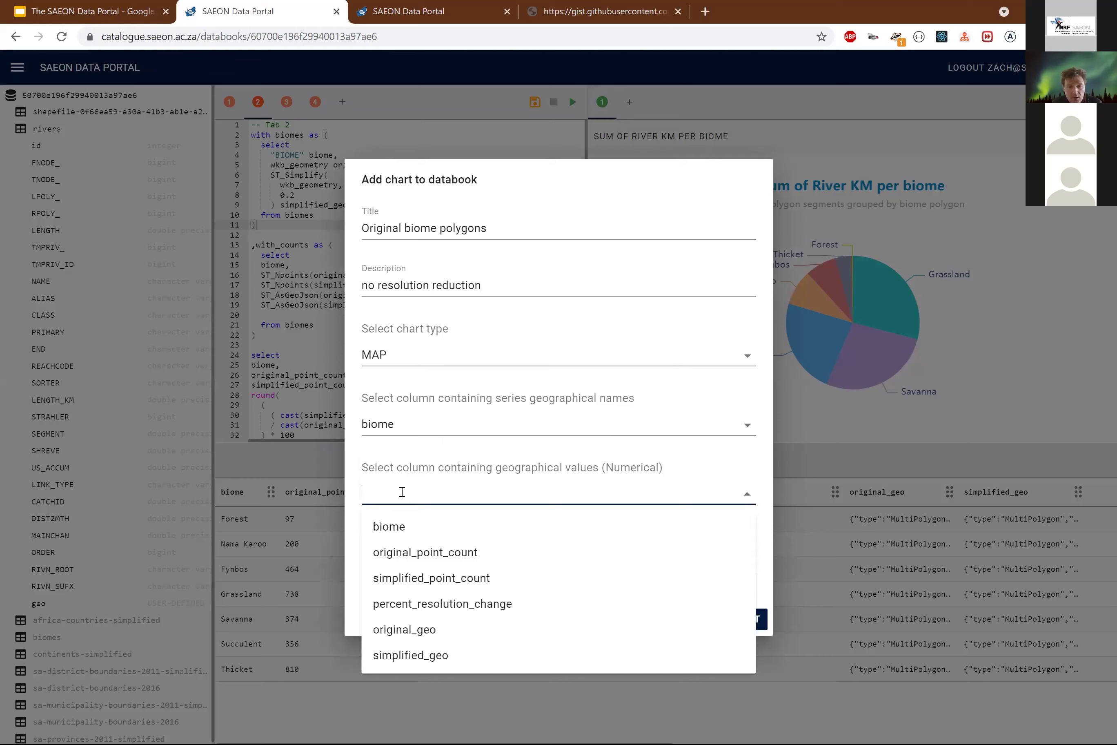
left_click(412, 557)
left_click(409, 569)
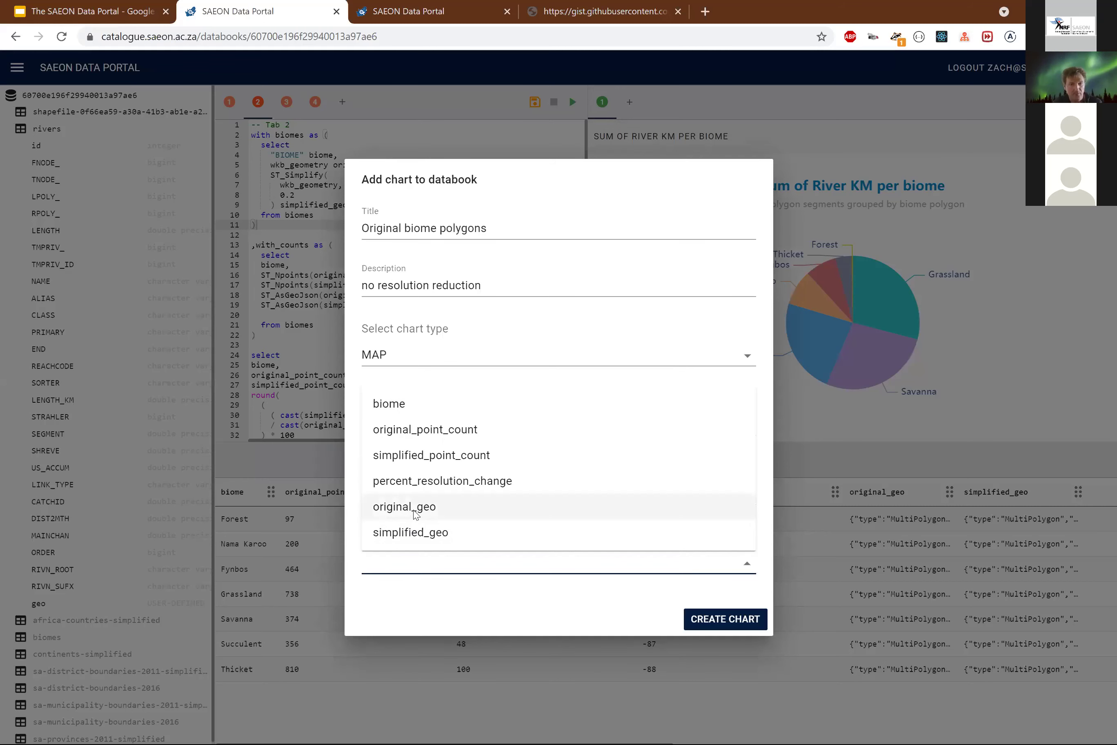
left_click(408, 506)
left_click(737, 623)
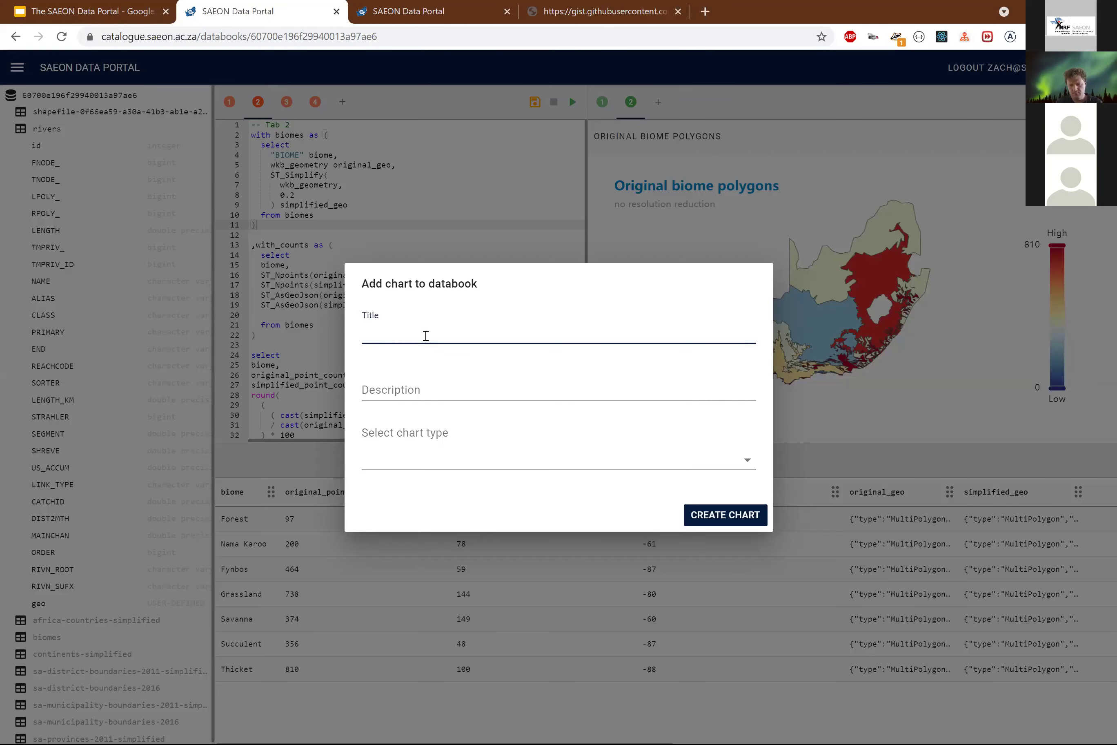
Title a second new chart "Simplified biome polygons" and describe it as "Resolution reduction".
type("Simplified ")
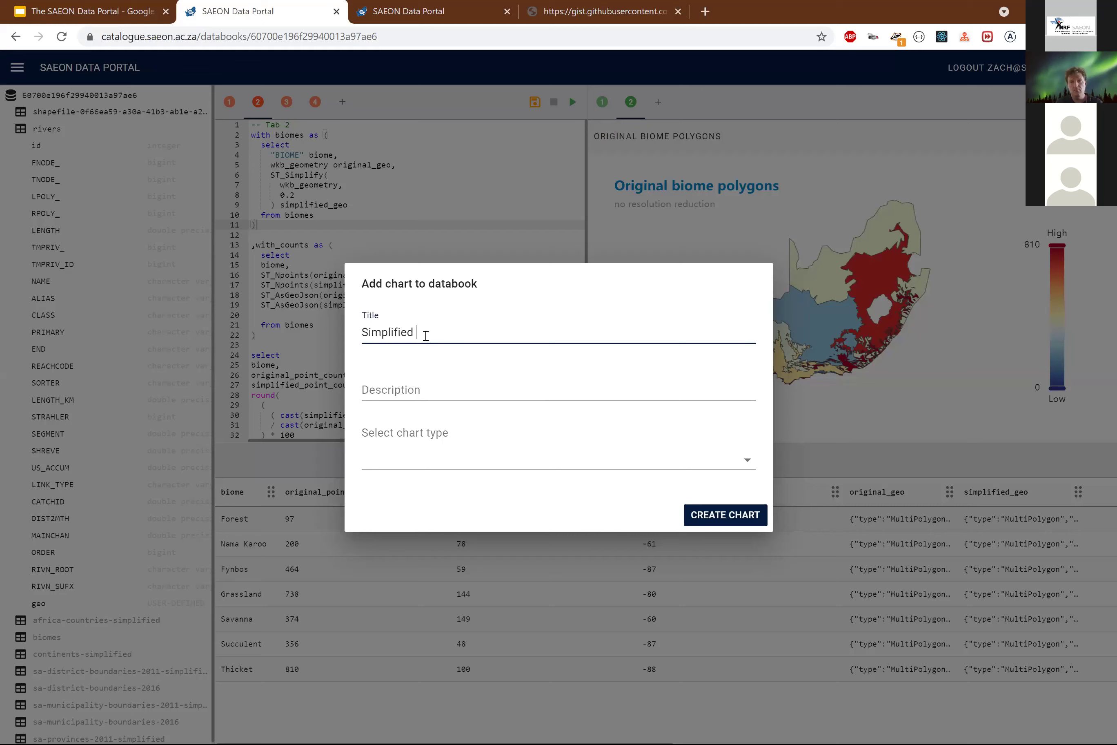
type("biome pol")
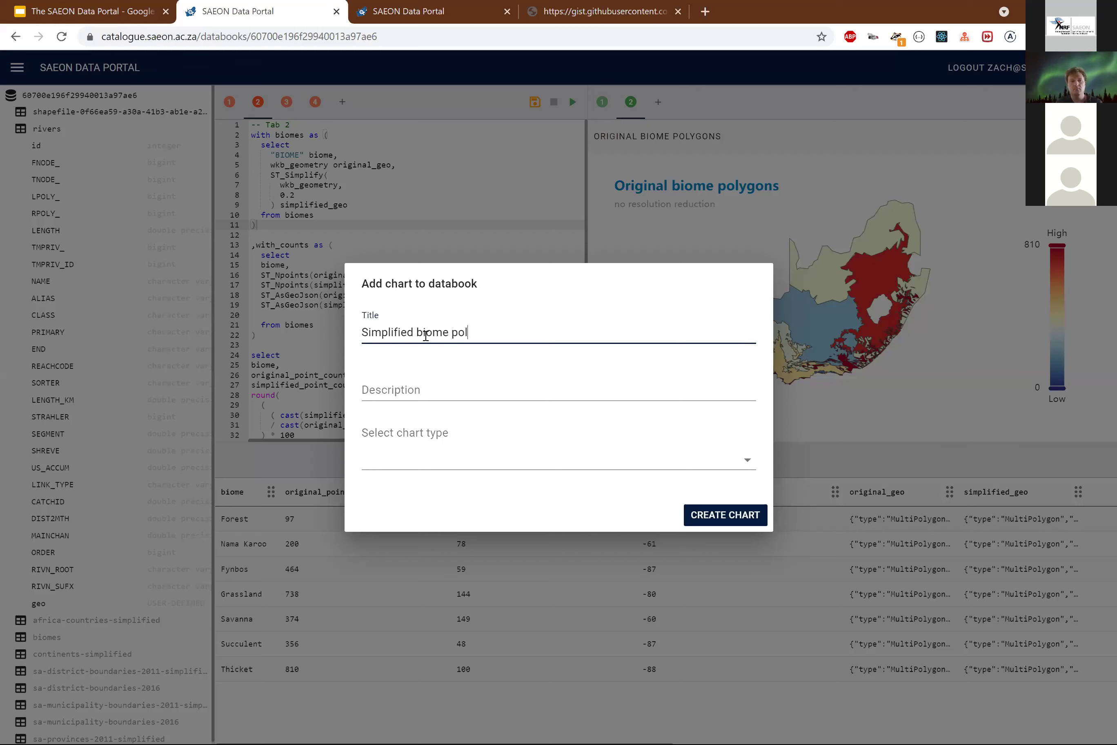
type("ygons")
key("Tab")
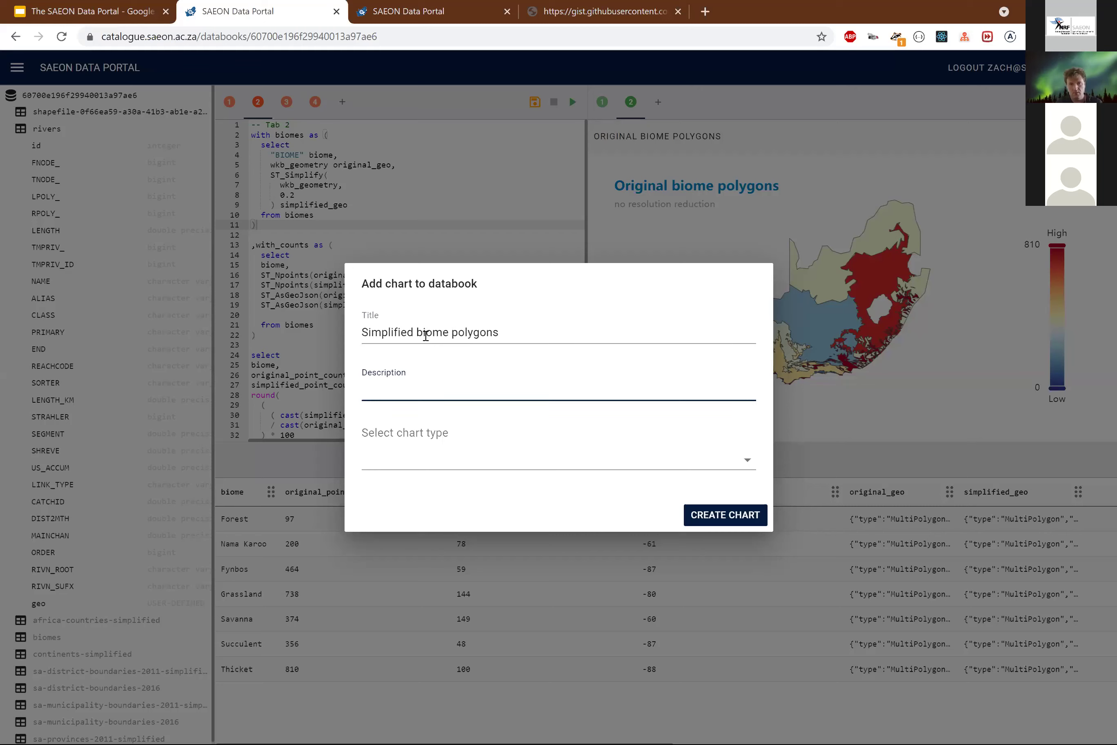
type("Resoutio")
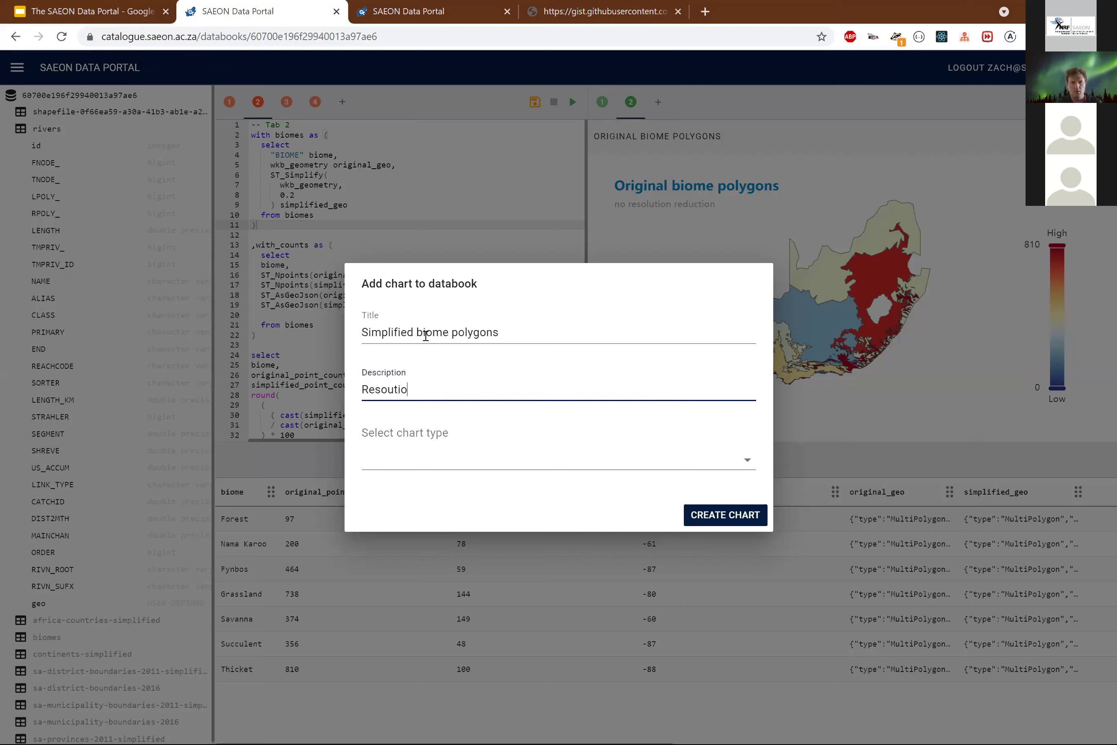
key("BackSpace")
key("BackSpace")
type("lution de")
key("BackSpace")
key("BackSpace")
type("reuction")
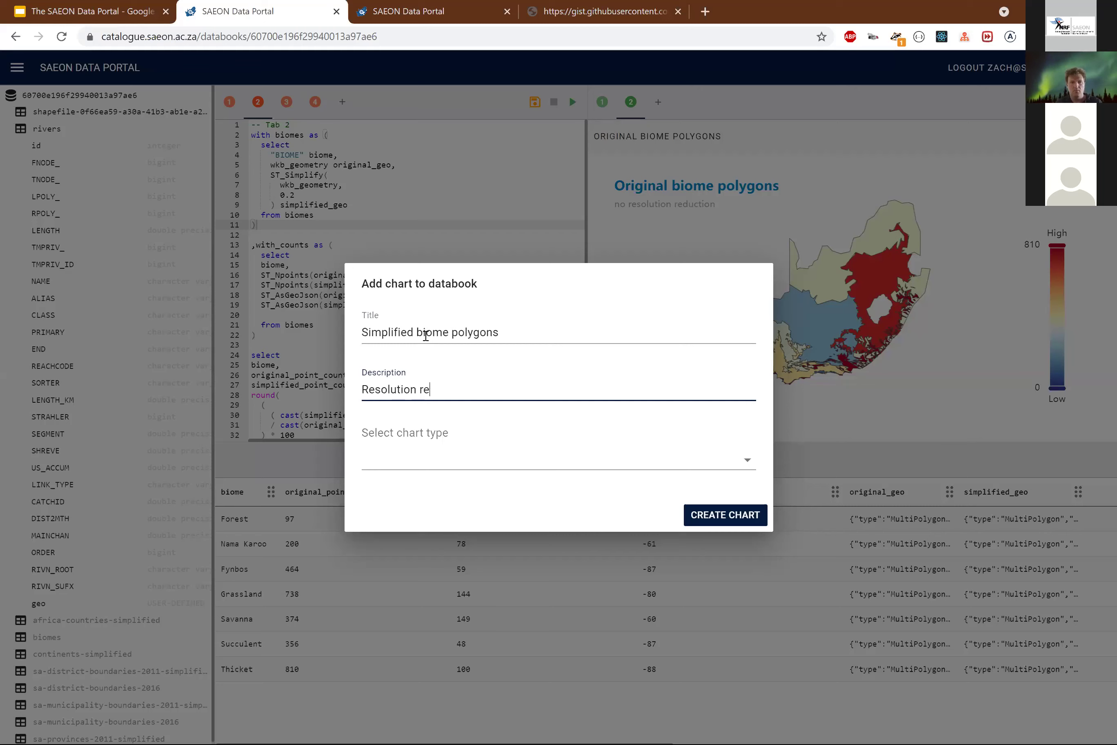
key("BackSpace")
key("BackSpace")
key("BackSpace")
key("BackSpace")
key("BackSpace")
type("duction")
key("Tab")
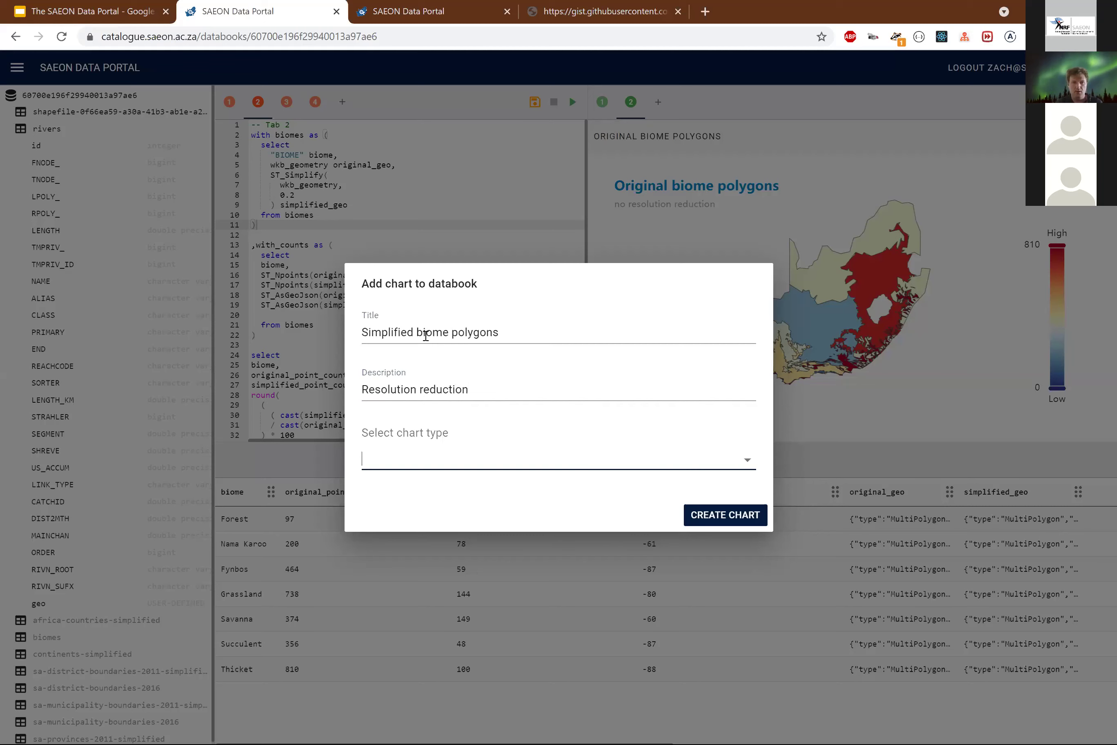
Create the second chart as a map using biome for names, simplified_point_count for values and simplified_geo for the geometry.
left_click(429, 456)
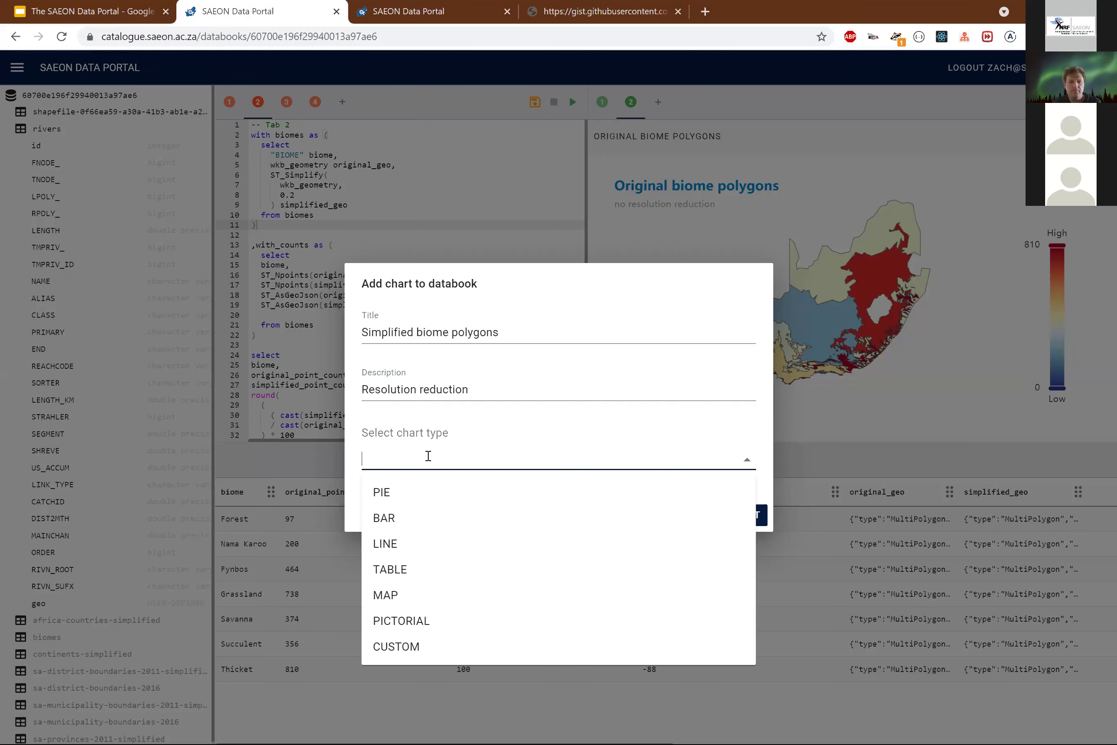
left_click(409, 595)
left_click(425, 423)
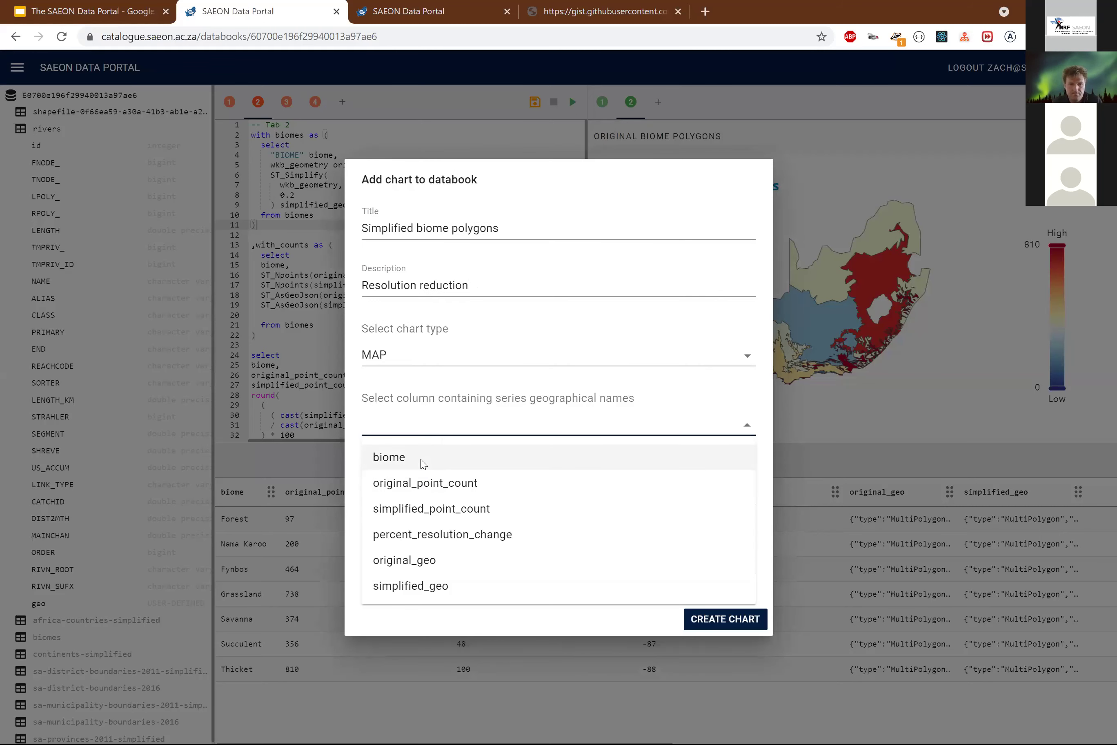
left_click(420, 462)
left_click(421, 493)
left_click(416, 576)
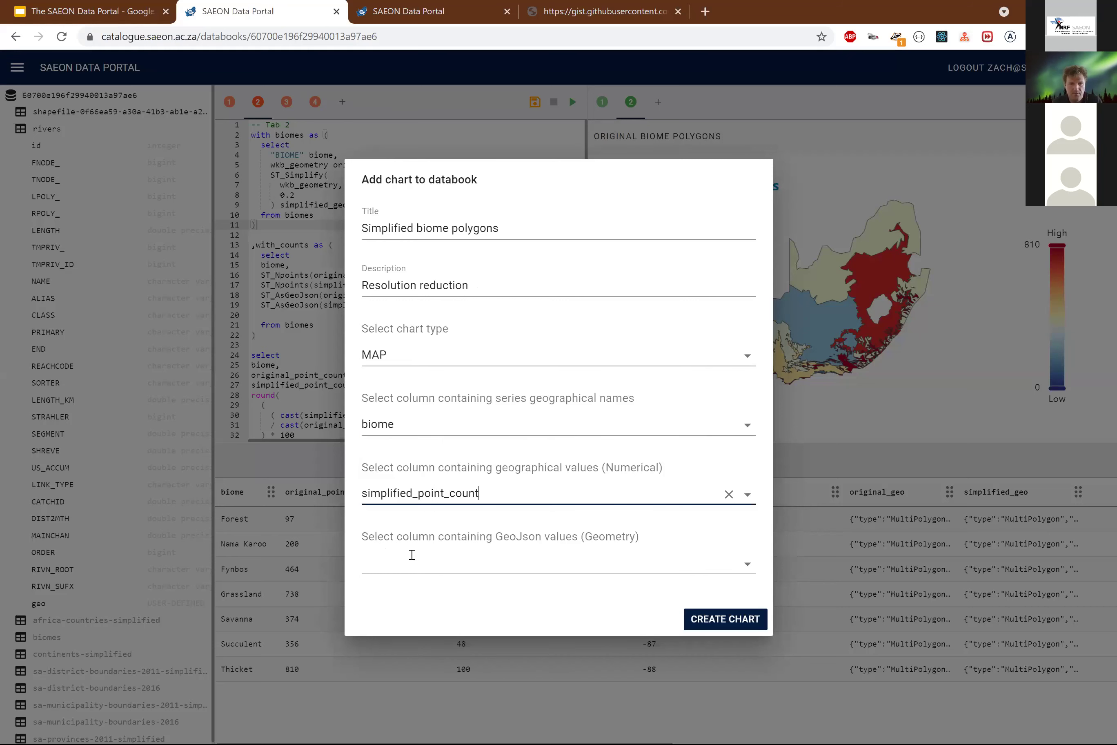
left_click(415, 566)
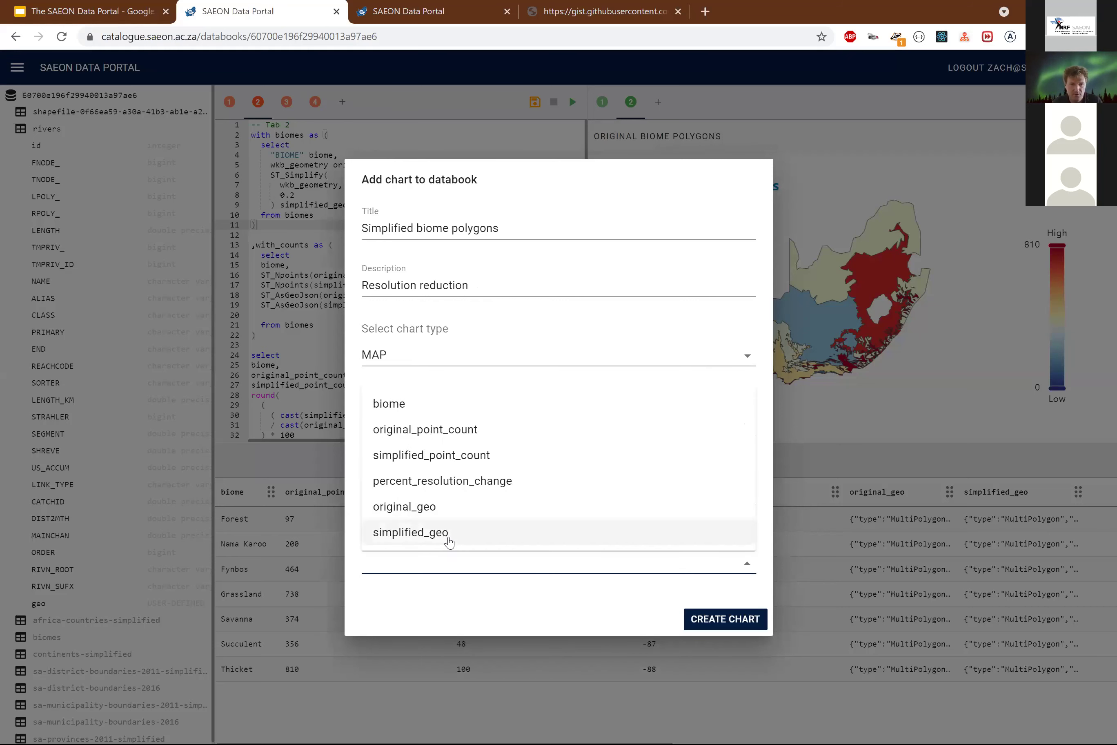
left_click(448, 532)
left_click(718, 620)
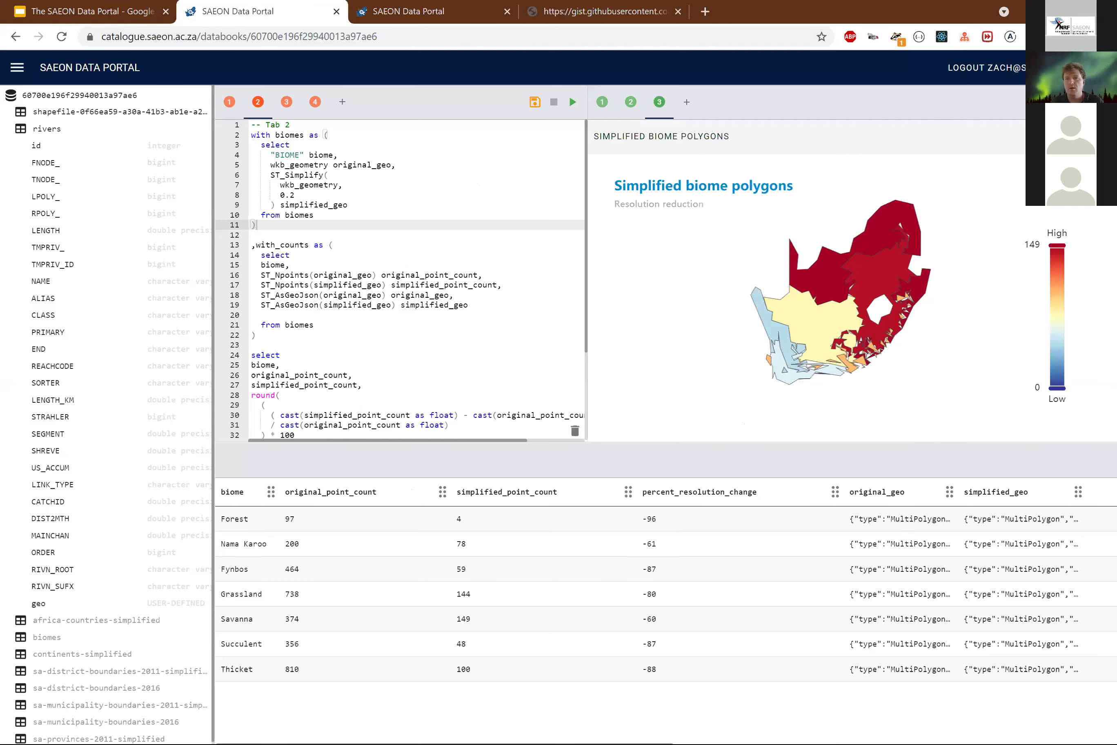
Add the Original biome polygons and Simplified biome polygons charts to the River distribution in South Africa dashboard.
left_click(1014, 134)
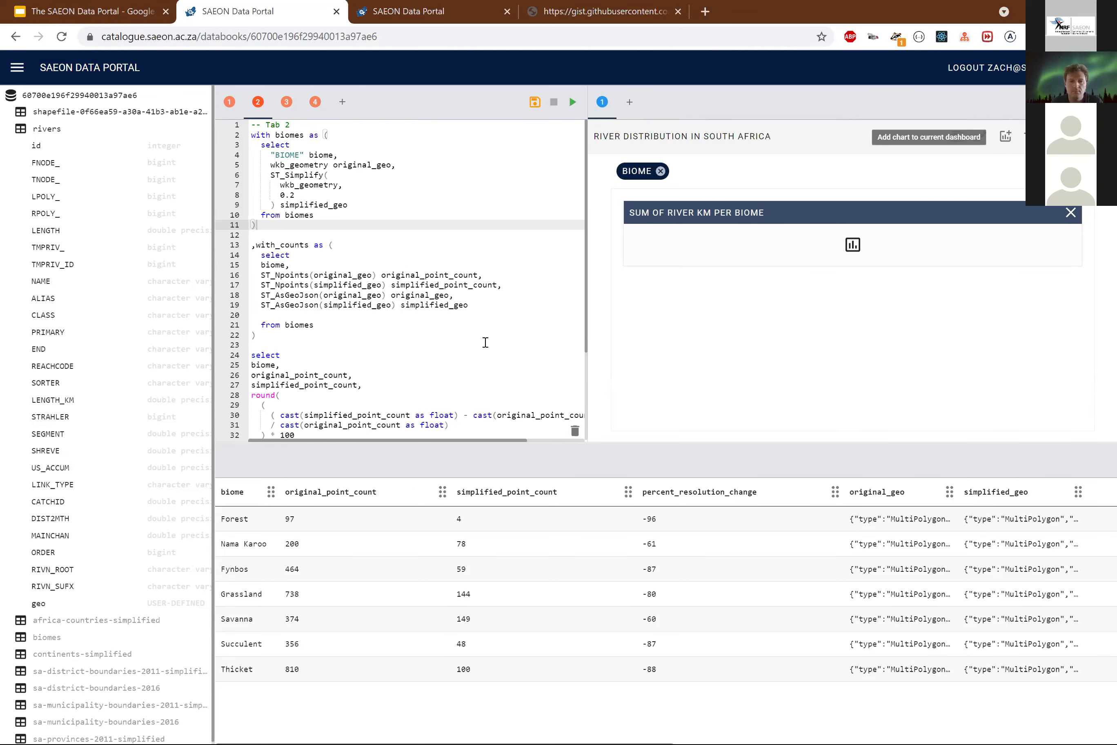
left_click(1006, 136)
left_click(556, 416)
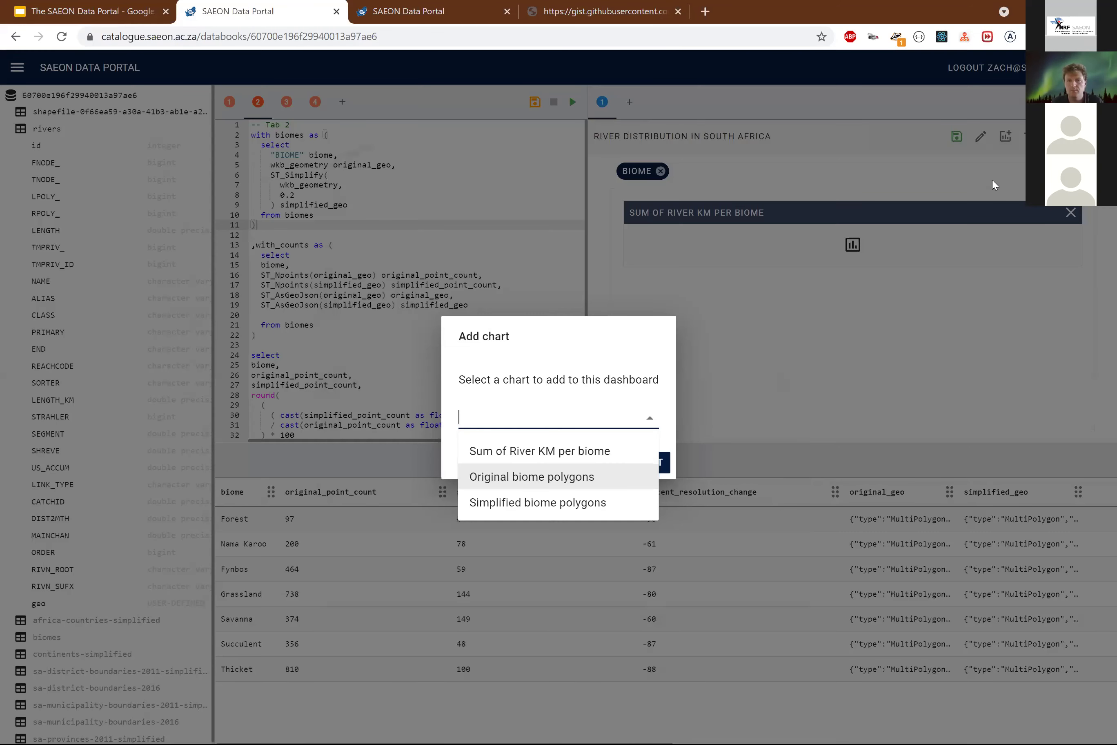
left_click(995, 144)
left_click(1006, 139)
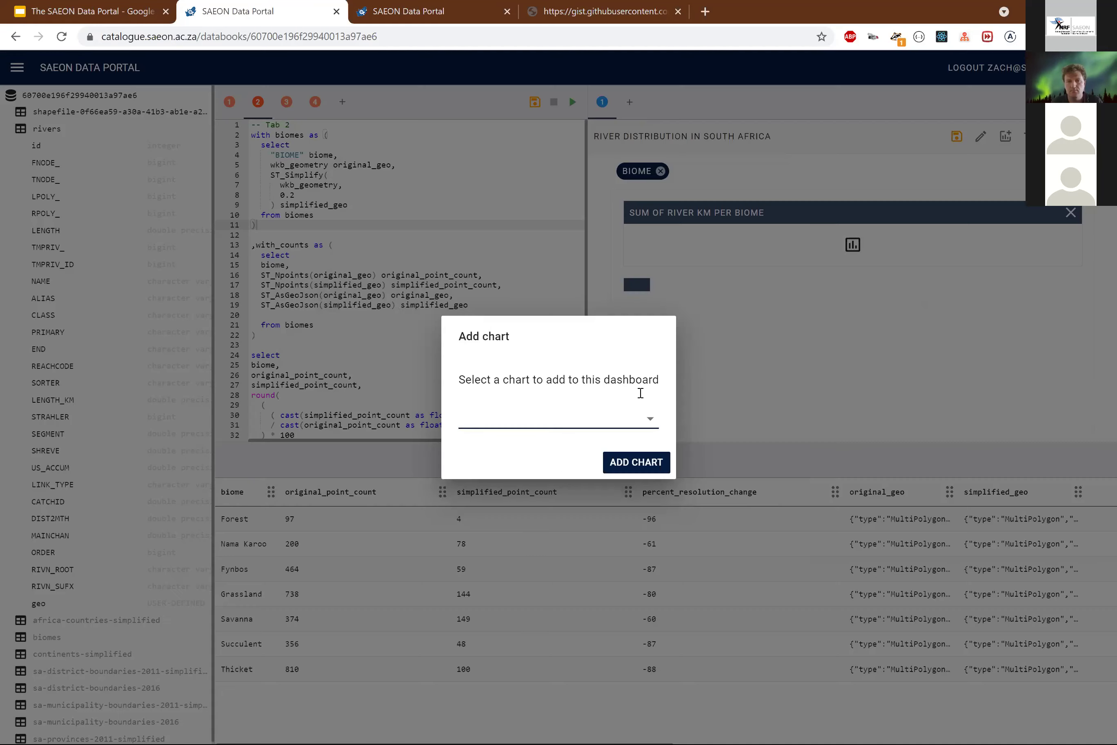
left_click(624, 418)
left_click(642, 450)
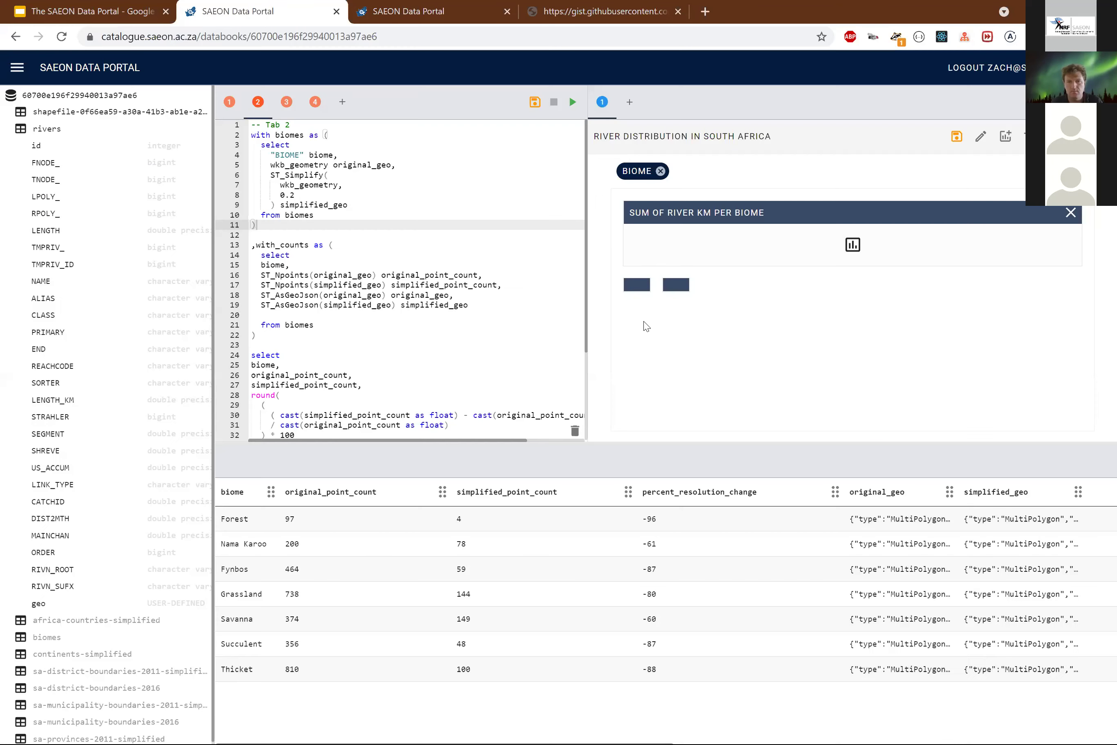
Enlarge the two biome polygon charts, arrange them side by side below the river chart, and save the dashboard.
left_click_drag(645, 285, 848, 328)
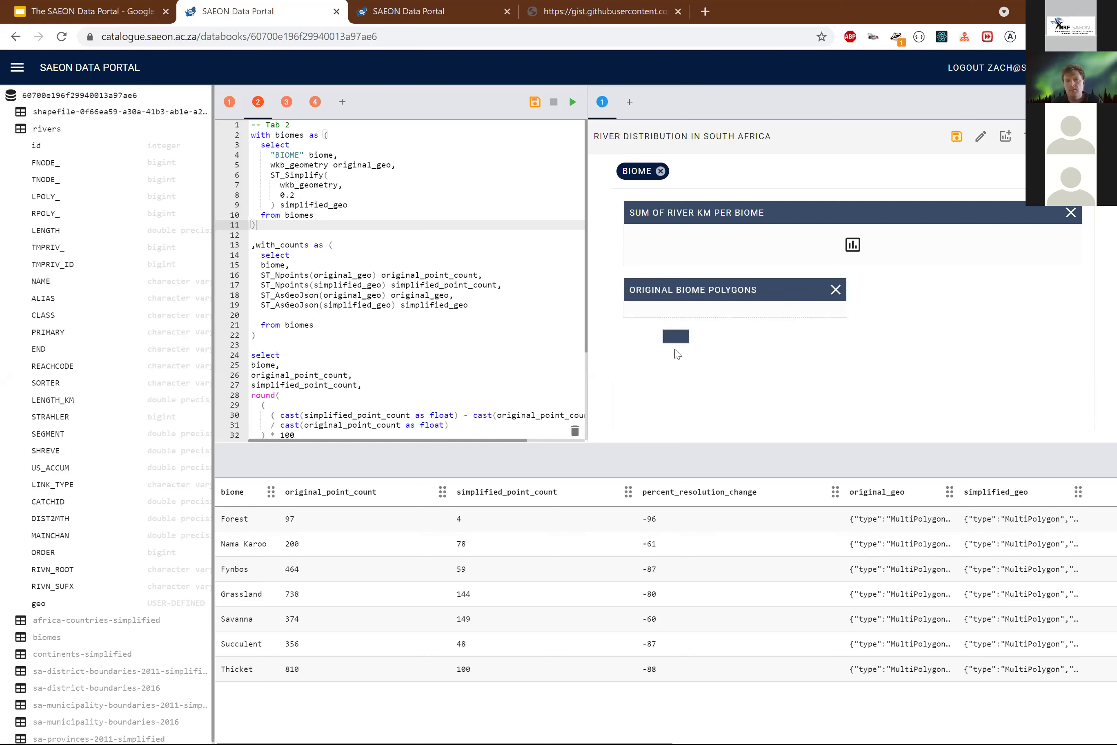
left_click_drag(870, 346, 874, 367)
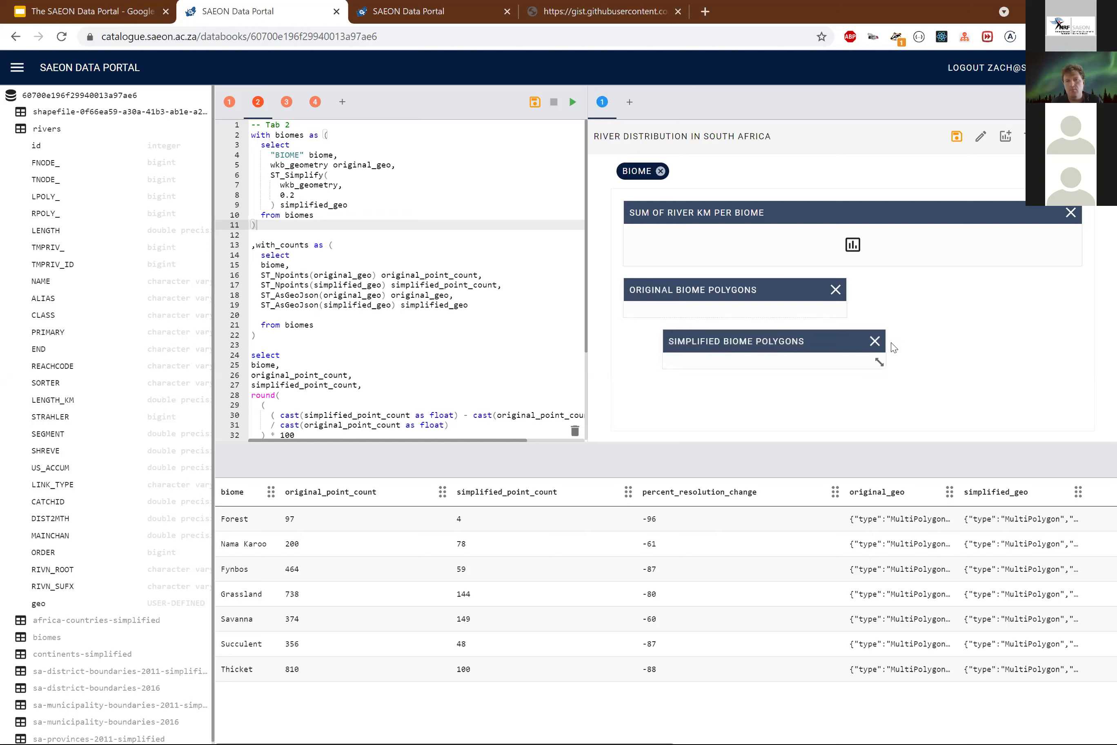
left_click_drag(981, 294, 840, 331)
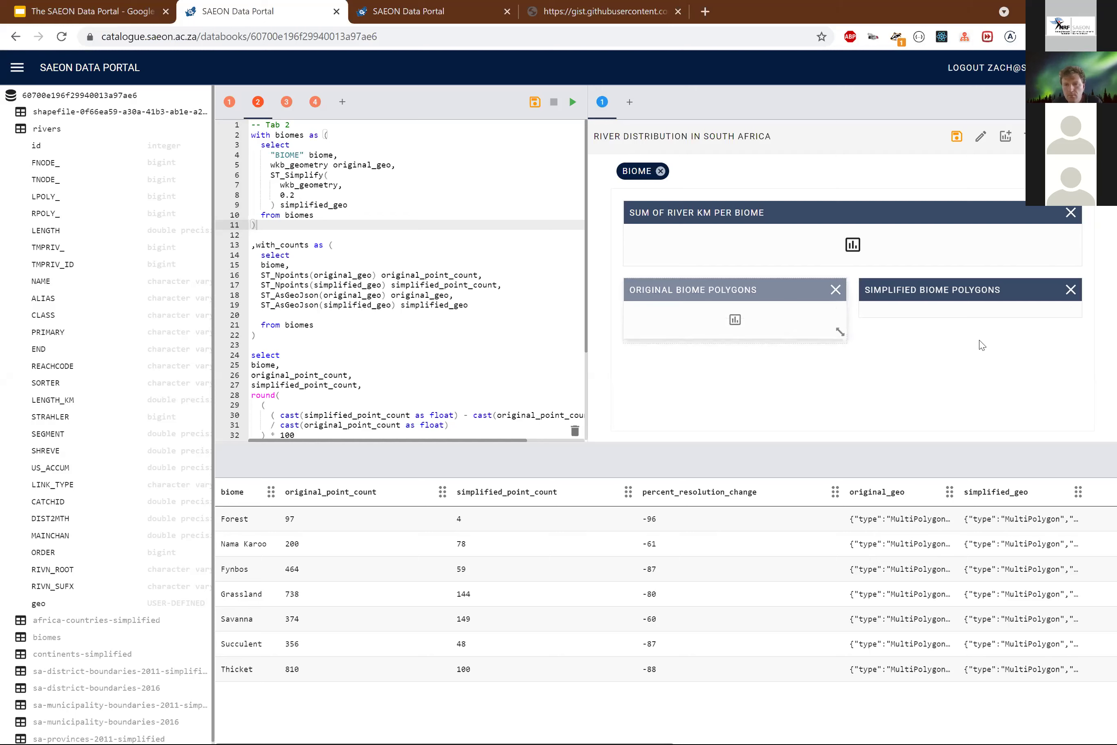
left_click_drag(1074, 316, 1070, 331)
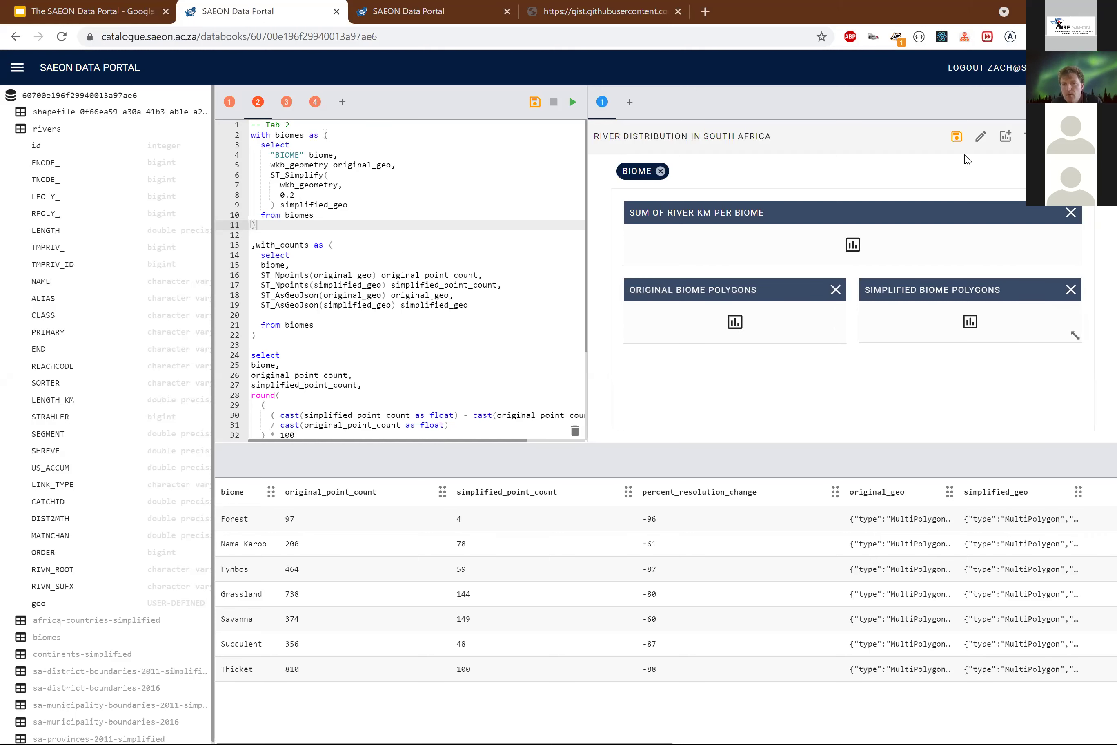
left_click(957, 136)
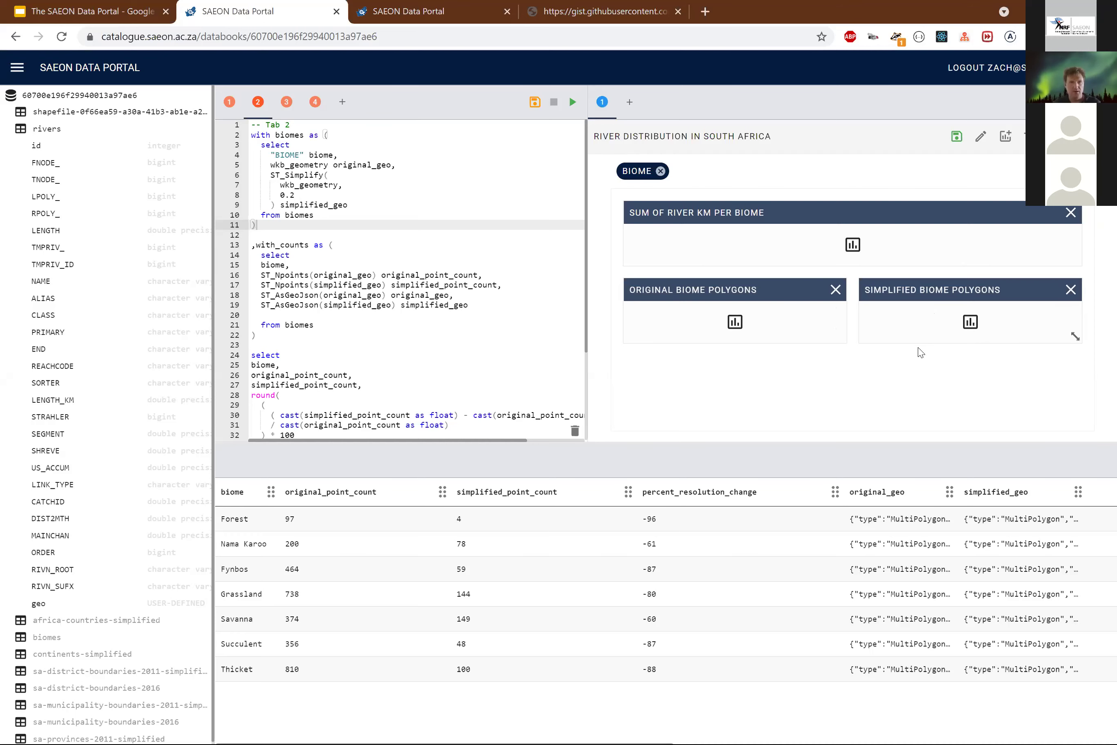
Switch to the rendered dashboard page and compare the original and simplified biome polygon maps below the pie chart.
key("ctrl+Tab")
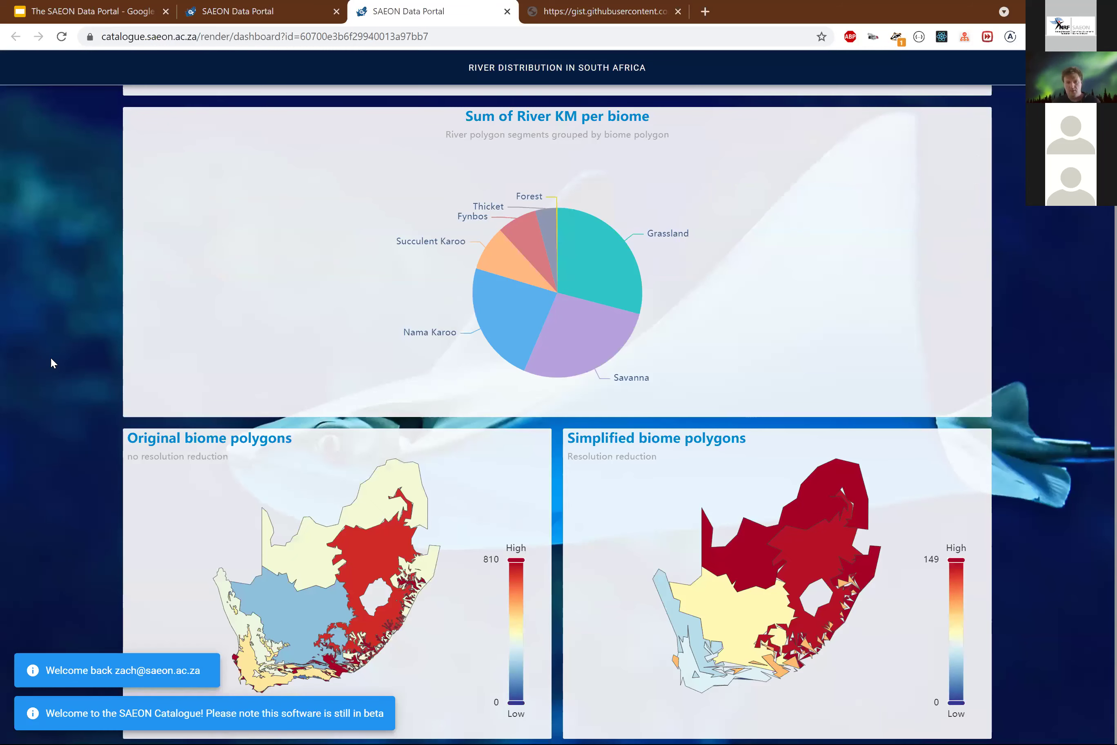
scroll(298, 585, "up", 3)
scroll(299, 585, "down", 3)
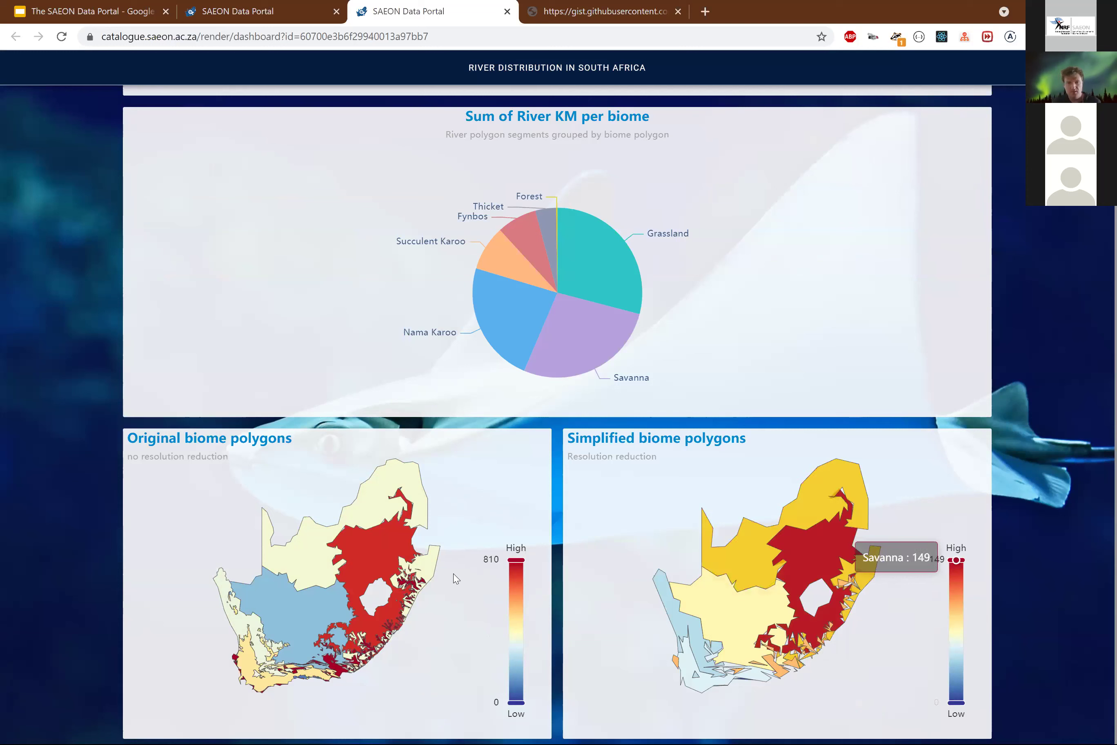
scroll(368, 516, "up", 1)
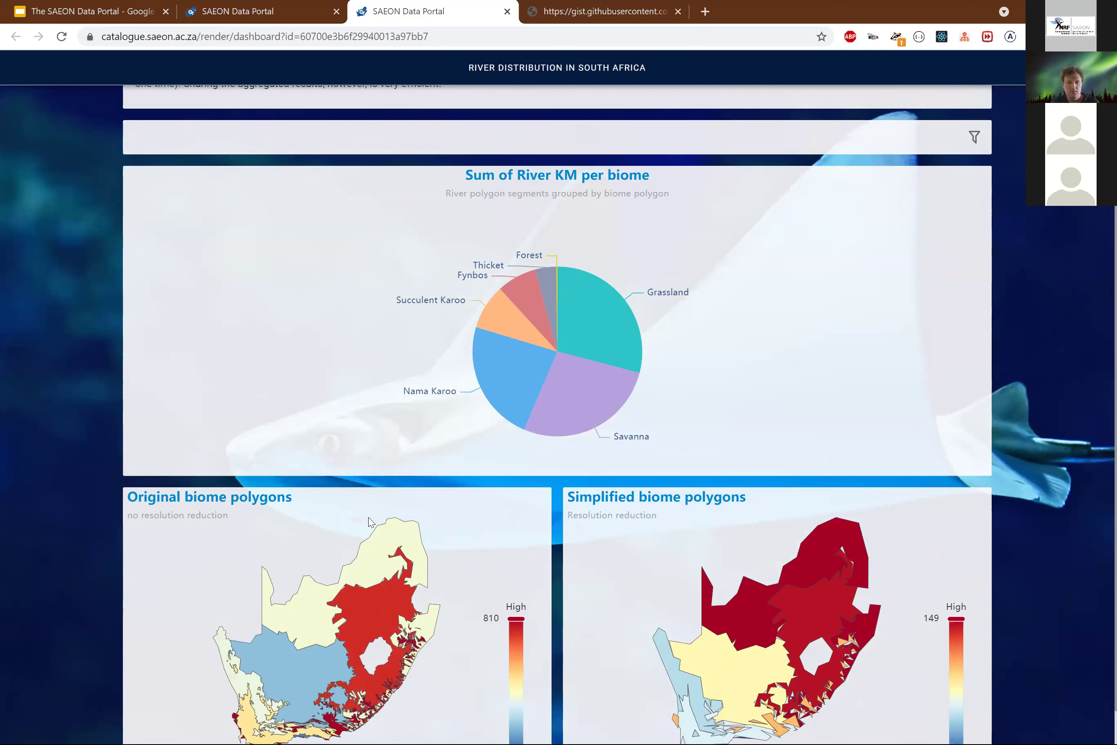
scroll(630, 310, "down", 1)
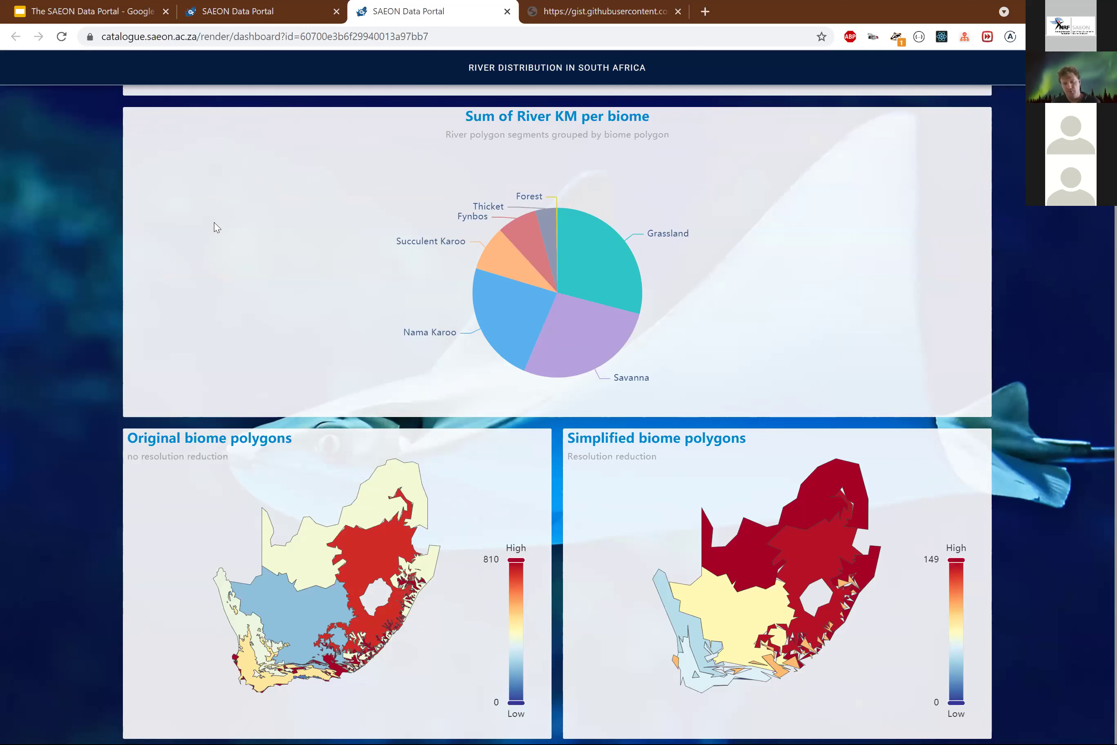
Return to the databook and run the Tab 3 query that sums length_km per river name in descending order.
left_click(254, 7)
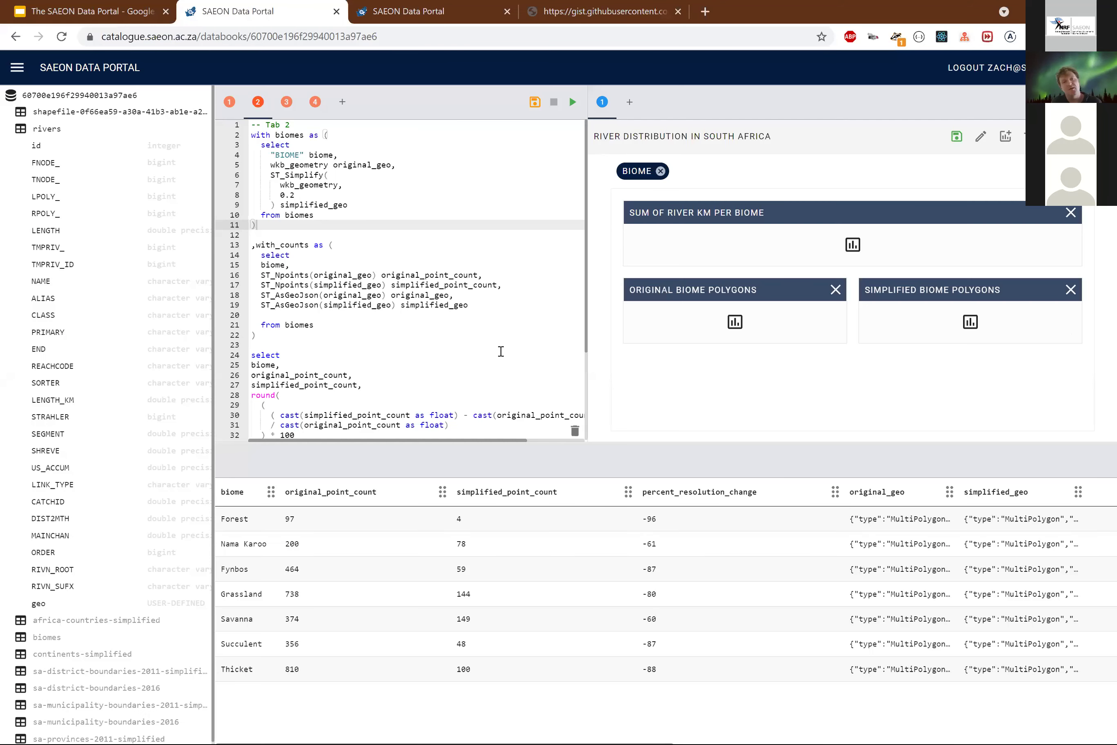
left_click(373, 350)
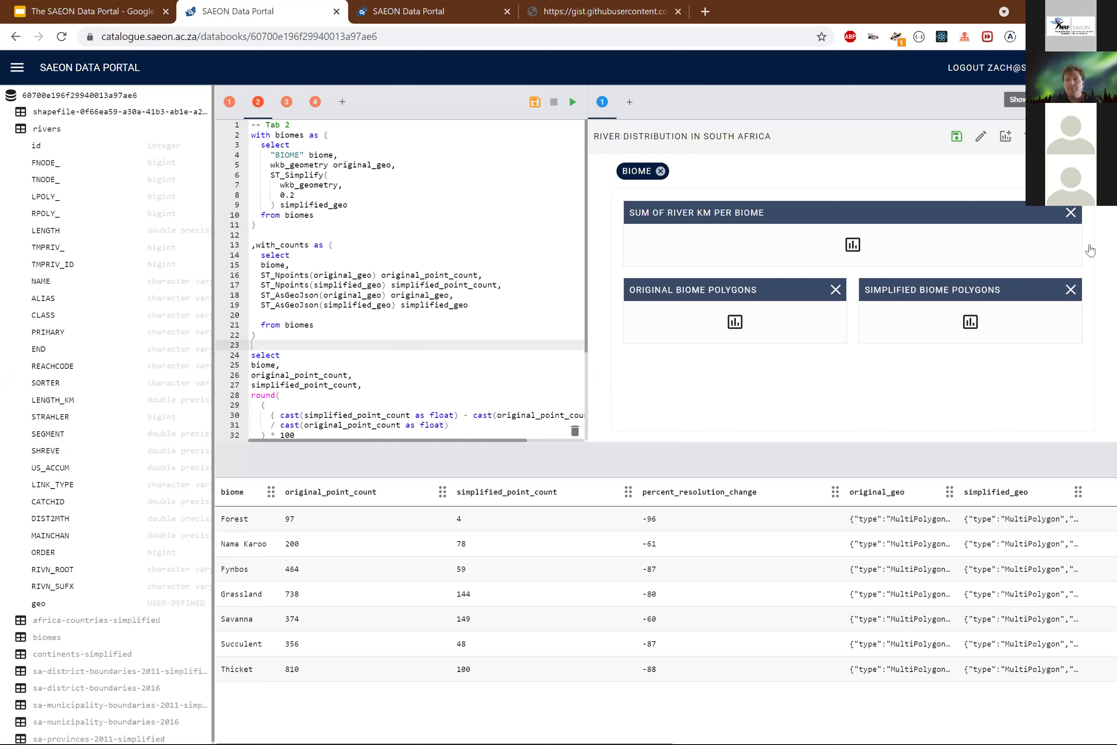
left_click(286, 102)
left_click(352, 305)
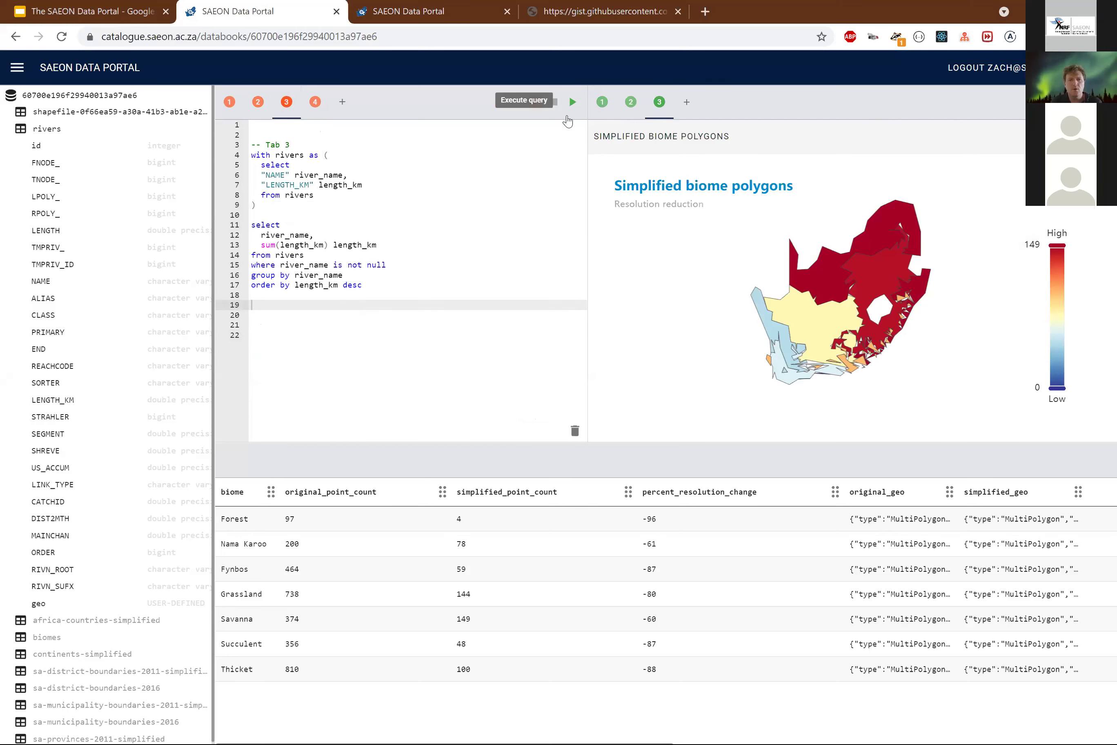
left_click(568, 114)
scroll(378, 531, "down", 5)
scroll(229, 599, "up", 10)
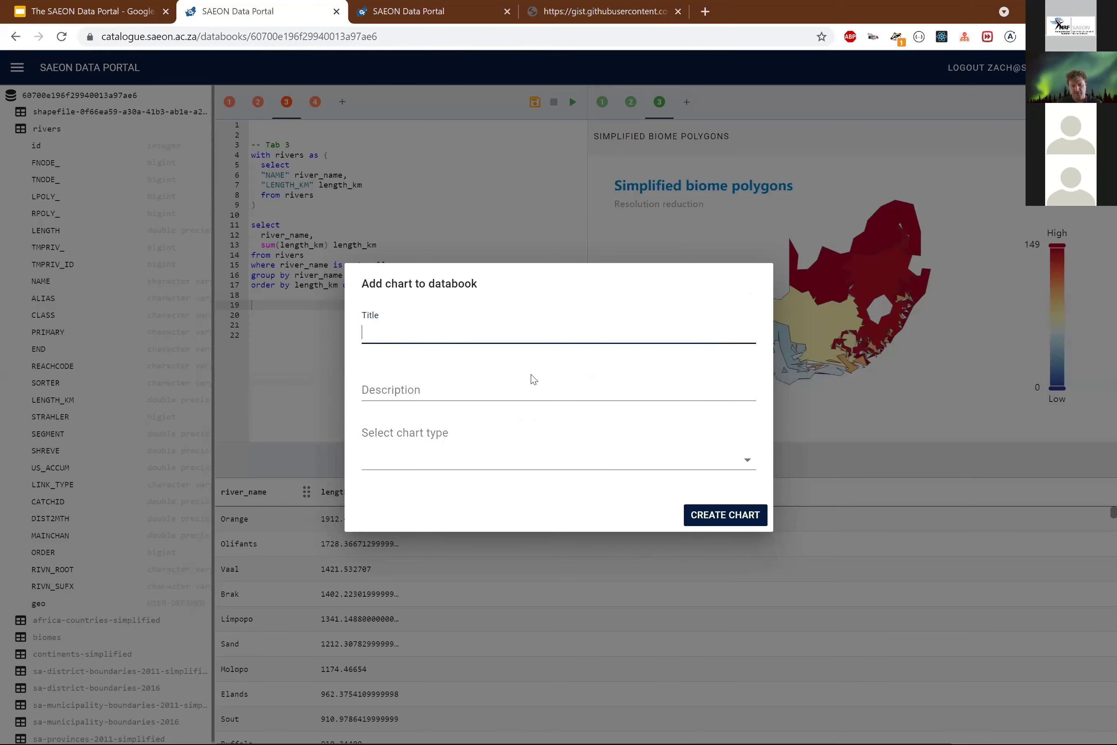
Title the new chart "SA rivers" and describe it as "SA rivers ordered by length (KM) desc".
type("rivers")
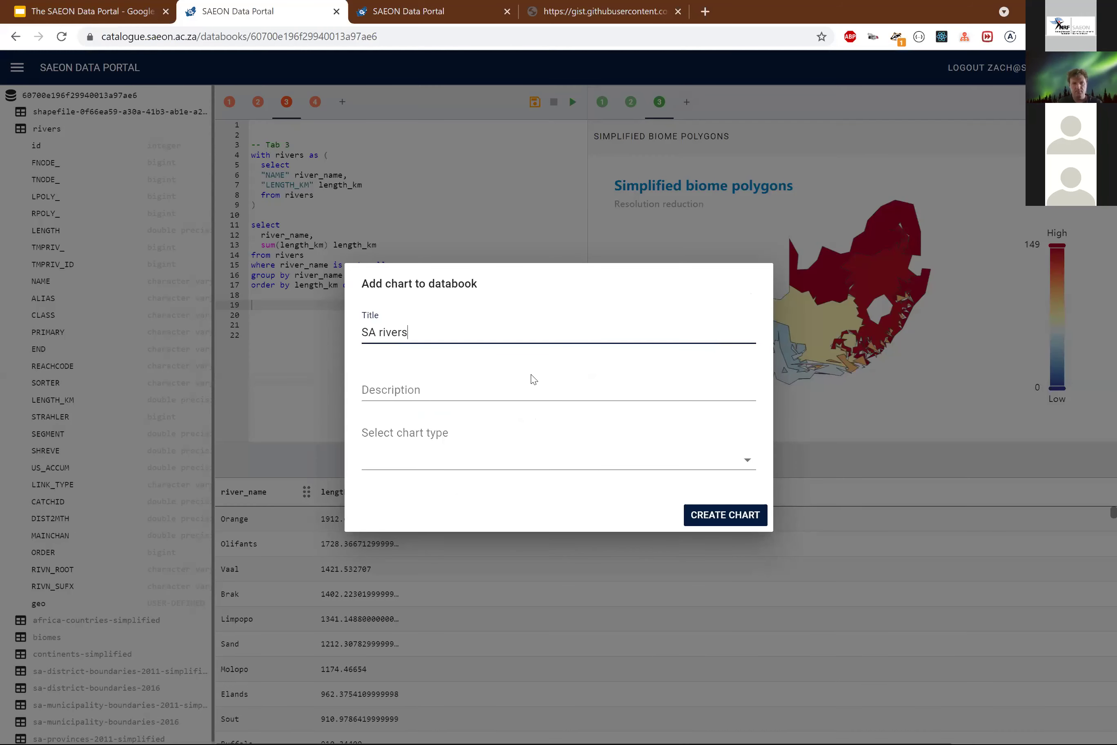
left_click(532, 379)
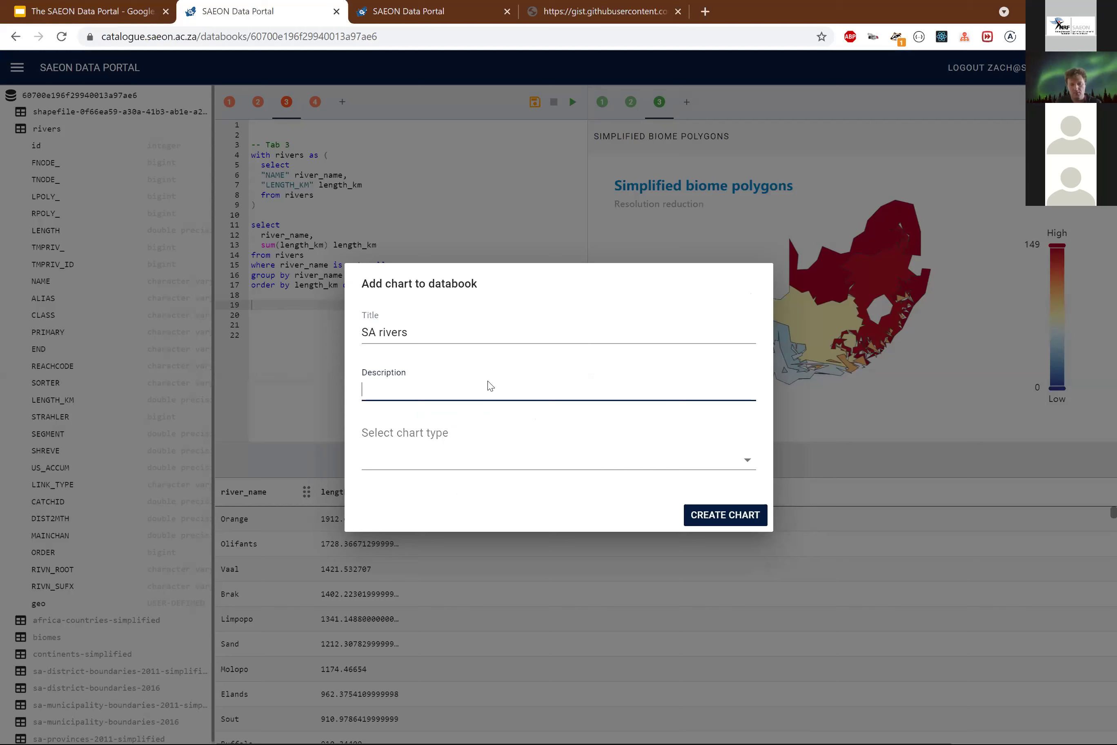
type("SA ")
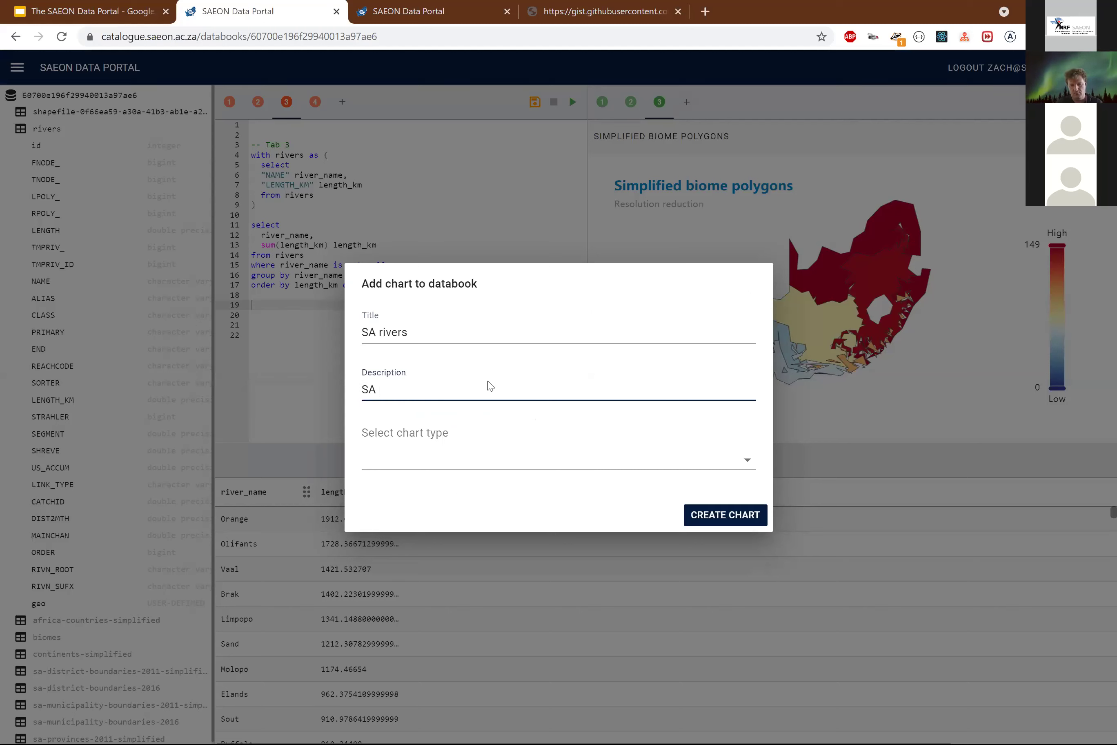
type("rivers order")
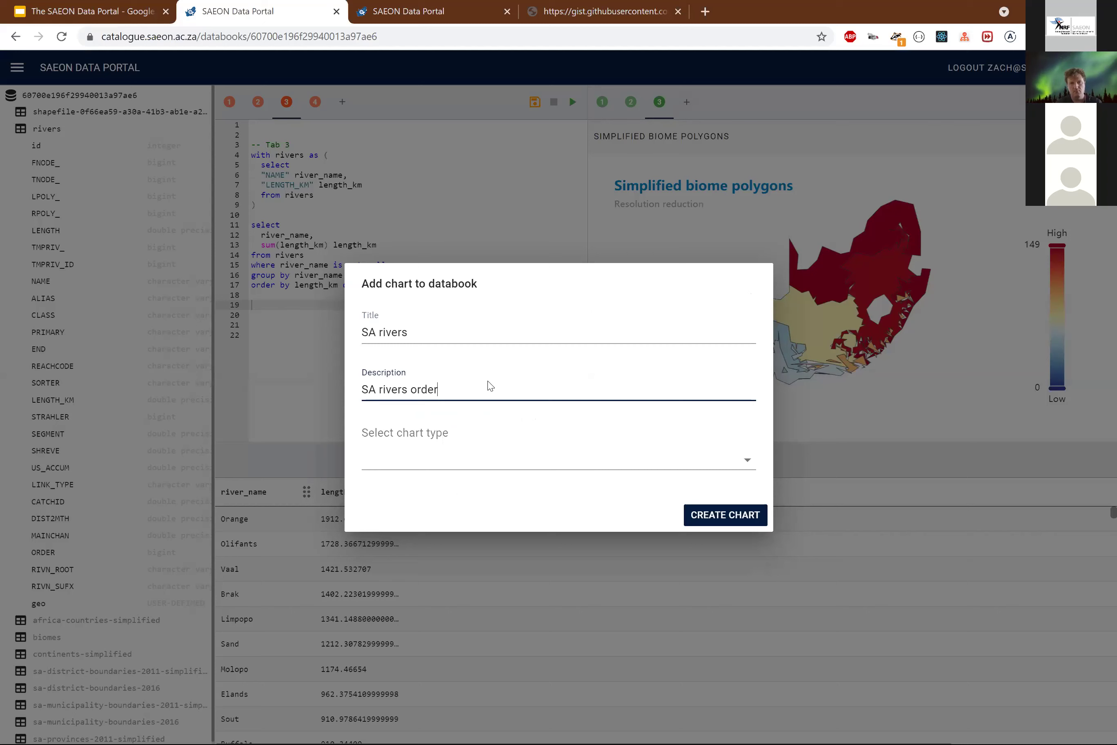
type("ed by length")
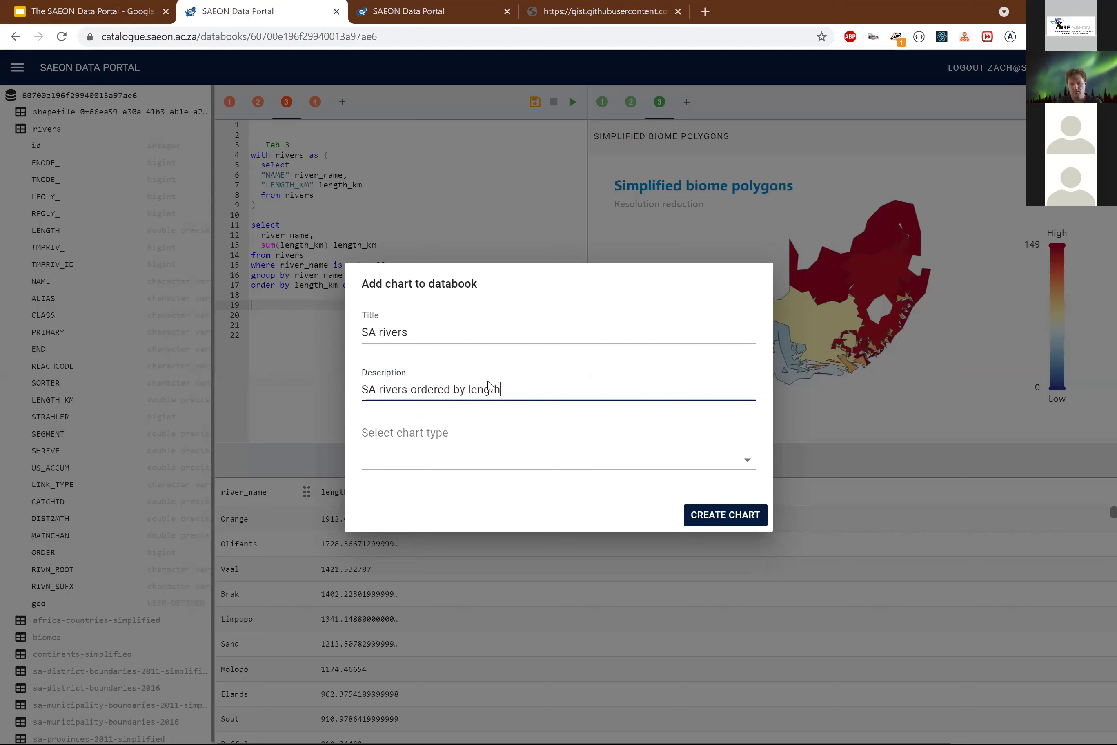
type(" (KM")
key("BackSpace")
type(") des")
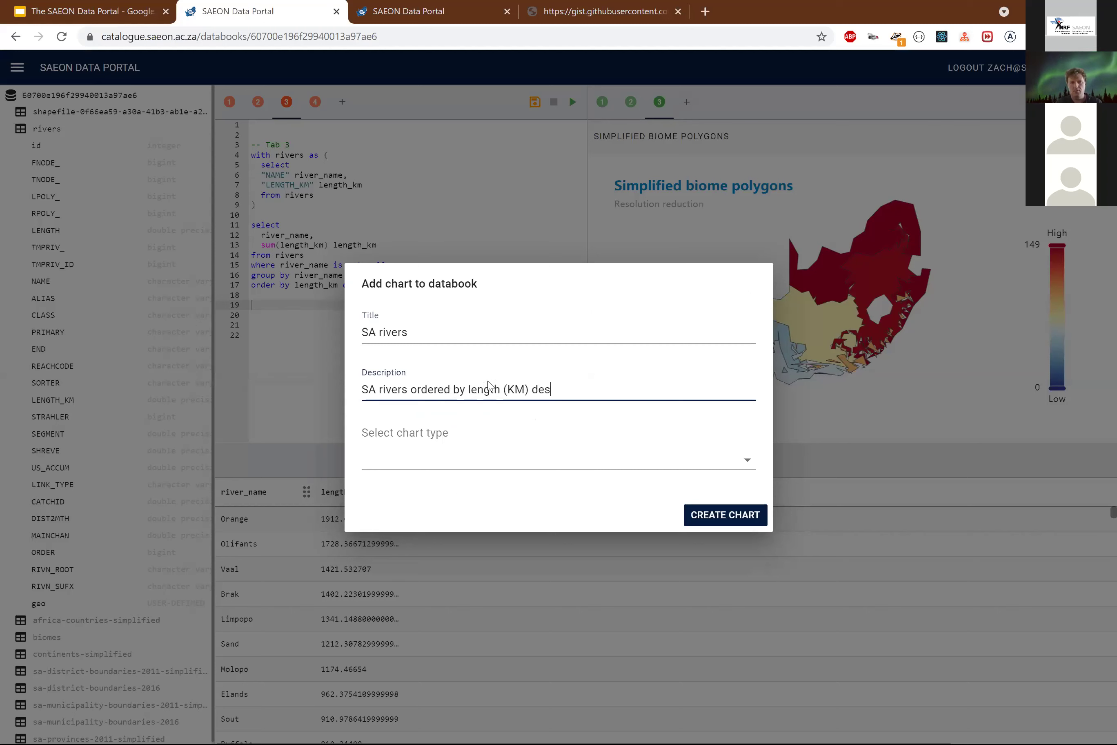
type("c")
key("Tab")
Create the chart as a vertically oriented bar chart with river_name for series names and length_km for series values.
left_click(489, 457)
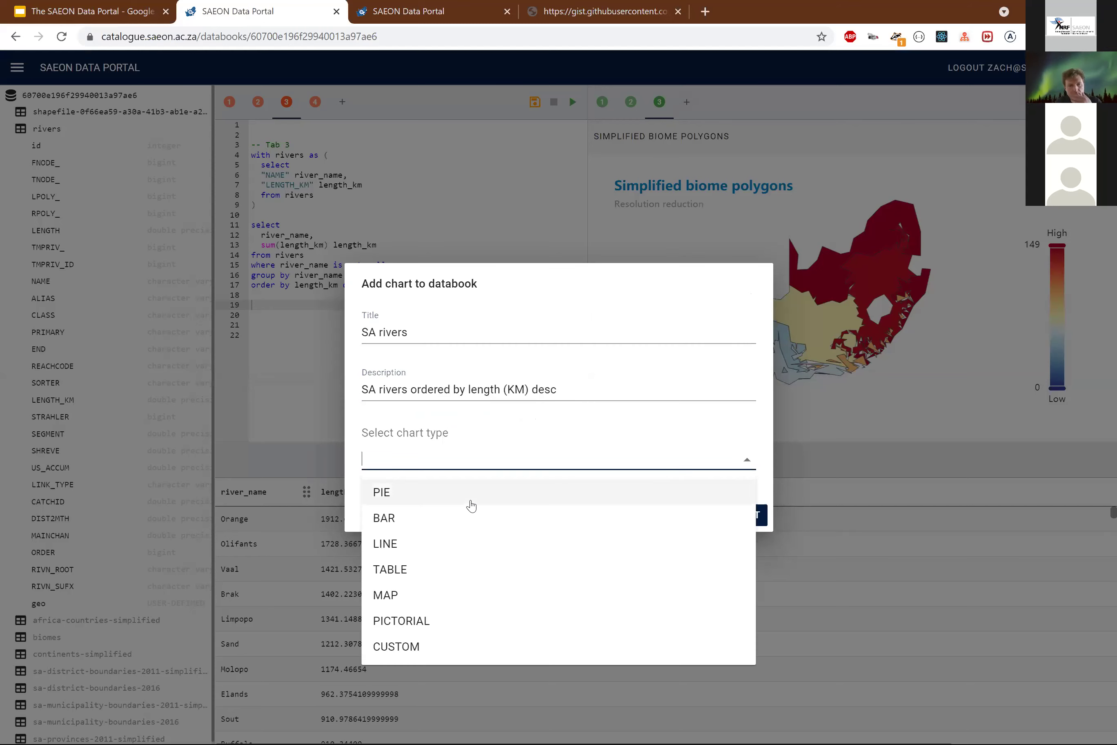
left_click(471, 511)
left_click(450, 454)
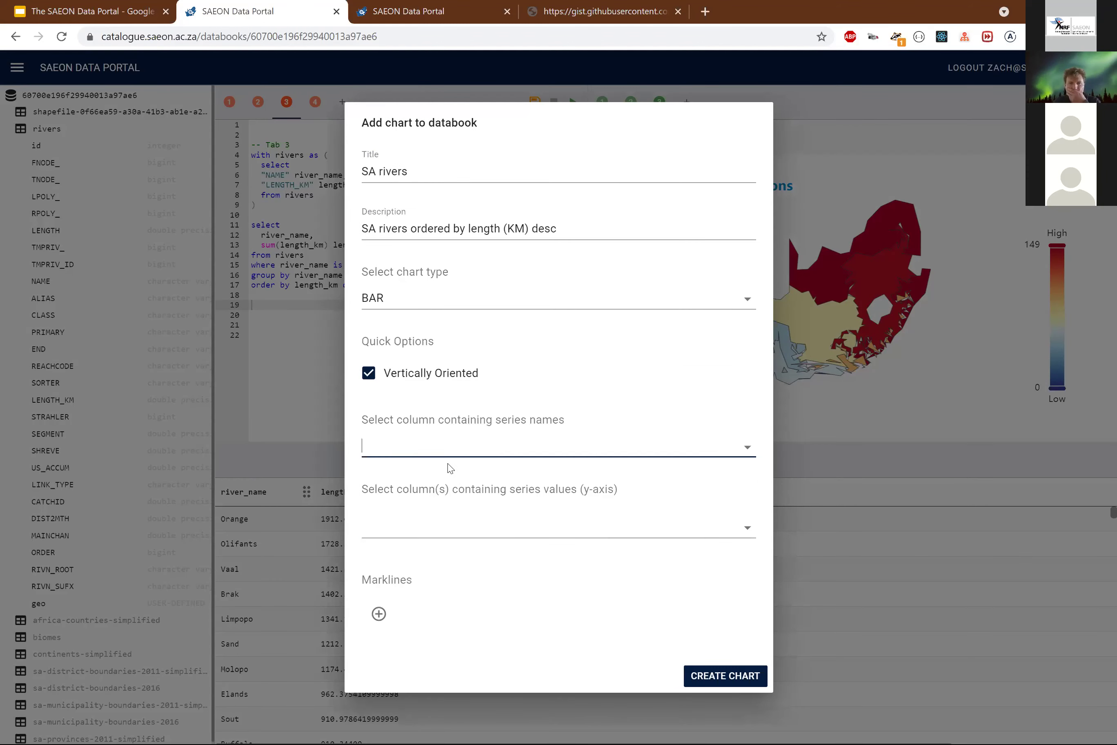
left_click(436, 479)
left_click(437, 530)
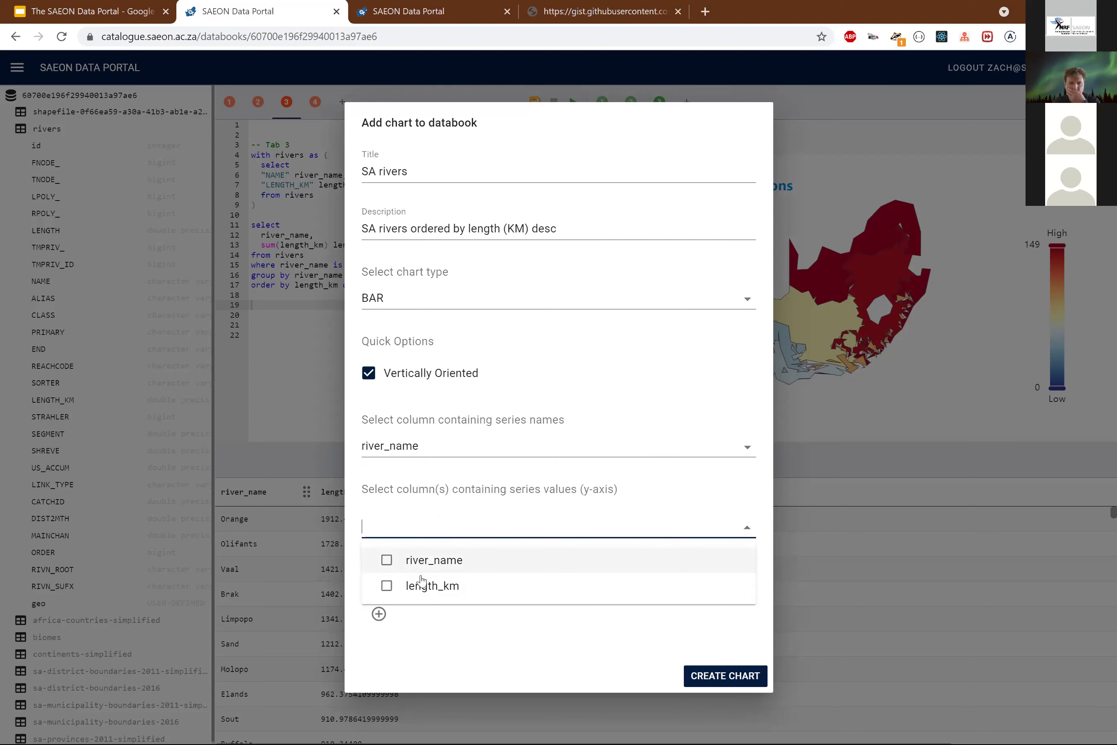
left_click(423, 584)
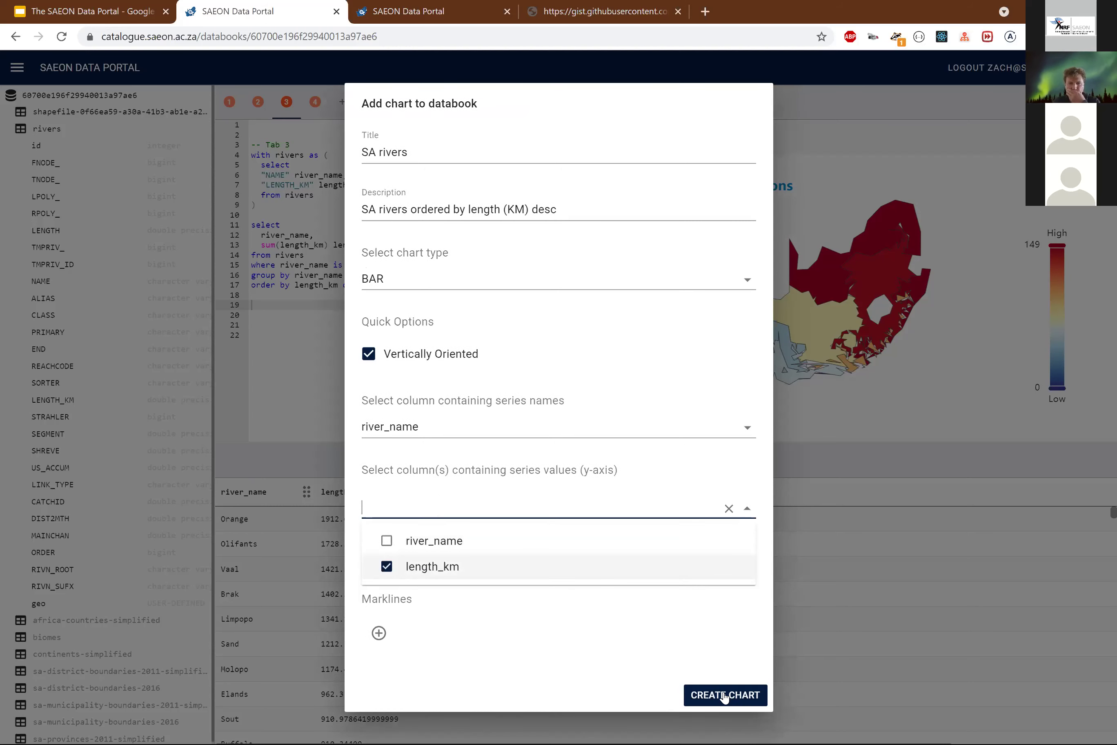
left_click(514, 591)
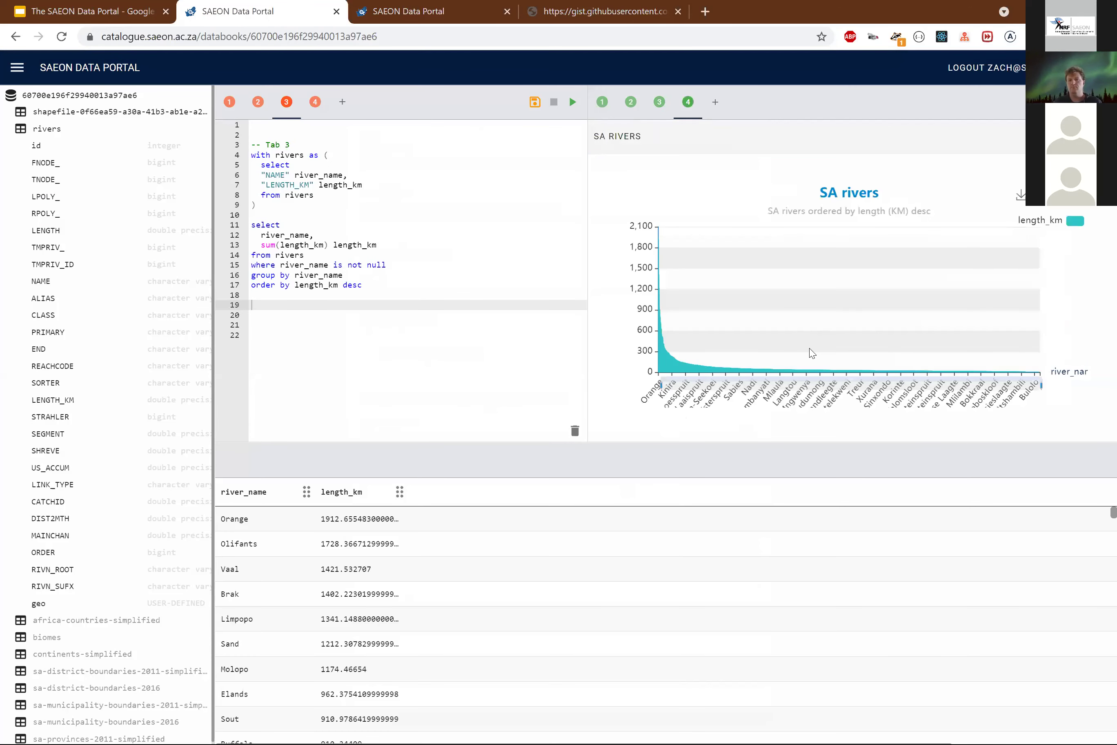
Inspect the SA rivers bar chart at narrower and wider ranges of rivers.
scroll(743, 374, "up", 3)
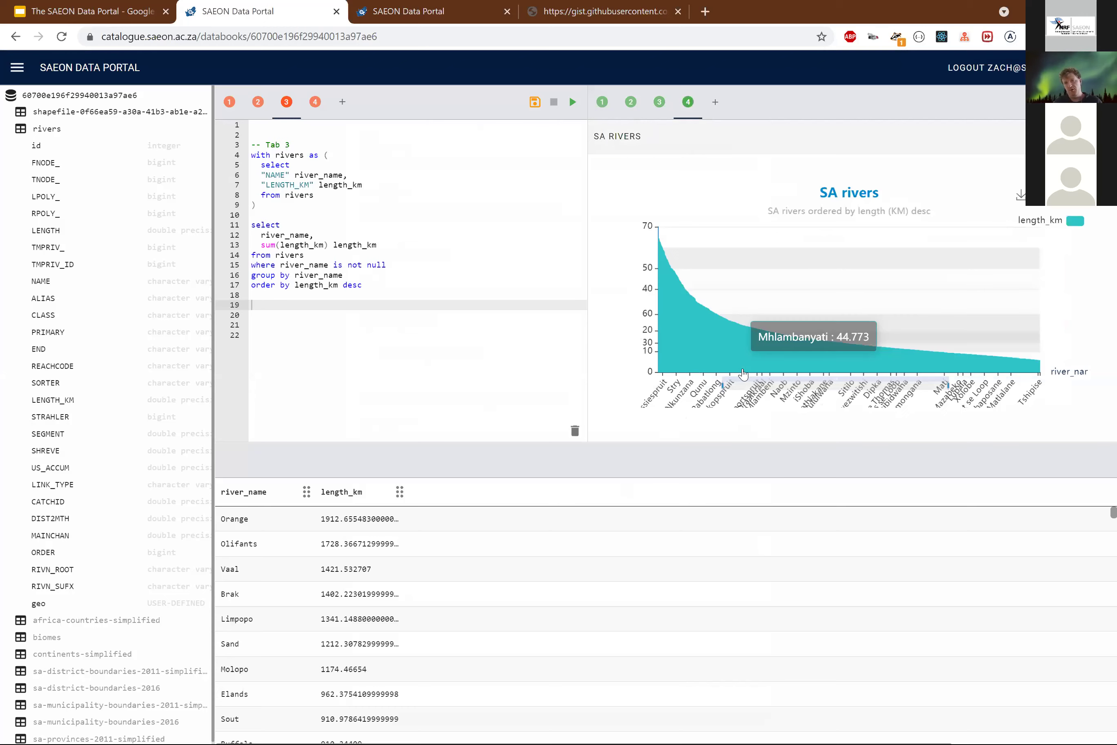
scroll(742, 375, "up", 2)
scroll(774, 346, "up", 2)
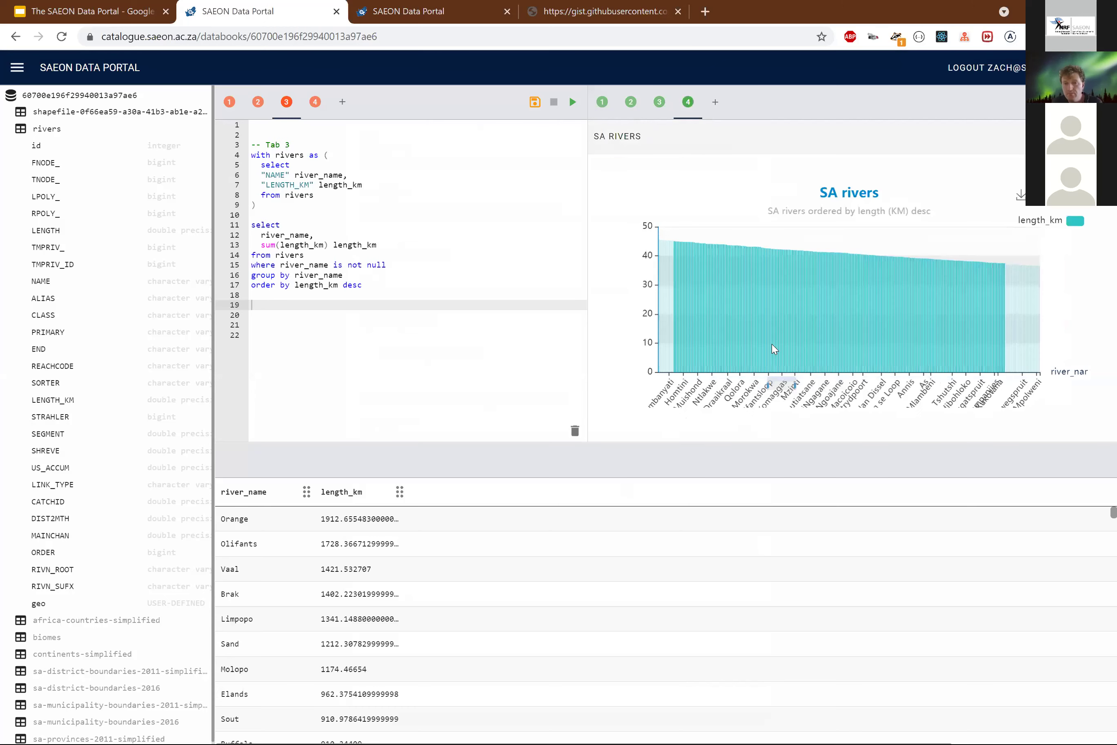
scroll(942, 358, "down", 2)
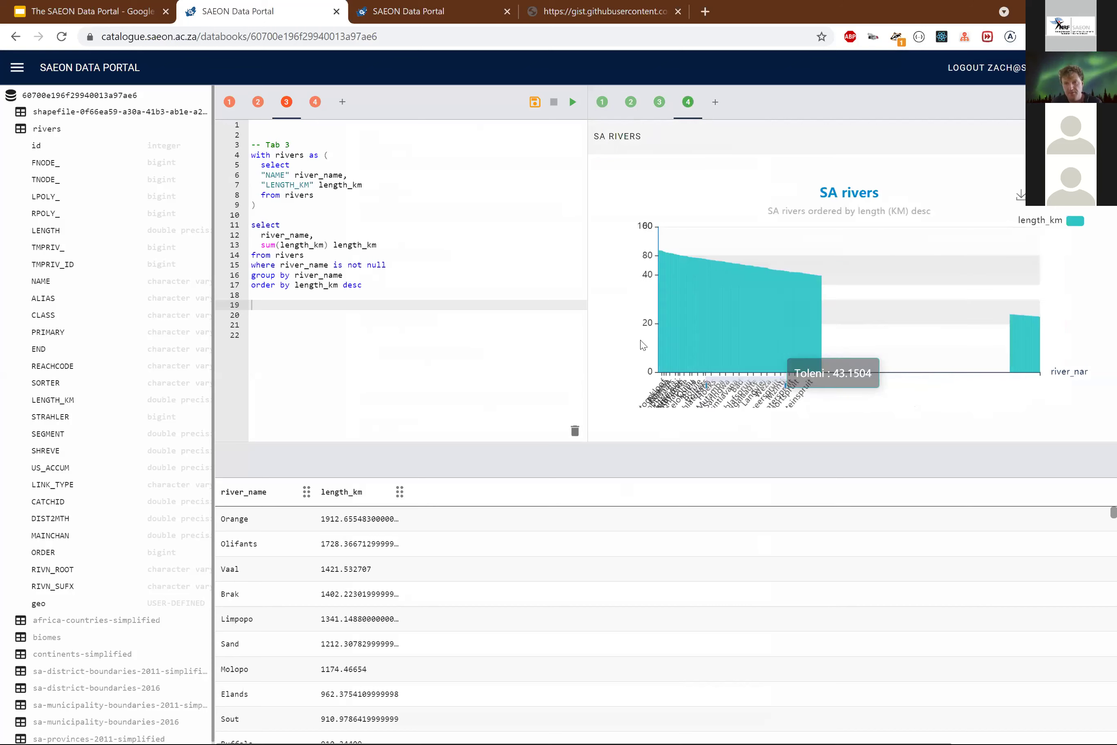
scroll(937, 344, "down", 2)
scroll(769, 318, "down", 3)
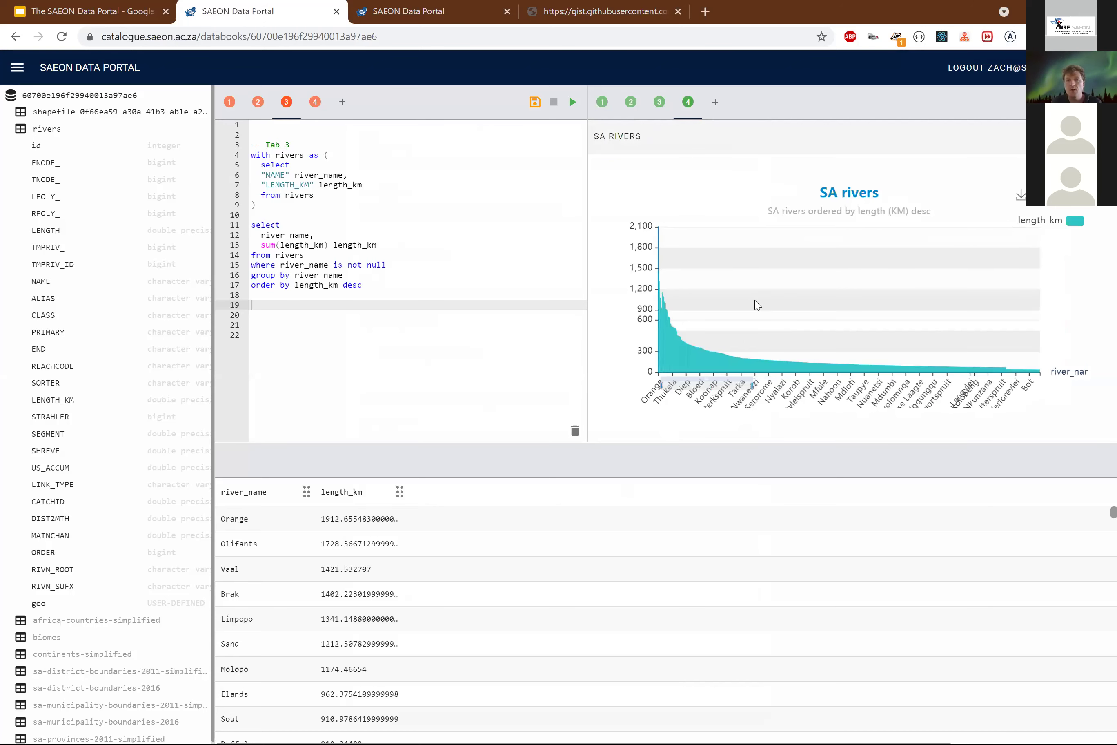
Add the SA rivers bar chart to the River distribution in South Africa dashboard, enlarge it below the biome polygon charts, and save.
left_click(602, 101)
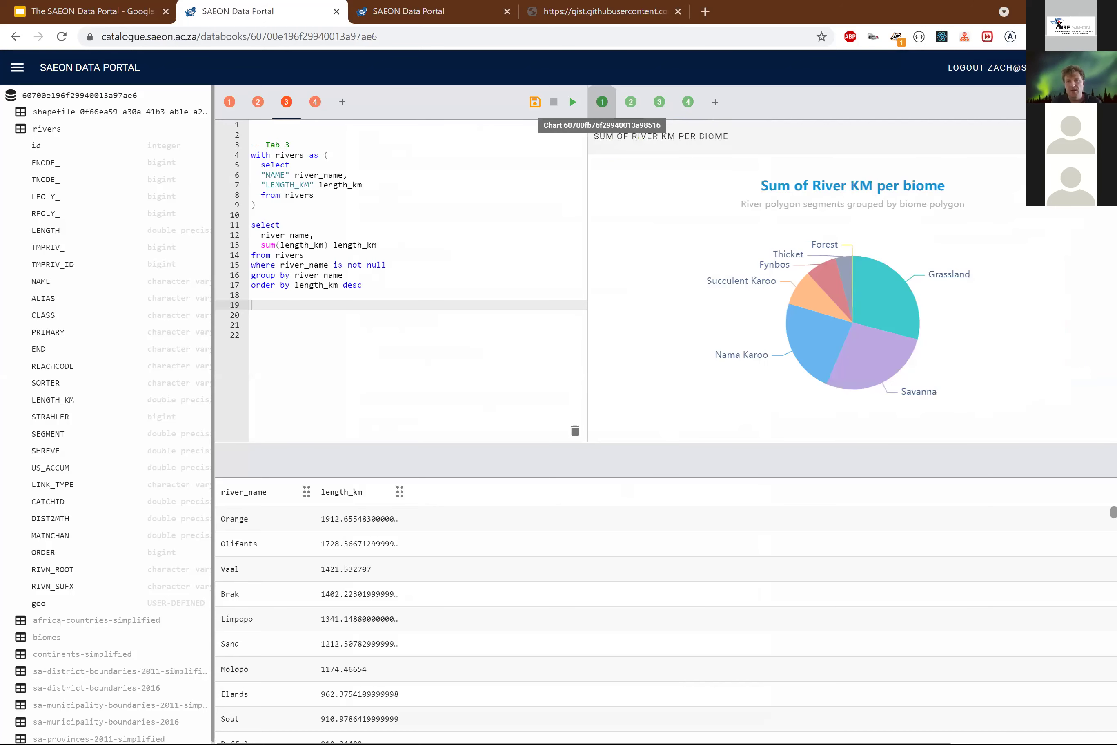
left_click(986, 99)
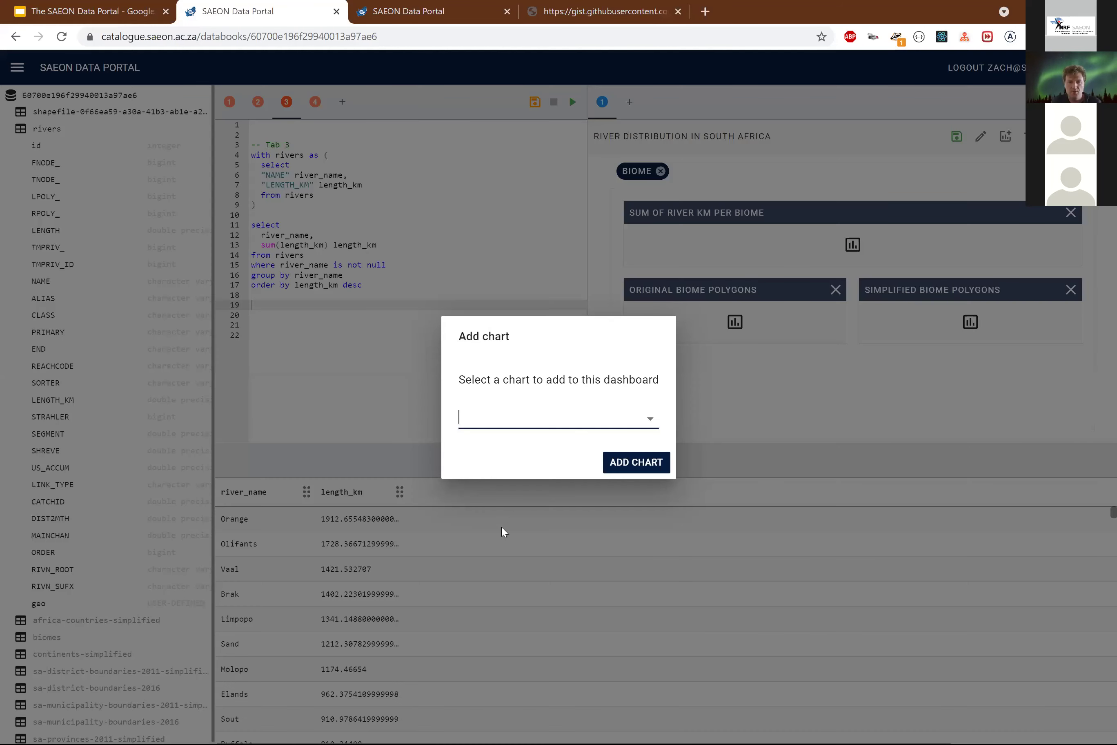
left_click(625, 528)
left_click(645, 462)
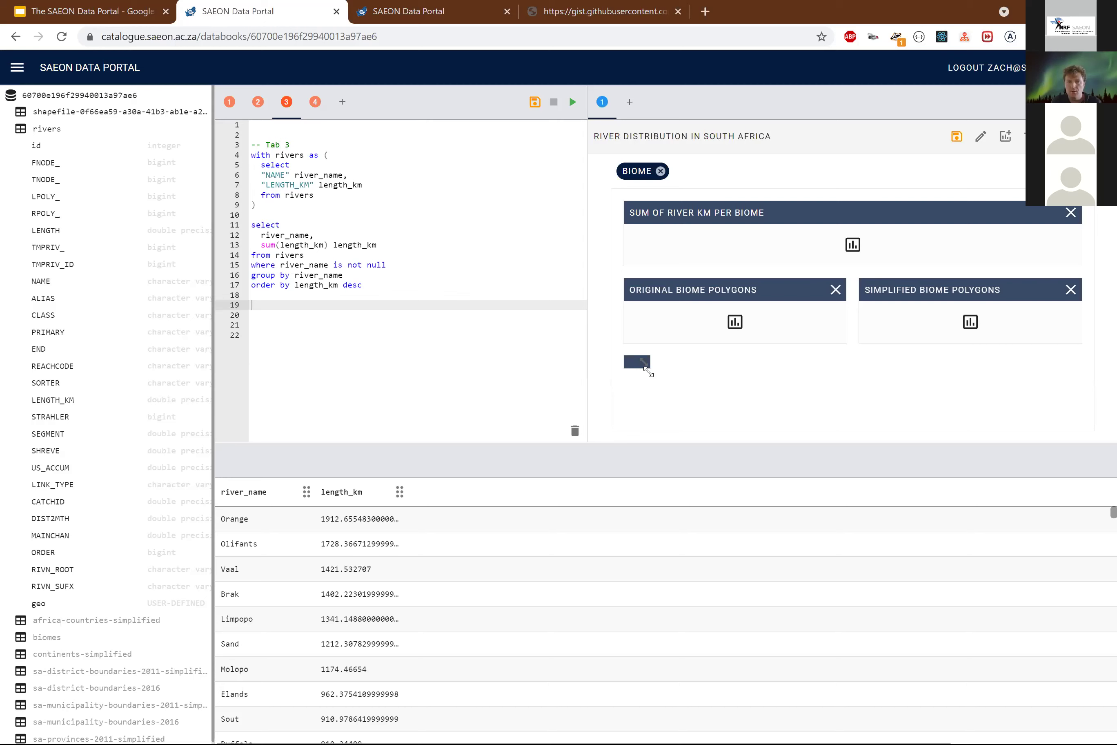
left_click_drag(1013, 397, 981, 423)
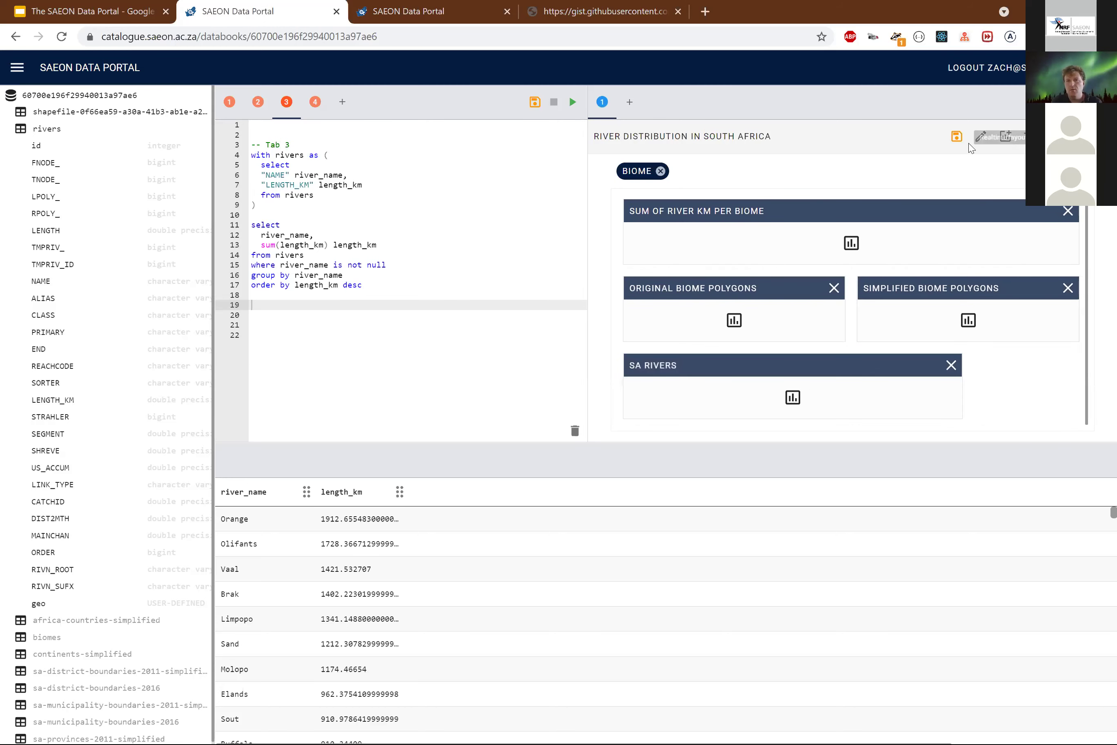
left_click(957, 137)
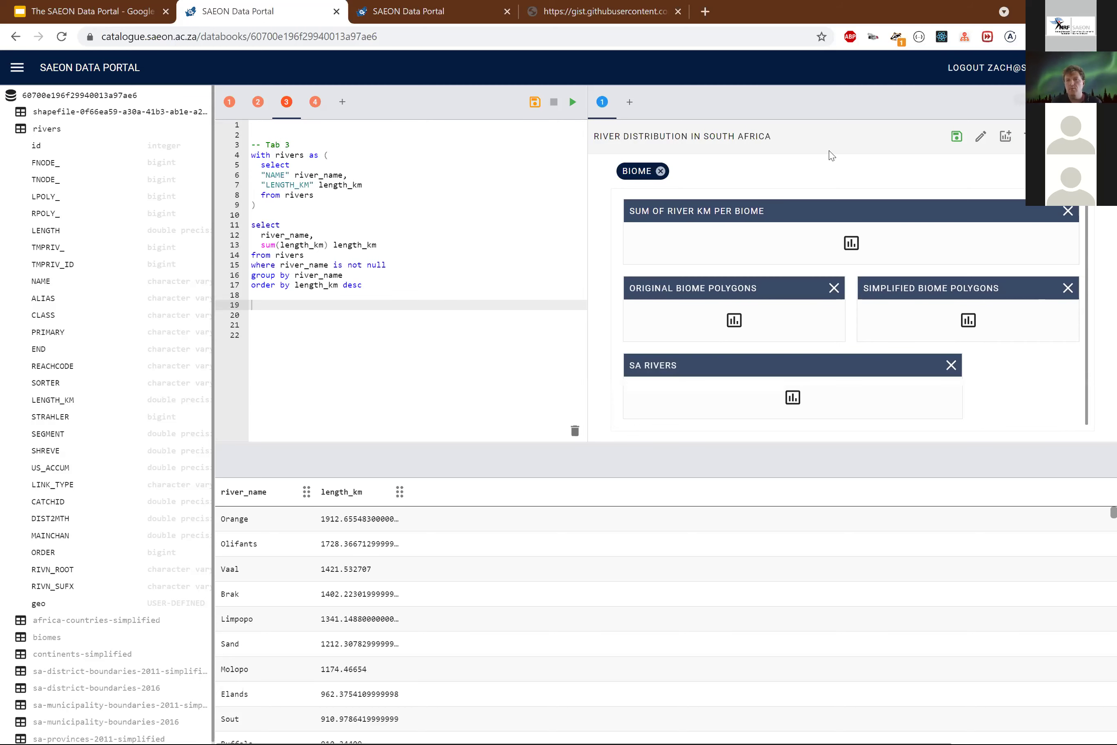
Create a databook filter named "River name" on the river_name column.
left_click(988, 139)
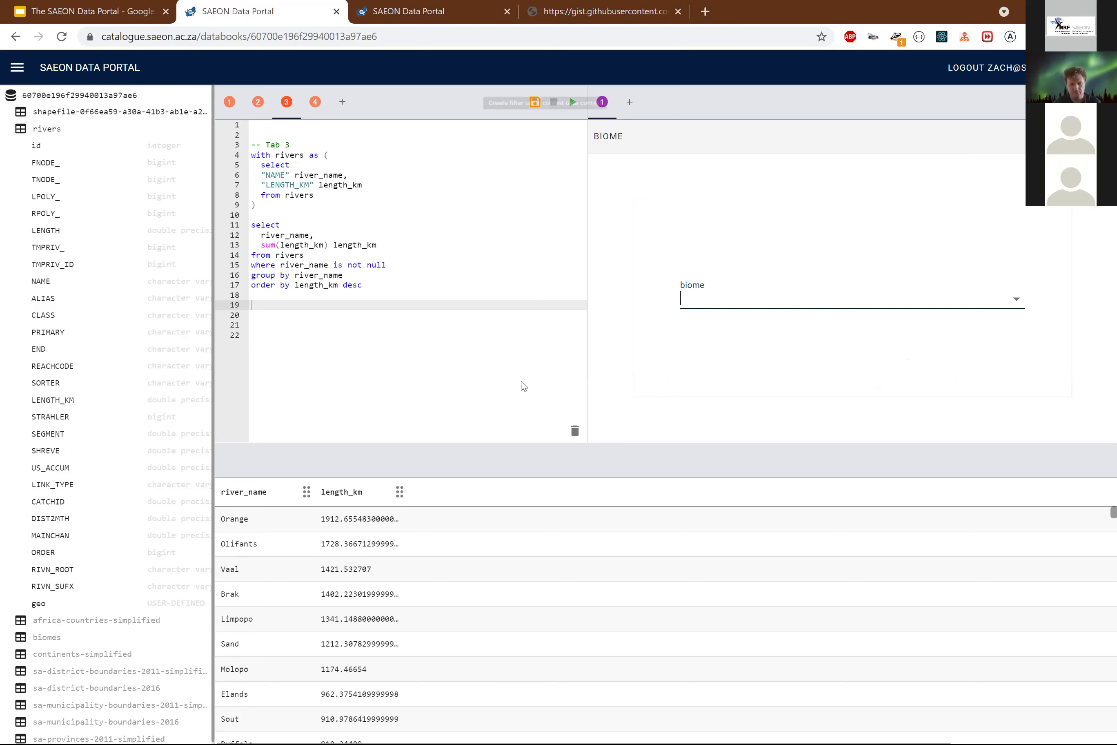
type("River name")
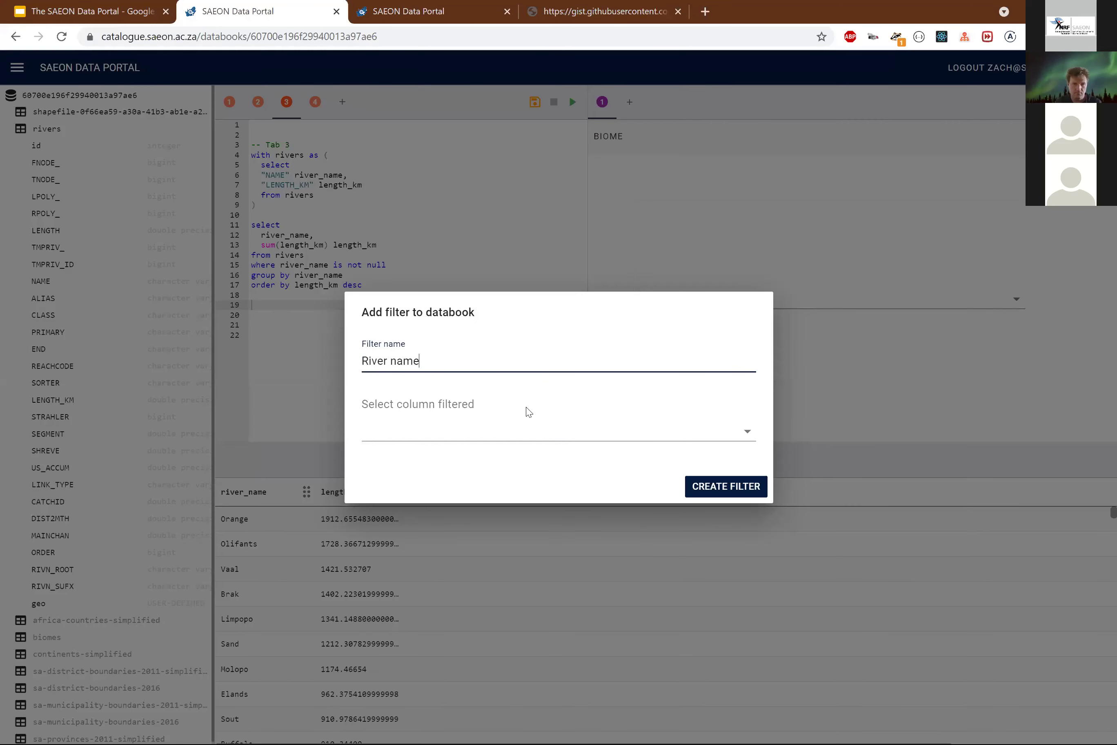
left_click(509, 436)
left_click(697, 460)
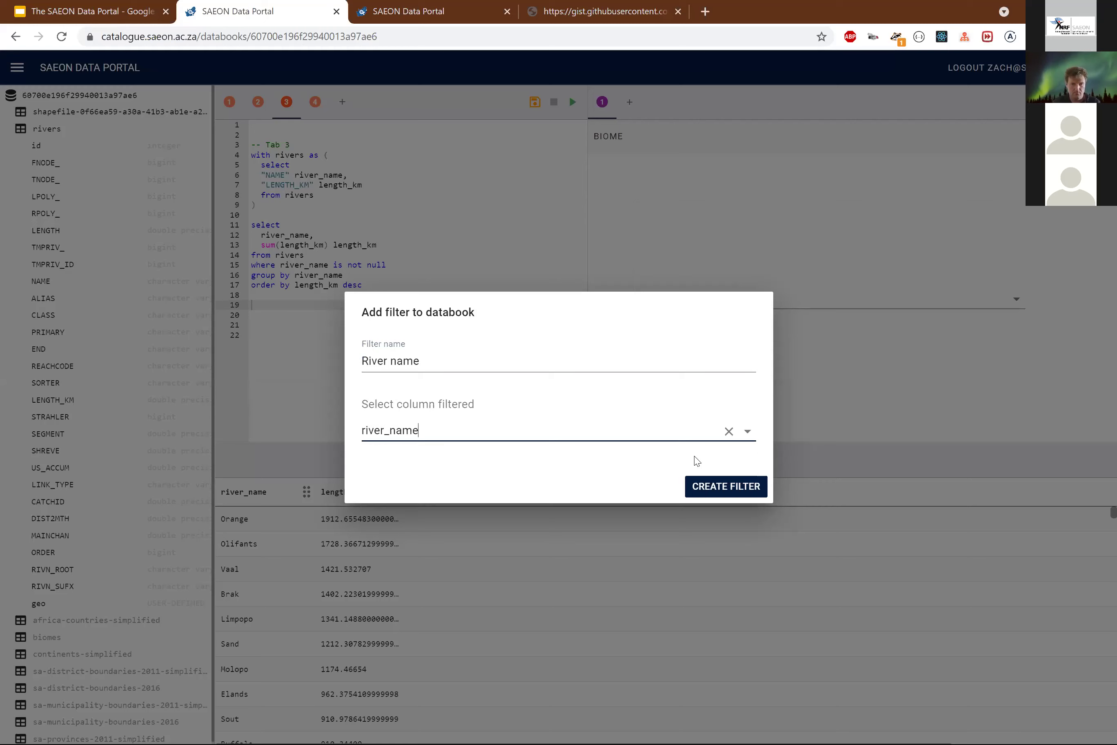
left_click(718, 489)
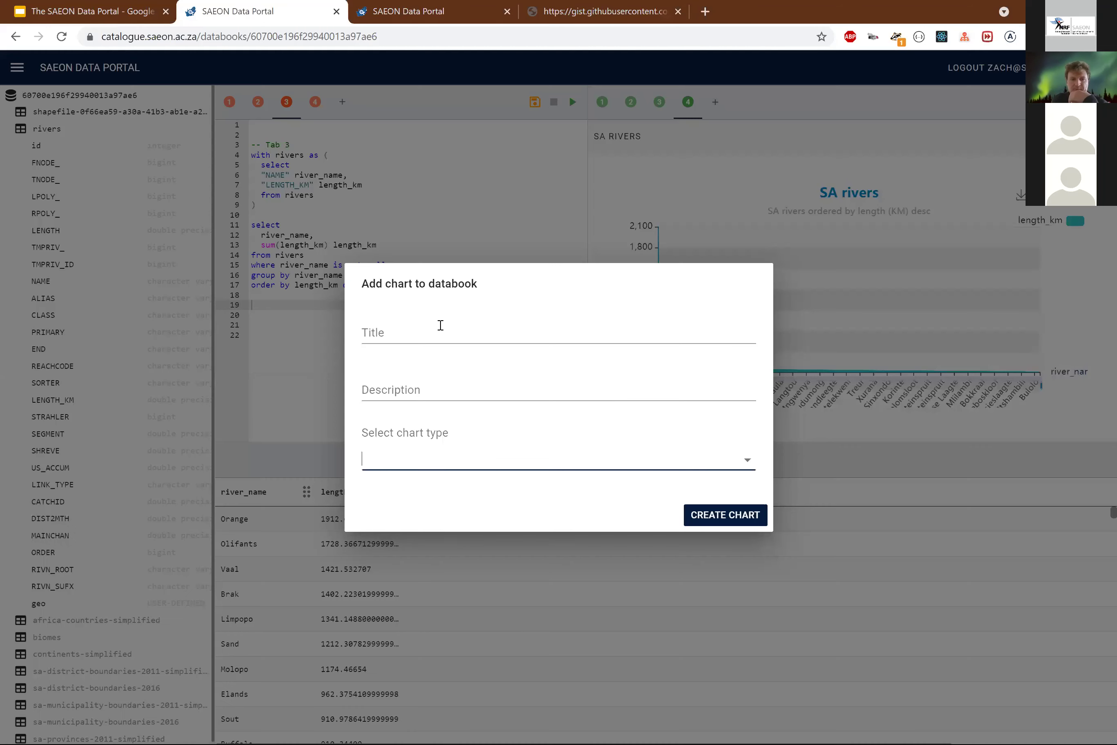
Create a table chart titled "SA rivers" with the description "Table data", including the river_name column.
left_click(438, 328)
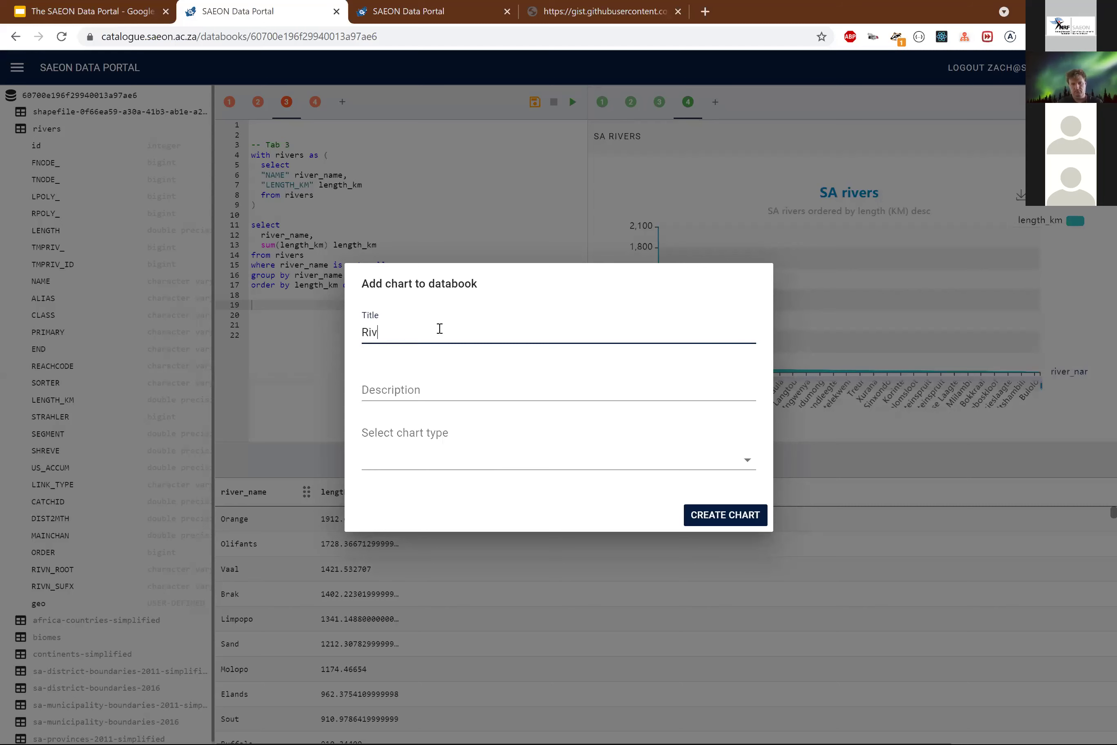
key("ctrl+a")
type("SA rivers")
key("Tab")
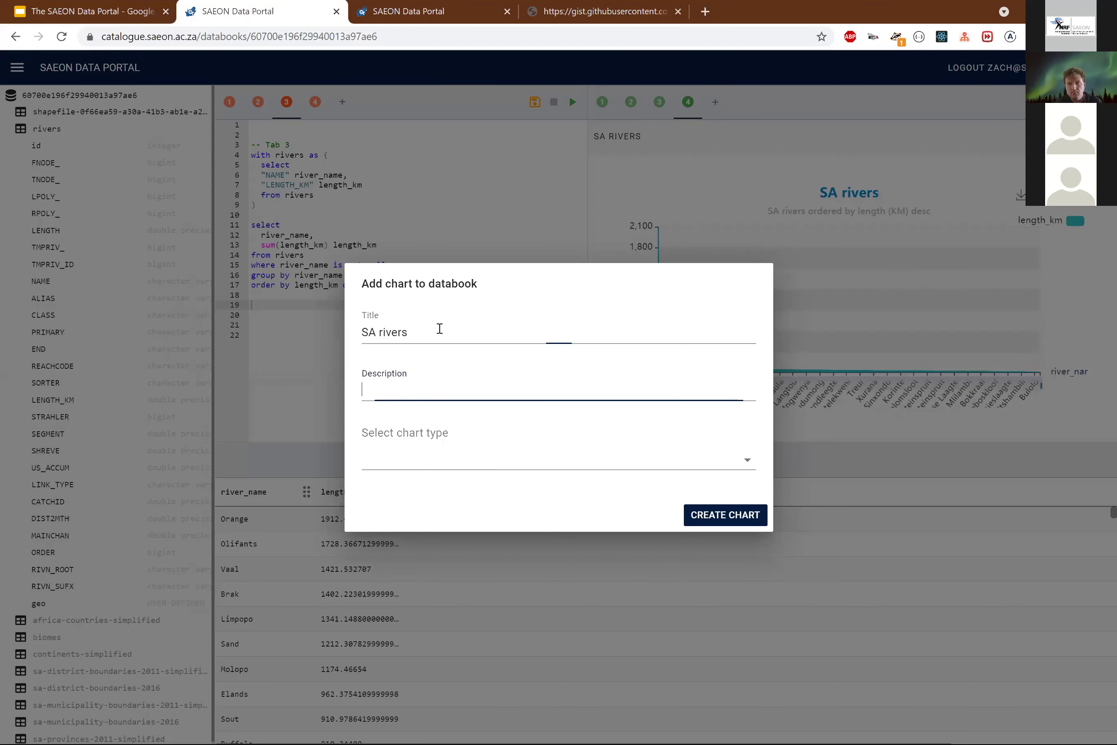
type("Table data")
left_click(435, 457)
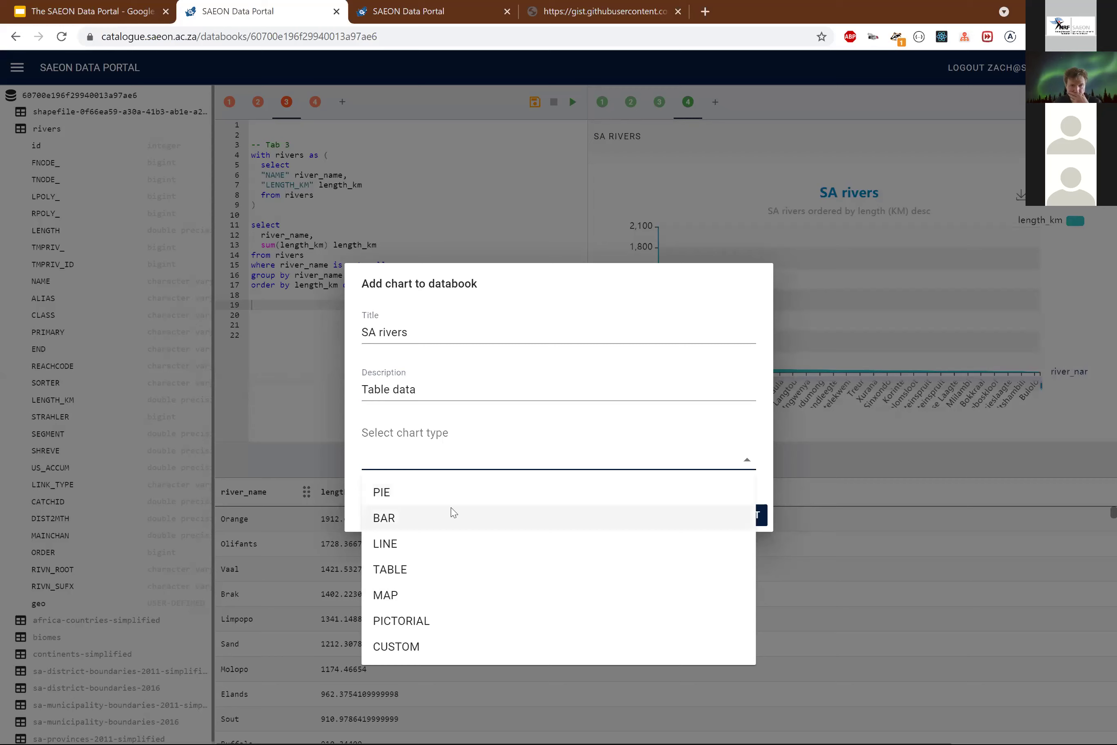
left_click(452, 568)
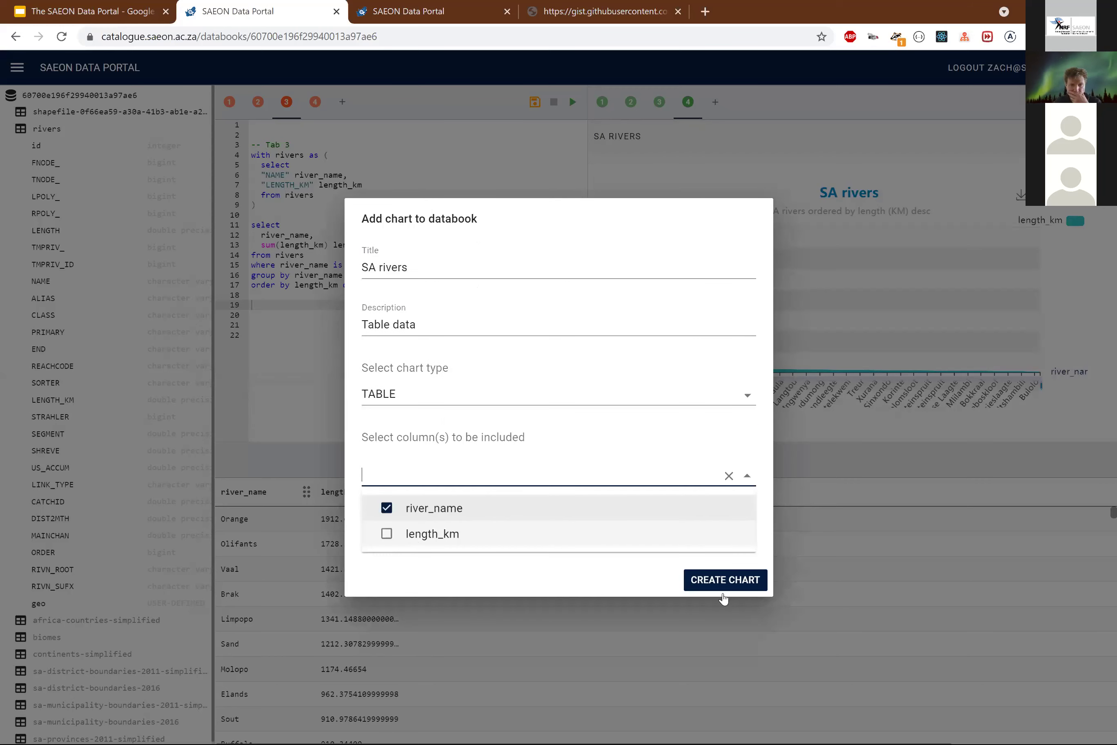
left_click(726, 595)
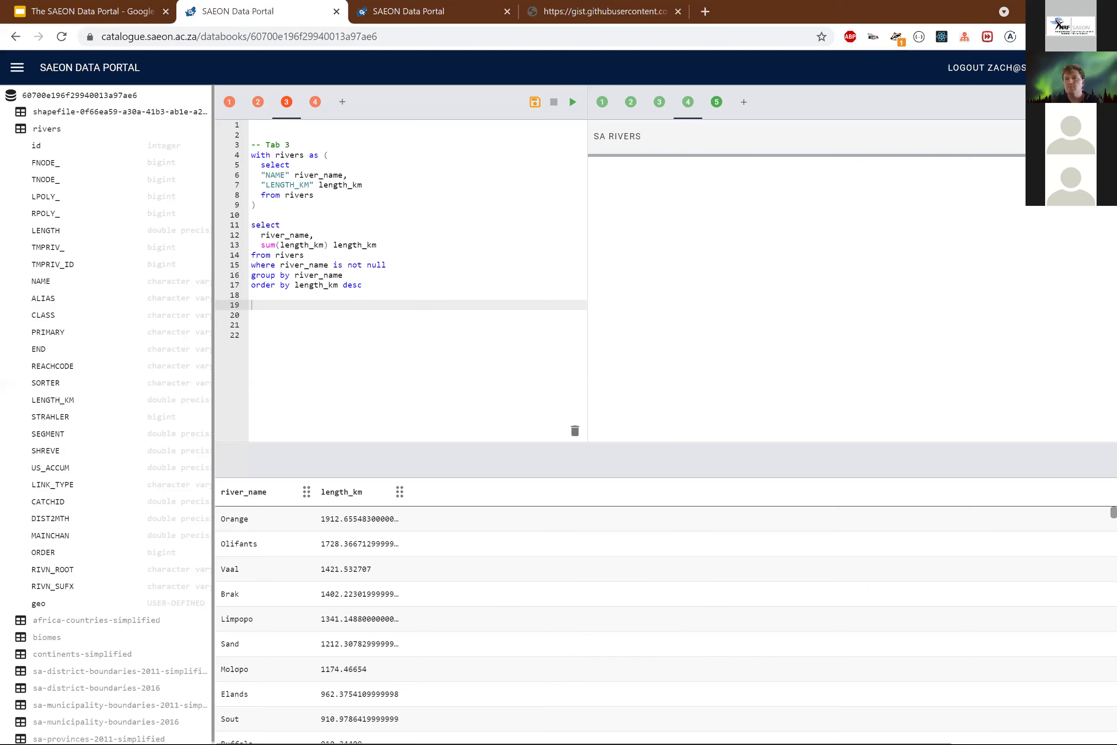
Add the SA rivers table to the River distribution in South Africa dashboard and enlarge it to fill the space beside the bar chart.
left_click(1007, 138)
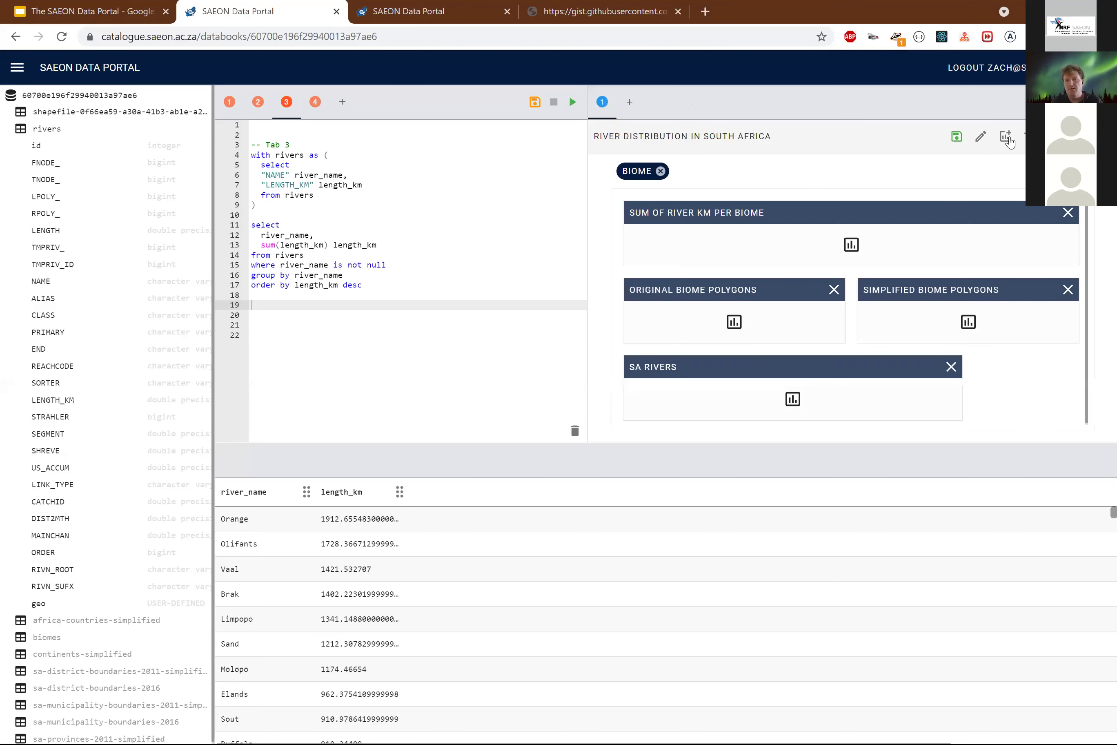
left_click(1007, 139)
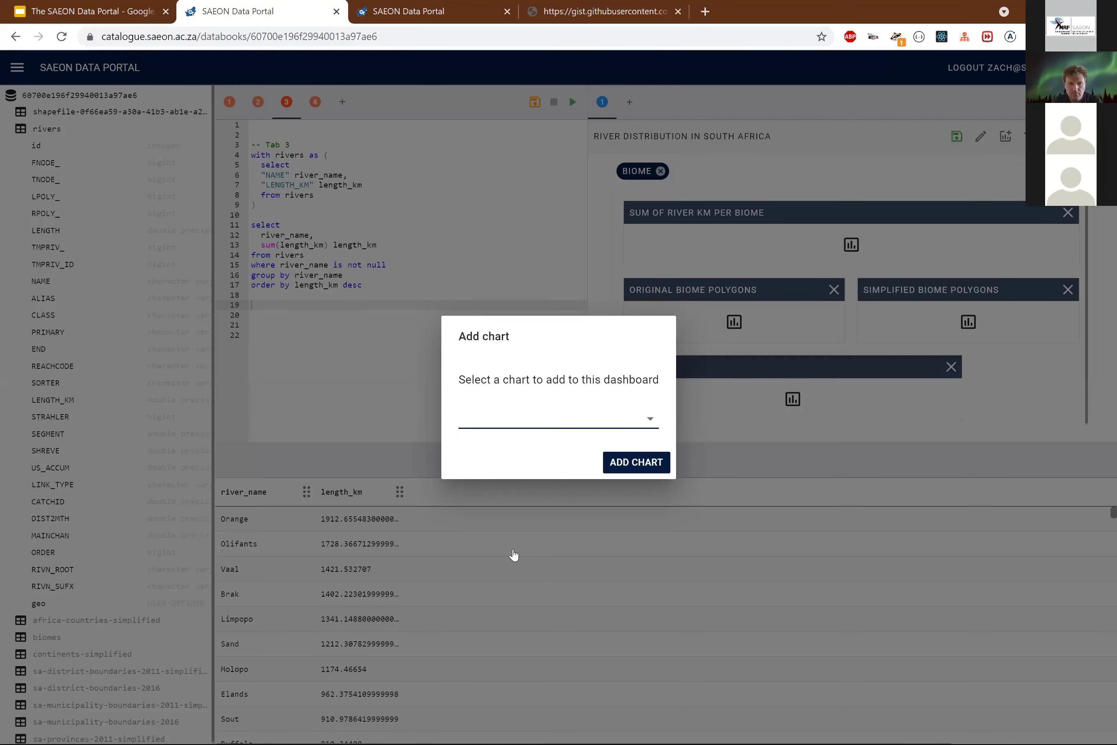
left_click(514, 555)
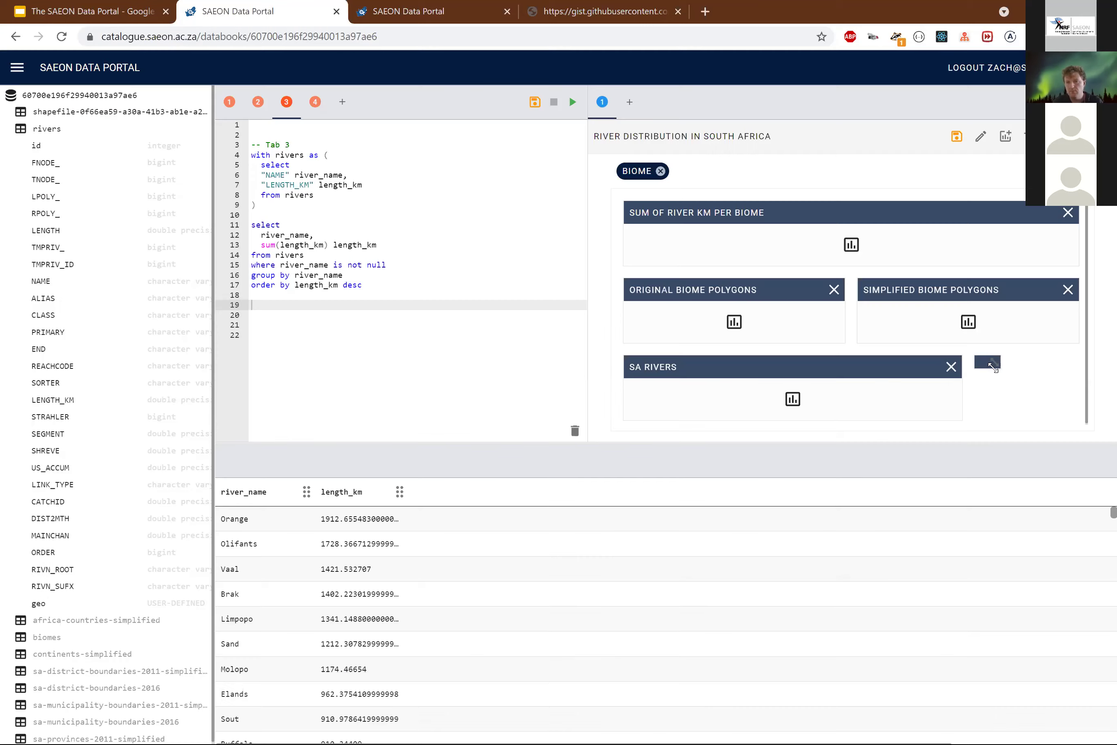
left_click(988, 370)
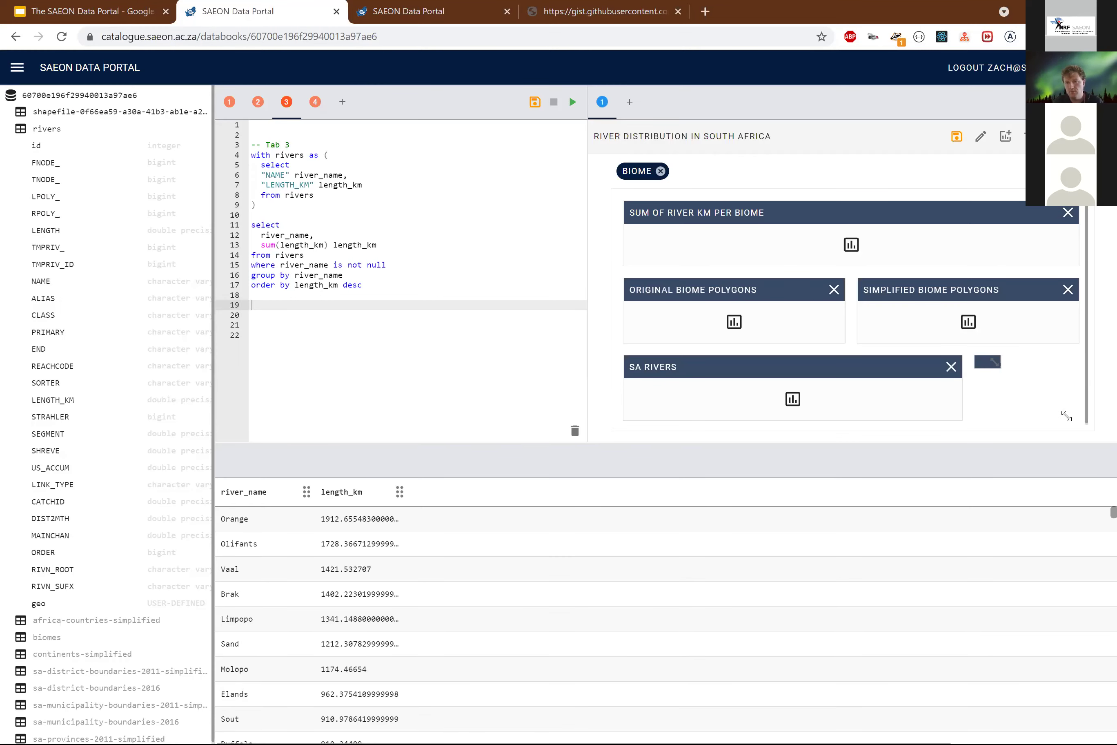
left_click_drag(1067, 416, 1071, 417)
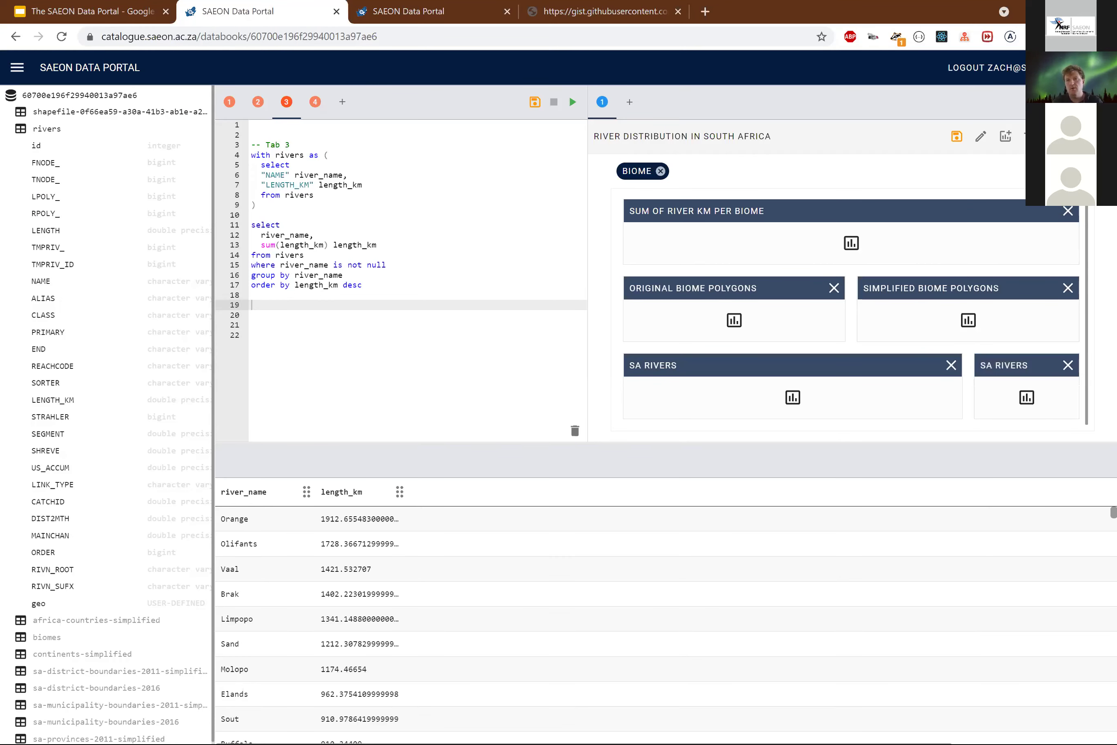
Add the "River name" filter to the River distribution in South Africa dashboard.
left_click(1029, 136)
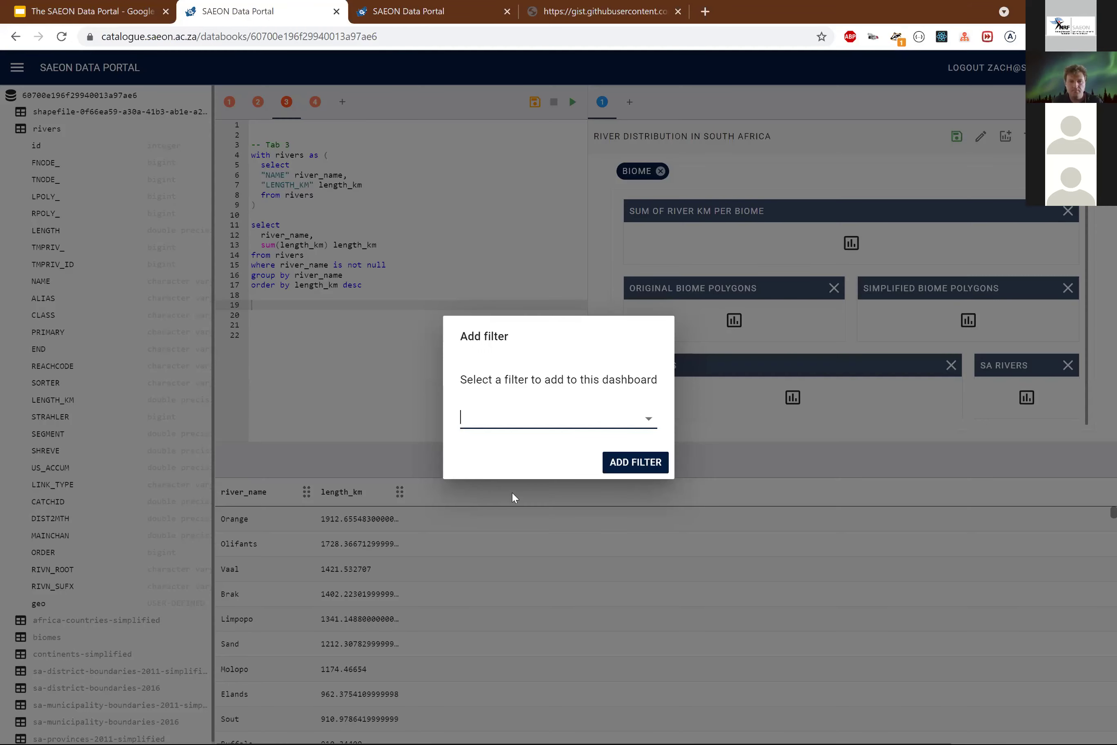
left_click(636, 468)
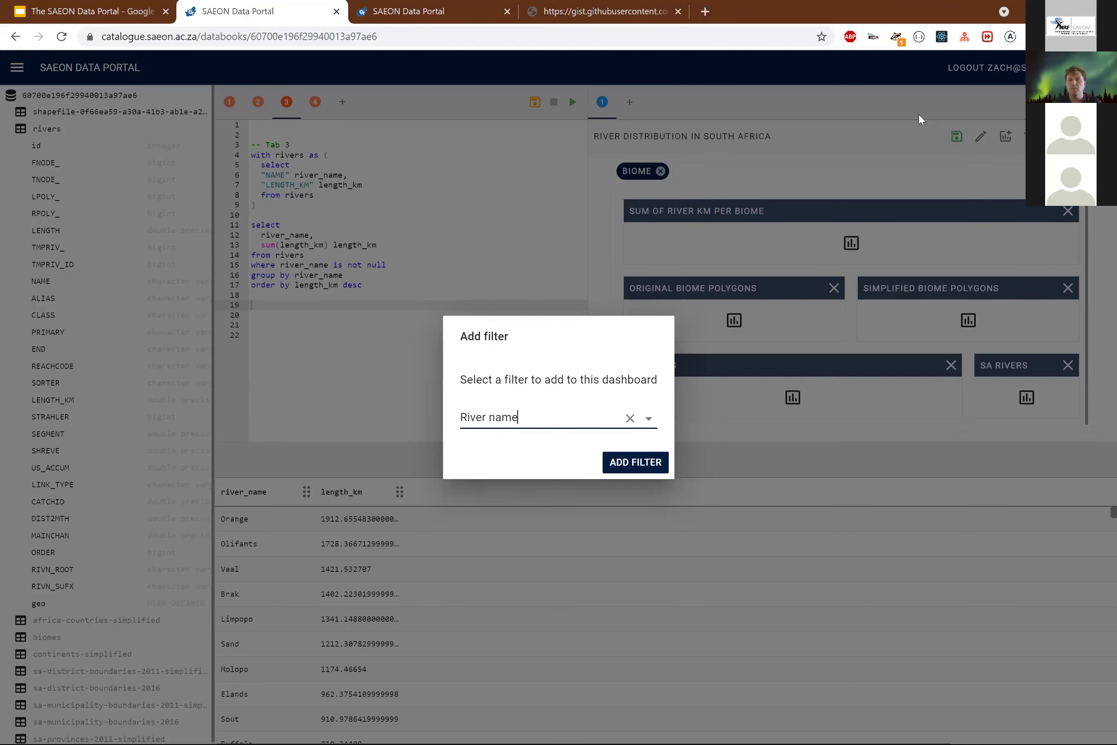
key("Return")
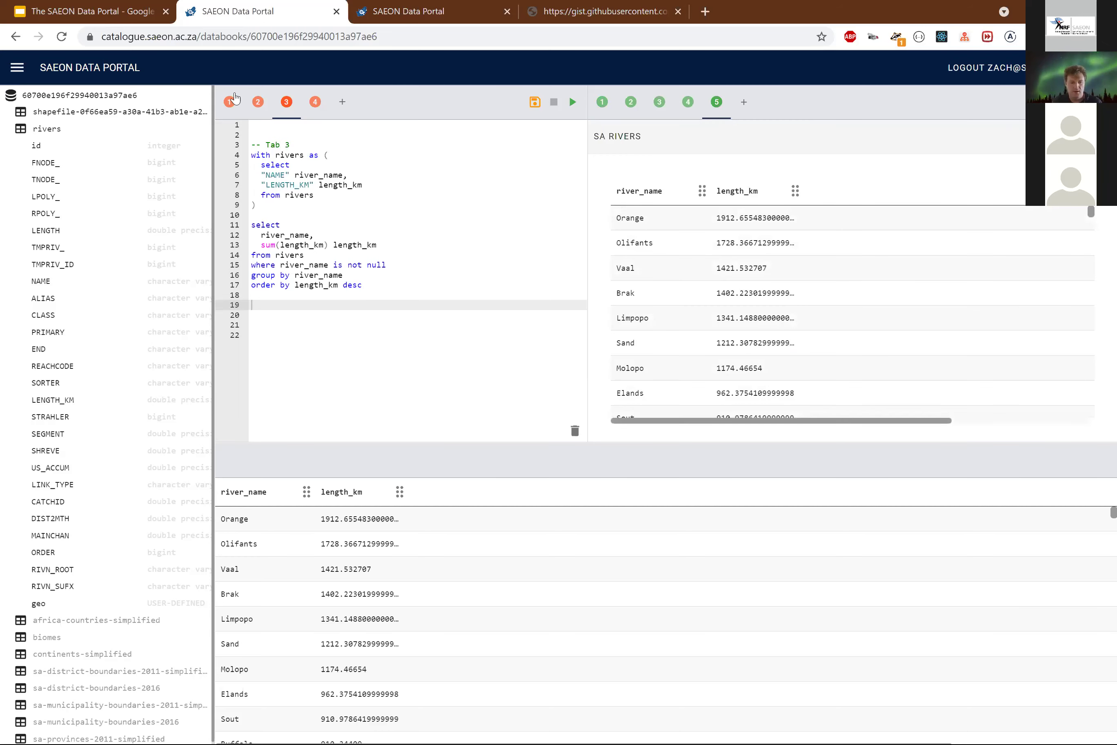
Reload the published River distribution in South Africa dashboard and examine the SA rivers table and bar chart at different ranges.
key("ctrl+Tab")
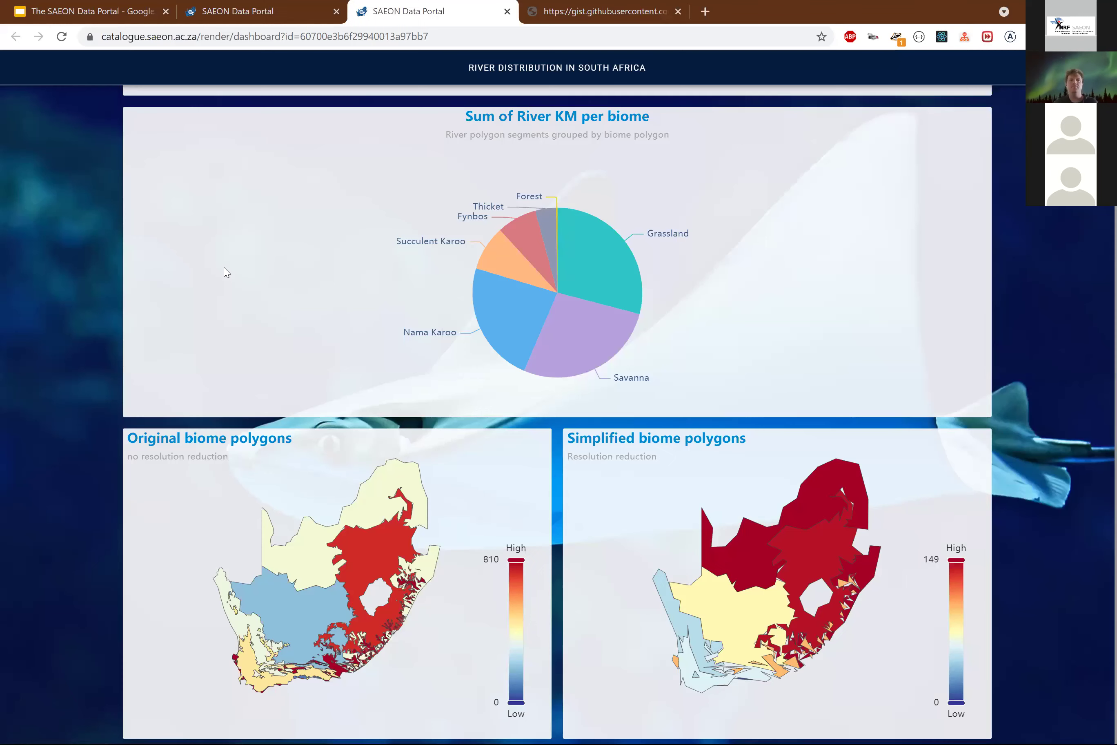
key("F5")
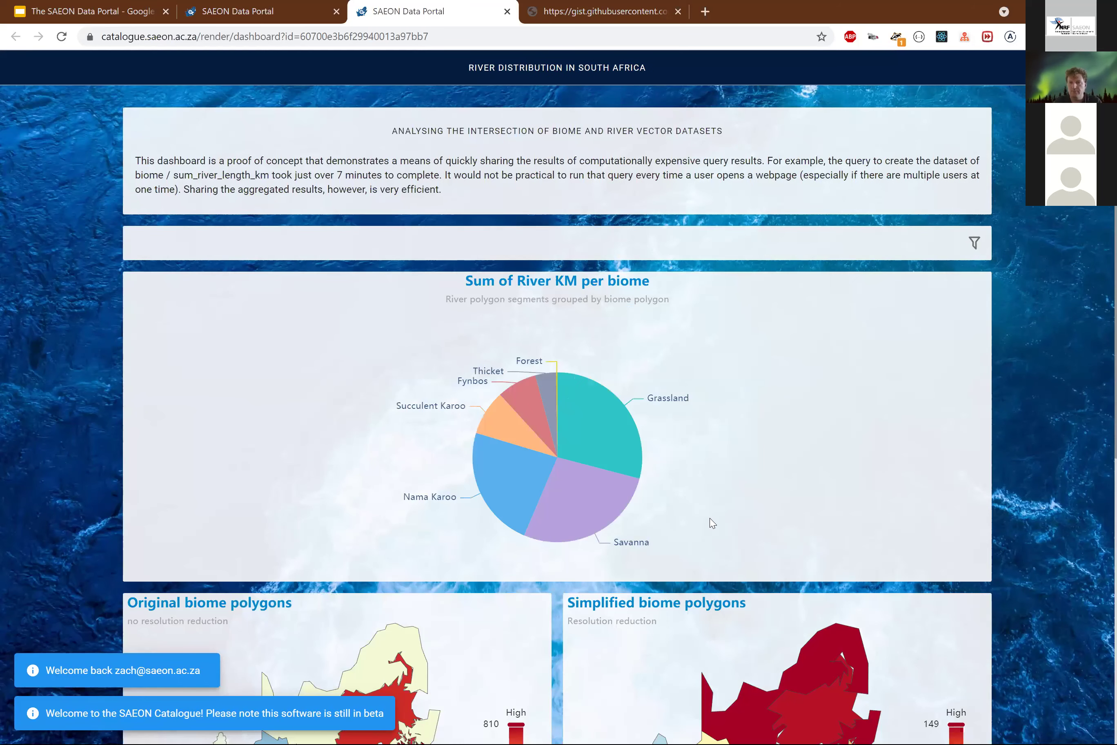
scroll(878, 541, "down", 8)
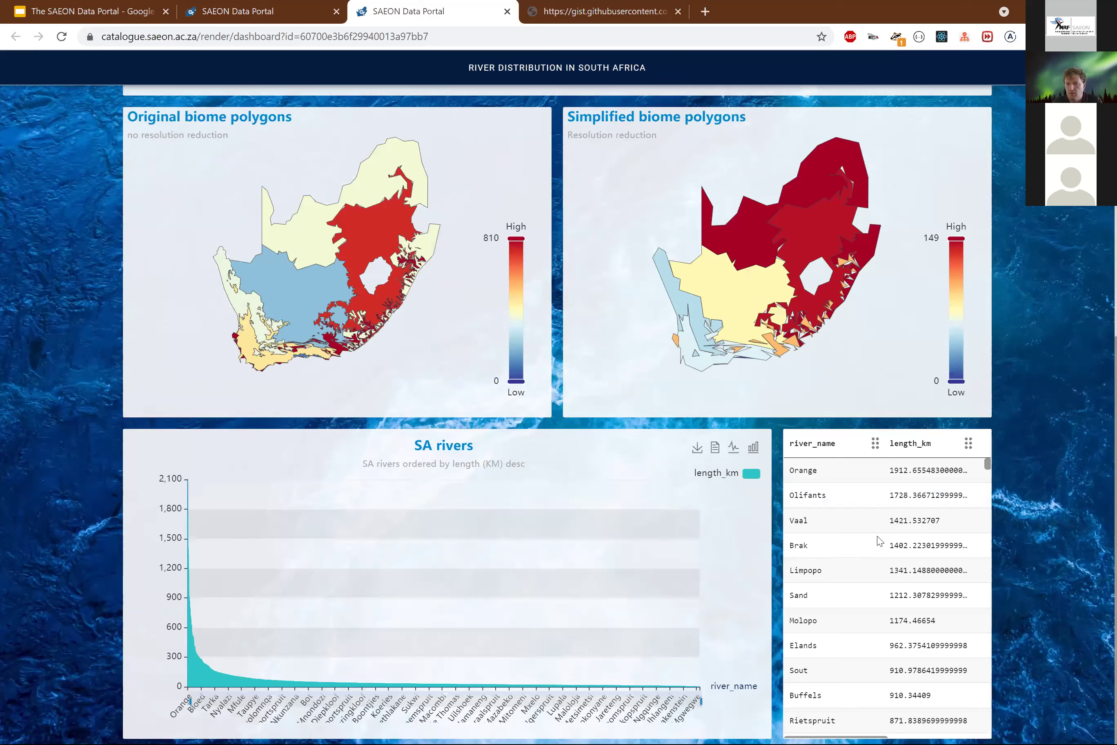
scroll(981, 476, "down", 15)
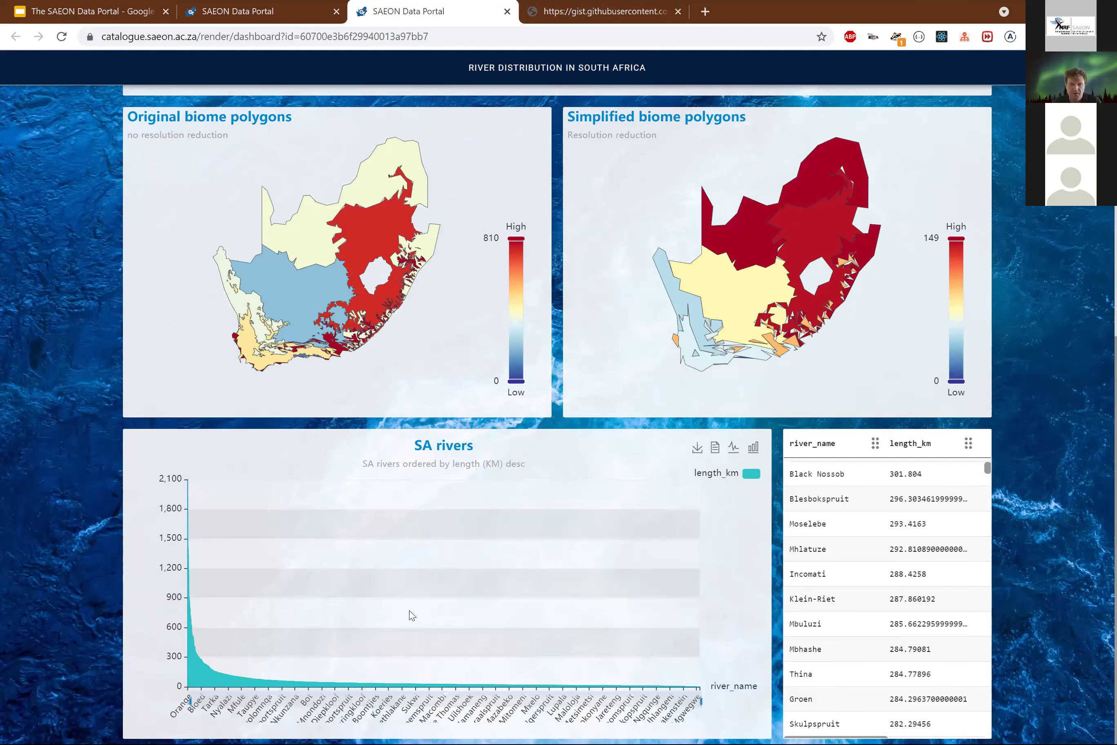
scroll(337, 651, "up", 3)
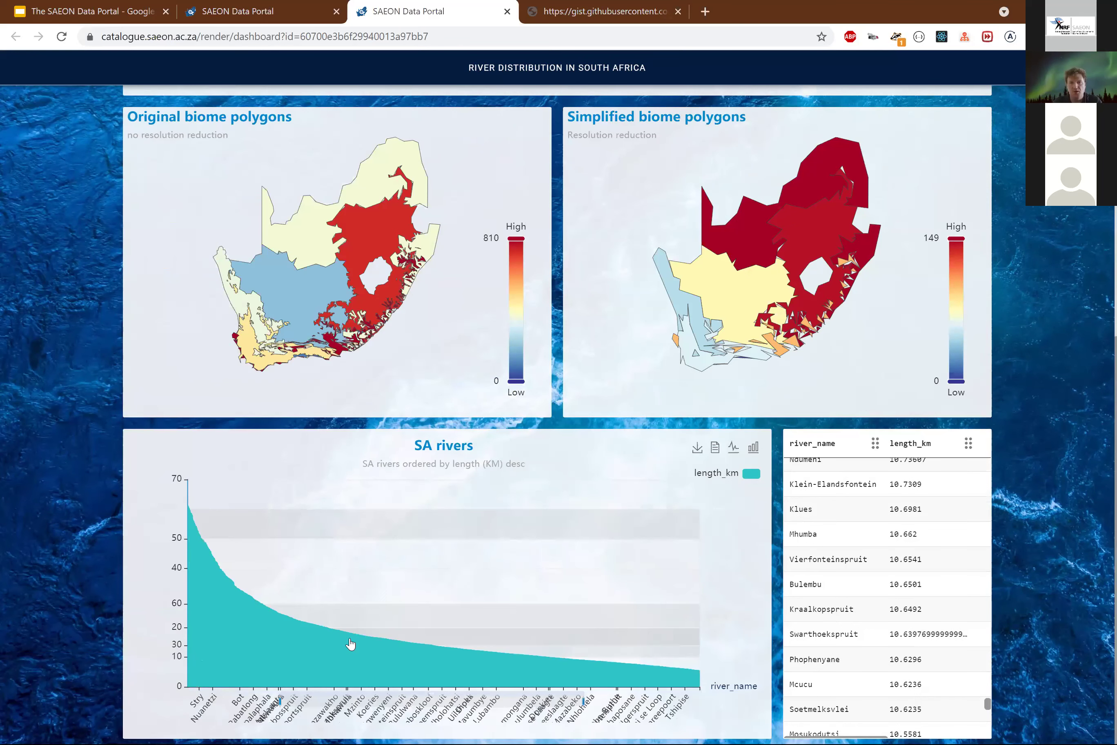
scroll(350, 644, "down", 5)
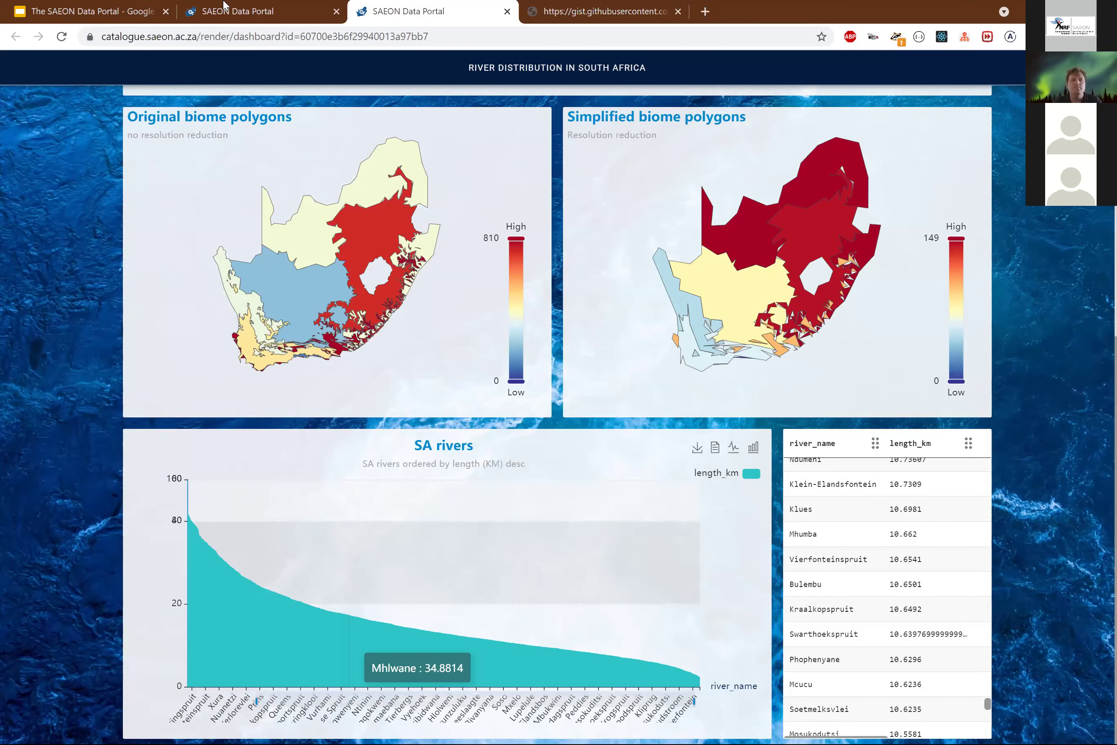
Return to the databook, widen the SQL editor, and run the fourth query on pneumonia case fatality from hdb.
key("ctrl+shift+Tab")
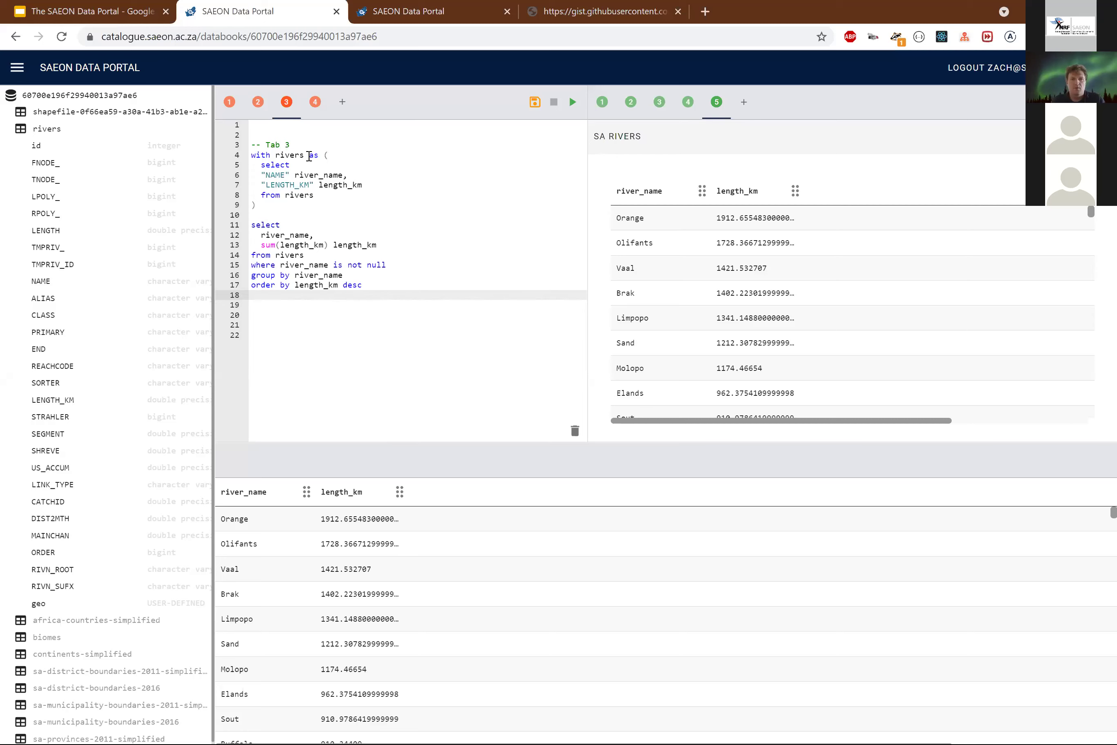
key("ctrl+Tab")
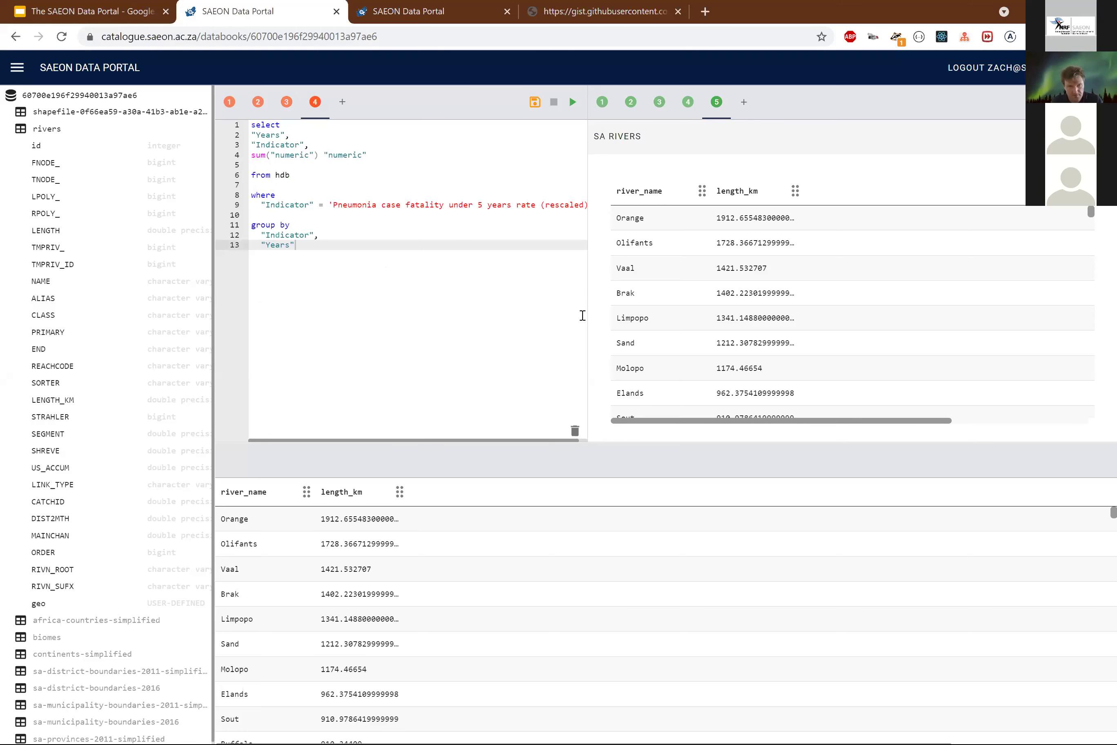
left_click_drag(588, 320, 642, 323)
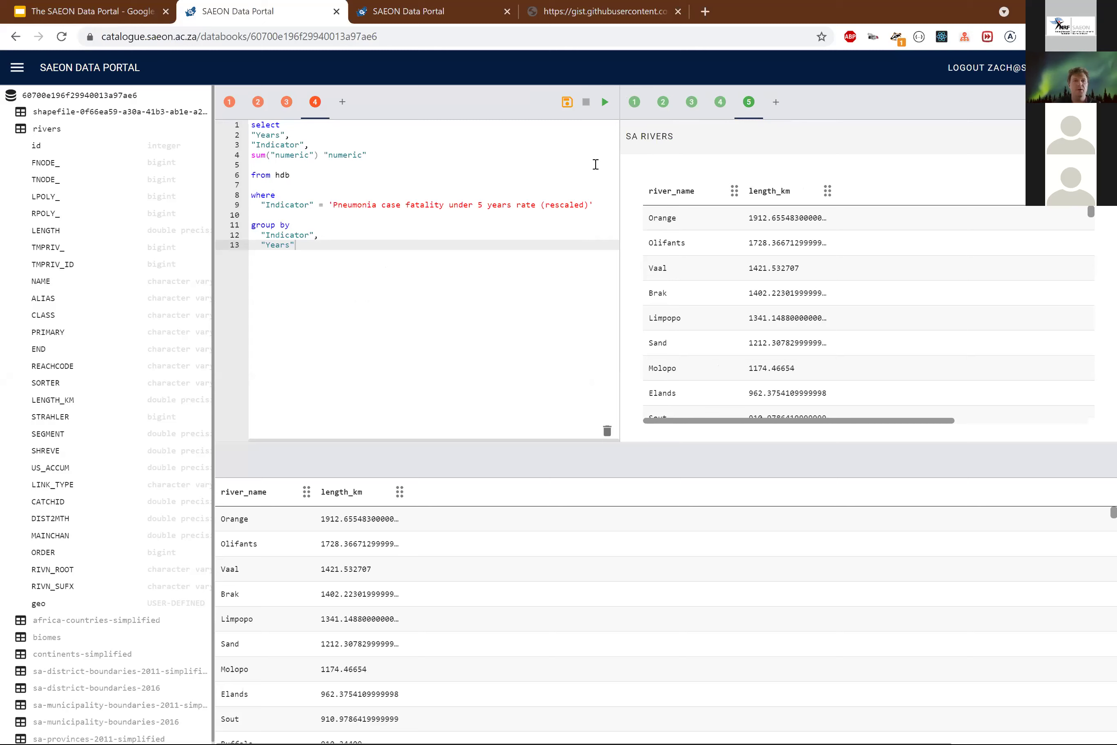
left_click(604, 103)
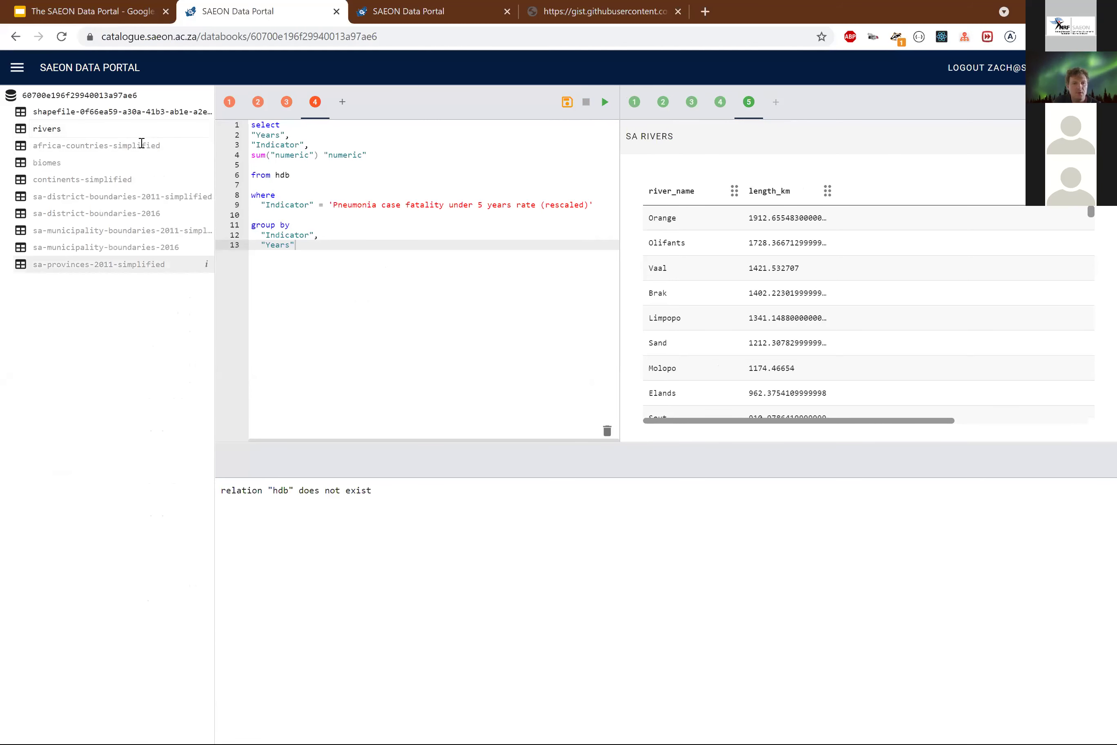
Rename the shapefile table as hbd and rerun the pneumonia query.
right_click(139, 114)
left_click(173, 128)
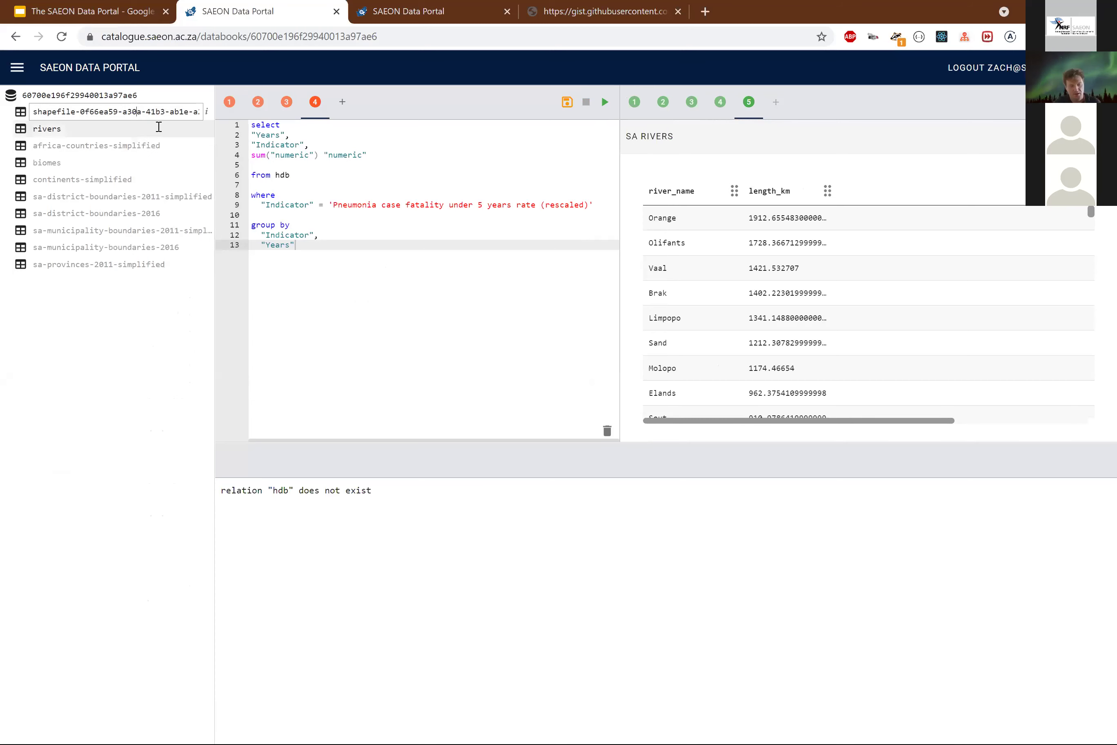
type("h")
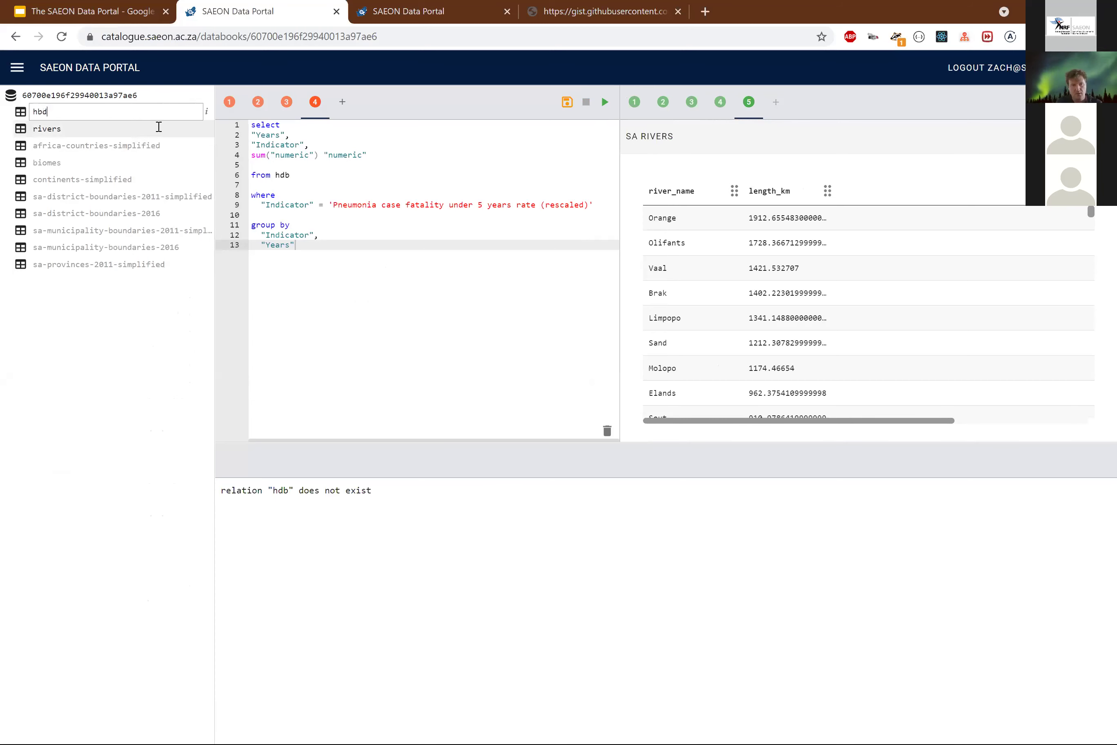
type("bd")
key("Return")
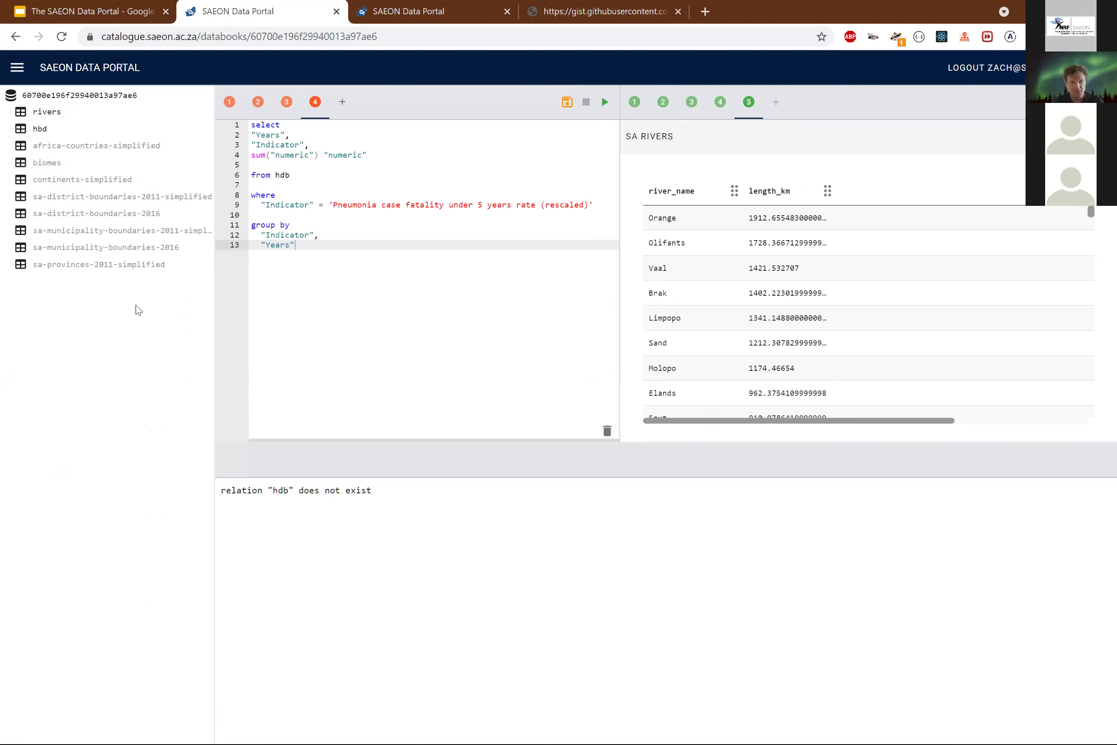
left_click(604, 103)
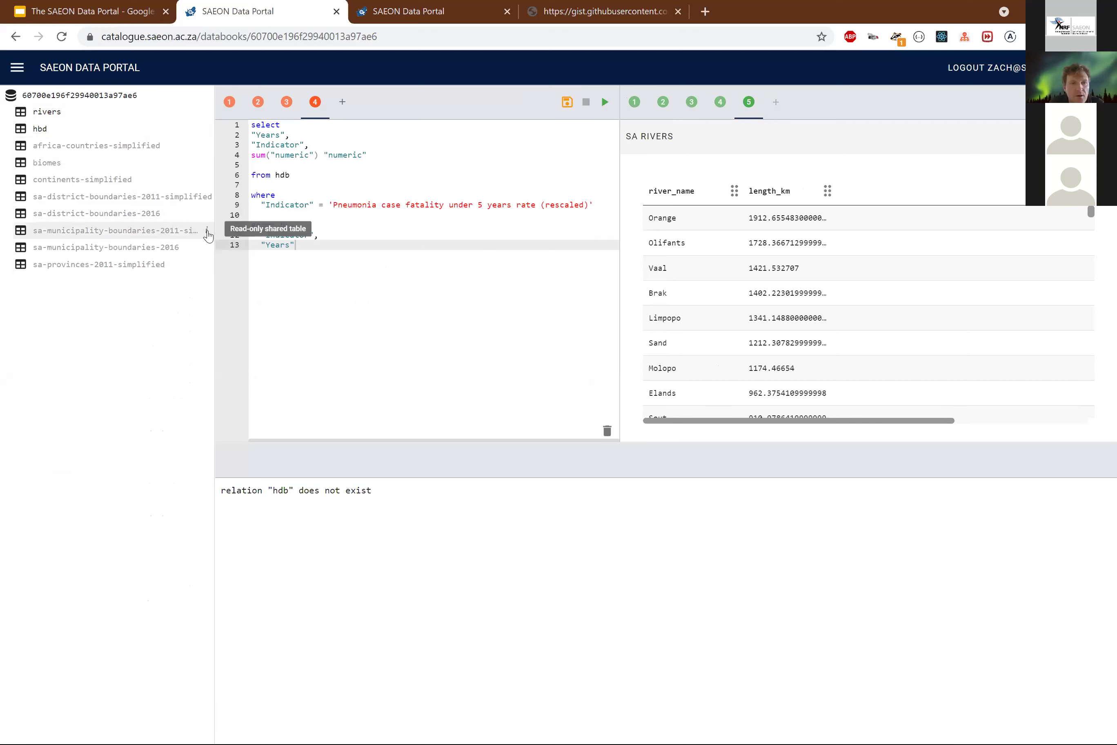
Rename the hbd table as hdb to match the table name in the query.
right_click(48, 130)
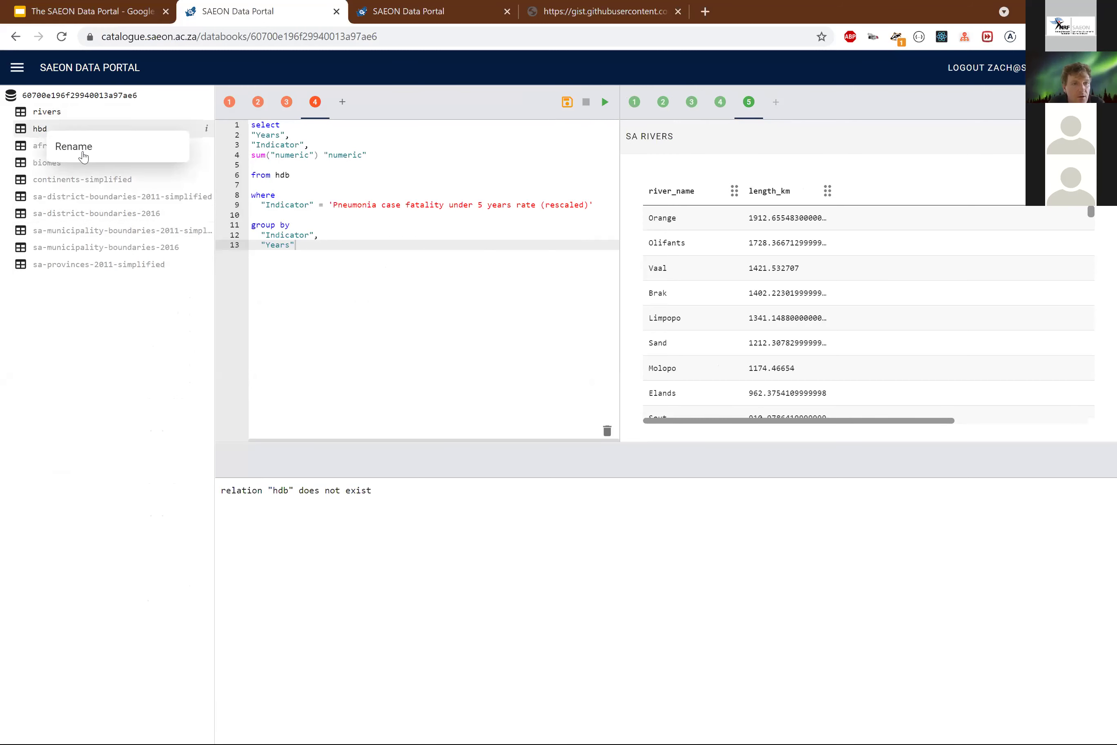
left_click(82, 151)
double_click(55, 131)
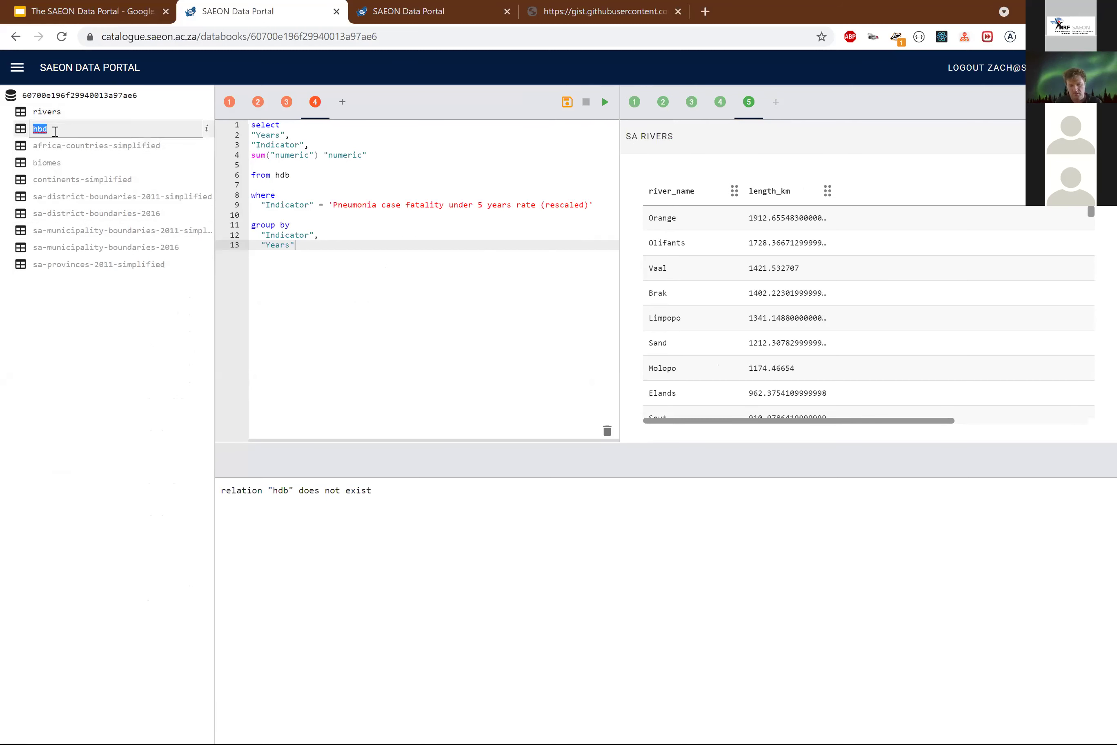
type("hdb")
key("Return")
Run the pneumonia case fatality query on the hdb table and review its results by year.
left_click(364, 195)
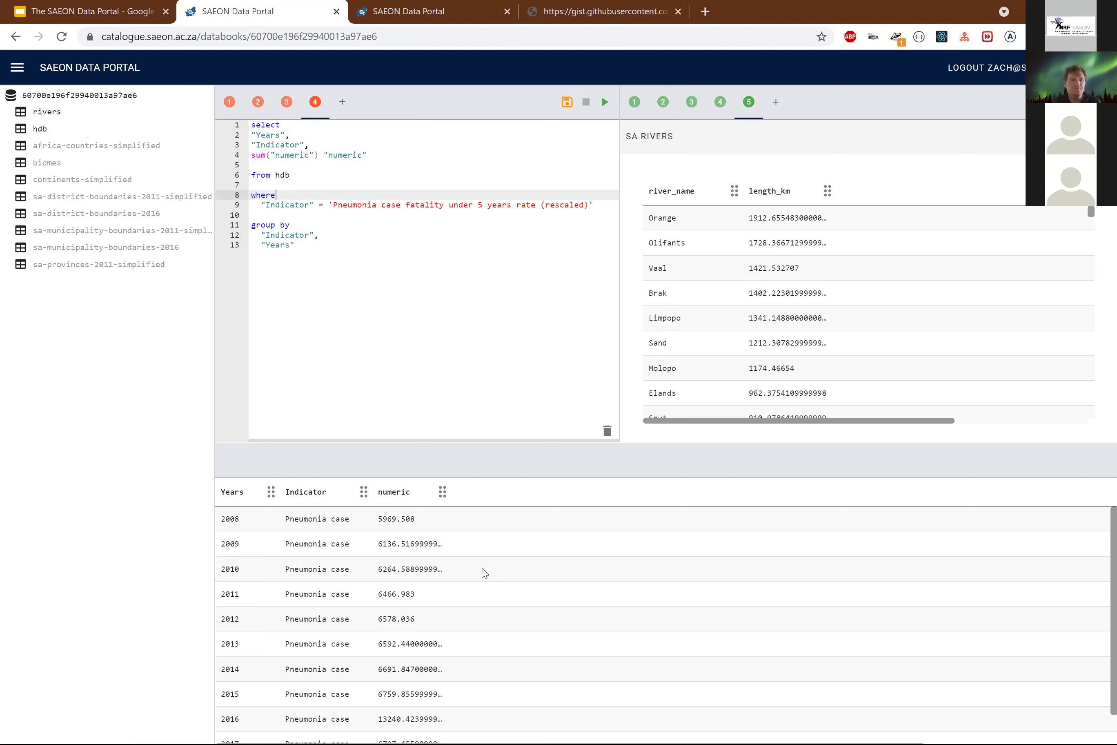
scroll(469, 591, "down", 1)
scroll(456, 552, "up", 1)
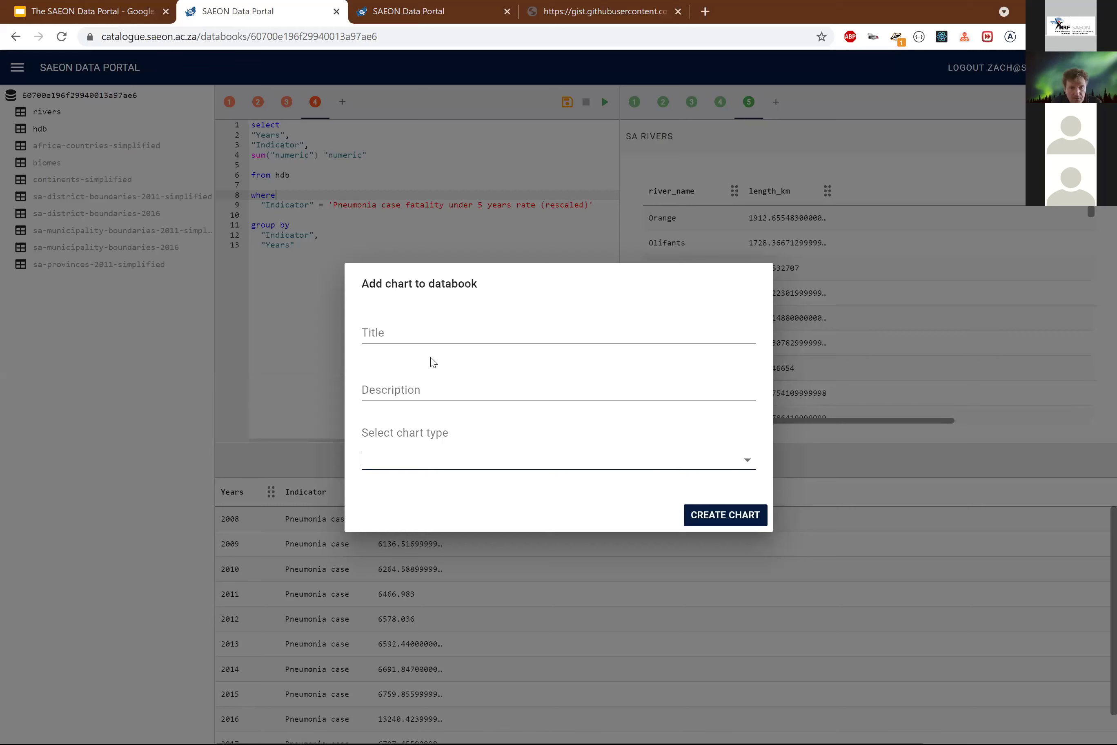
Title the new chart "Health indicator dataset - pneumonia fatality cases" and describe it as "Indicator per year".
left_click(447, 337)
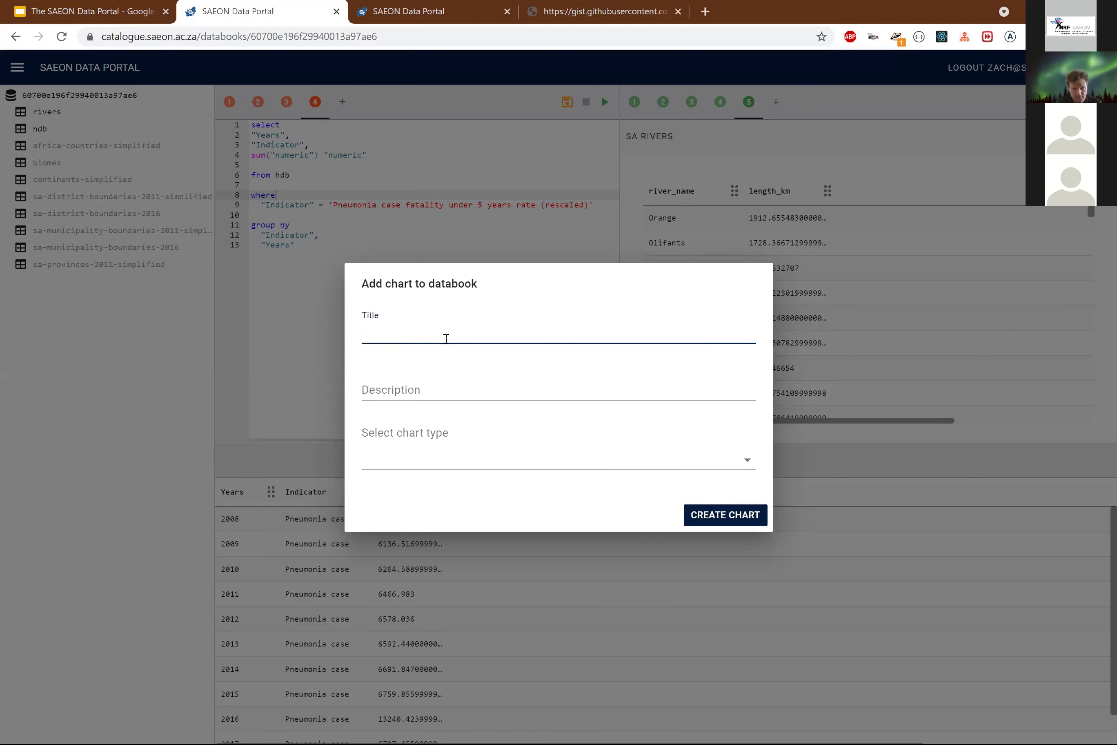
type("H")
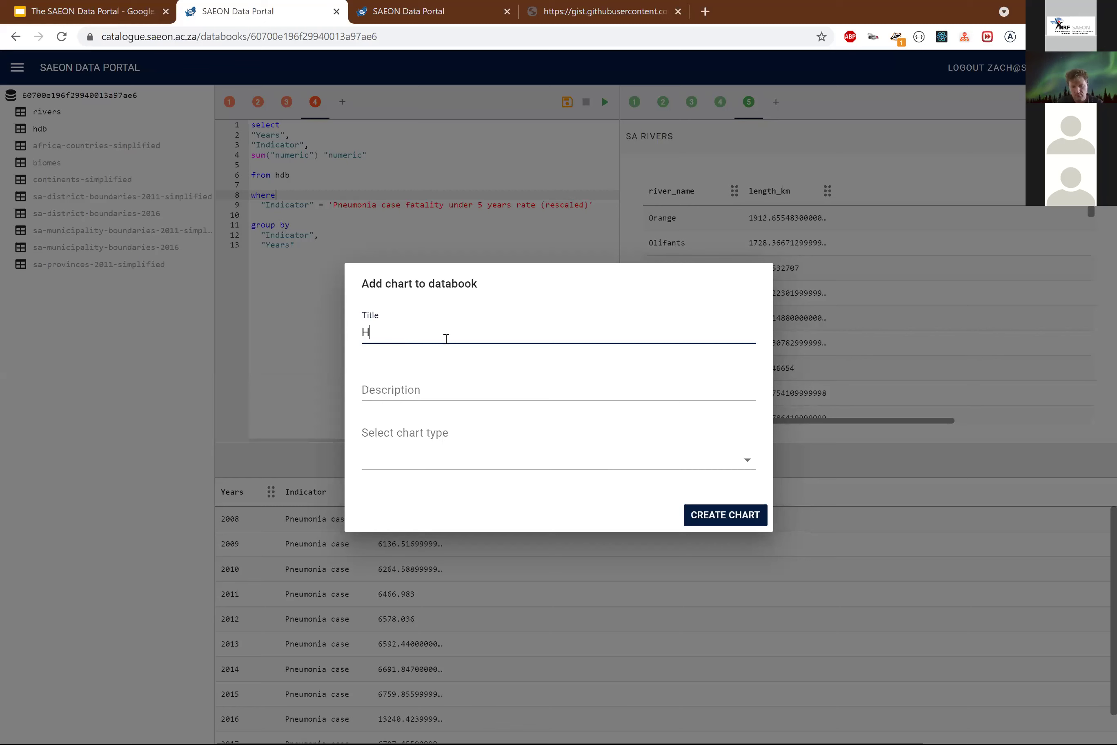
type("ealth indicator dataset -")
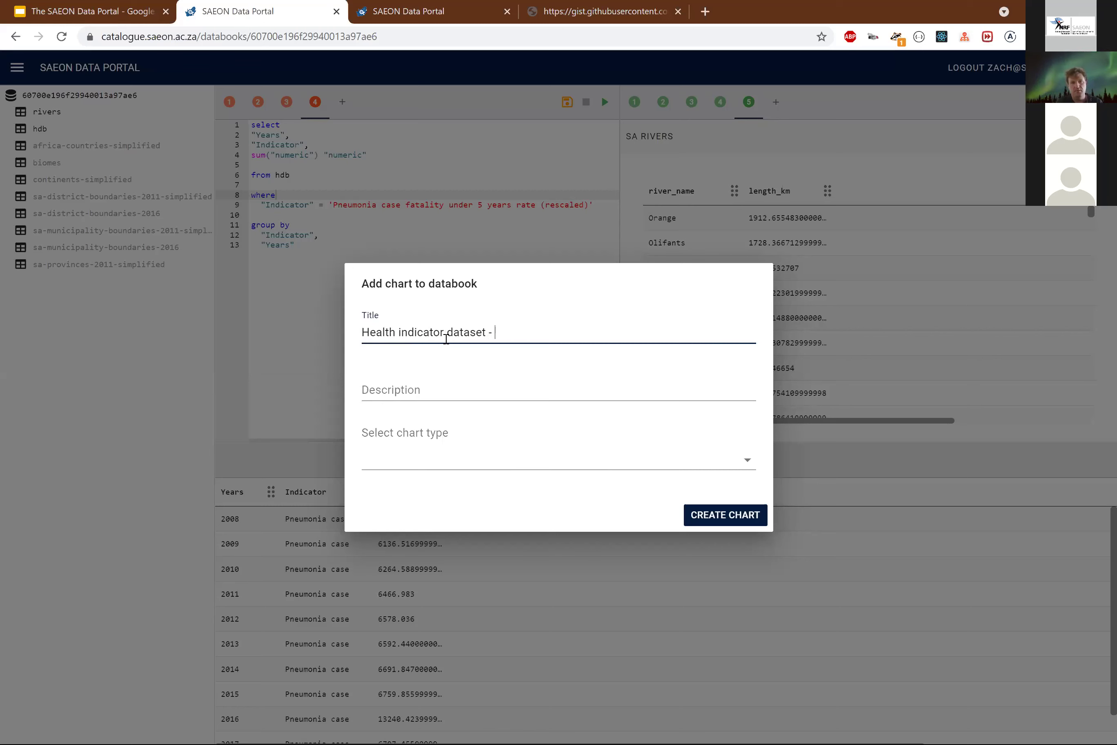
type(" pn")
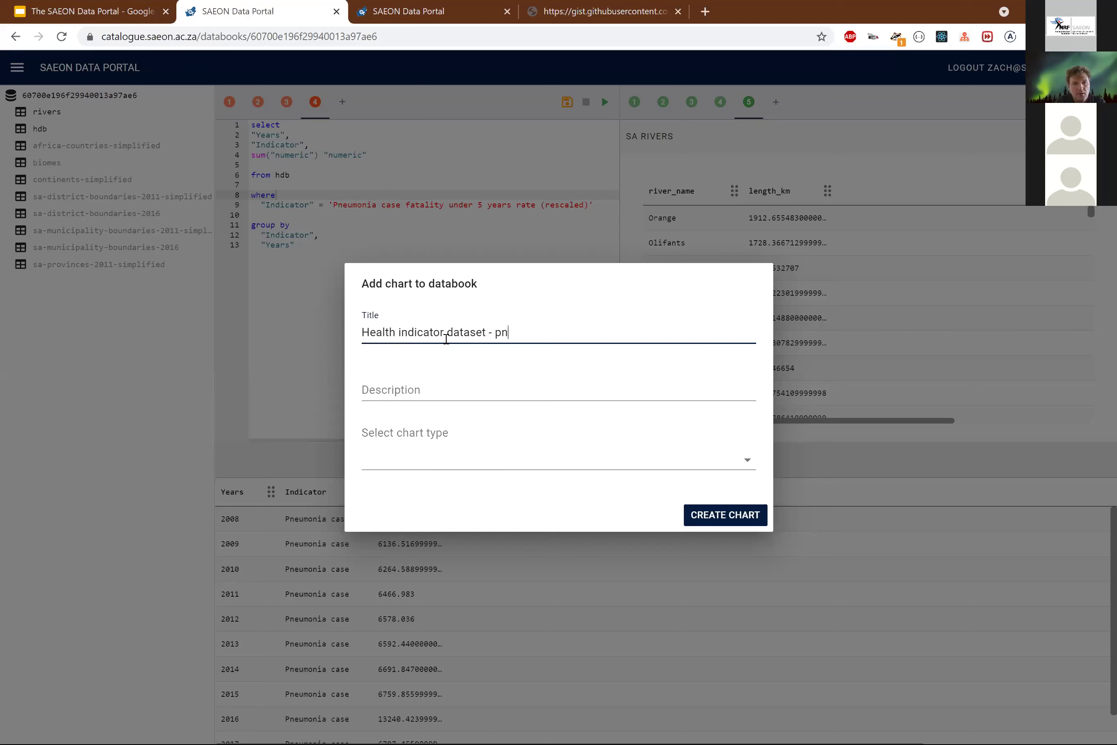
type("eumonia fatality cases")
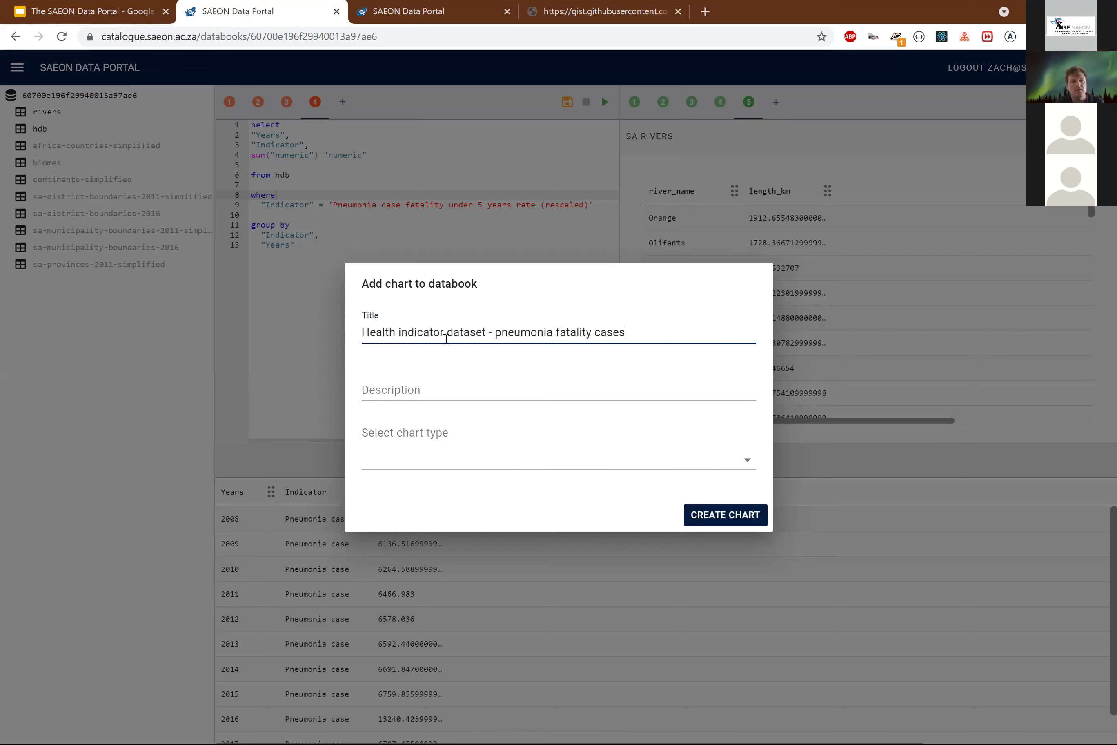
left_click(438, 395)
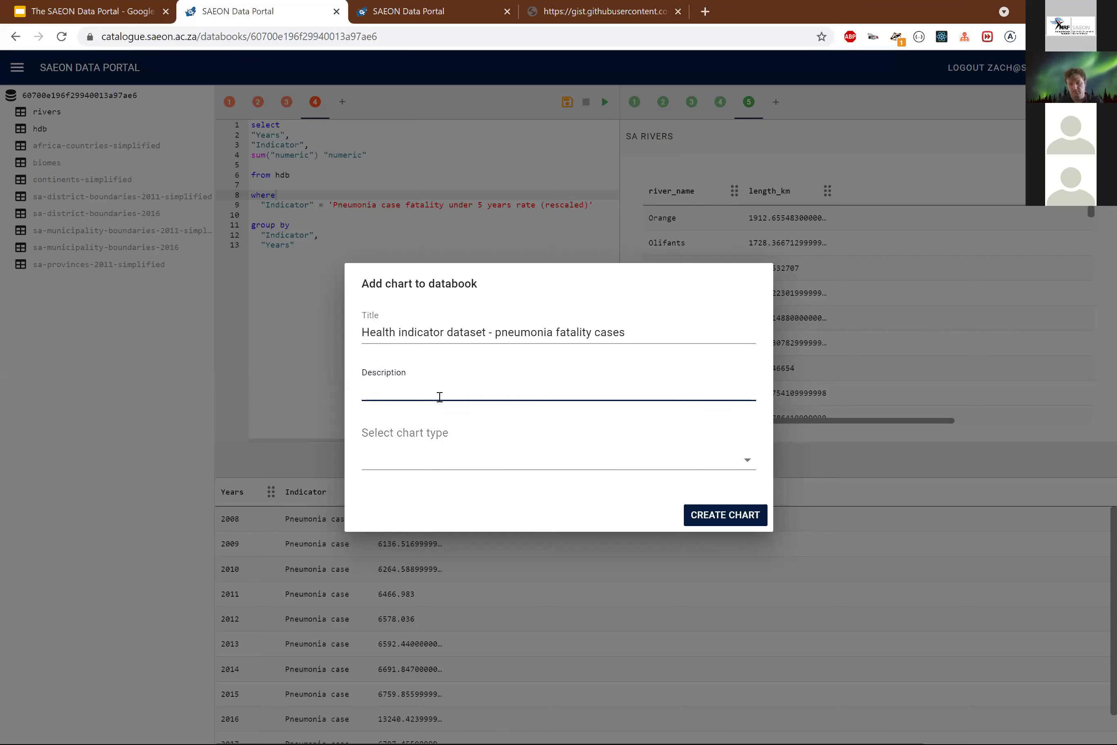
type("Indica")
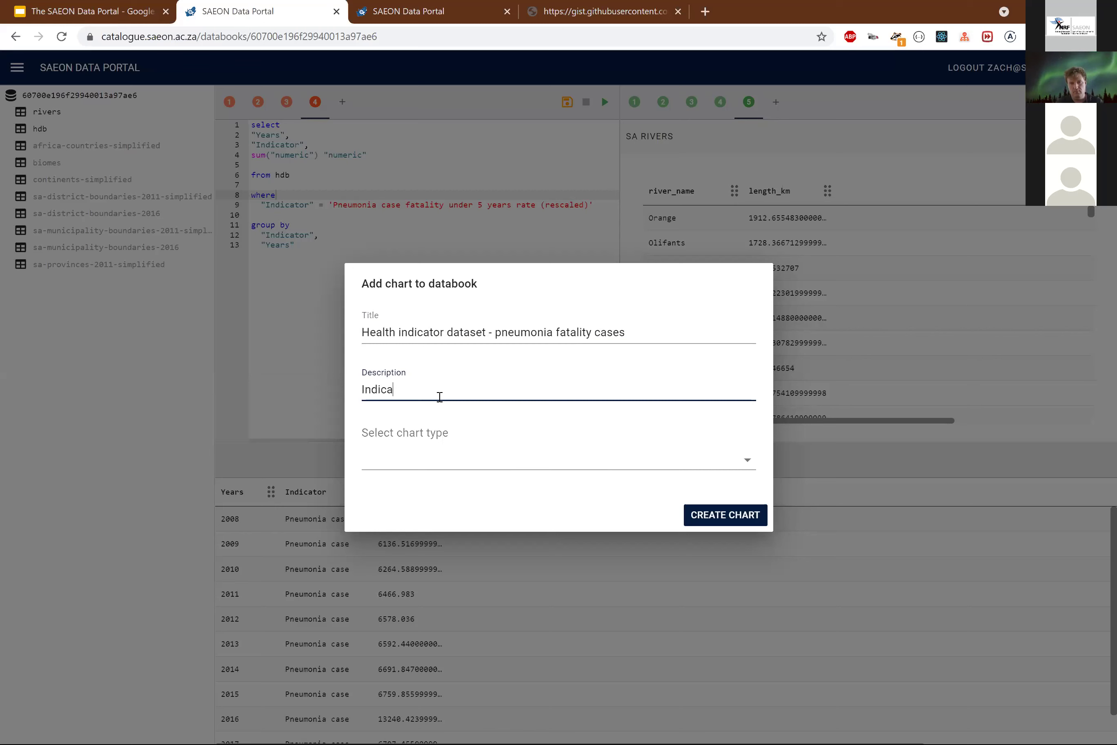
type("tor per year")
Create it as a line chart with Years on the x-axis and numeric as the y-axis values.
left_click(470, 460)
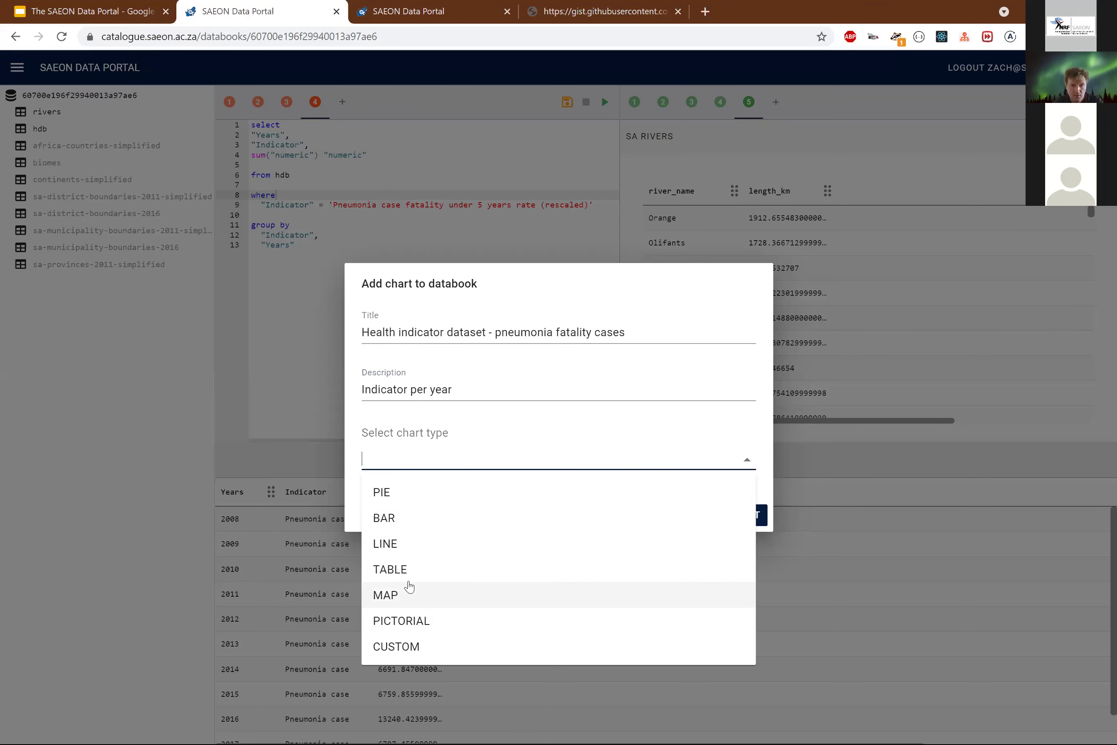
left_click(412, 544)
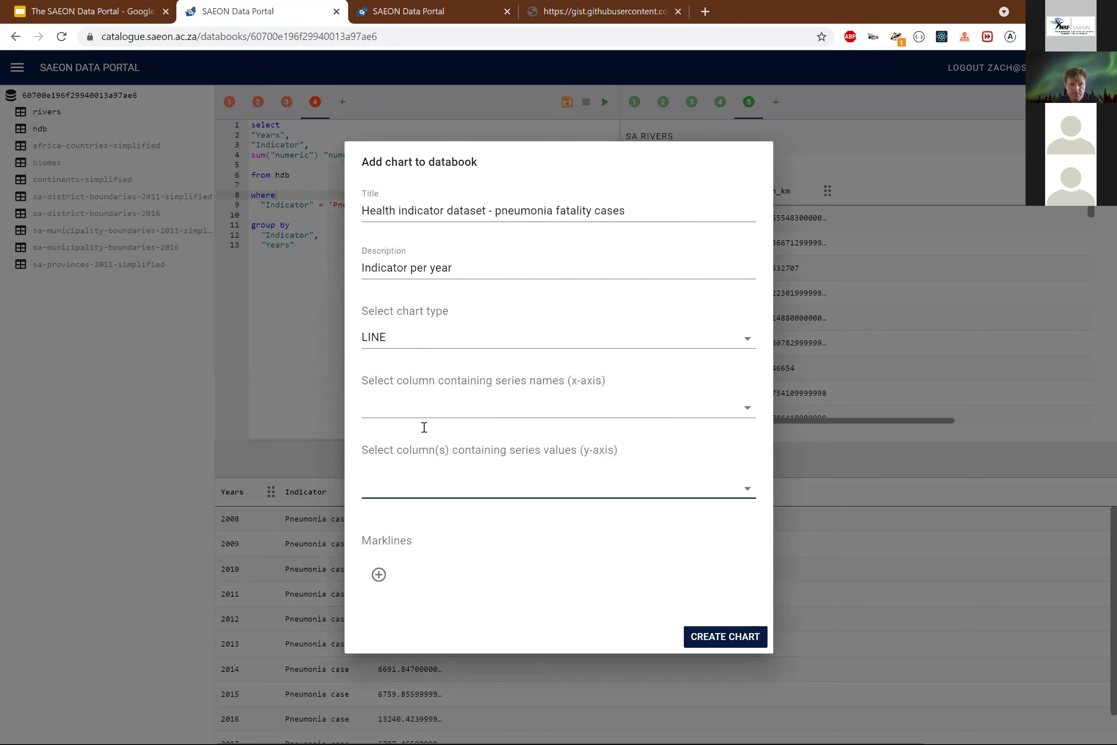
left_click(419, 406)
left_click(414, 444)
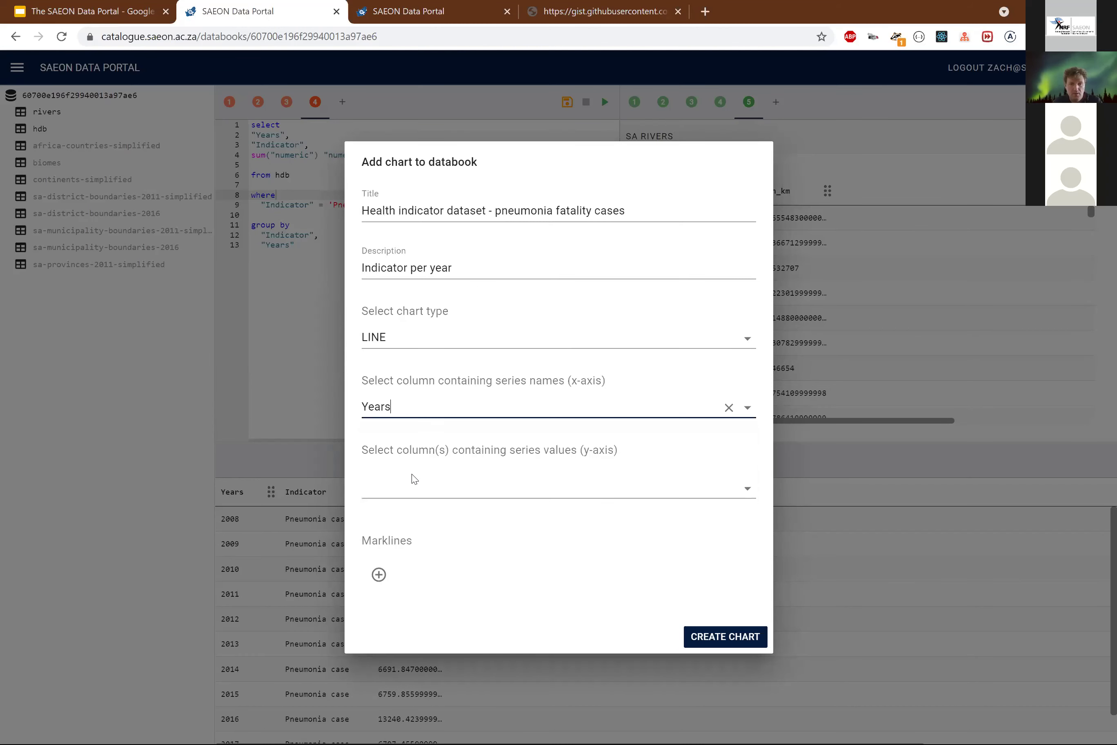
left_click(412, 483)
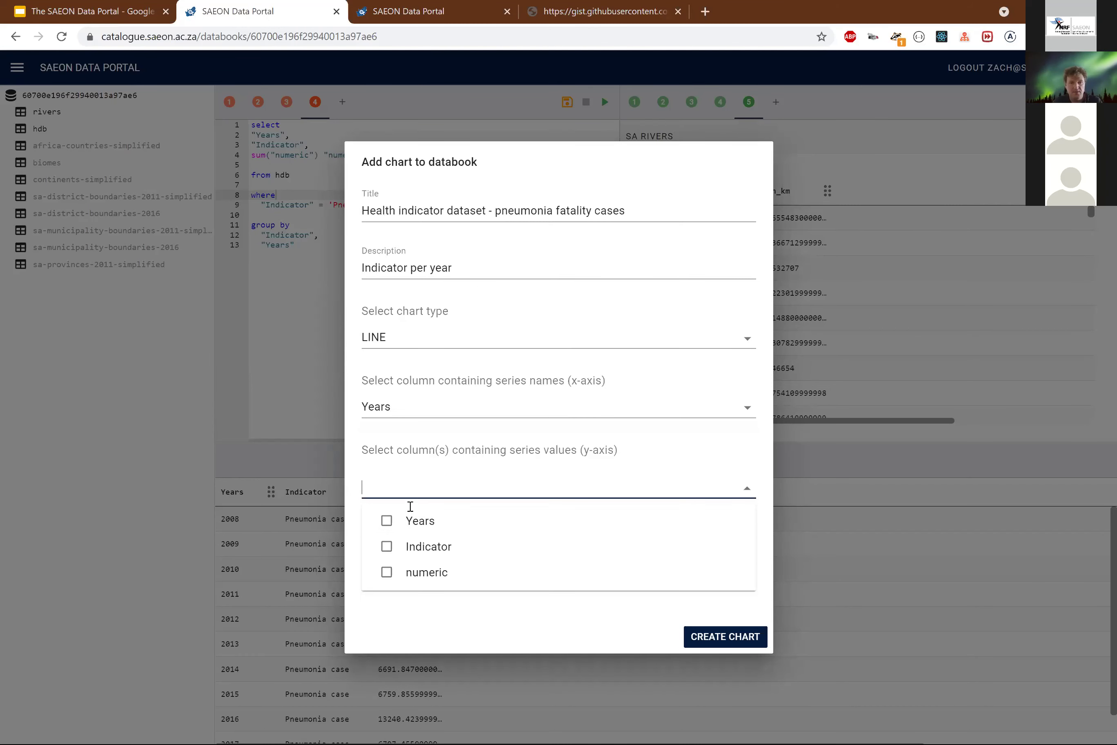
left_click(429, 571)
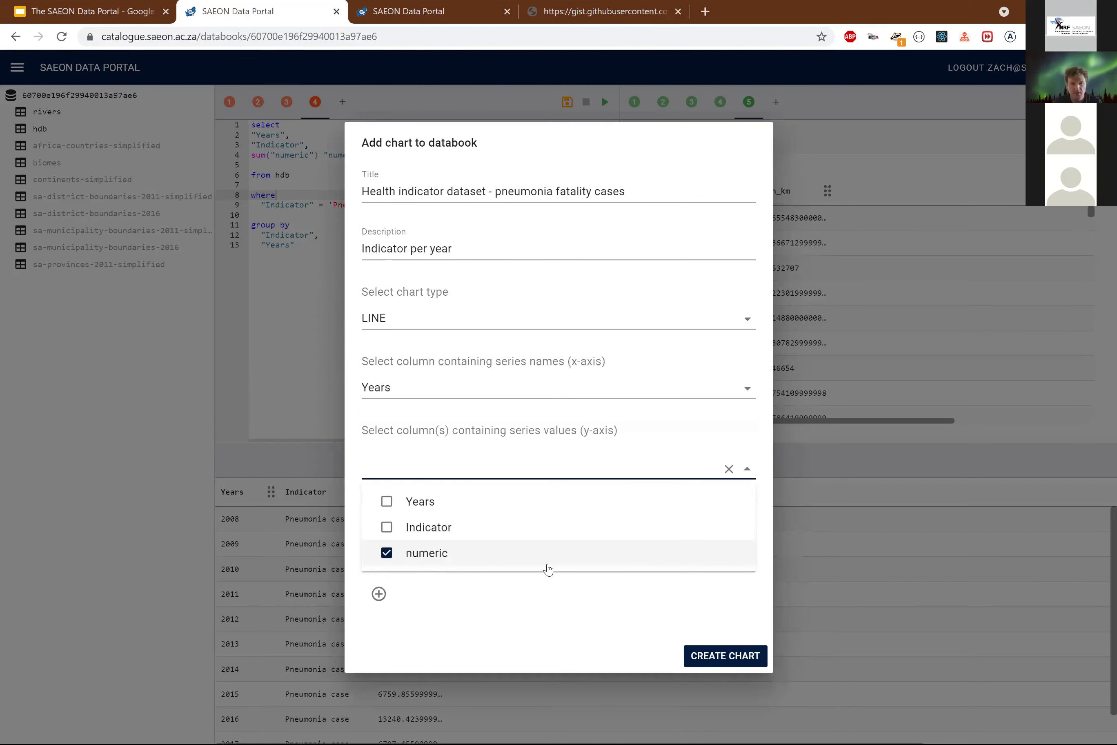
left_click(556, 653)
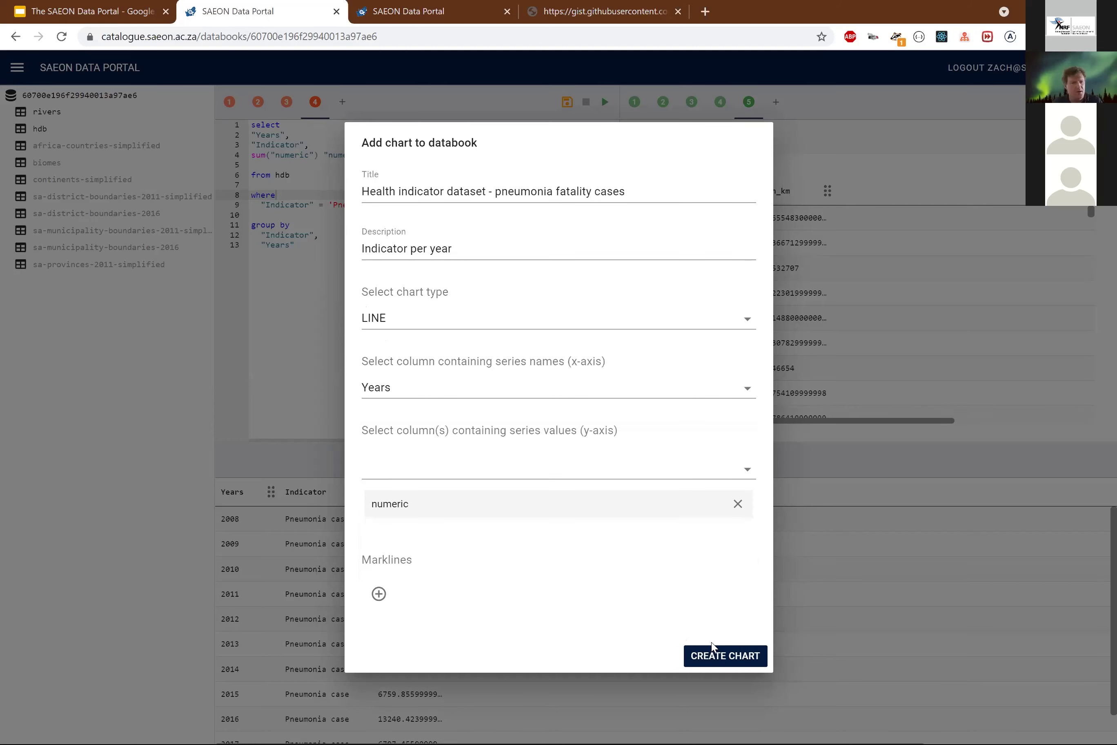
left_click(737, 660)
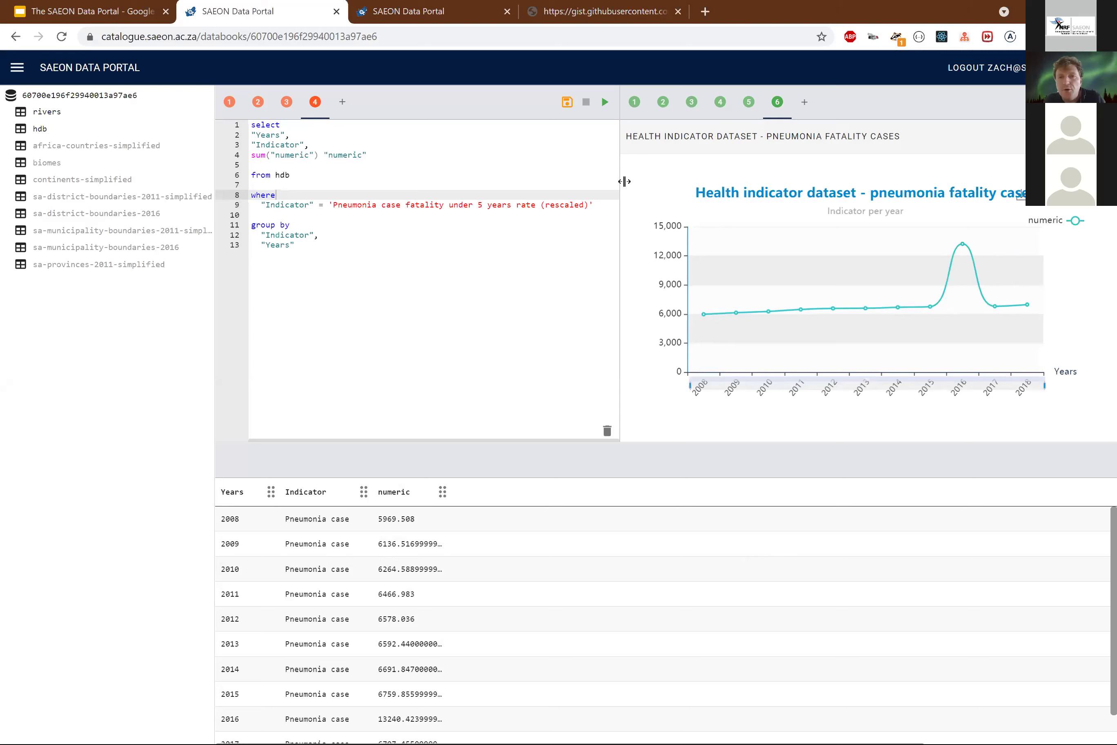
Start another databook chart with "Custom" as title and description, and set its chart type to CUSTOM.
left_click(804, 103)
left_click(478, 330)
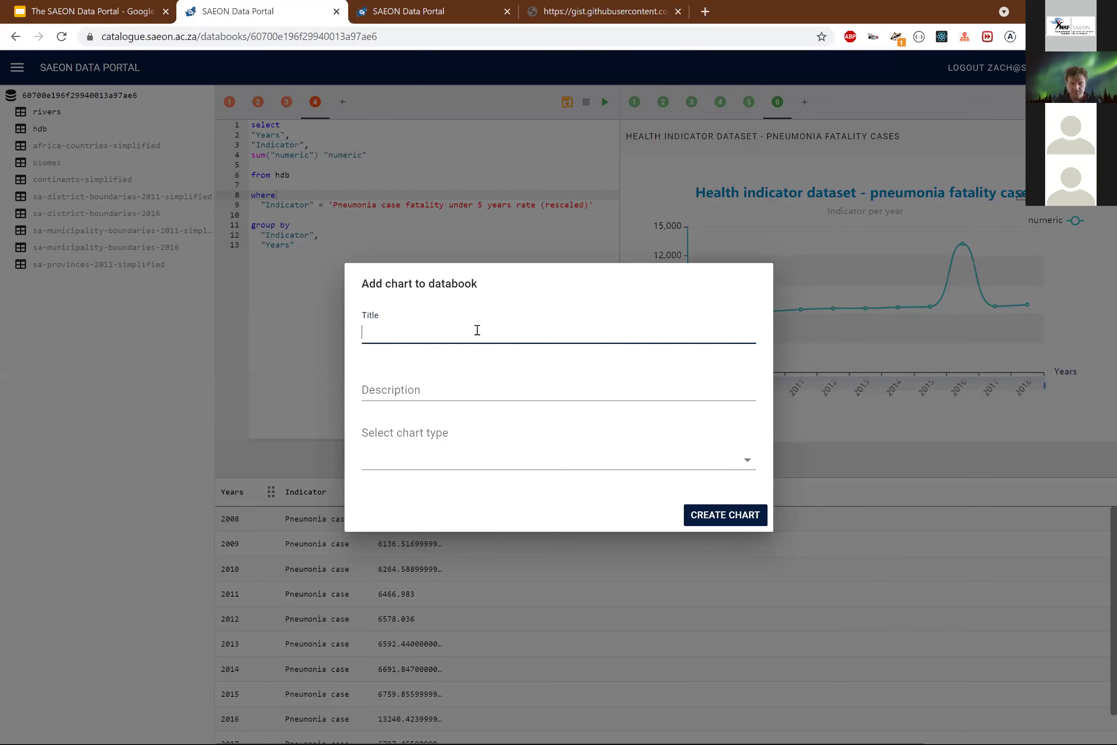
type("Custom")
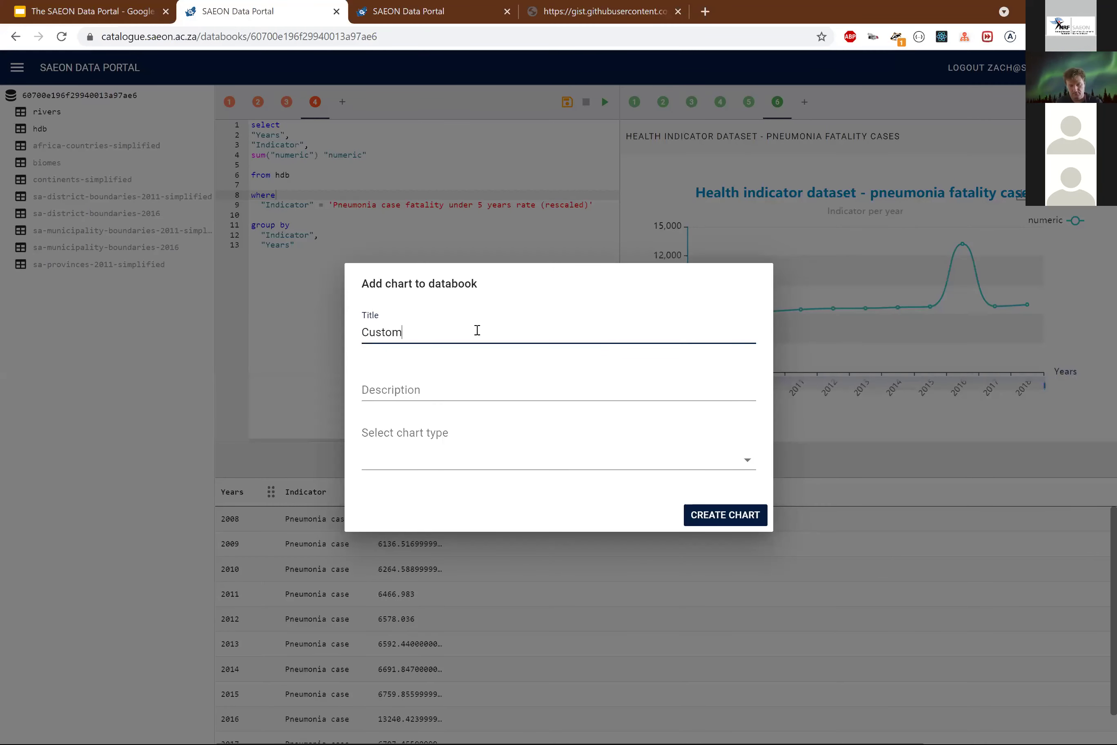
key("Tab")
type("Custom")
key("Tab")
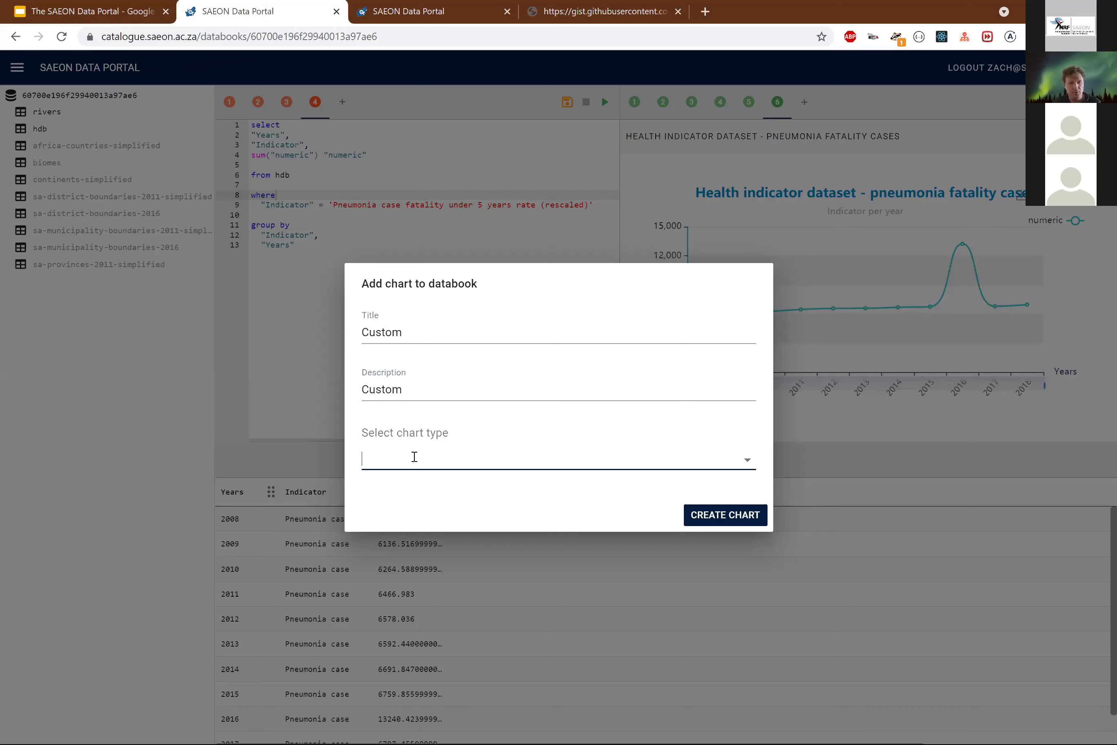
key("Down")
key("c")
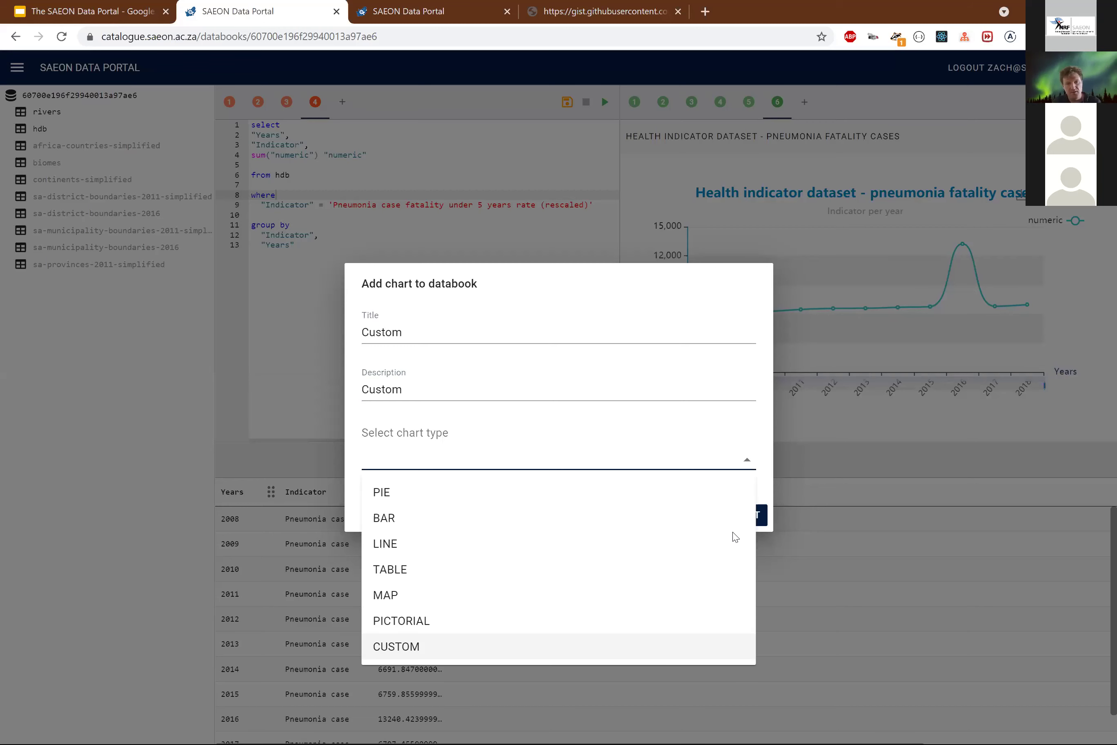
key("Return")
Select the Years, Indicator and numeric columns as the required data and create the custom chart.
left_click(533, 491)
key("Down")
key("Return")
key("Down")
key("Return")
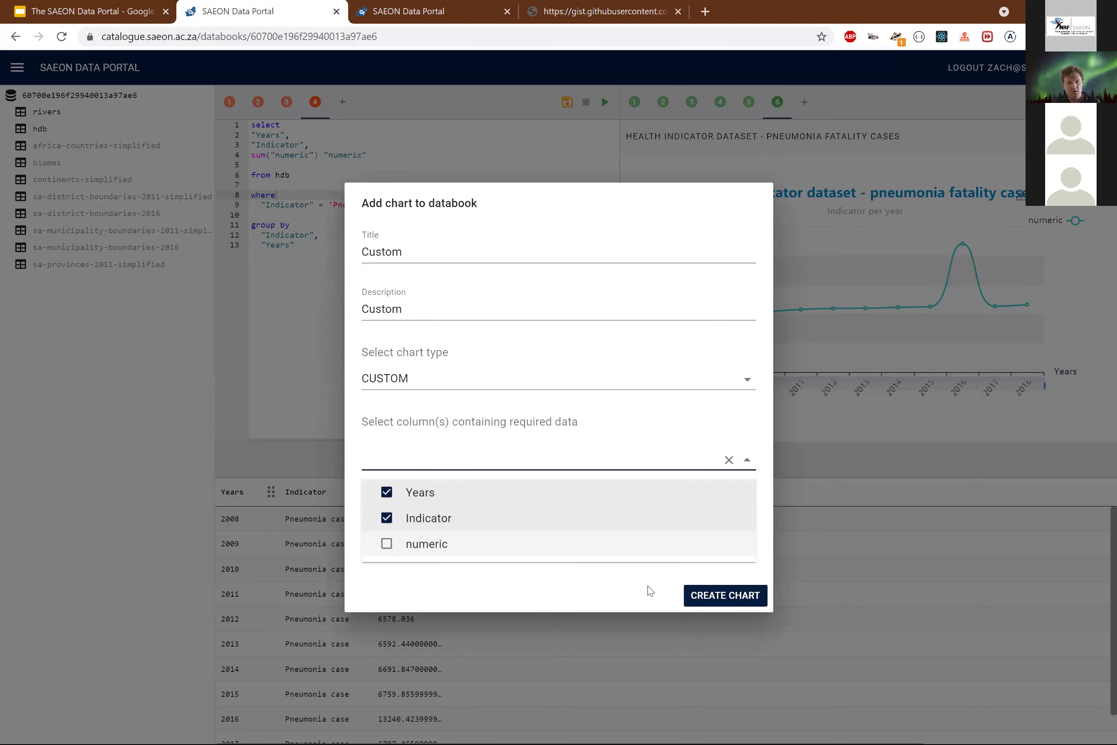
key("Down")
key("Return")
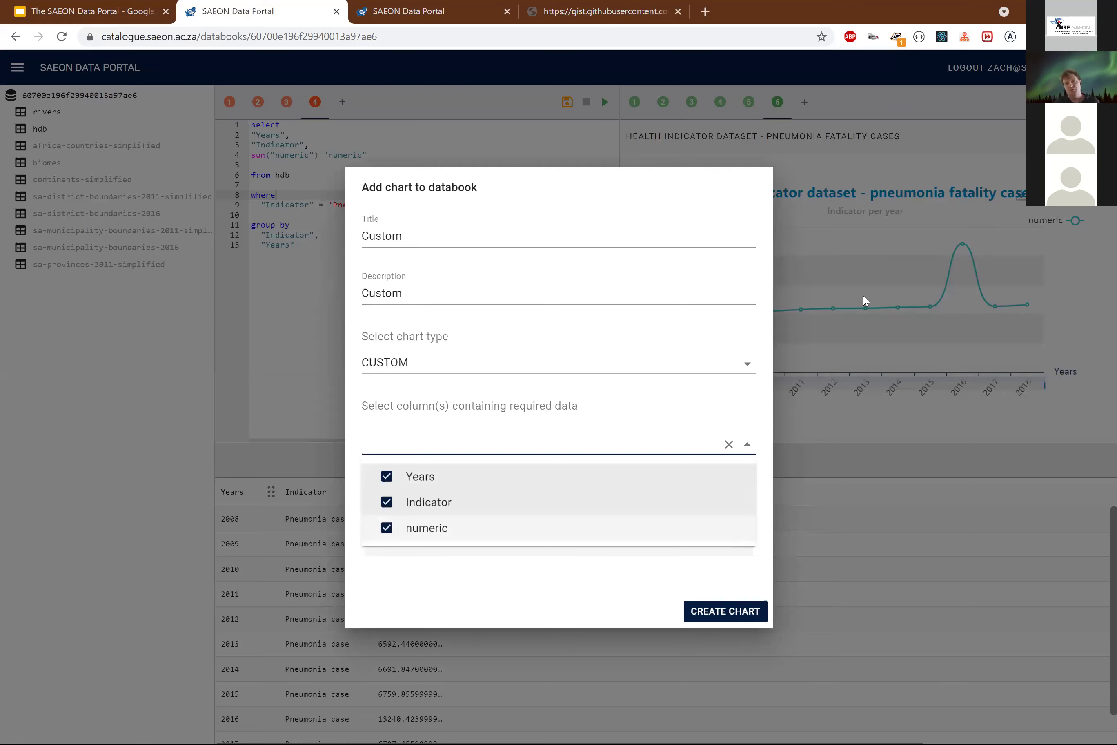
key("Tab")
key("Return")
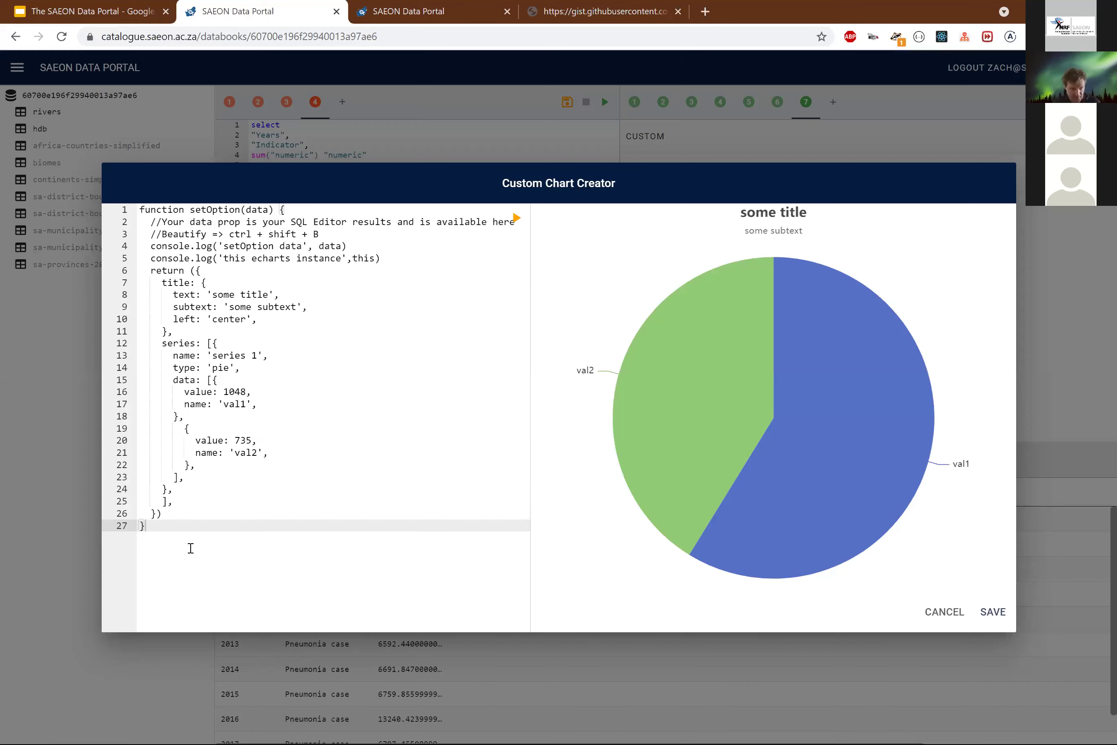
Highlight the entire setOption template function in the Custom Chart Creator's code editor.
left_click(126, 218, "shift")
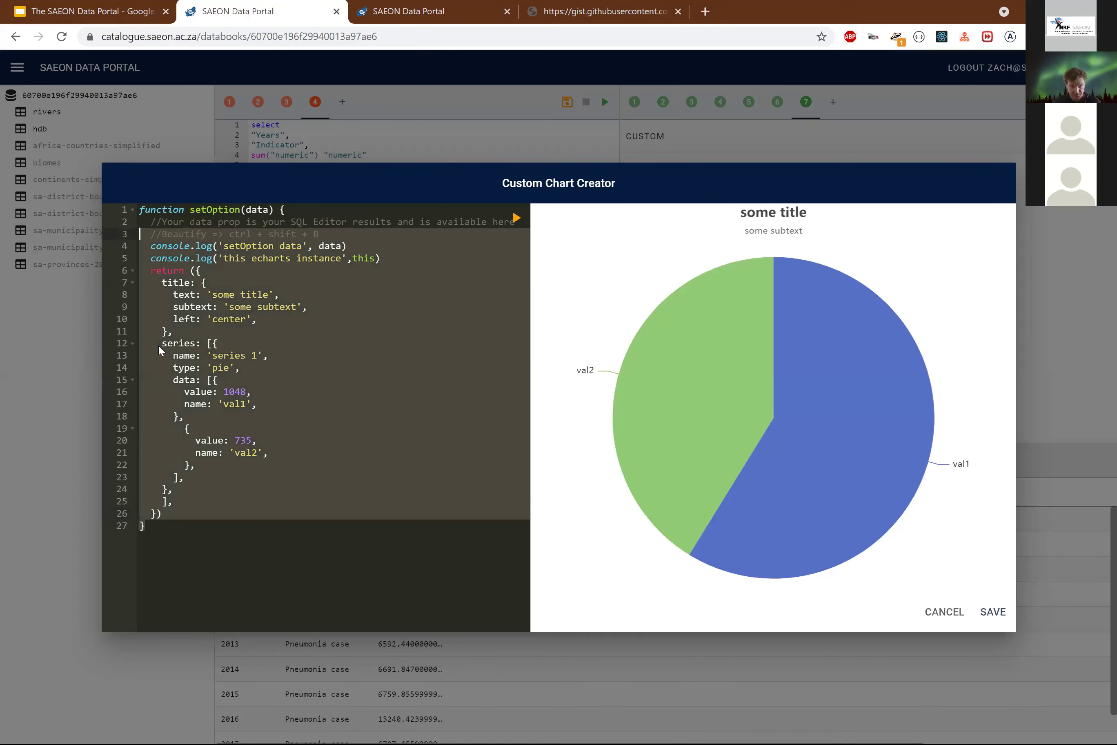
key("shift+Up")
key("shift+Up")
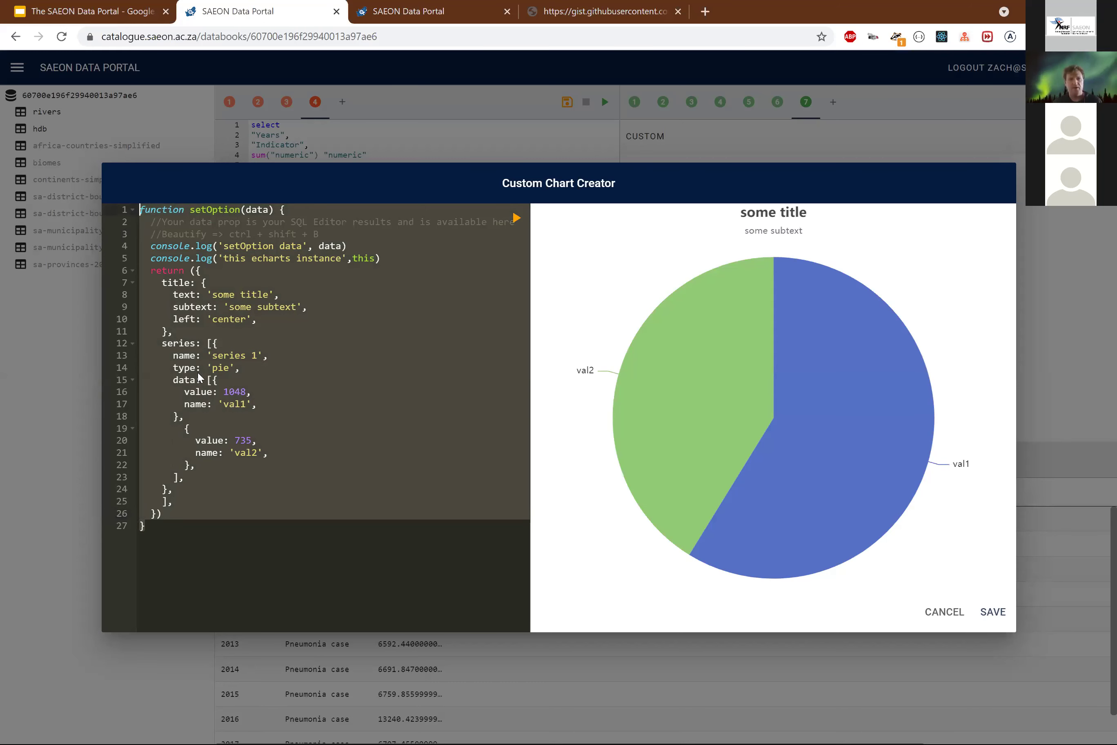
Open the Apache ECharts examples page at echarts.apache.org/examples/en/ in a new browser tab.
key("ctrl+t")
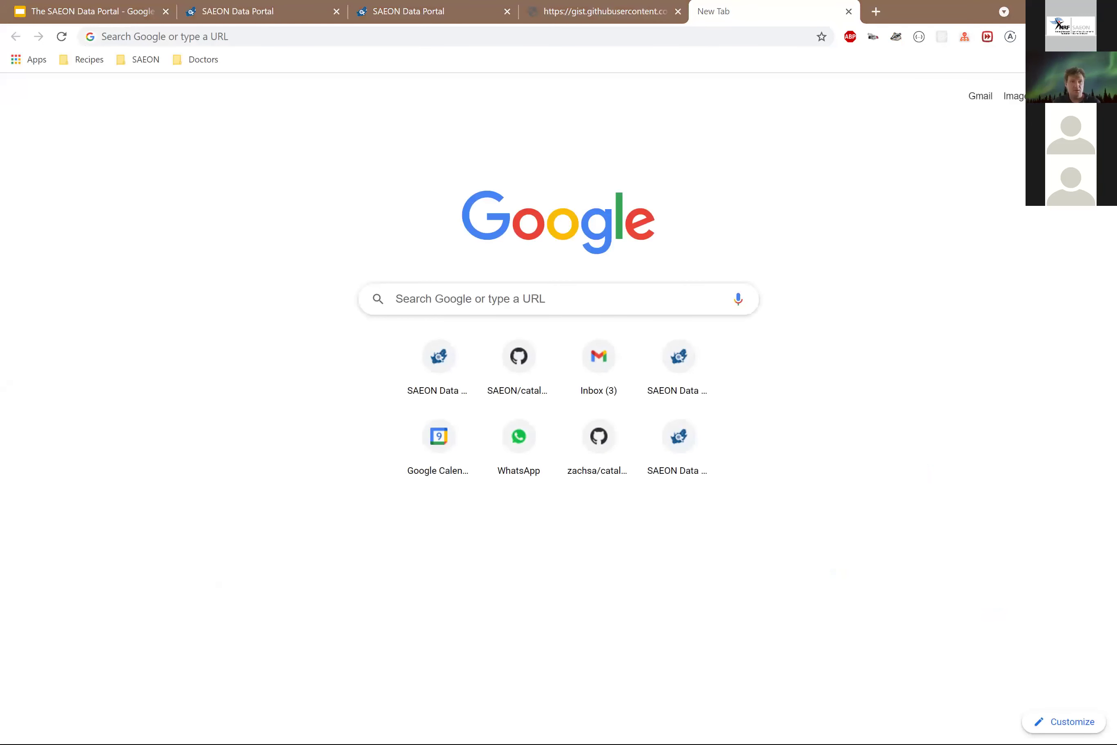
left_click(181, 34)
type("echarts.apache.org/examples/en/")
key("Return")
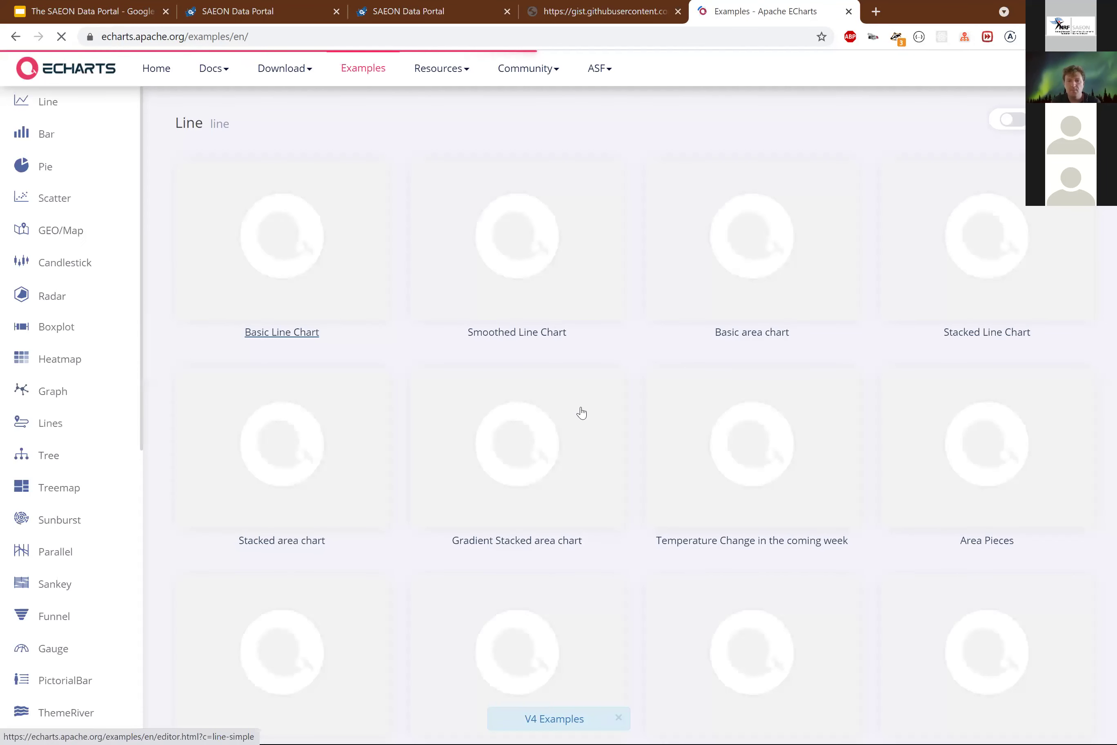
Browse the ECharts example gallery from bar, scatter and radar charts through to boxplots, and return to the line chart examples.
scroll(491, 386, "down", 20)
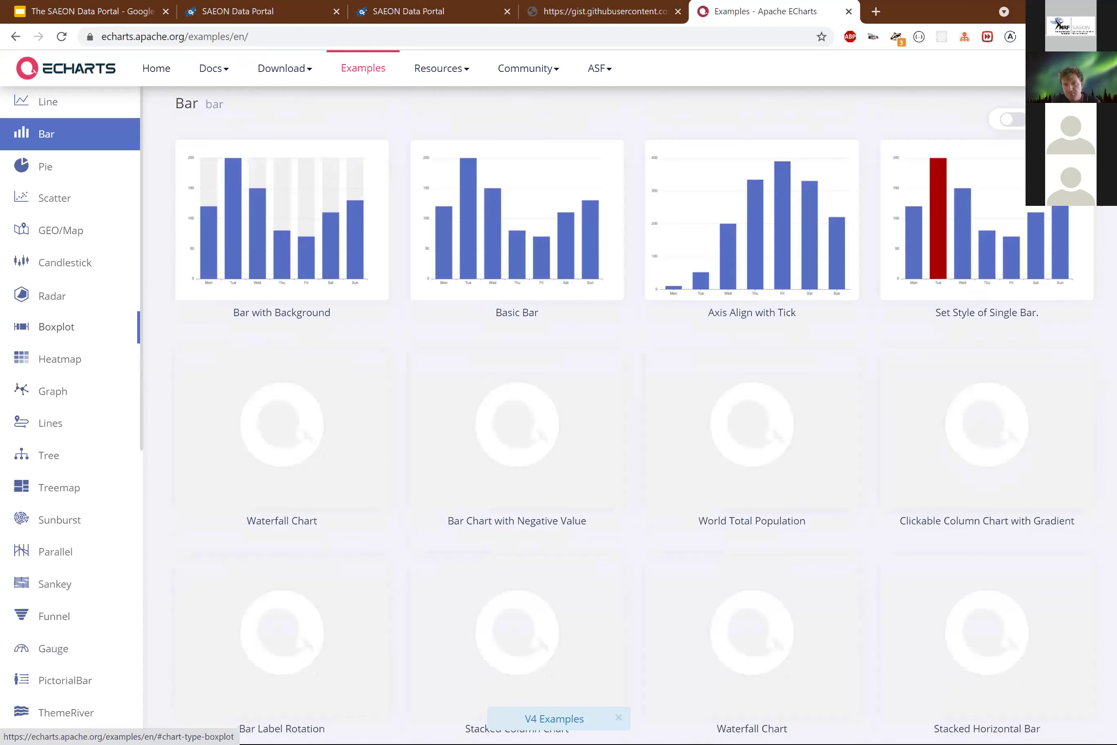
scroll(1101, 206, "down", 15)
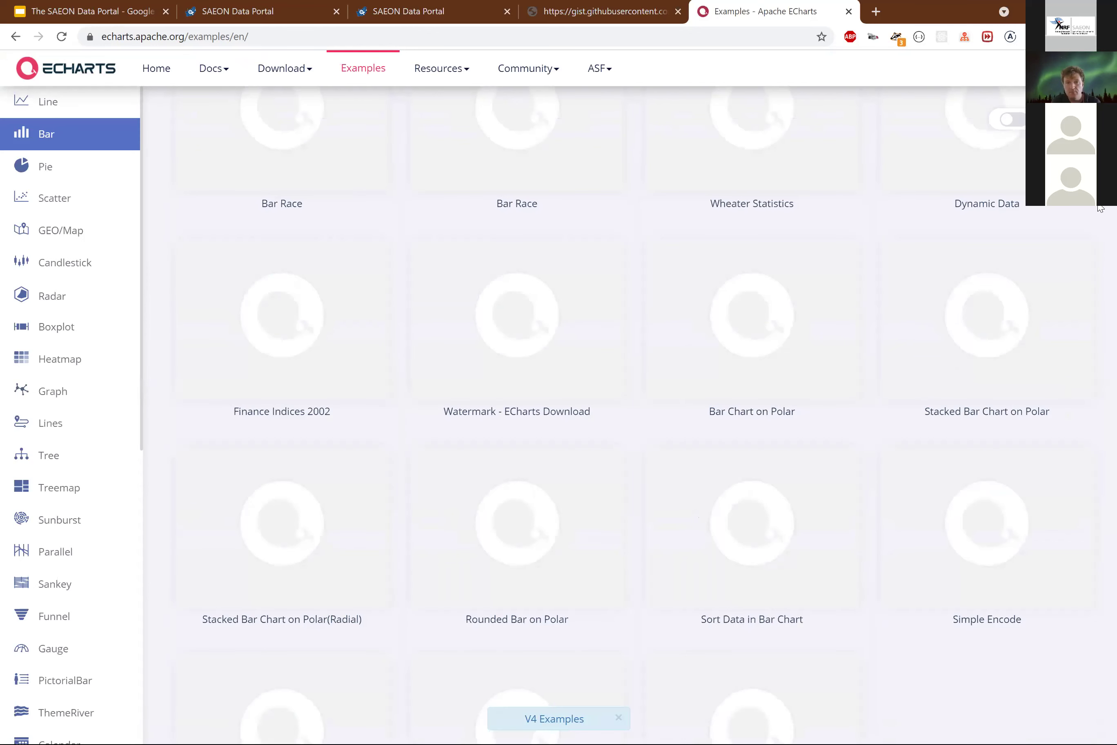
scroll(1101, 226, "down", 6)
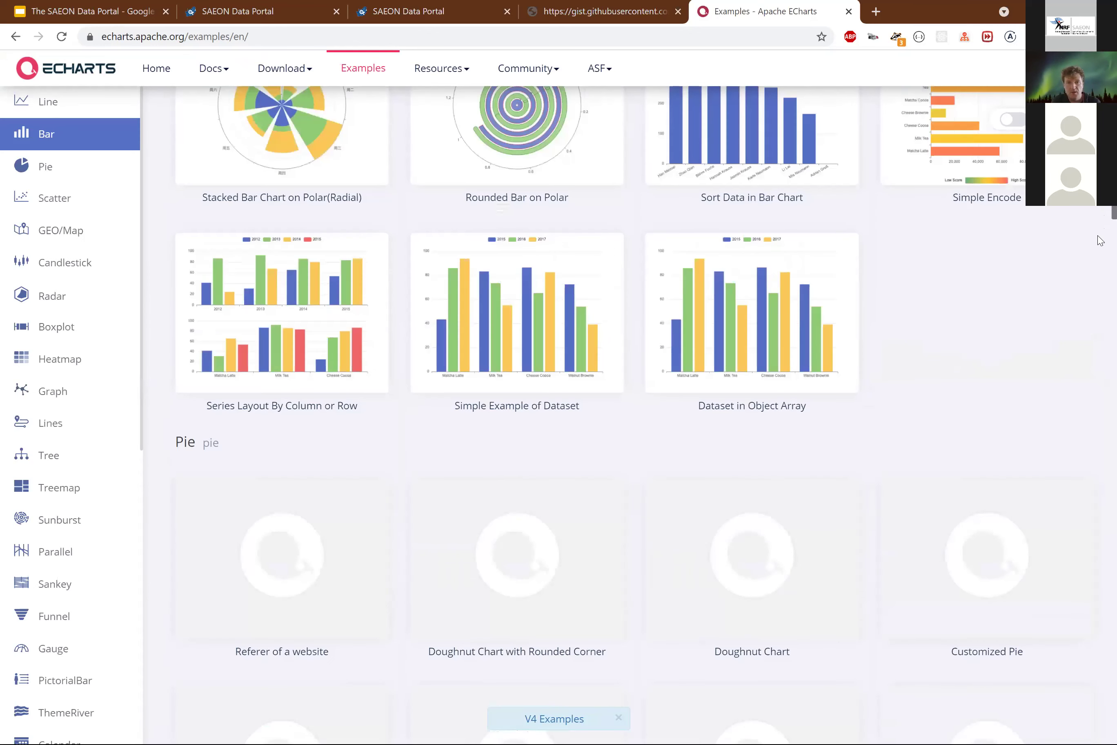
scroll(1101, 240, "down", 15)
scroll(1101, 270, "down", 11)
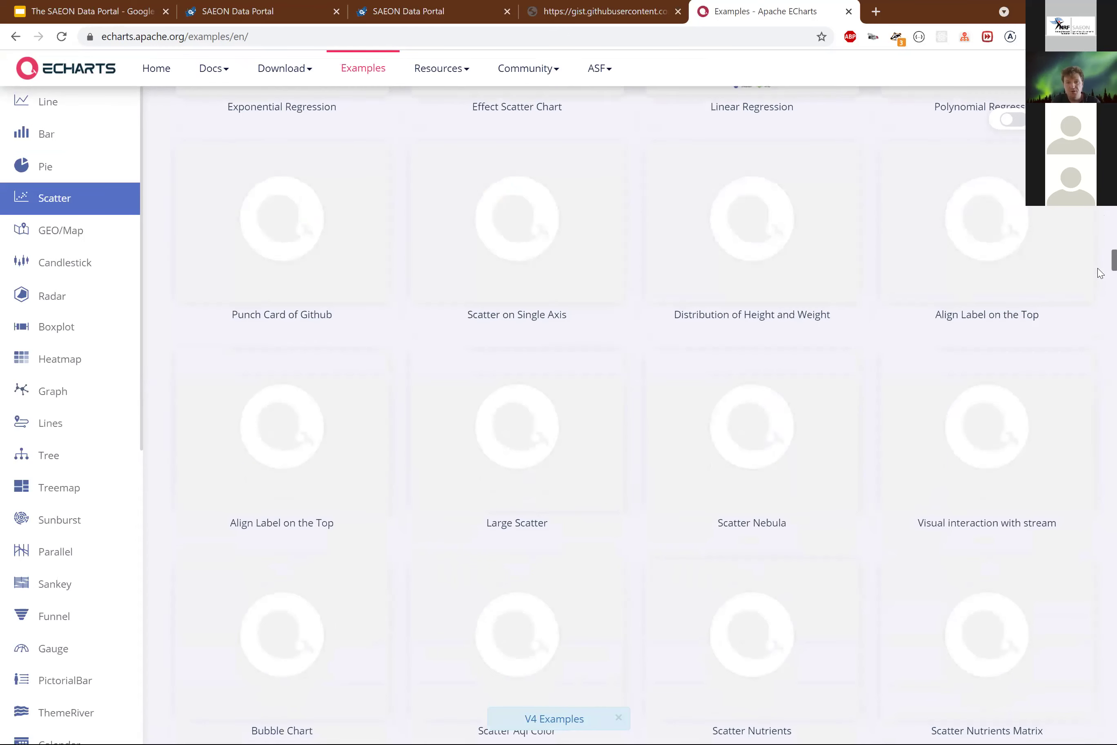
scroll(1101, 283, "down", 8)
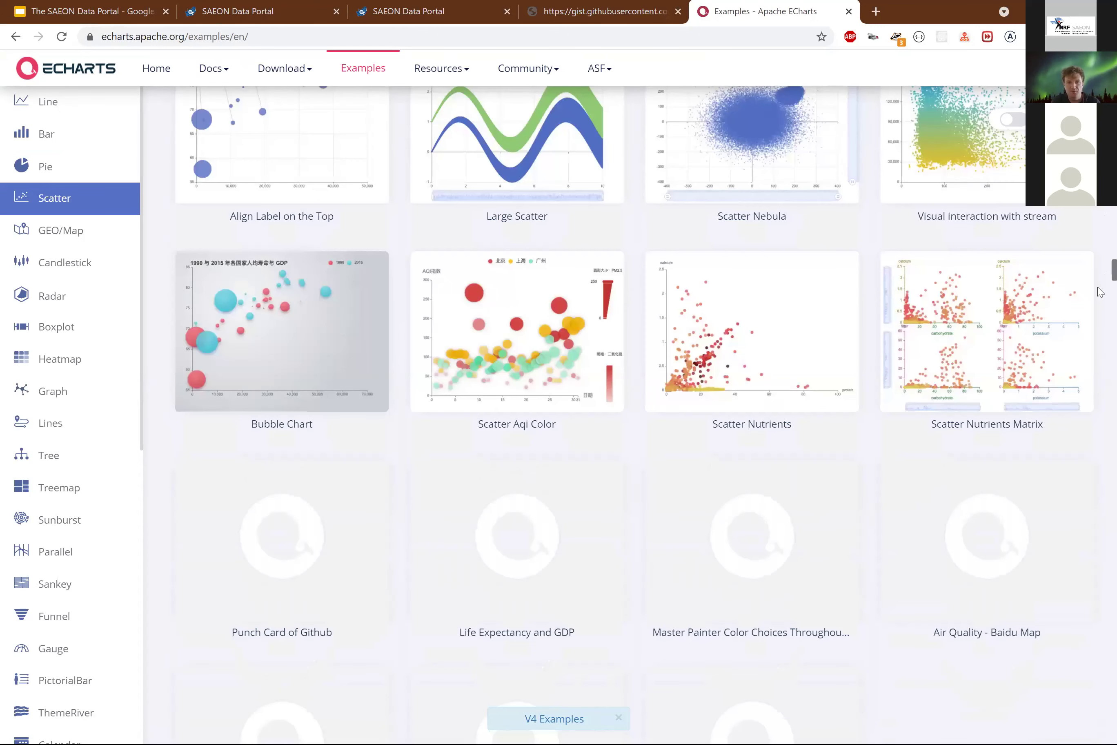
scroll(1101, 303, "down", 20)
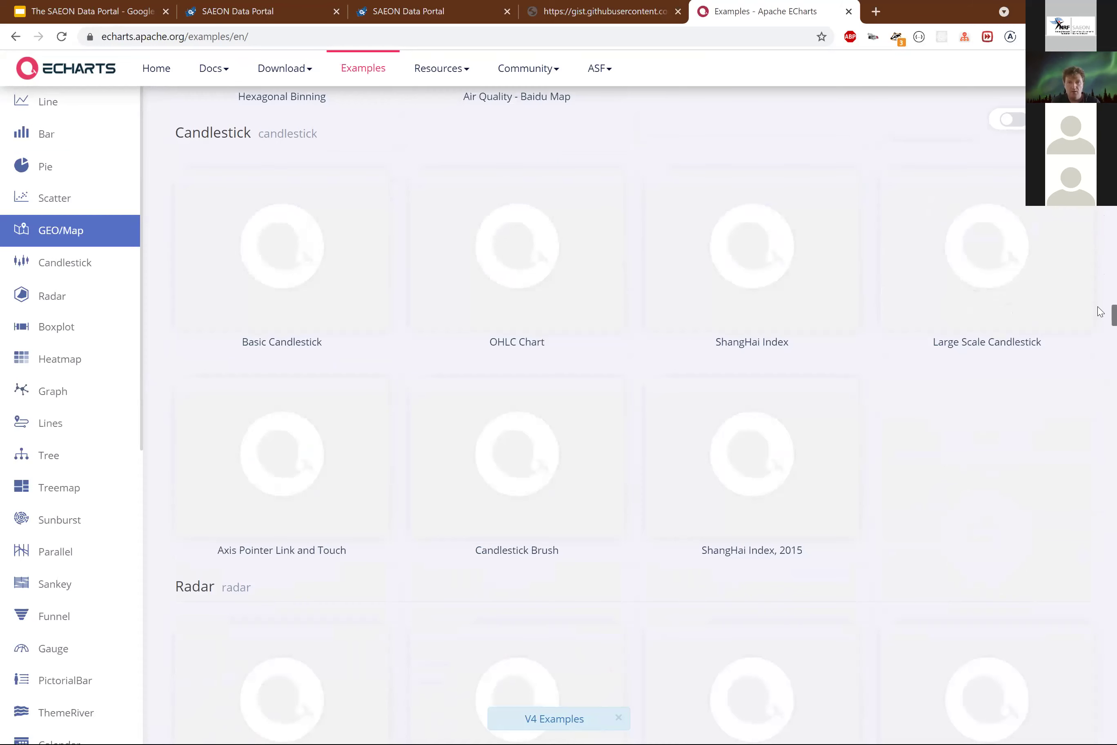
scroll(1101, 312, "down", 15)
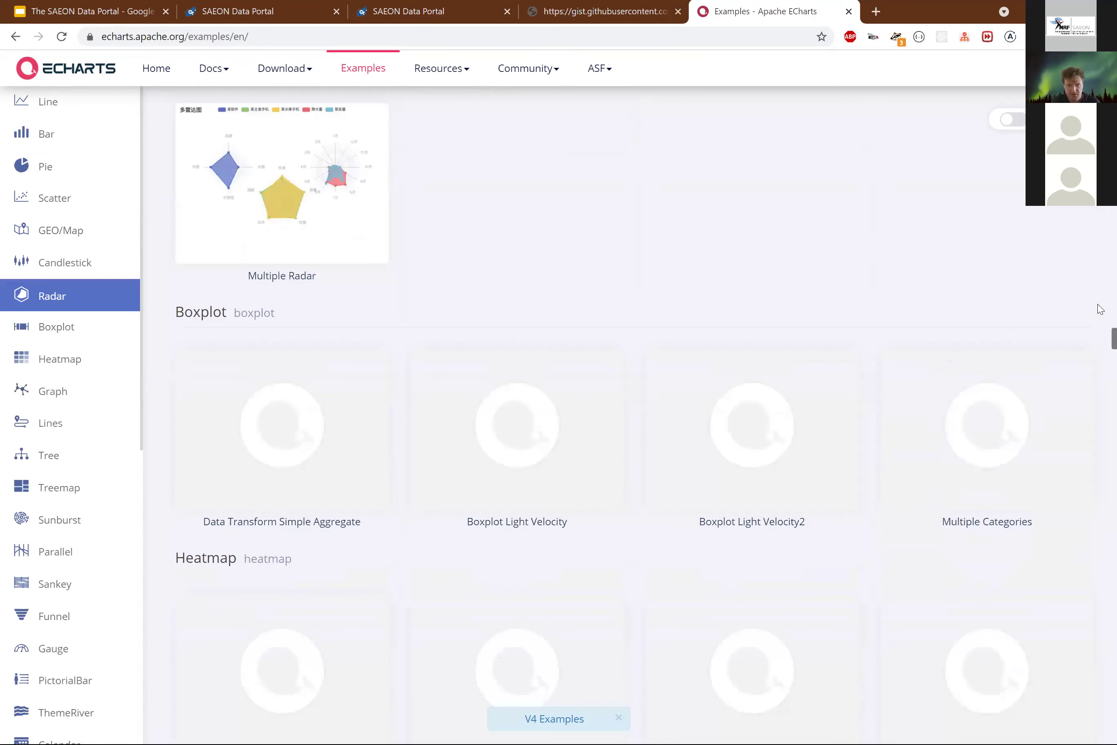
scroll(1101, 233, "up", 8)
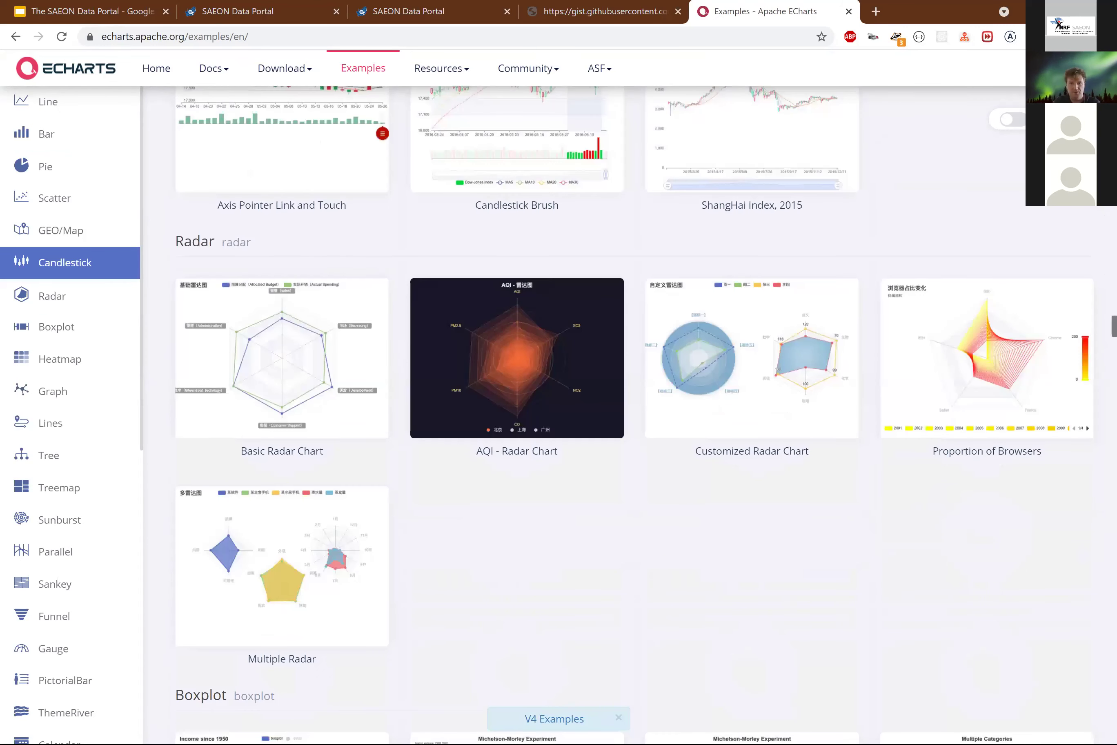
scroll(754, 320, "up", 20)
scroll(751, 337, "down", 2)
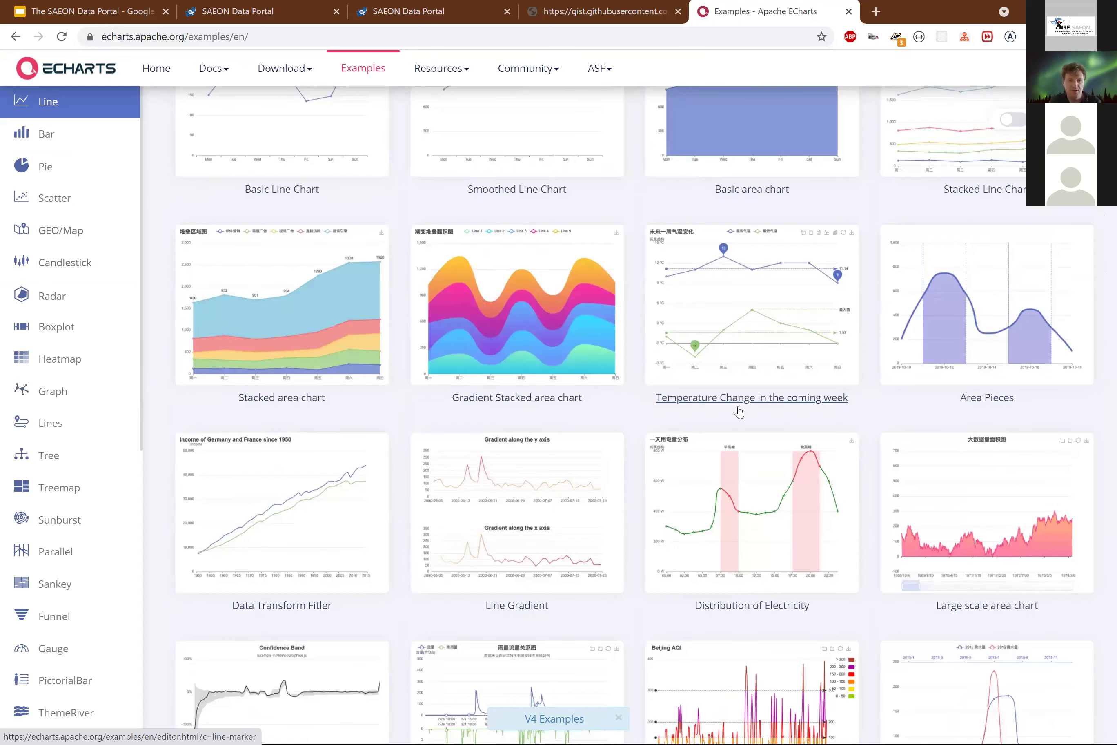
scroll(779, 465, "down", 4)
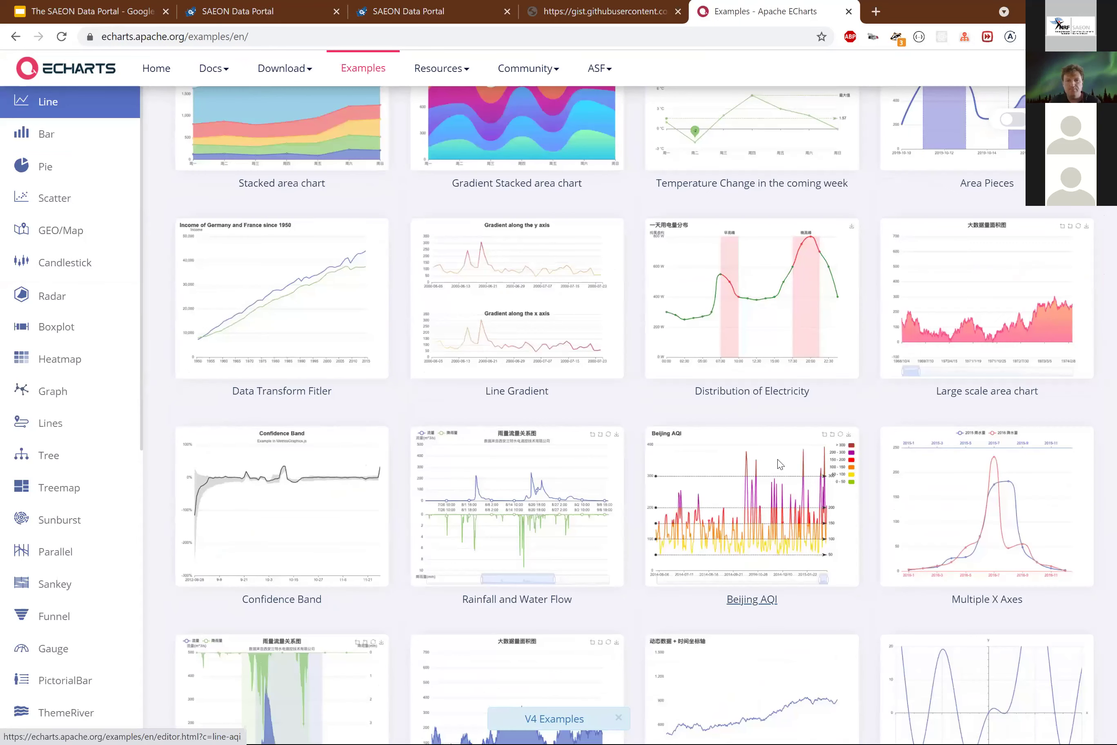
Open the bar-negative2 example from the ECharts bar gallery and select its entire option code for copying.
scroll(780, 461, "down", 2)
scroll(771, 473, "down", 18)
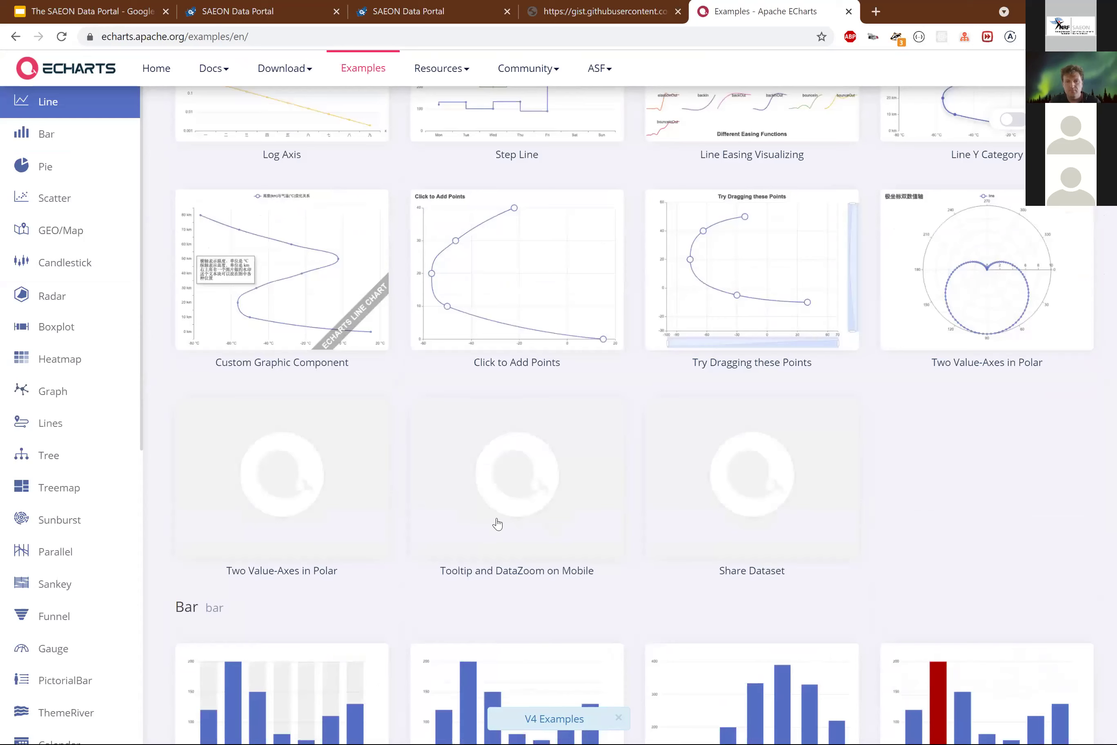
scroll(497, 524, "down", 8)
left_click(365, 375)
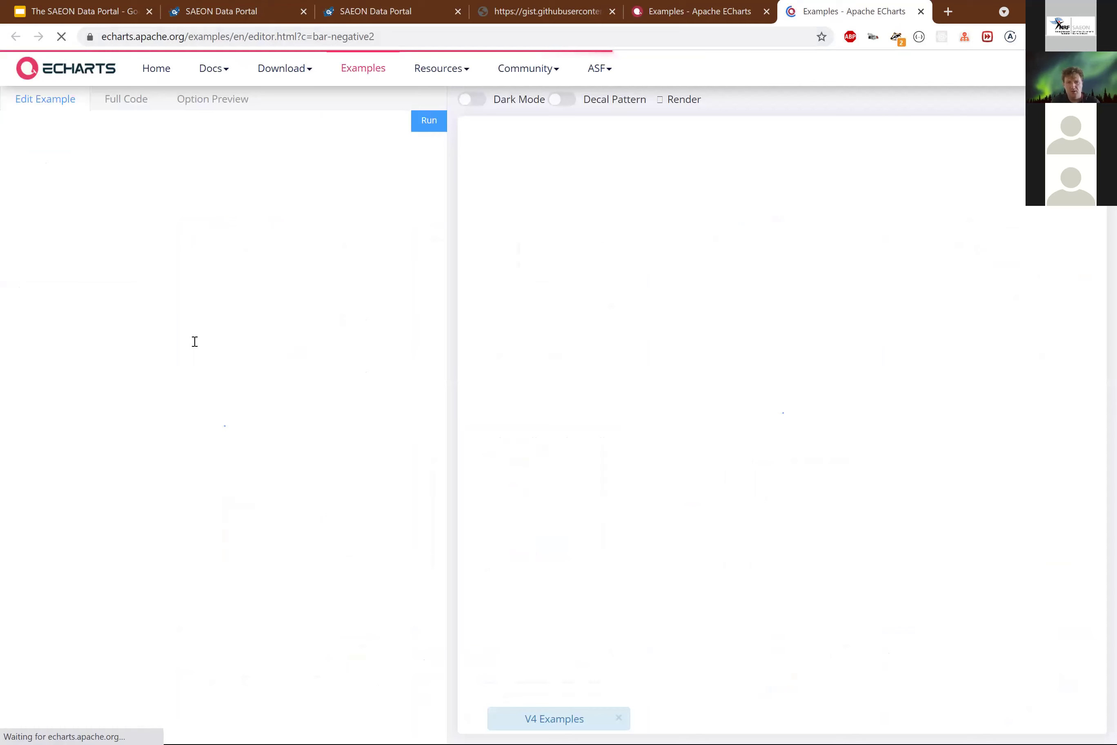
left_click(210, 382)
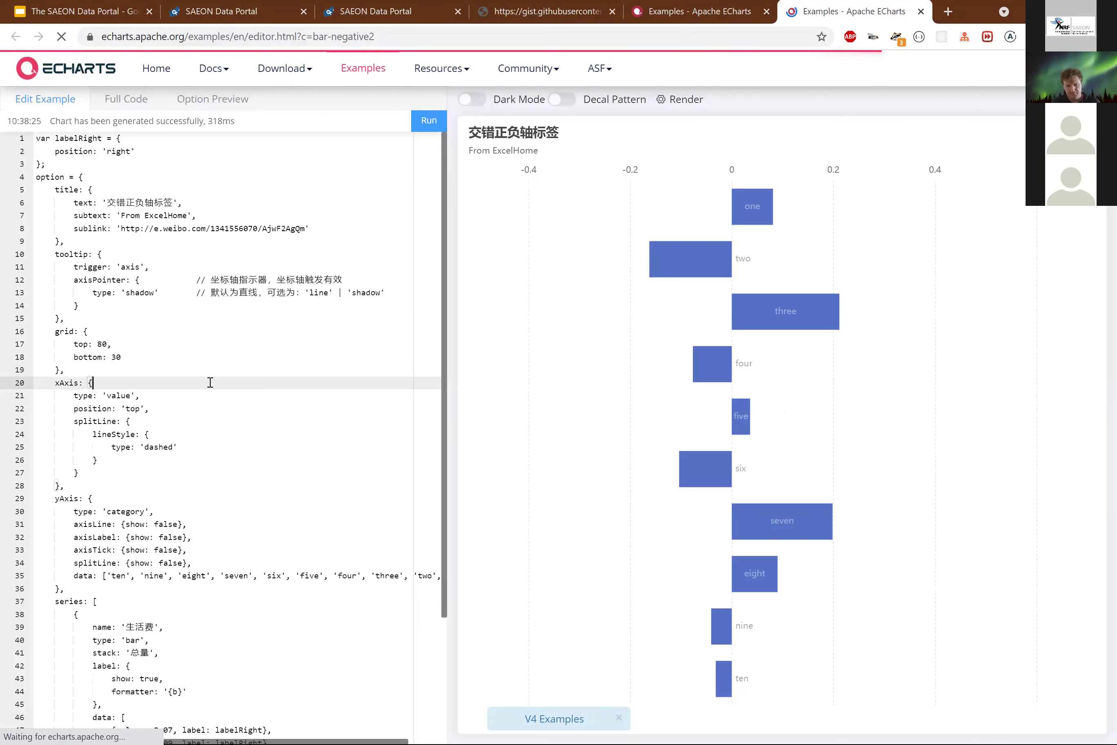
key("ctrl+a")
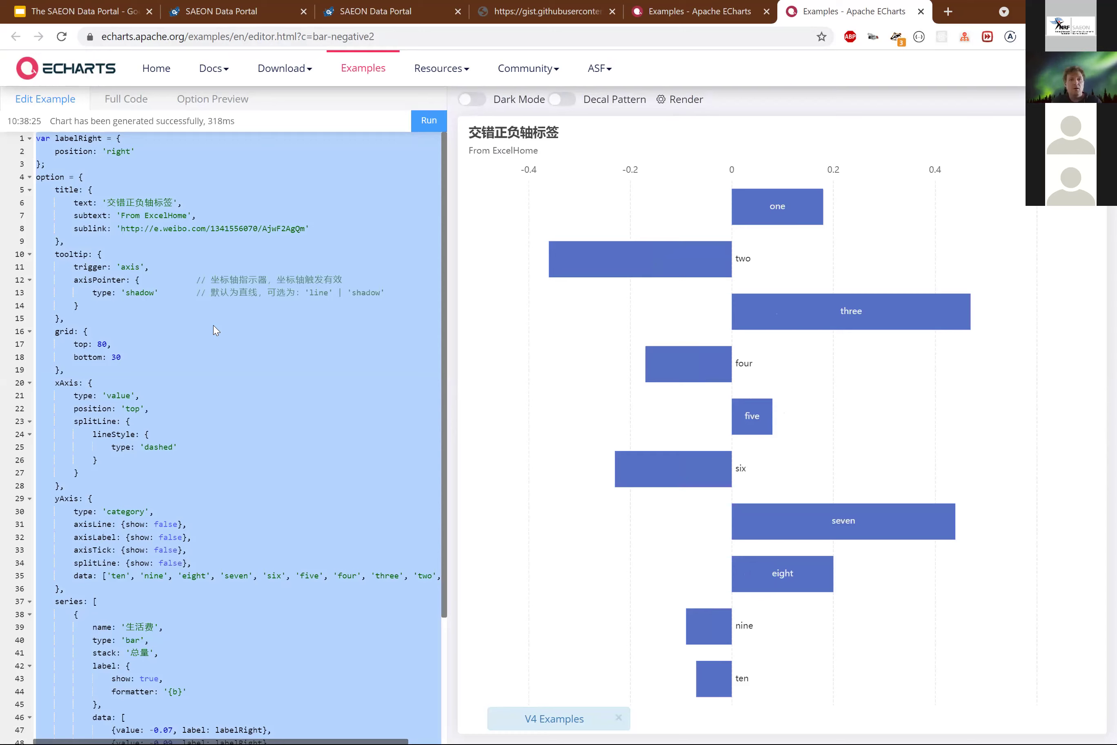
Back in the SAEON Custom Chart Creator, replace the body of the setOption function with the copied ECharts example code.
key("ctrl+3")
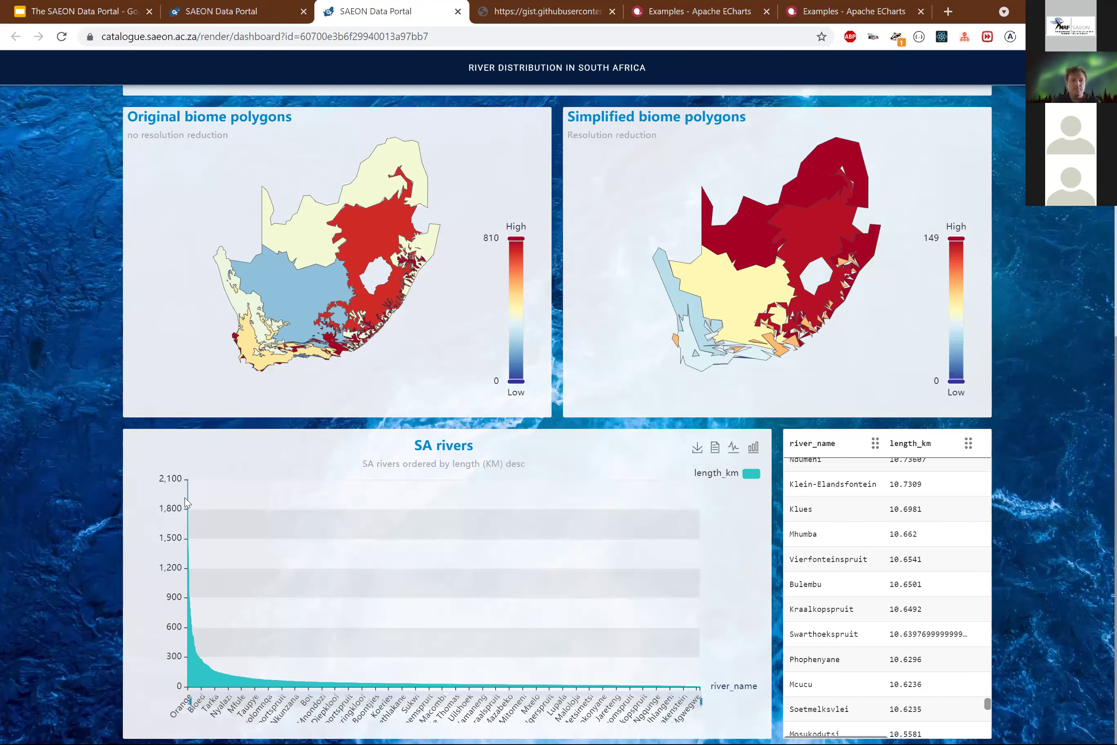
key("ctrl+2")
left_click(236, 452)
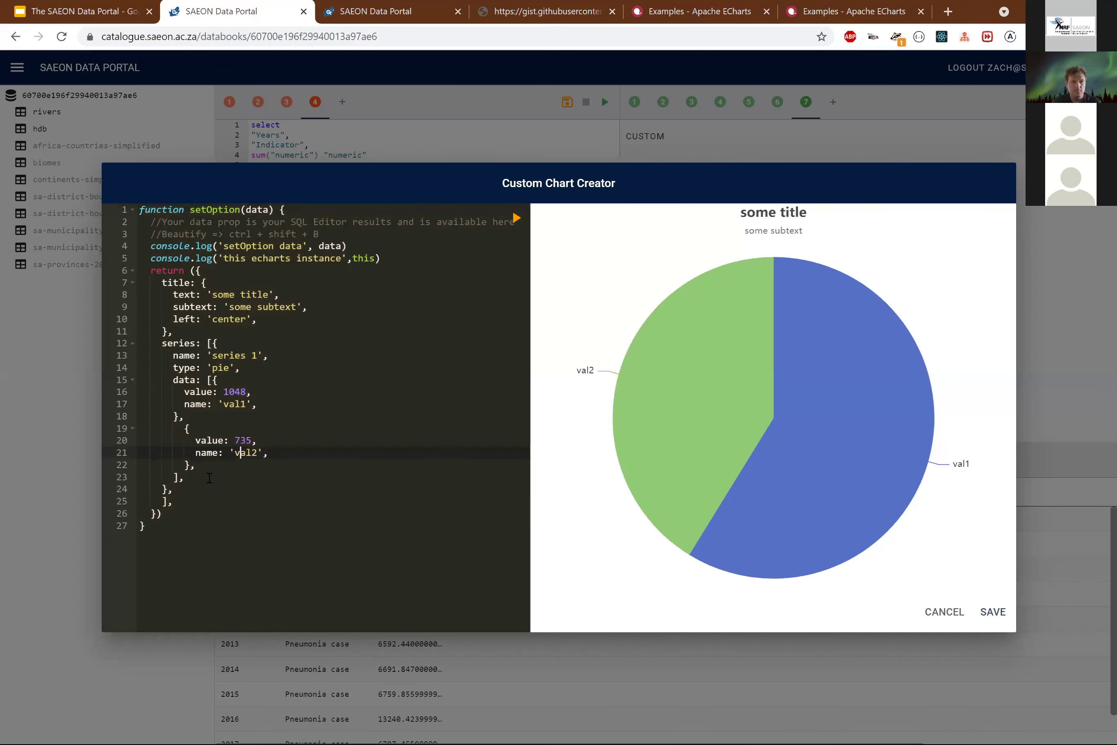
left_click_drag(182, 519, 121, 231)
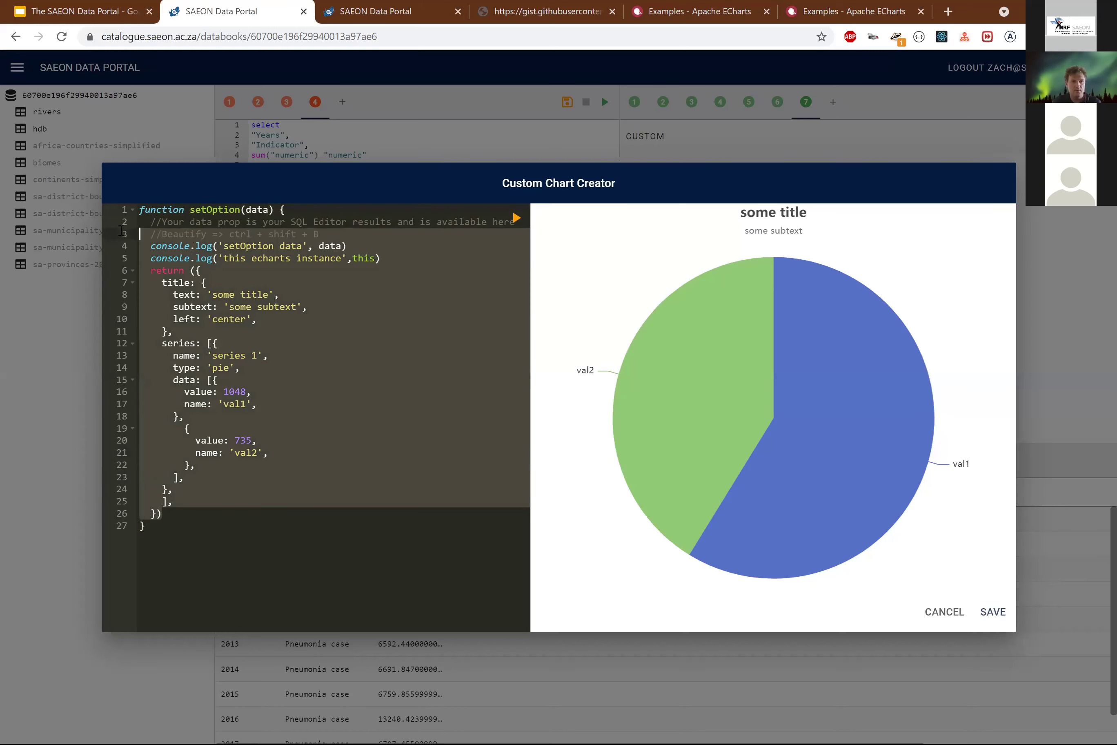
key("ctrl+v")
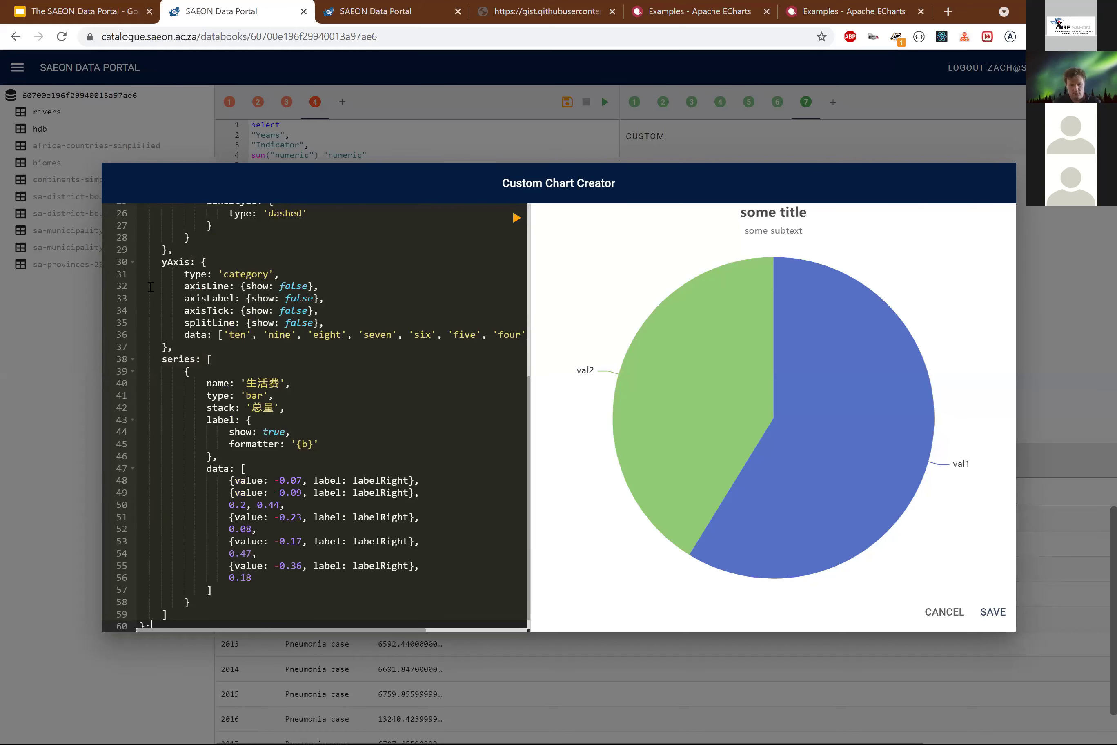
scroll(486, 418, "up", 6)
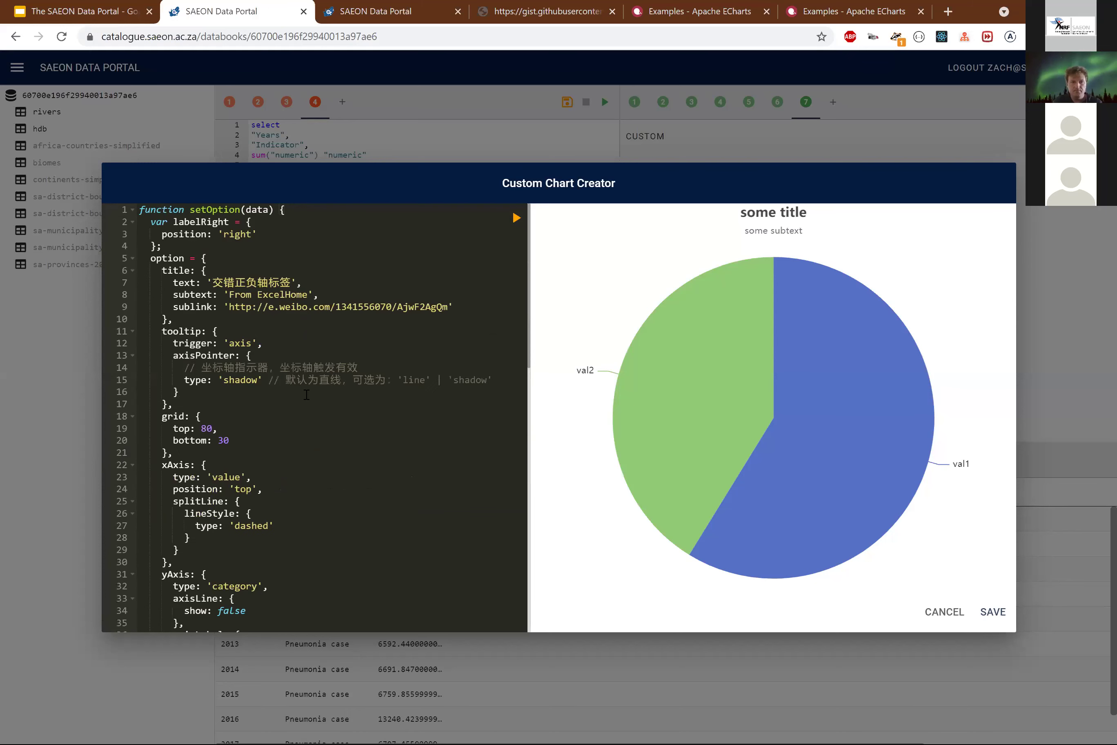
Change the "option =" assignment in the pasted code to a "return" statement and save the custom chart.
left_click(188, 260)
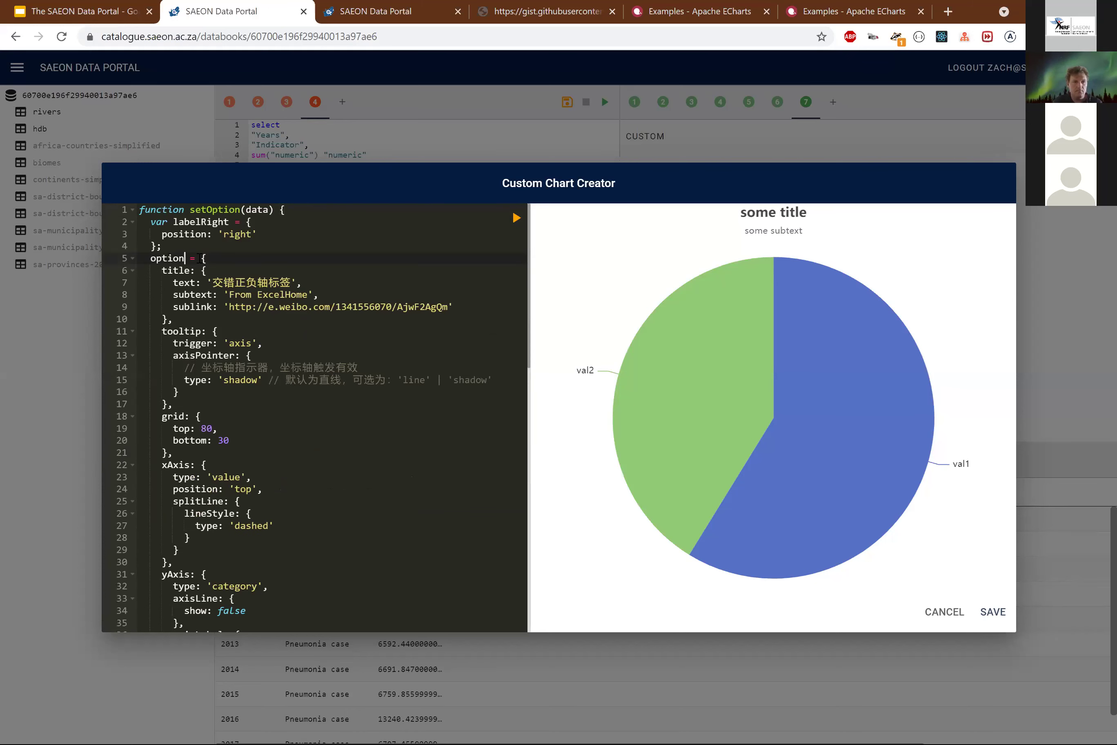
key("Delete")
key("Delete")
key("Delete")
key("ctrl+shift+Left")
type("return")
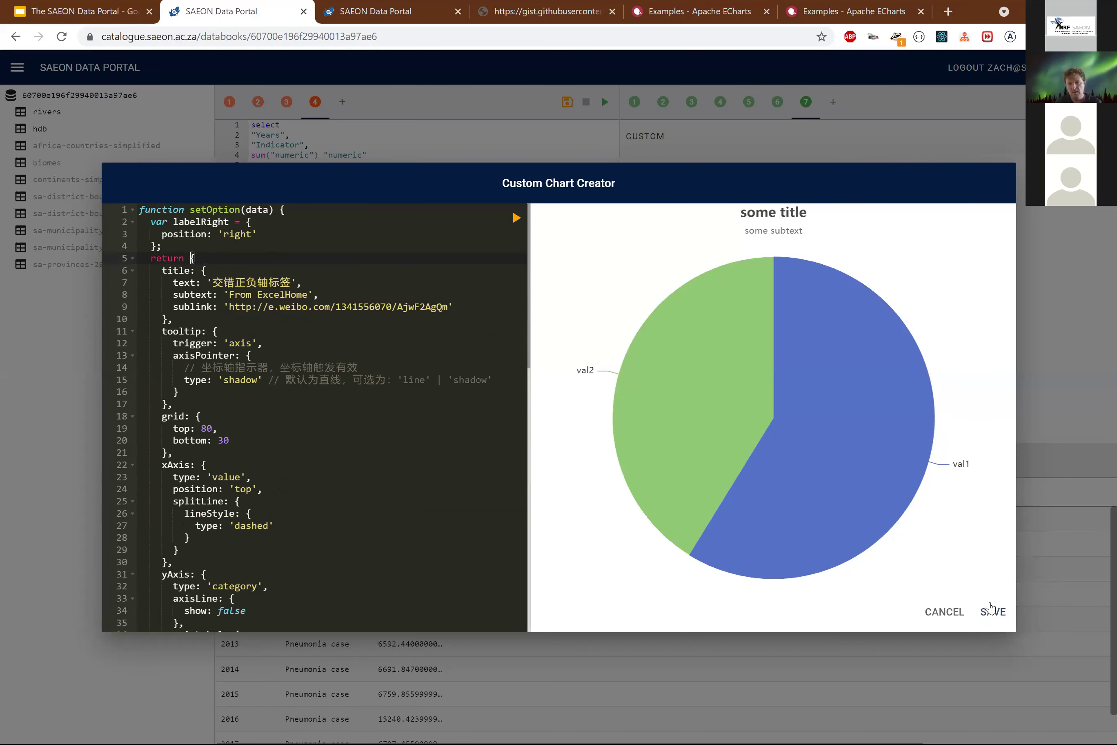
left_click(994, 615)
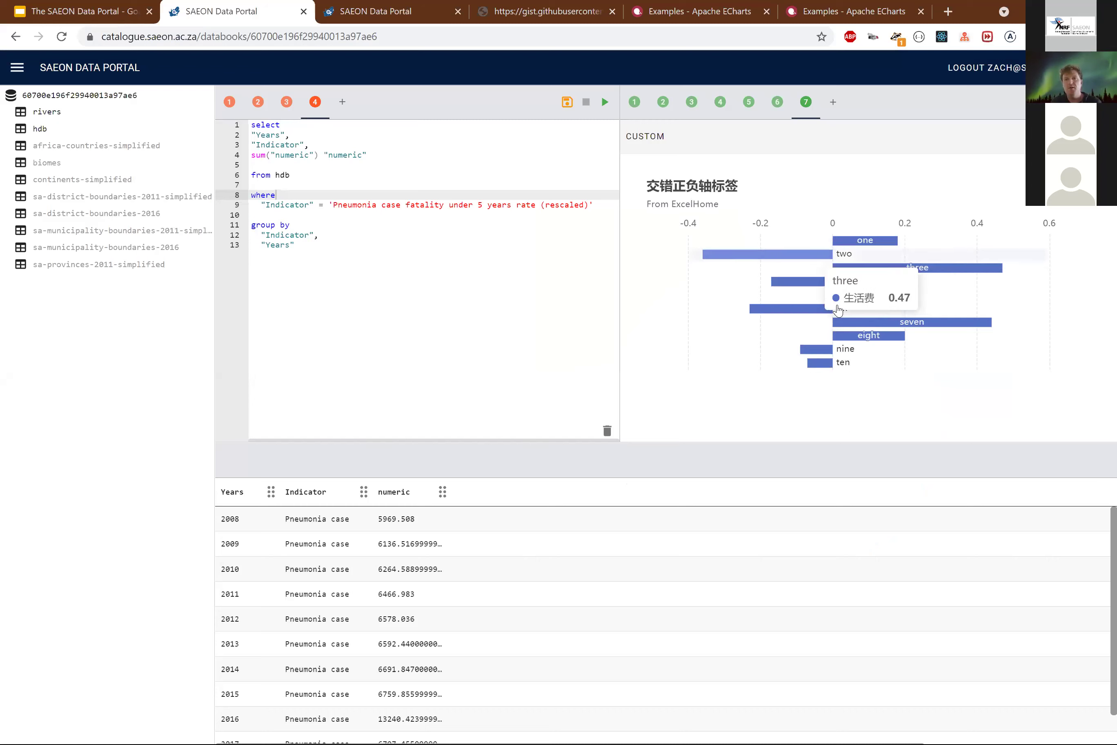
mouse_move(839, 310)
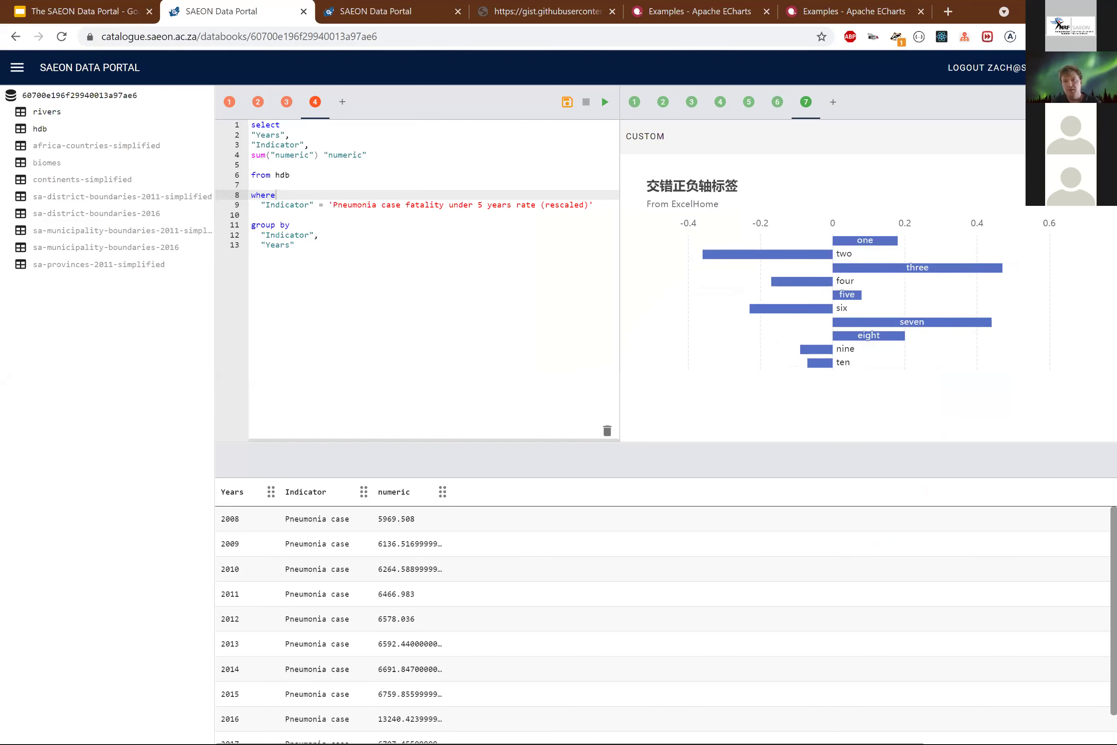
Add the Custom chart to the River Distribution in South Africa dashboard as a full-width row beneath the SA rivers charts.
left_click(798, 380)
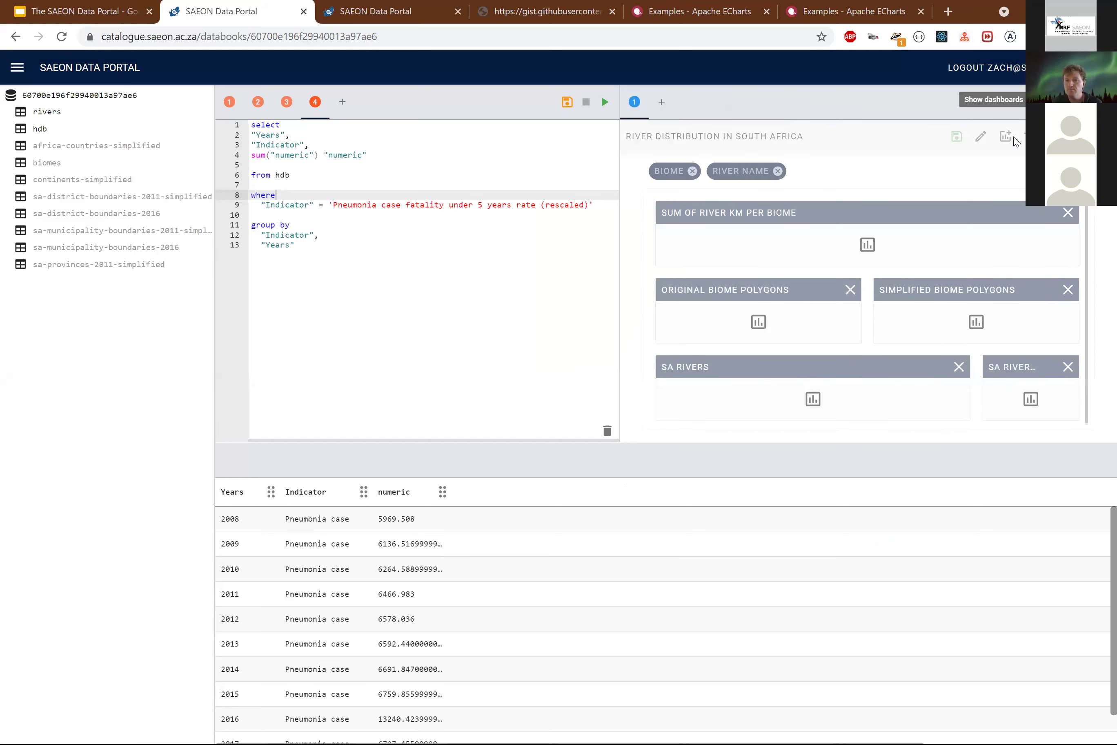
left_click(1003, 144)
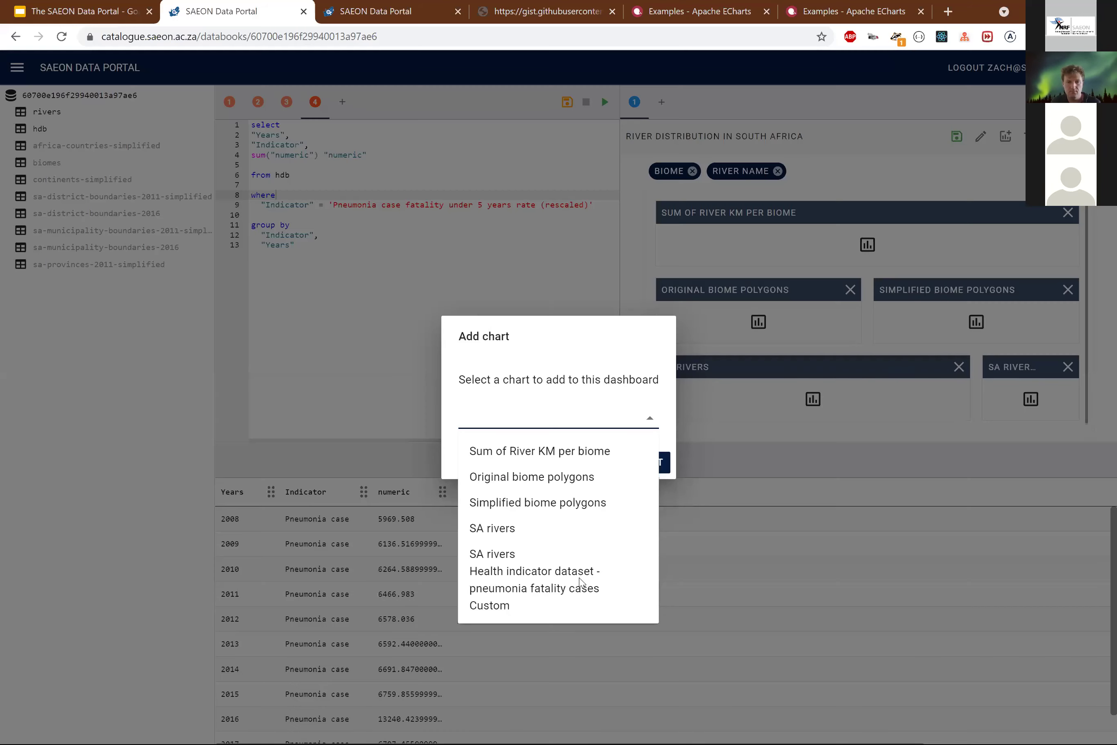
left_click(582, 605)
left_click(840, 409)
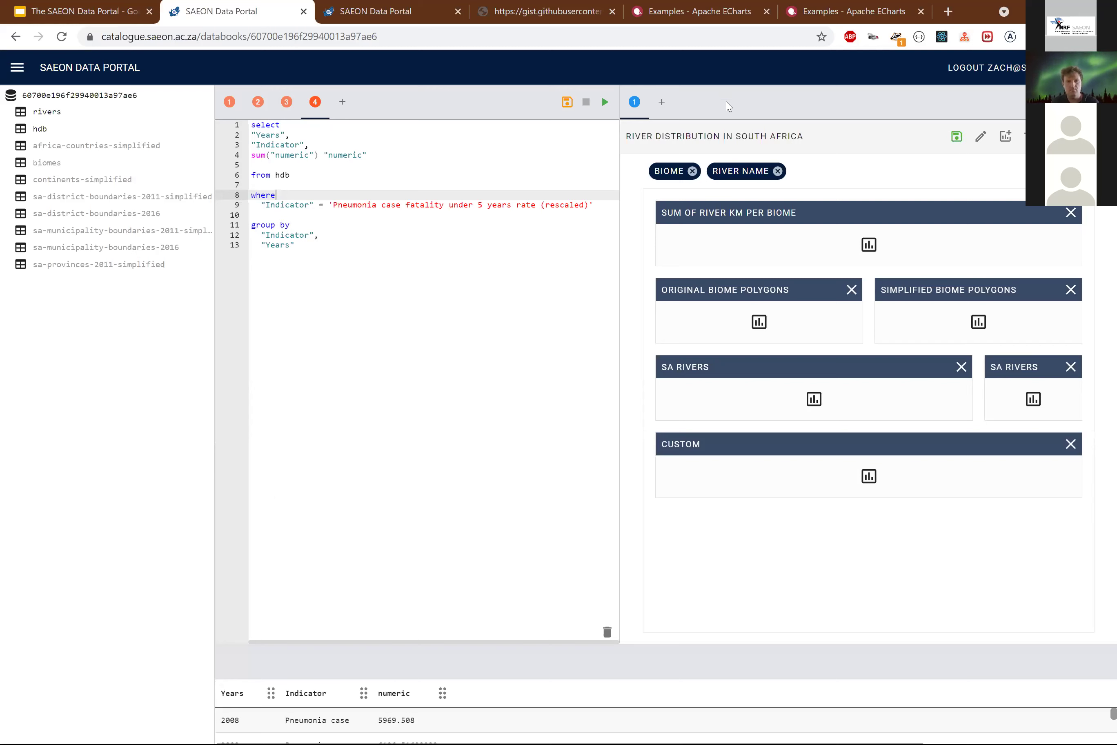
Reload the published River Distribution in South Africa dashboard and view the custom bar chart beneath the SA rivers charts.
key("ctrl+Tab")
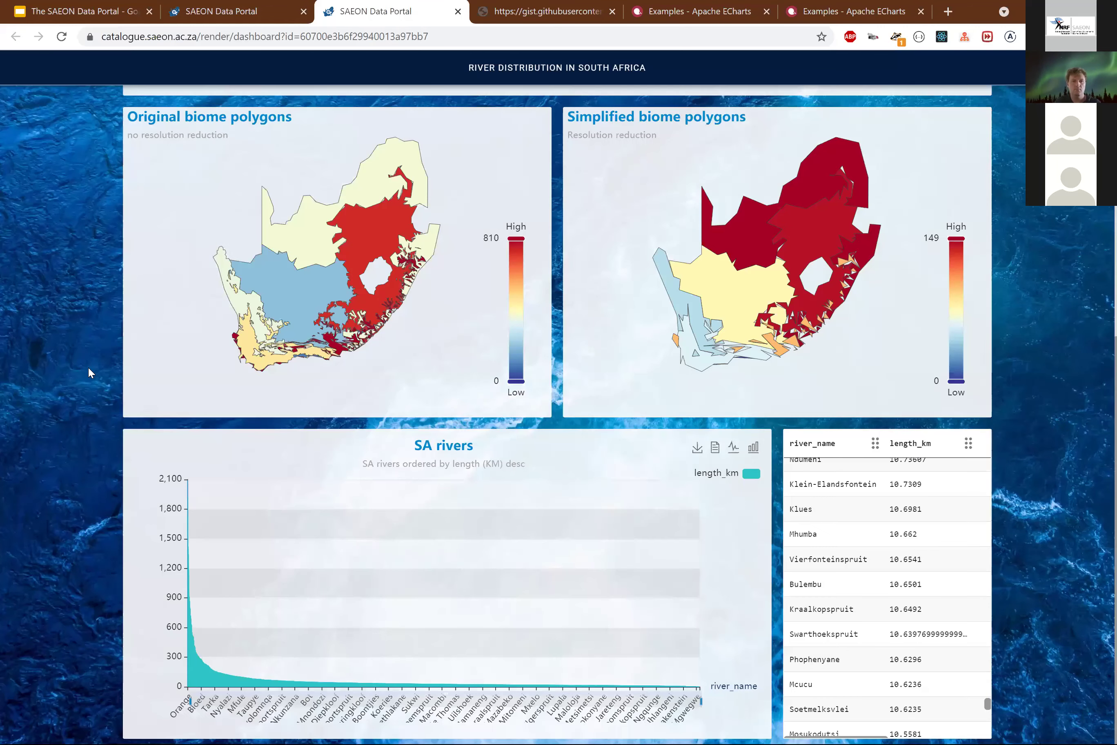
key("F5")
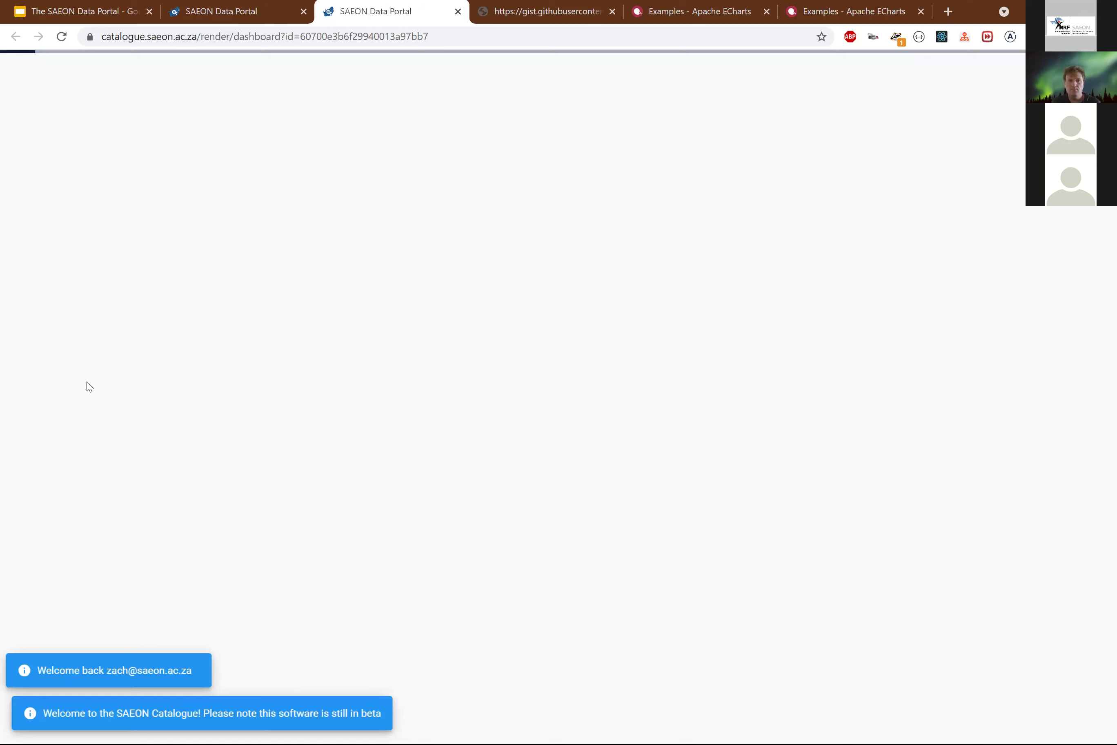
scroll(81, 394, "down", 10)
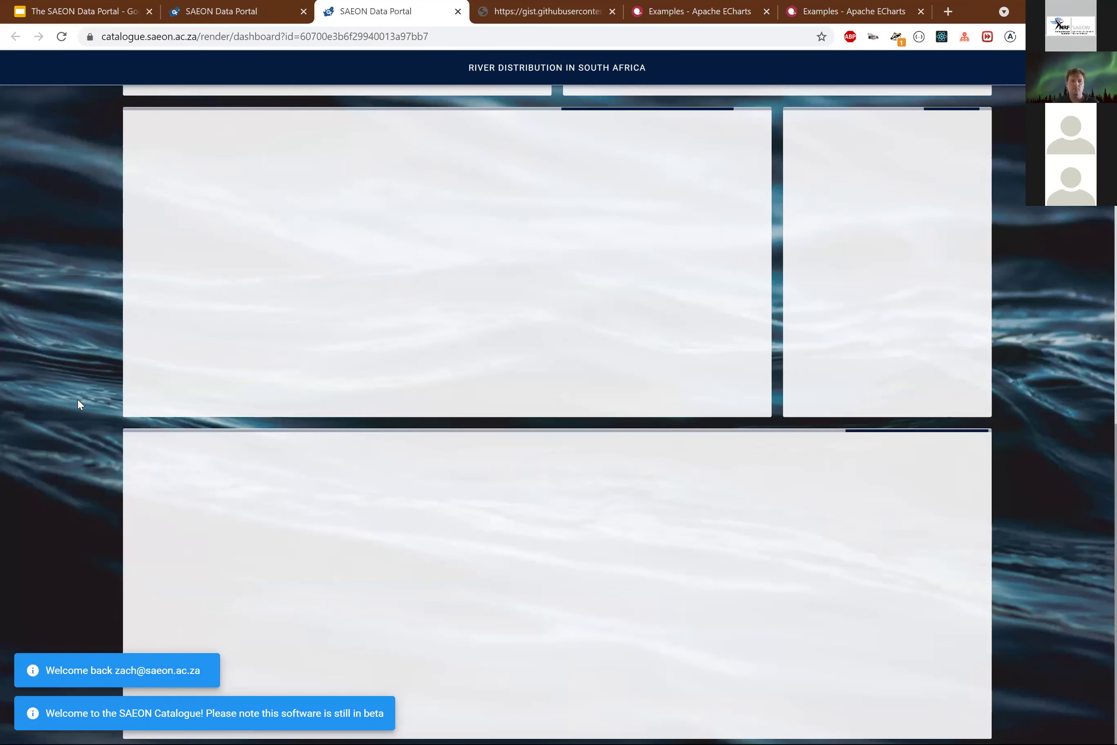
scroll(78, 410, "up", 8)
scroll(82, 404, "down", 9)
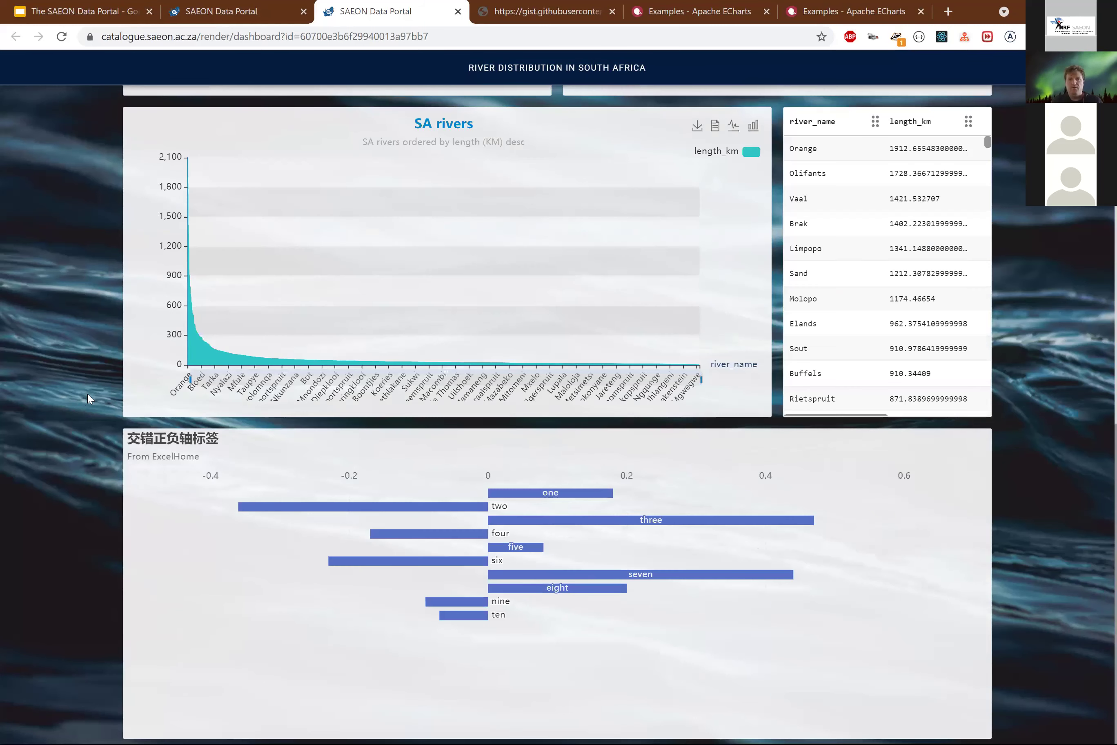
scroll(1010, 155, "up", 10)
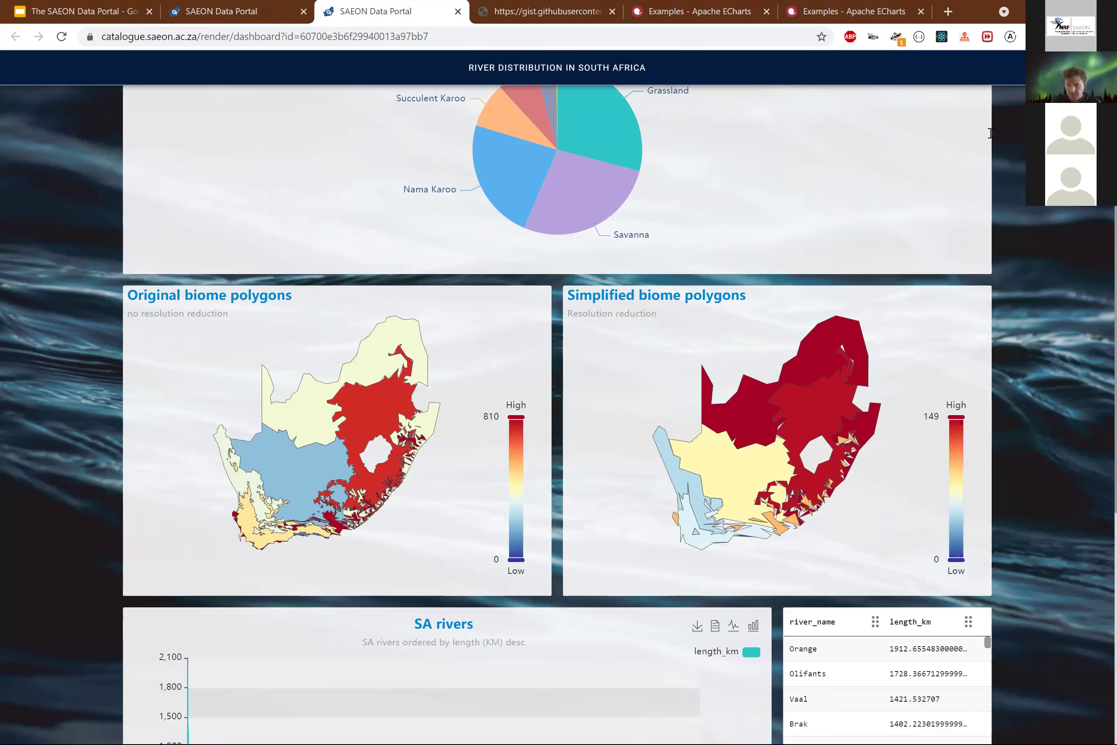
Filter the published dashboard by biome to Savanna and Succulent Karoo.
scroll(979, 117, "up", 5)
left_click(975, 149)
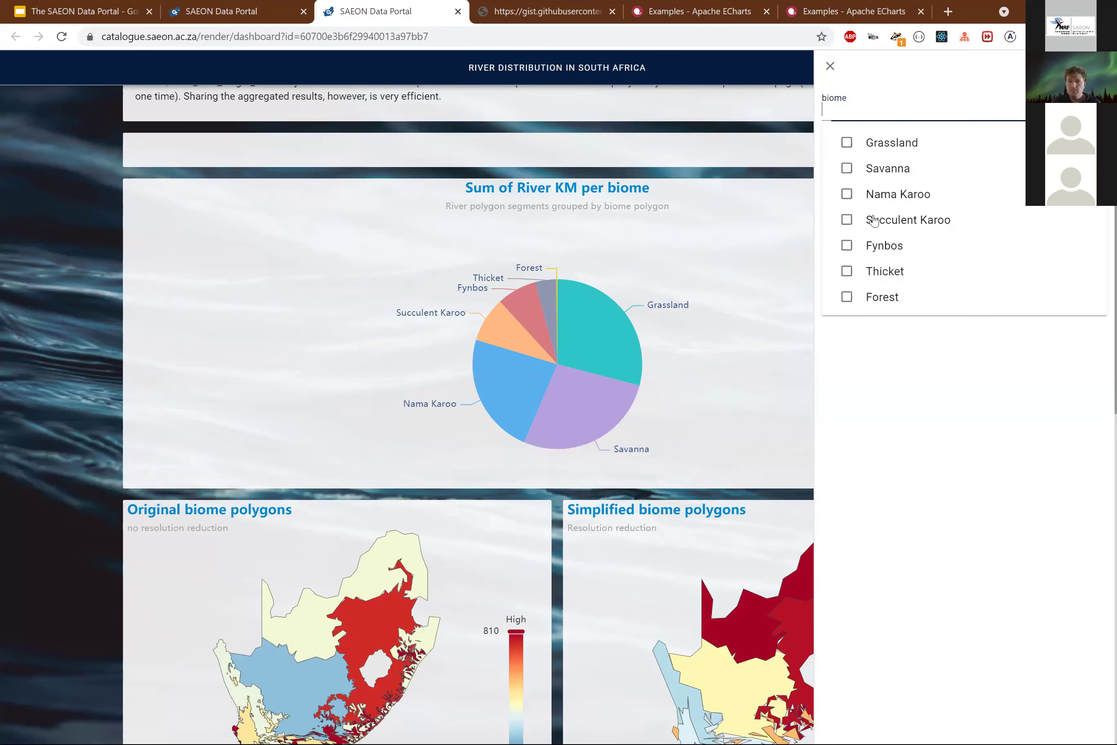
key("Down")
key("Down")
key("Return")
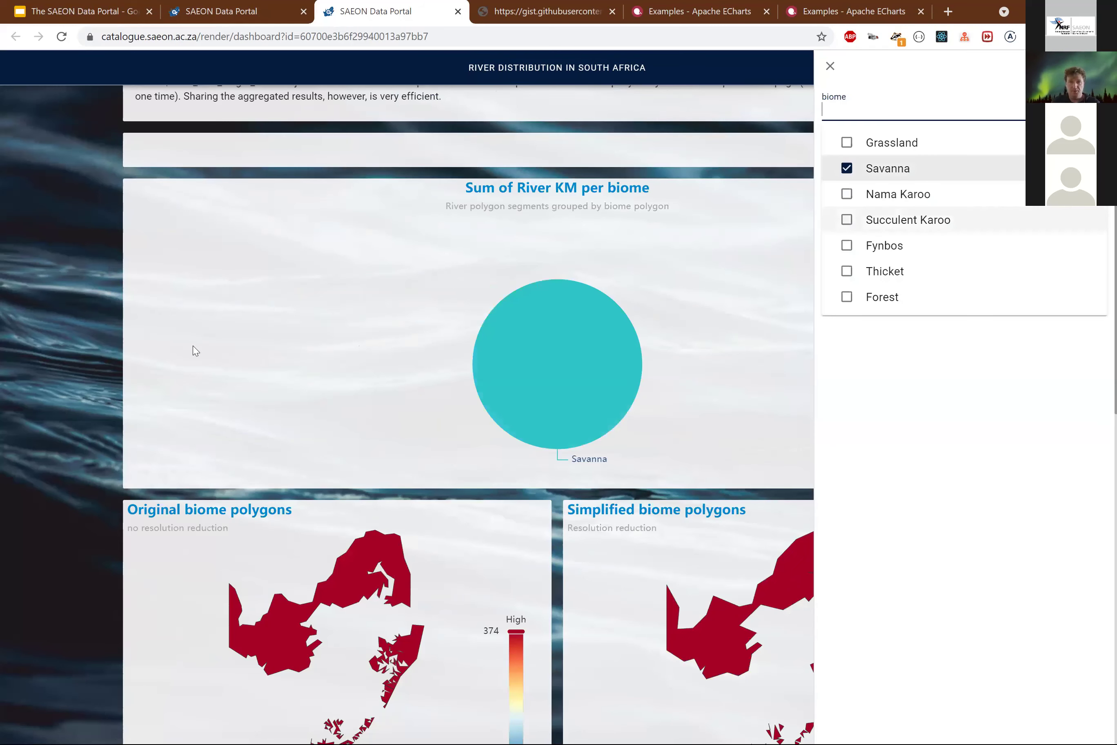
key("Return")
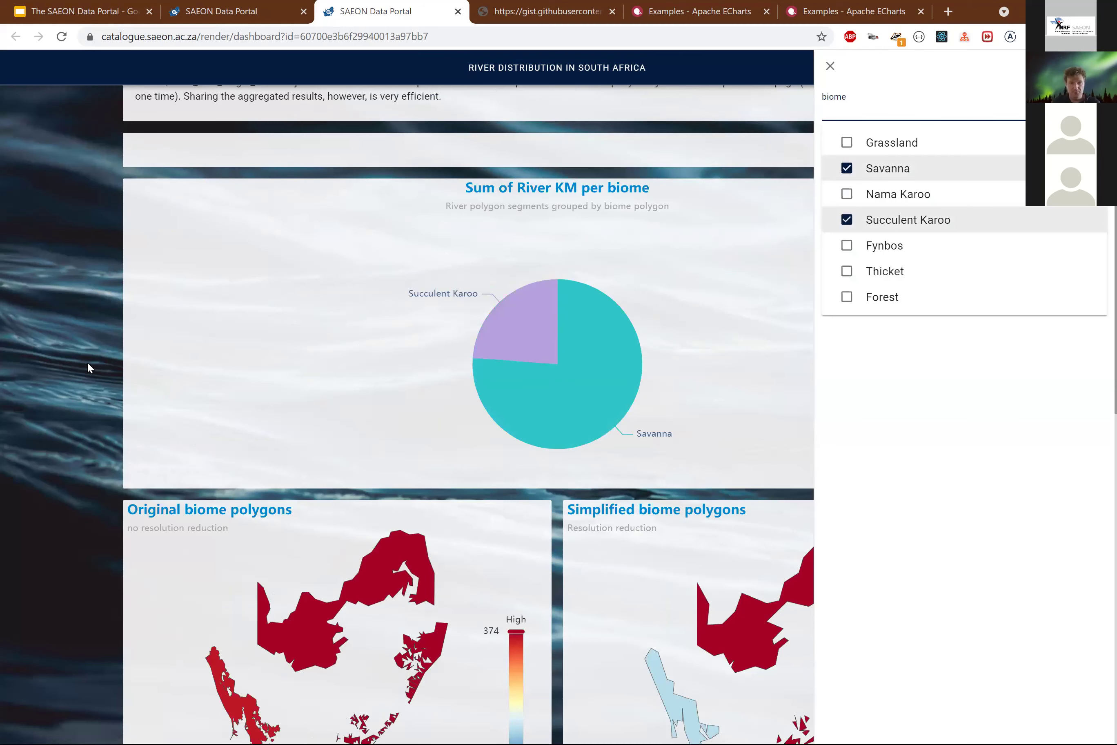
scroll(87, 362, "down", 8)
key("Escape")
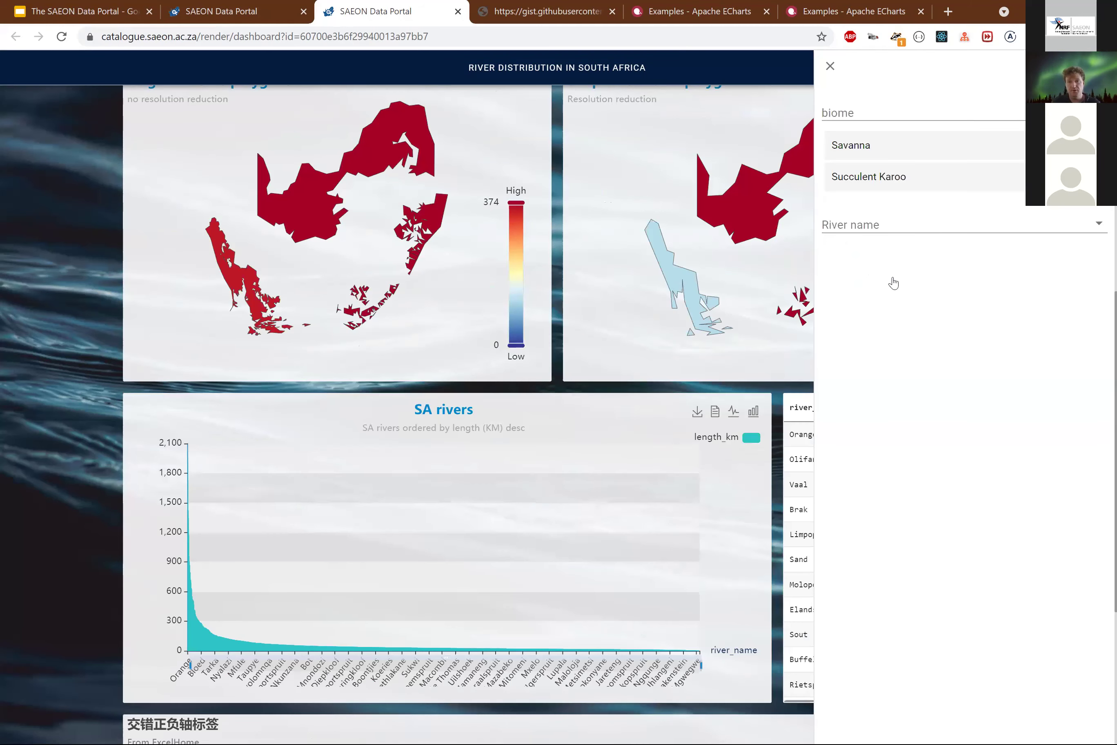
Filter the dashboard by river name to Olifants, Brak and Sand, and close the filter pane.
left_click(897, 341)
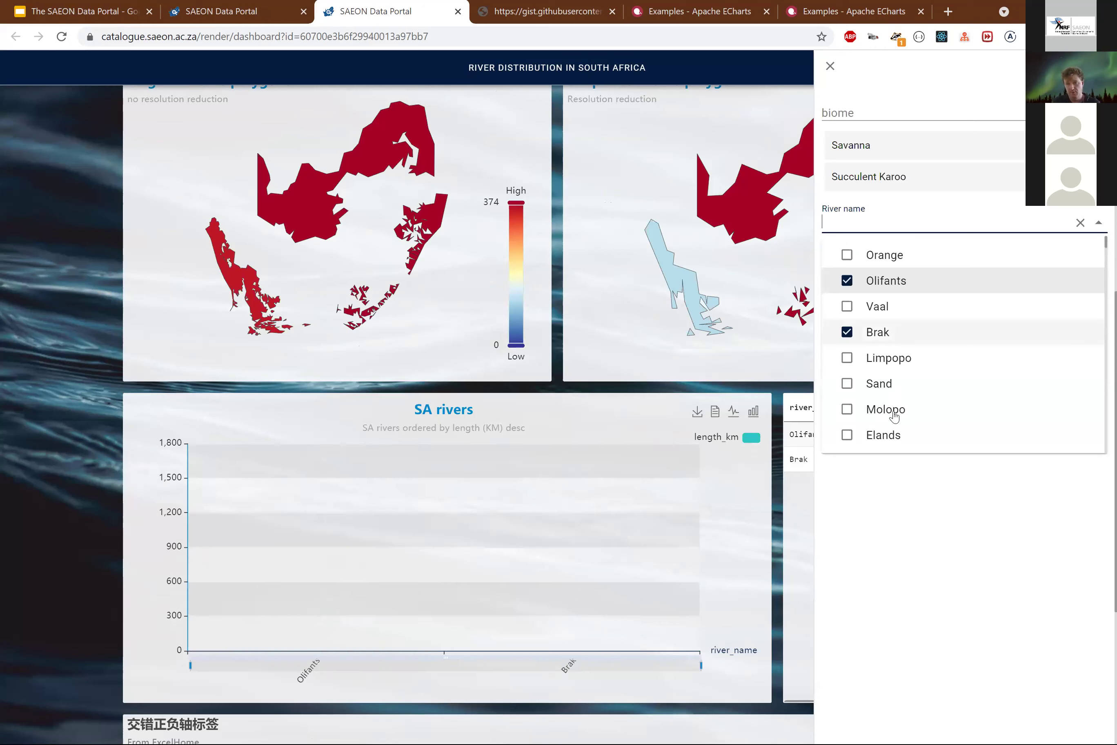
left_click(887, 385)
key("Escape")
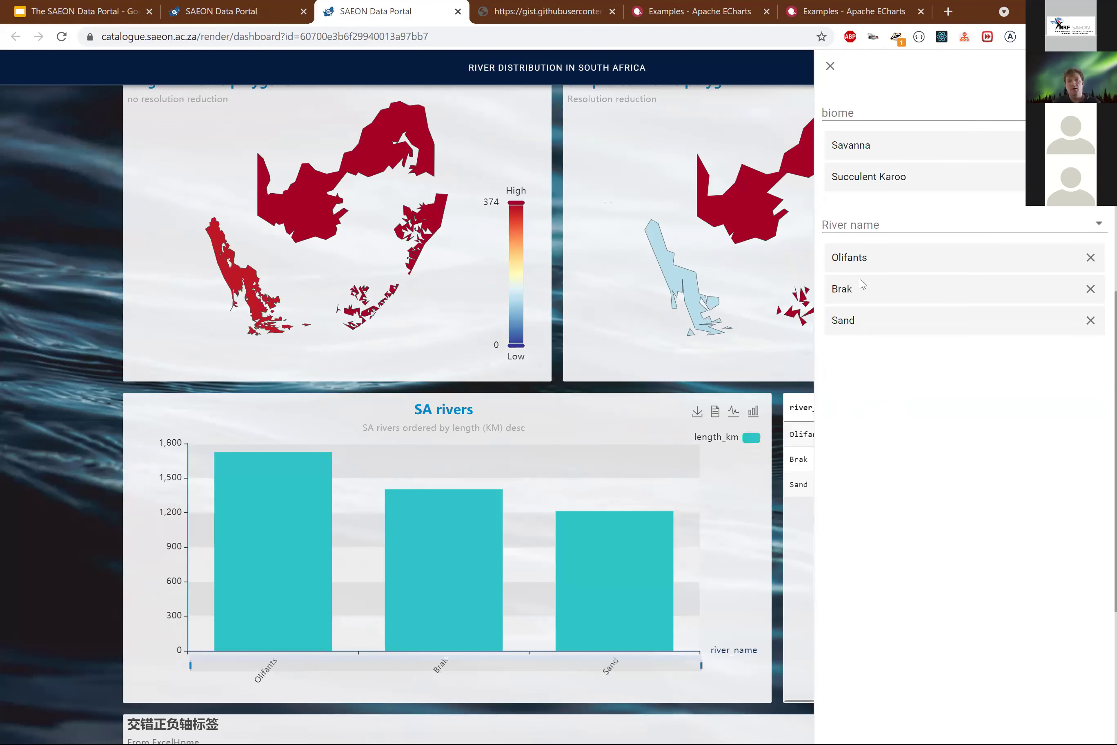
scroll(1062, 225, "up", 10)
key("Escape")
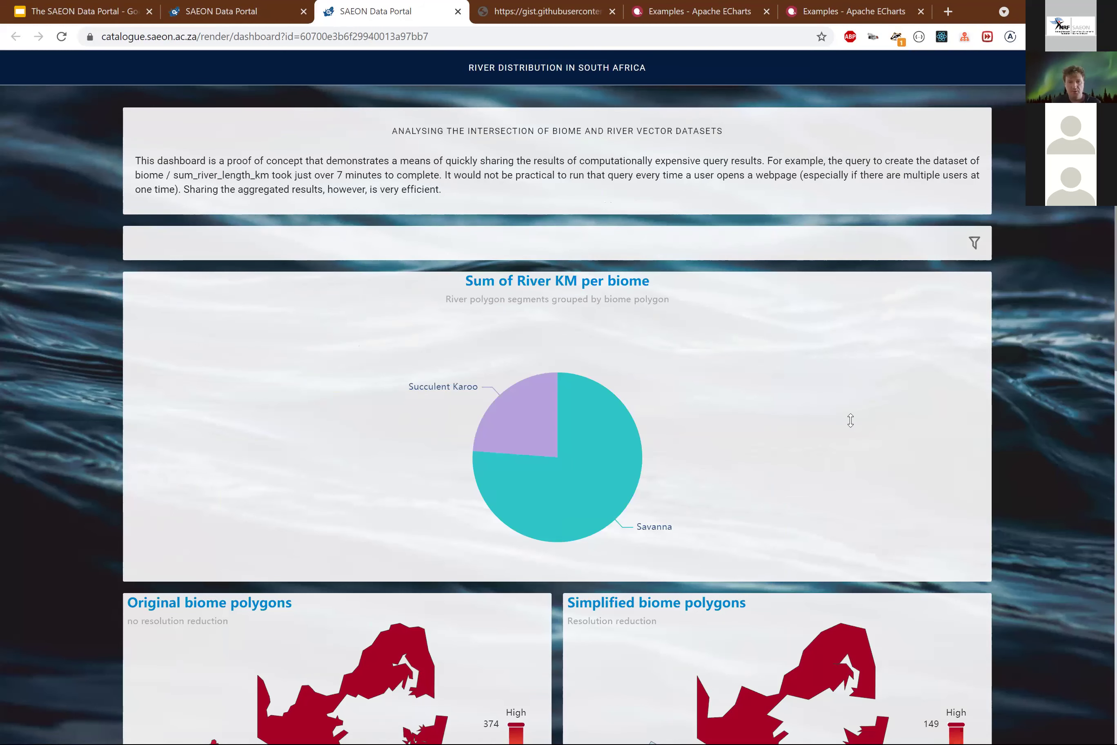
Open the browser's network monitor for the dashboard, disable the cache and record a full page reload.
key("ctrl+shift+i")
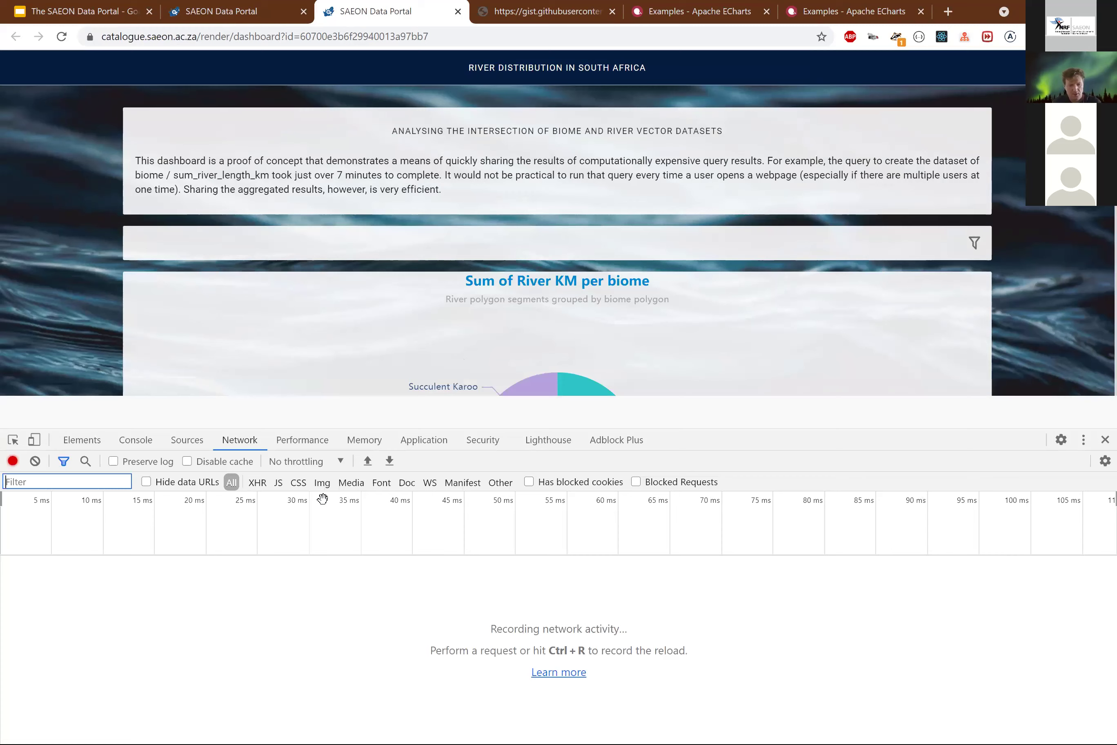
key("ctrl+r")
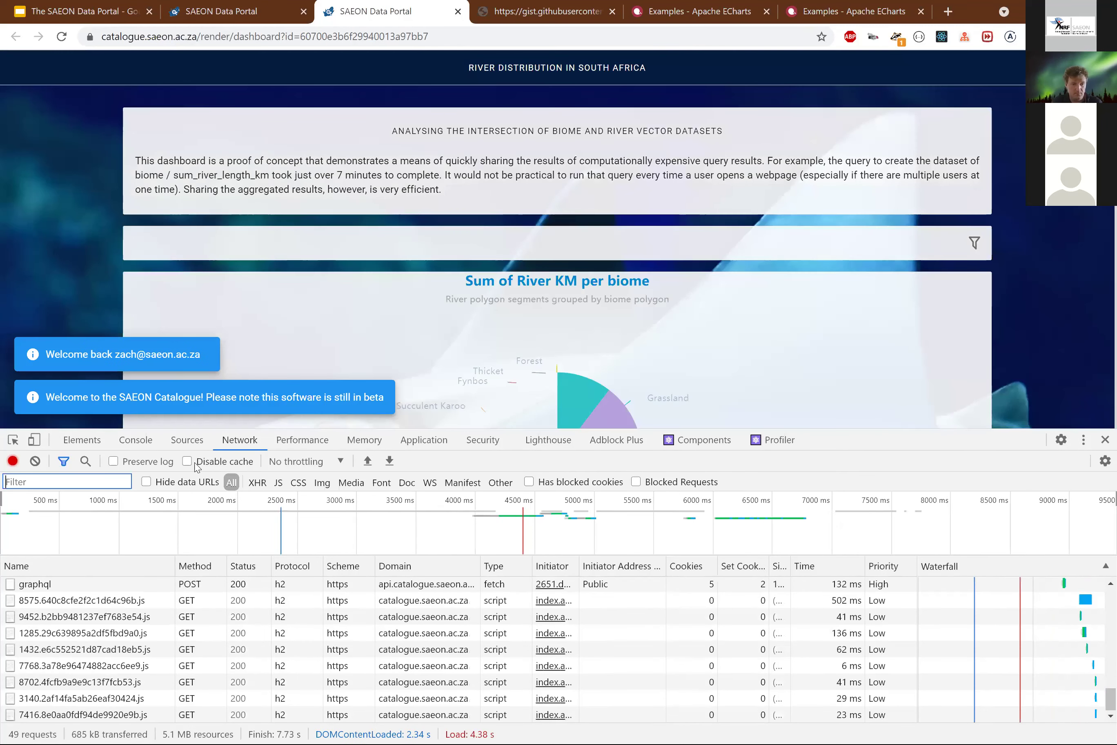
left_click(187, 462)
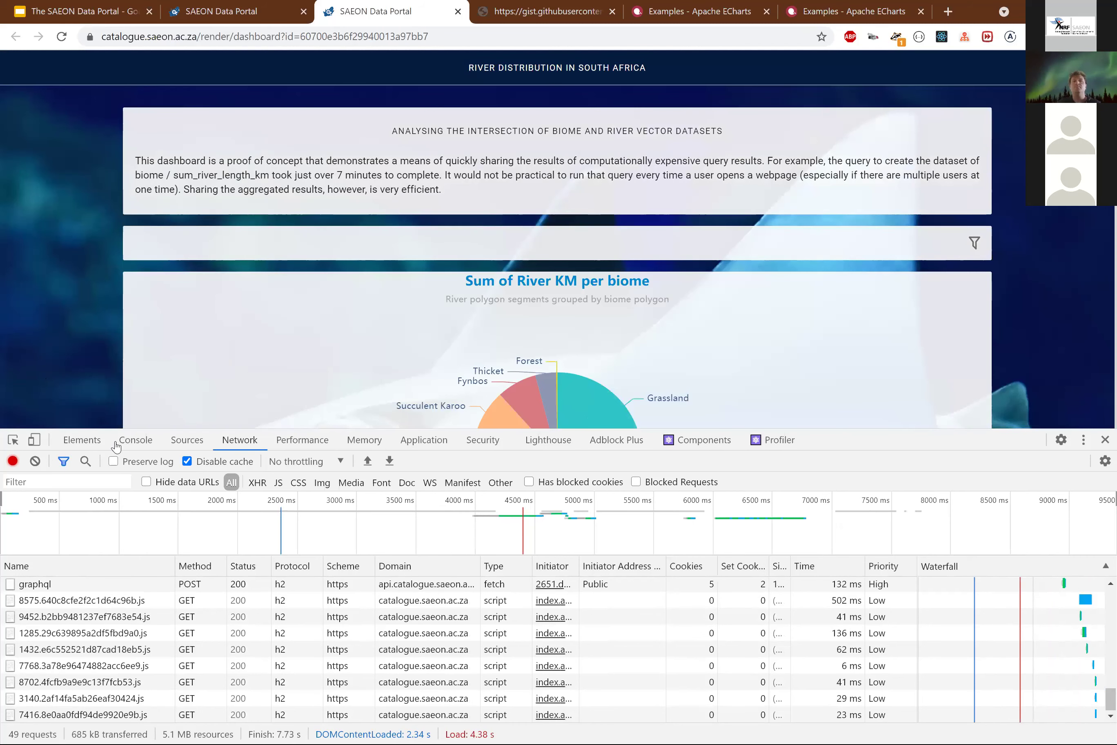
key("F5")
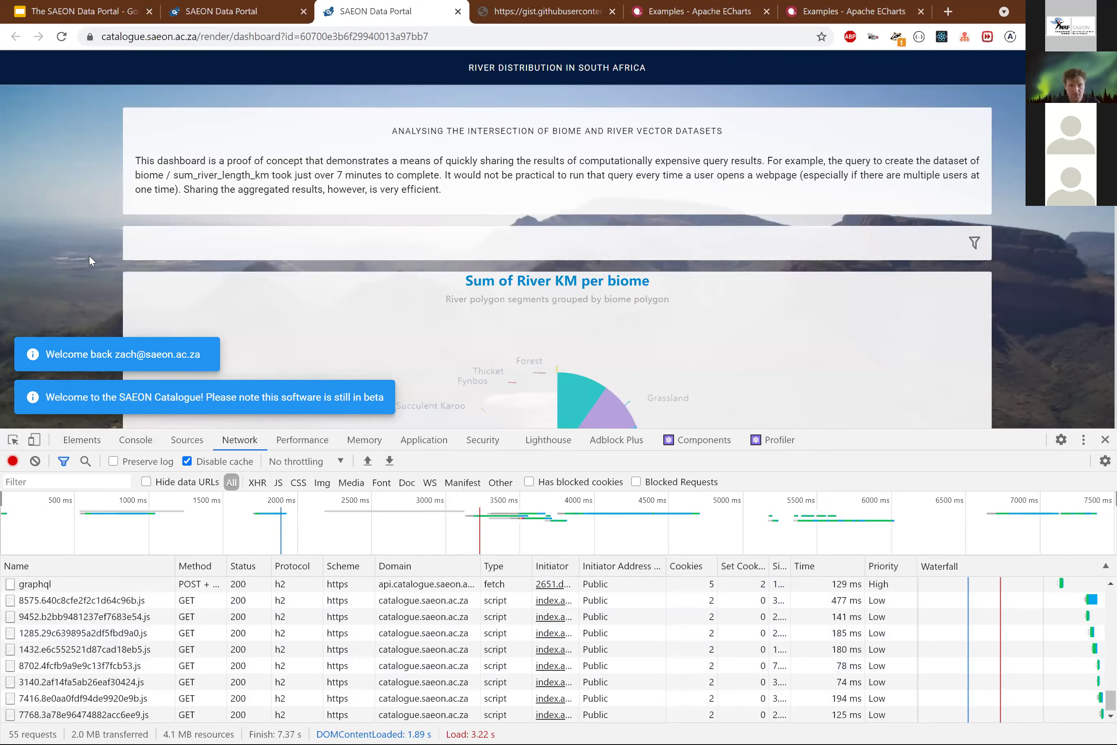
Review the reloaded dashboard and highlight the total data transferred in the network monitor's summary.
scroll(89, 259, "down", 10)
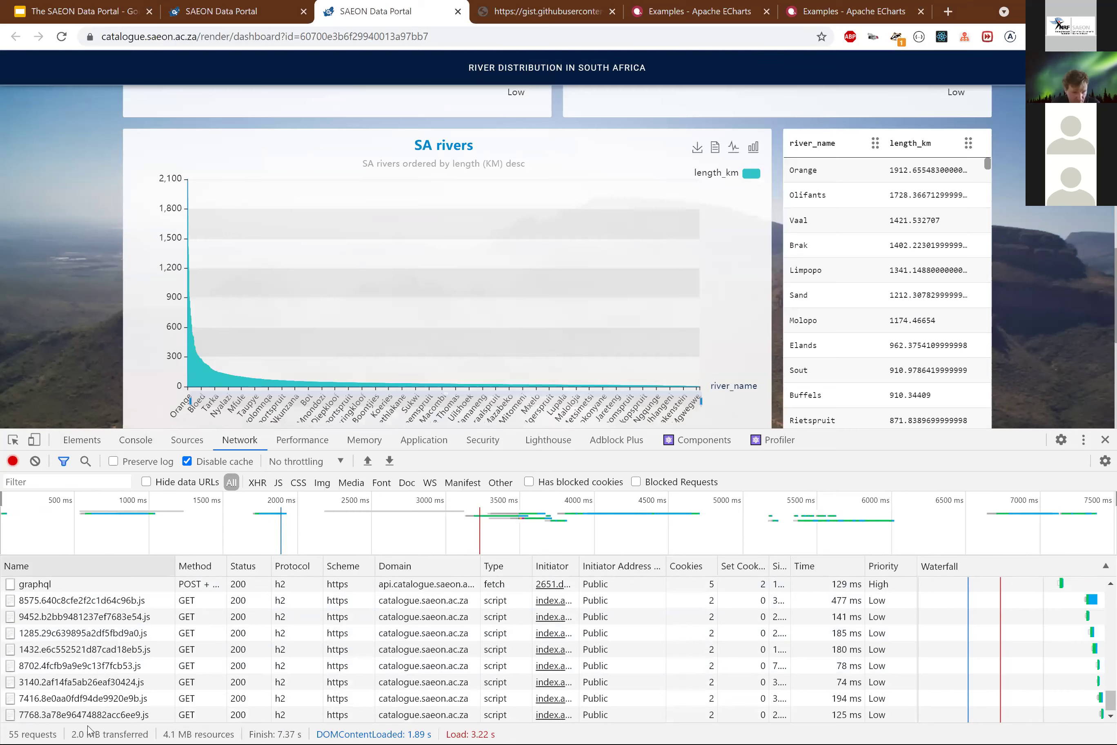
left_click_drag(73, 731, 147, 731)
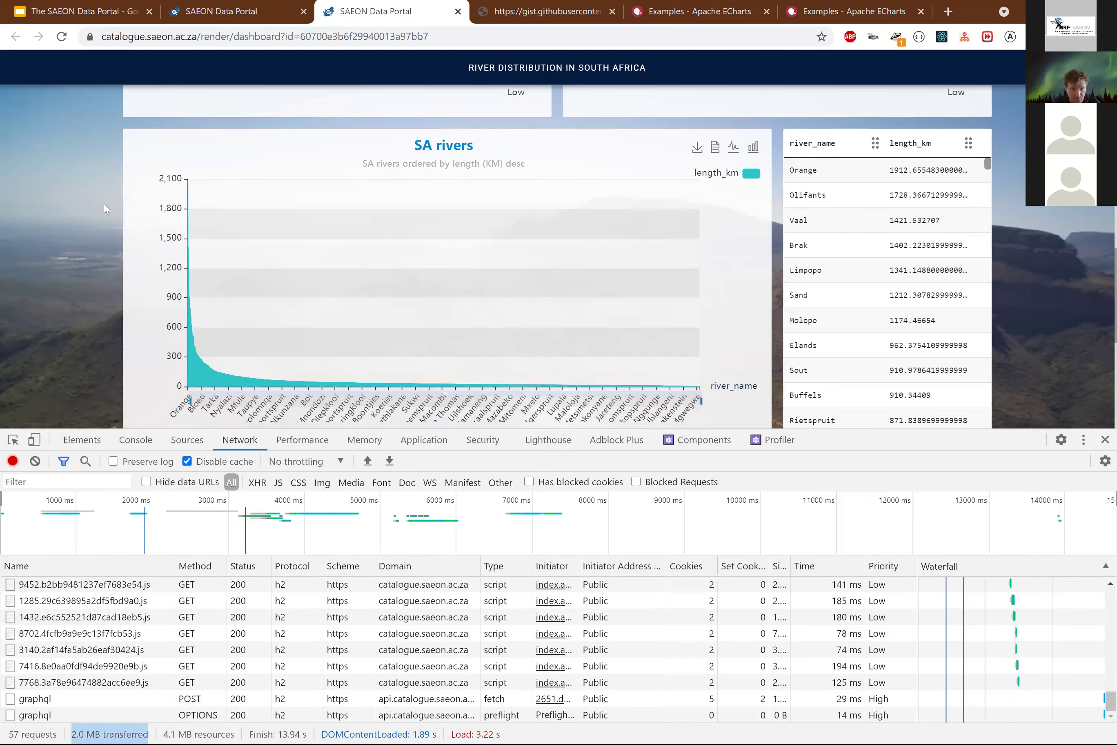
scroll(104, 203, "up", 6)
scroll(83, 241, "up", 4)
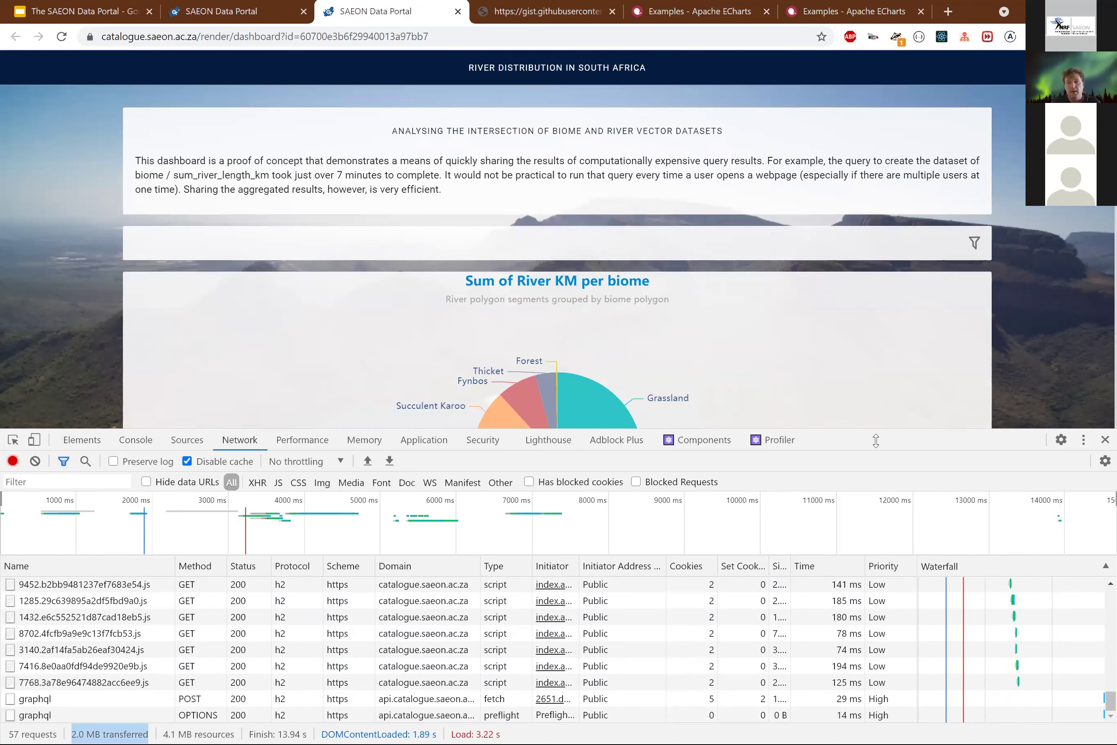
Preview the dashboard in the Moto G4 mobile device view, look through its charts and table, and return to the desktop view.
left_click_drag(876, 477, 38, 514)
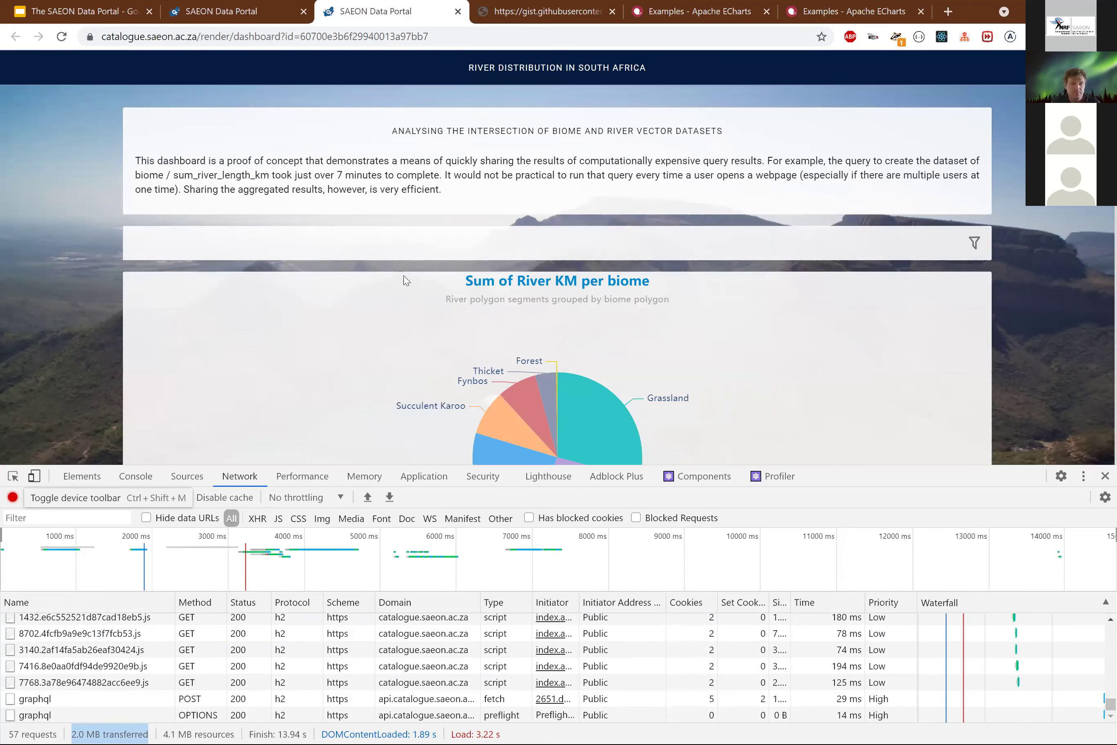
key("ctrl+shift+m")
scroll(669, 287, "down", 5)
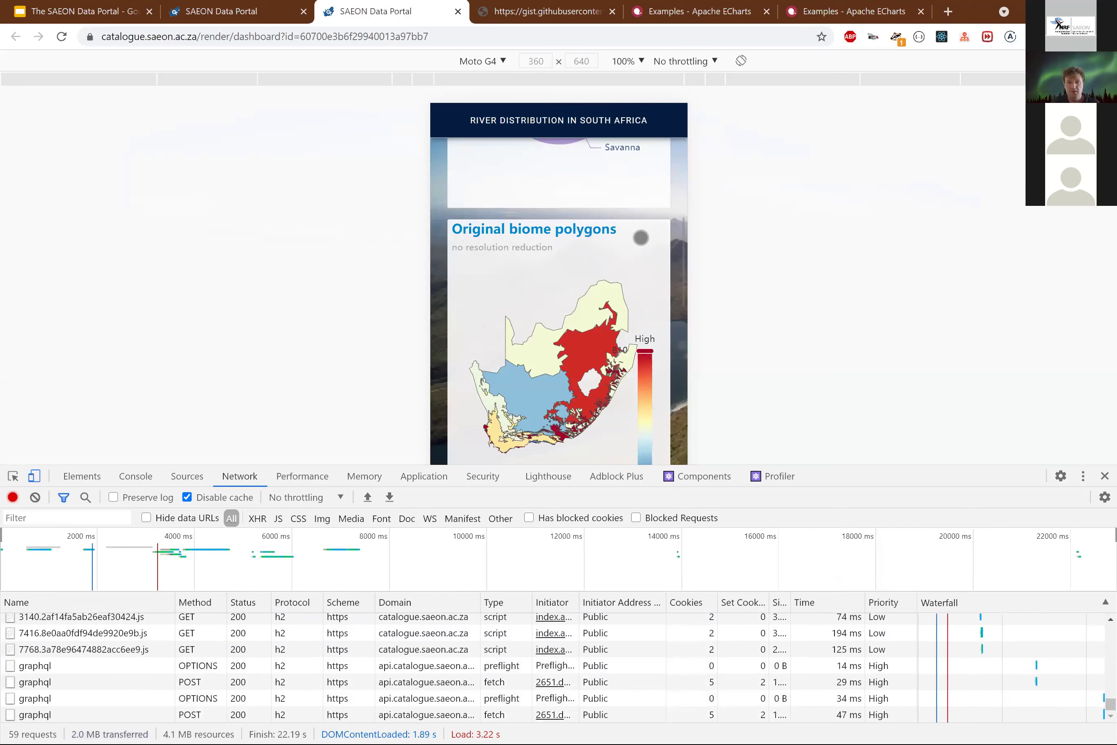
scroll(669, 287, "down", 5)
scroll(669, 287, "down", 5)
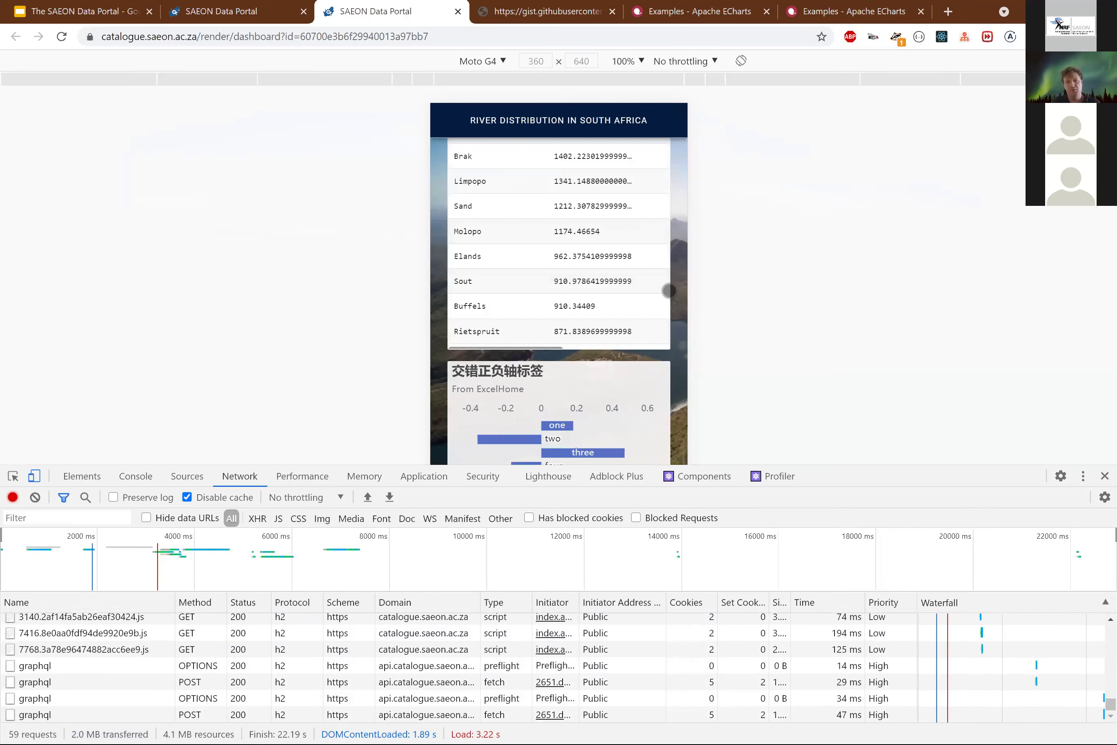
scroll(669, 287, "up", 3)
scroll(669, 287, "up", 5)
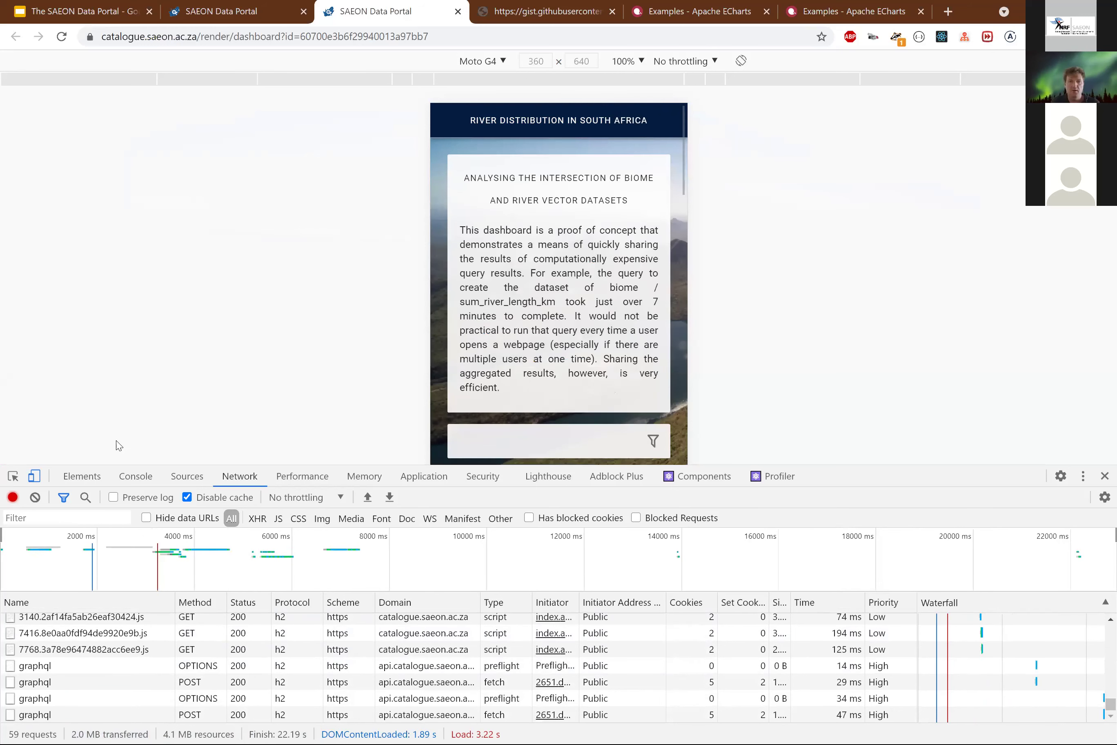
key("ctrl+shift+m")
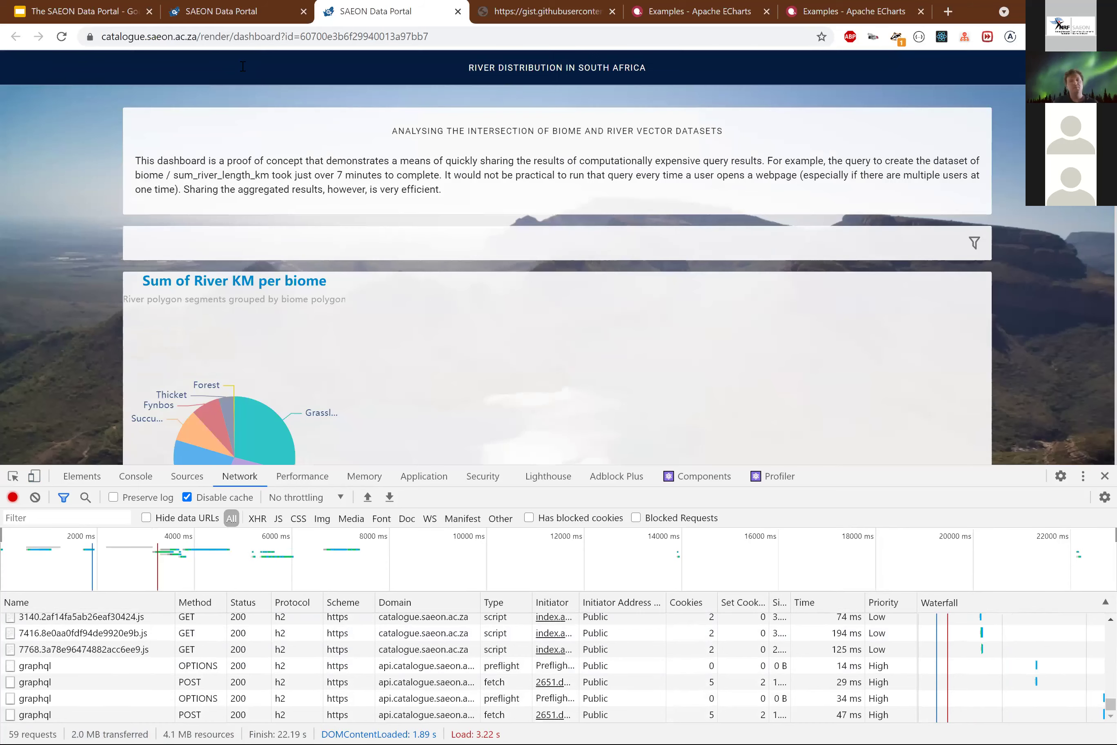
Enlarge the query results area in the databook and switch to the SAEON Data Portal presentation in Google Slides.
left_click(228, 19)
left_click_drag(616, 441, 627, 442)
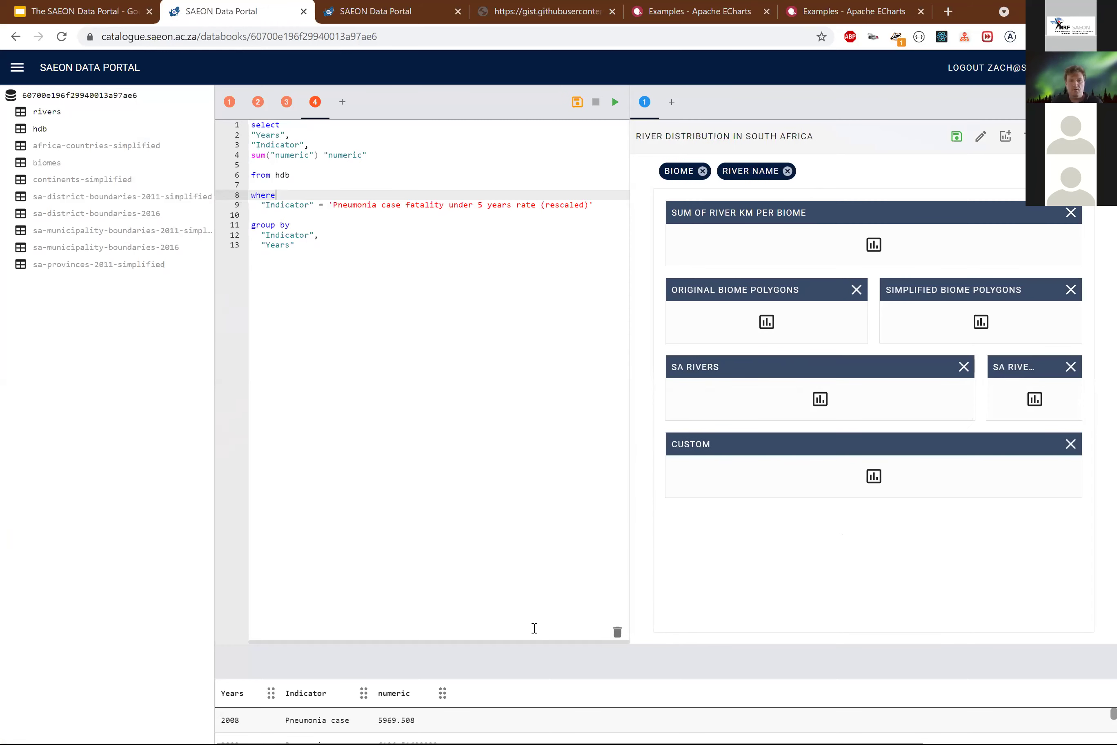
left_click_drag(531, 640, 540, 395)
left_click(70, 14)
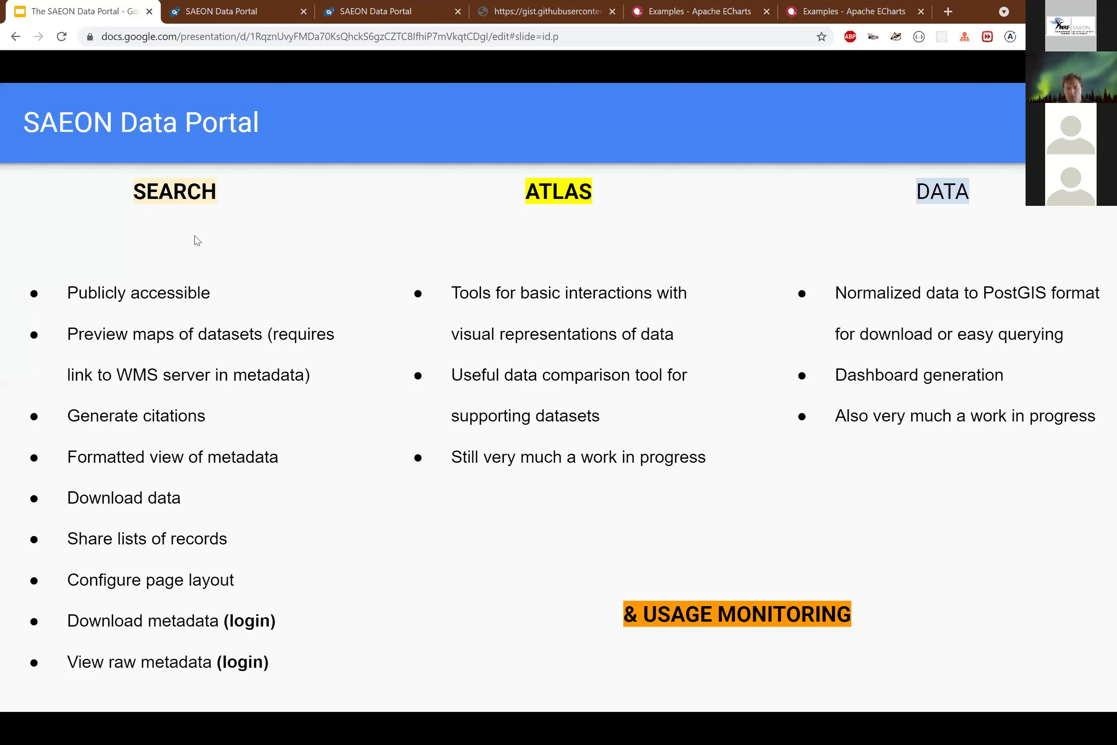